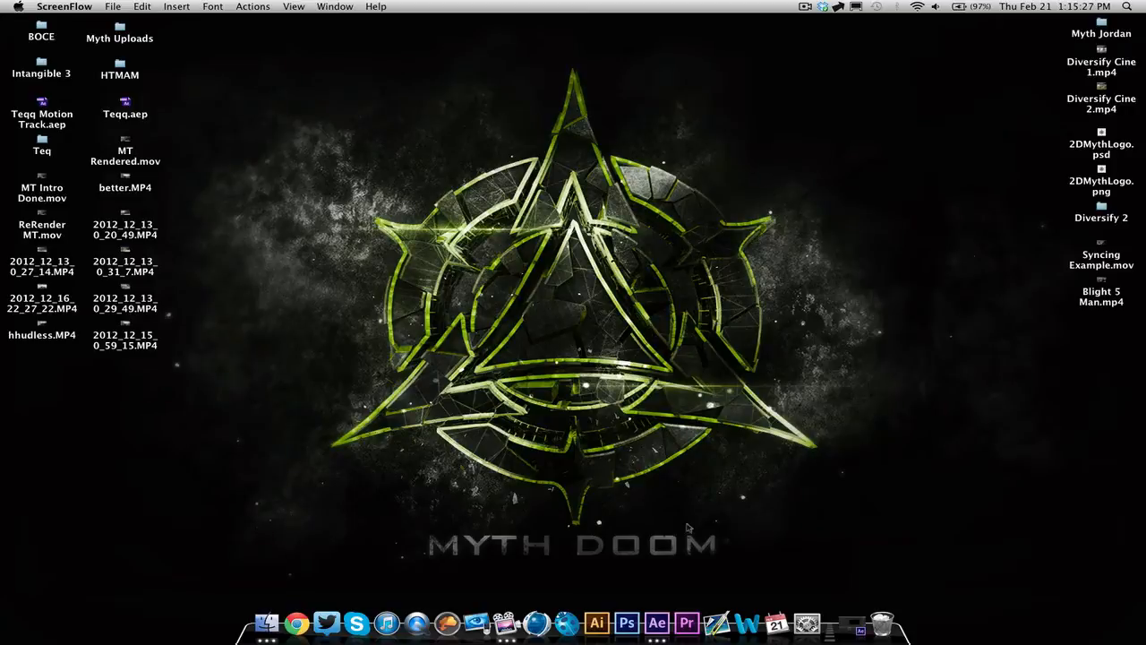
left_click_drag(886, 571, 251, 64)
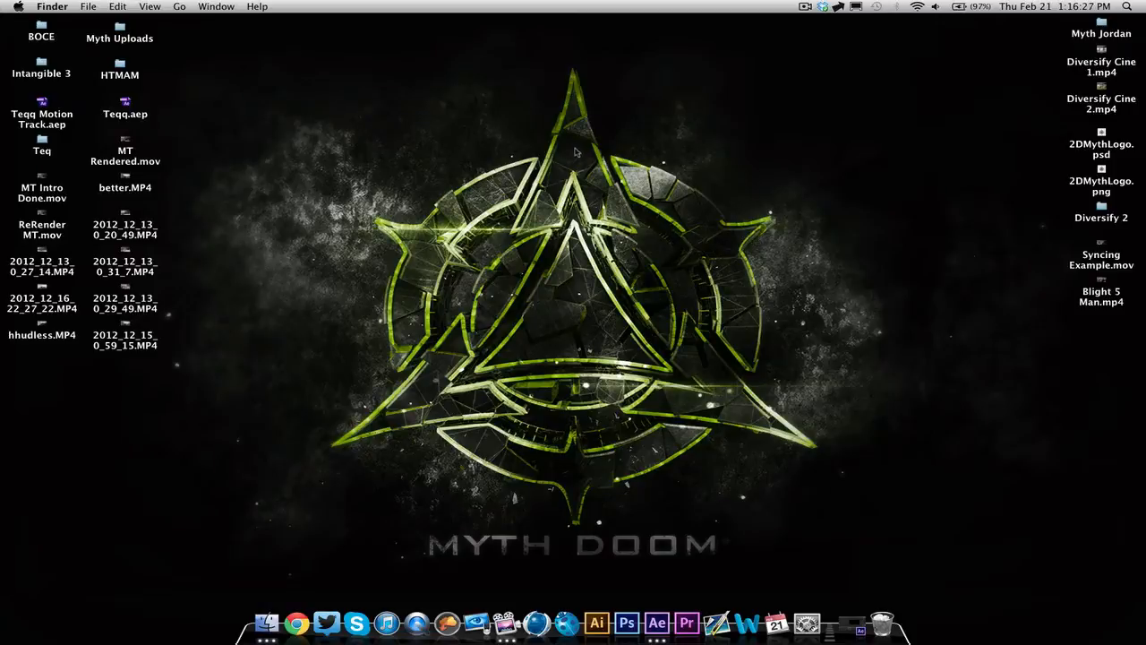
- Preview Syncing Example.mov from the desktop, scrub through the finished clip, and close the preview
left_click(1100, 262)
key("space")
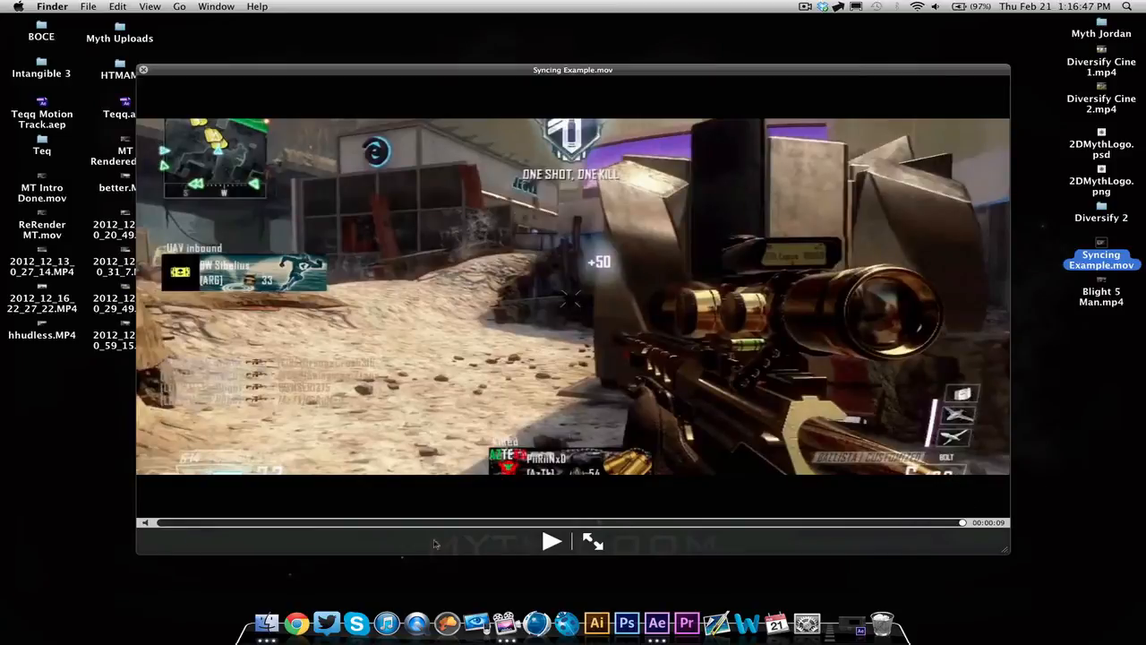
left_click(196, 523)
left_click_drag(196, 523, 724, 522)
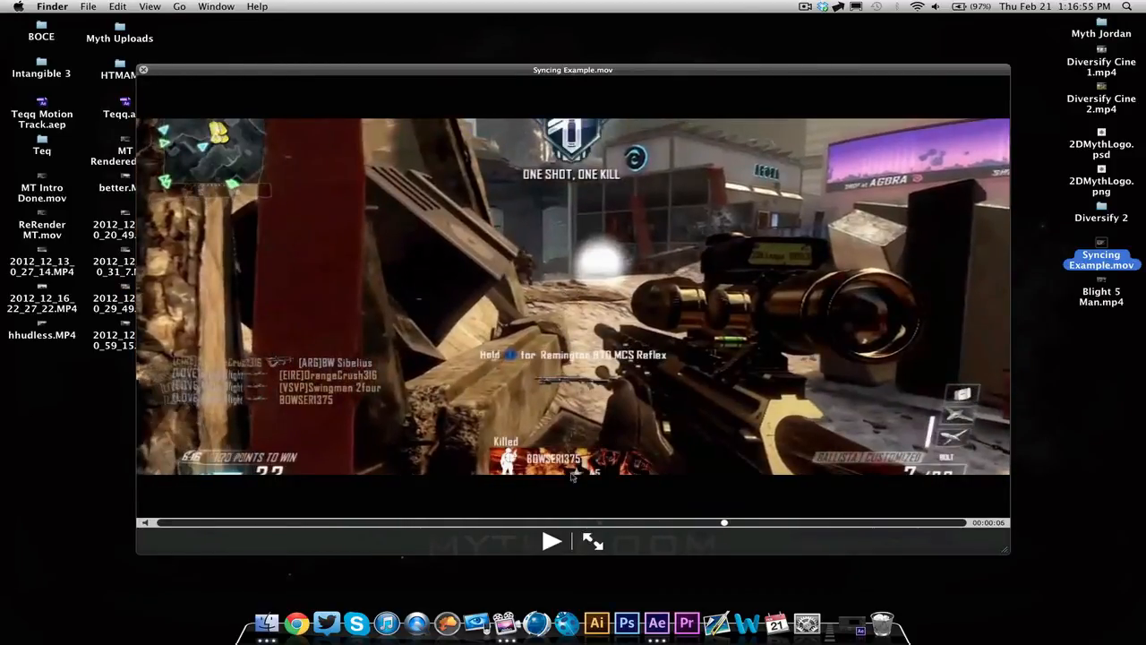
key("space")
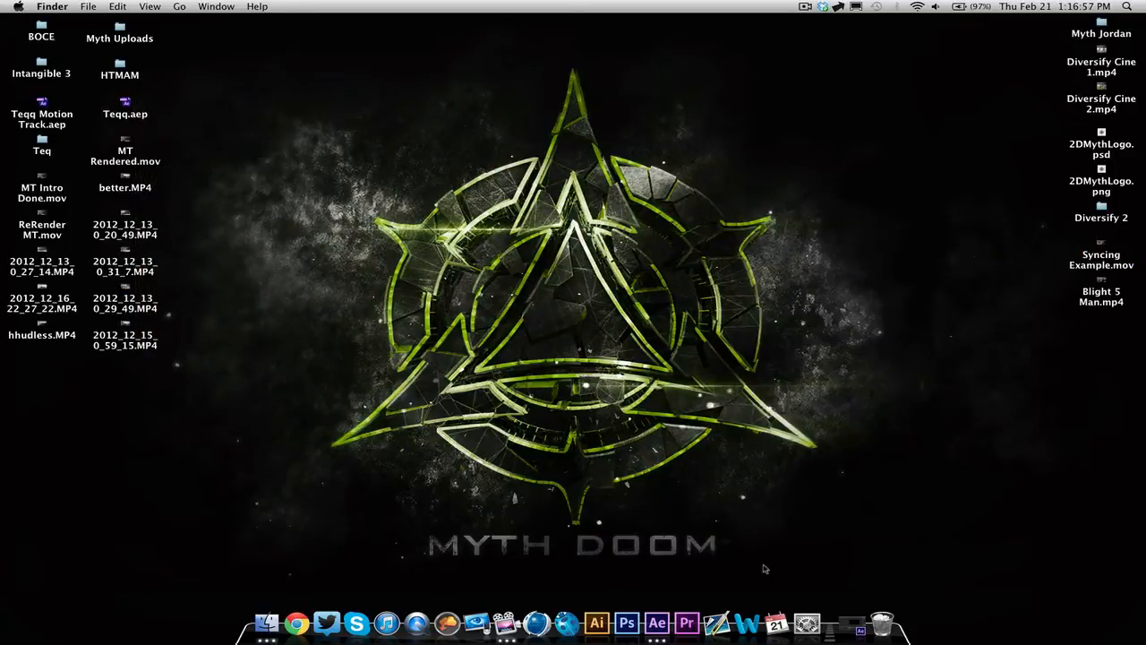
- In After Effects, add Blight 5 Man.mp4 to the Syncing Tutorial timeline beneath the music layer and mute the clip's audio
left_click(661, 606)
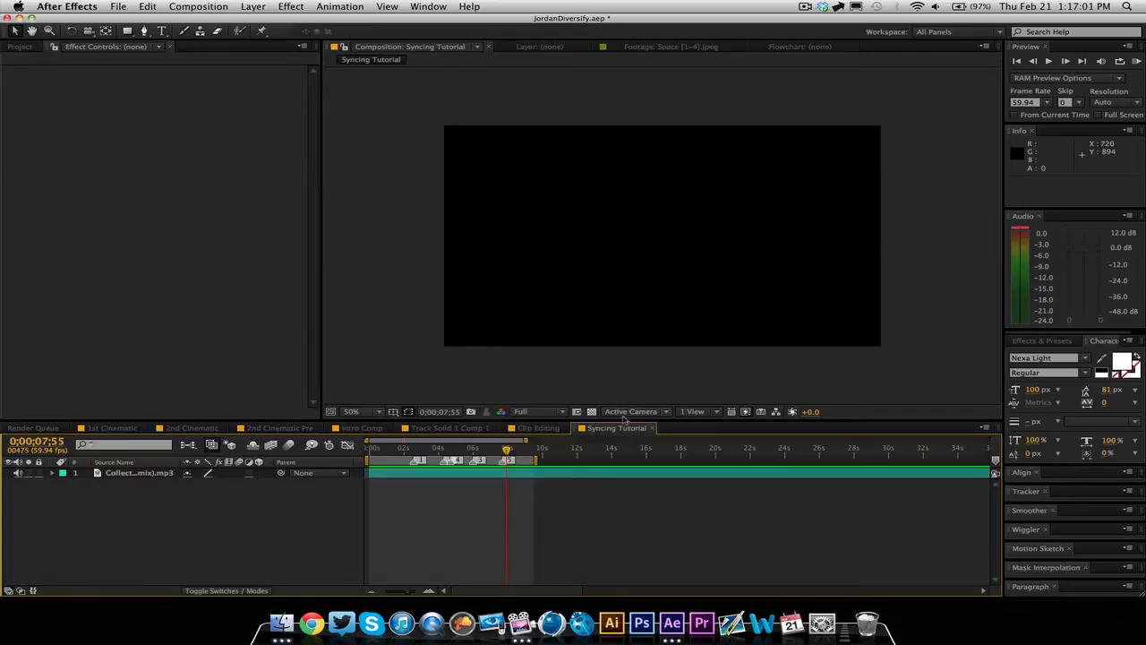
left_click(163, 475)
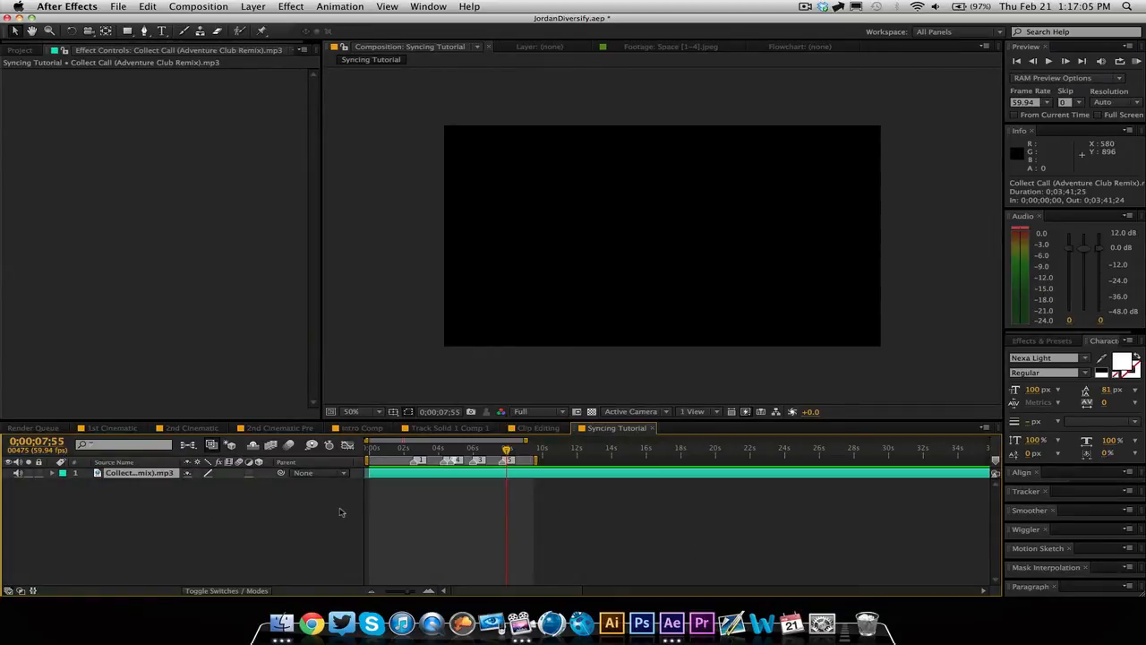
left_click(20, 51)
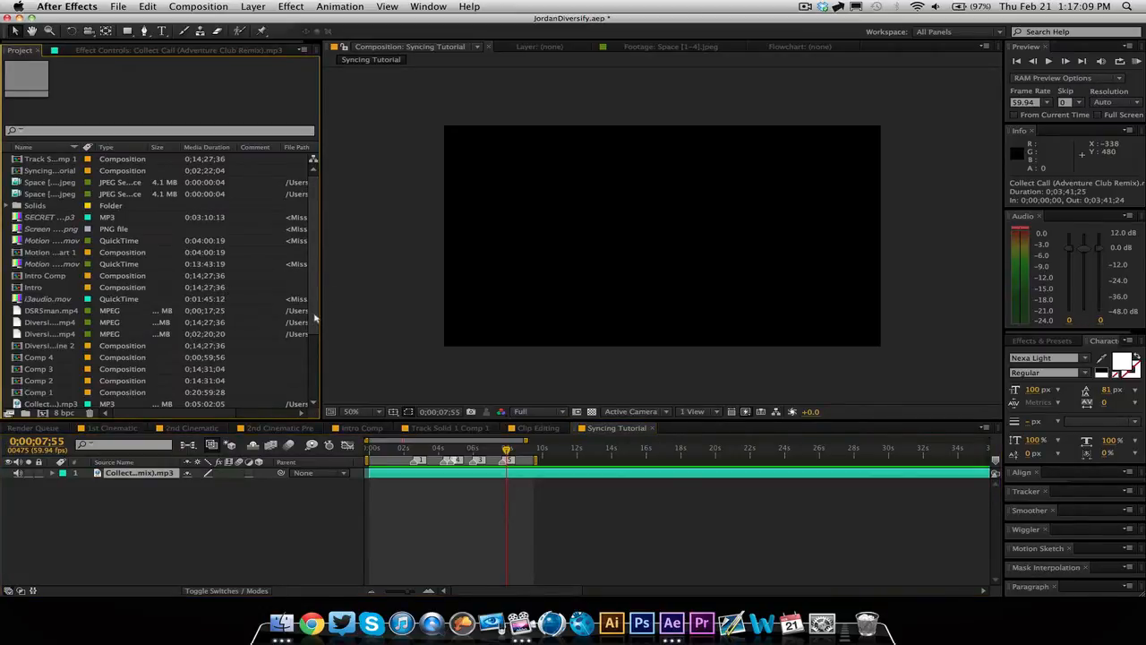
scroll(269, 358, "down", 4)
left_click_drag(61, 347, 134, 531)
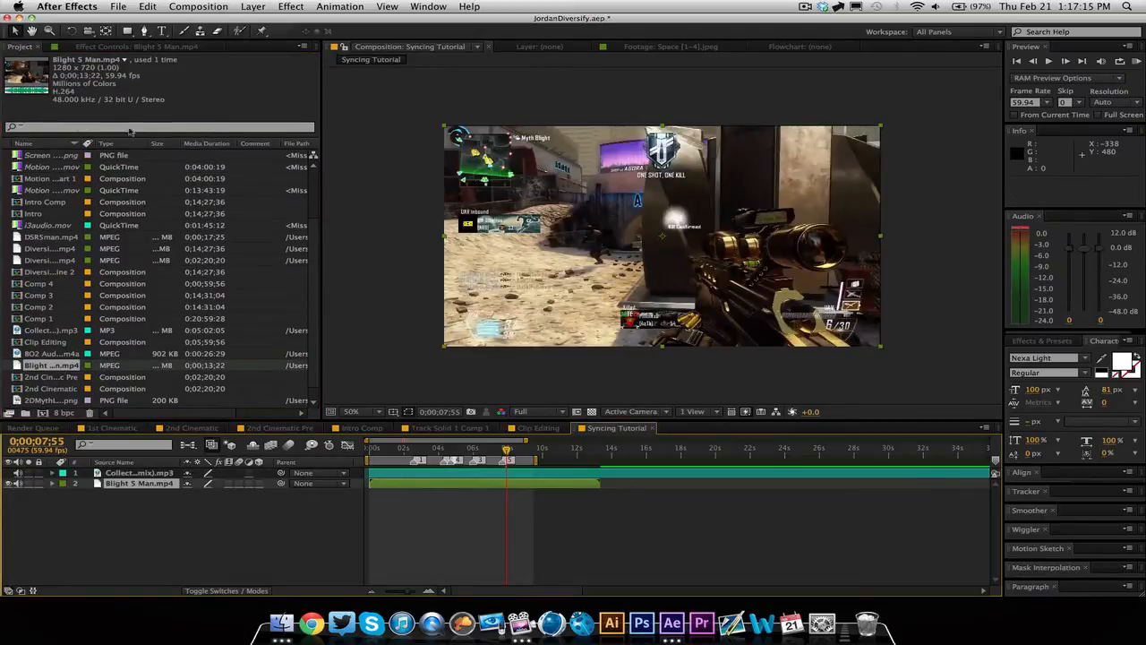
left_click(134, 517)
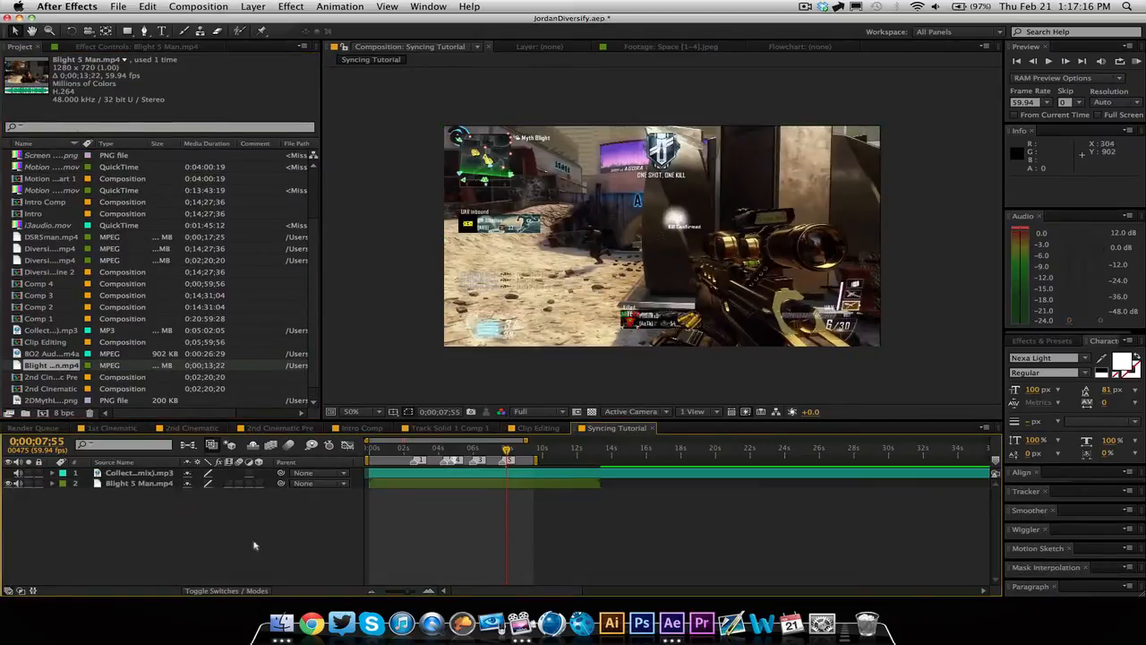
left_click(18, 484)
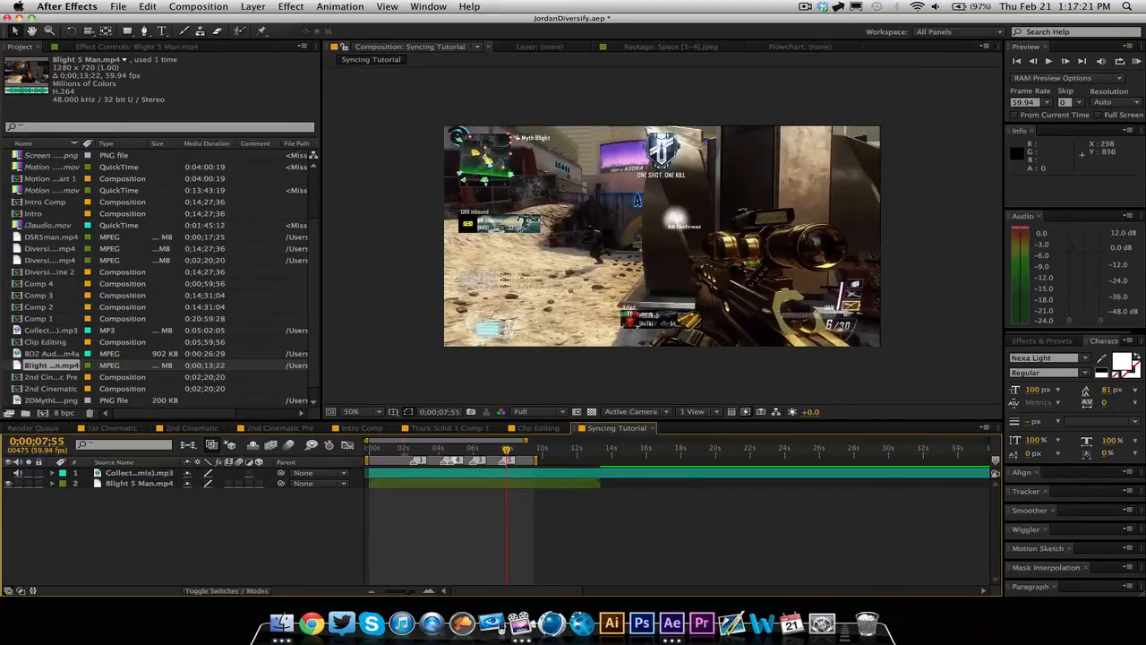
- Go to 0;00;01;20 and set the Blight 5 Man.mp4 layer's scale to 101%
left_click(390, 450)
left_click_drag(388, 455, 393, 455)
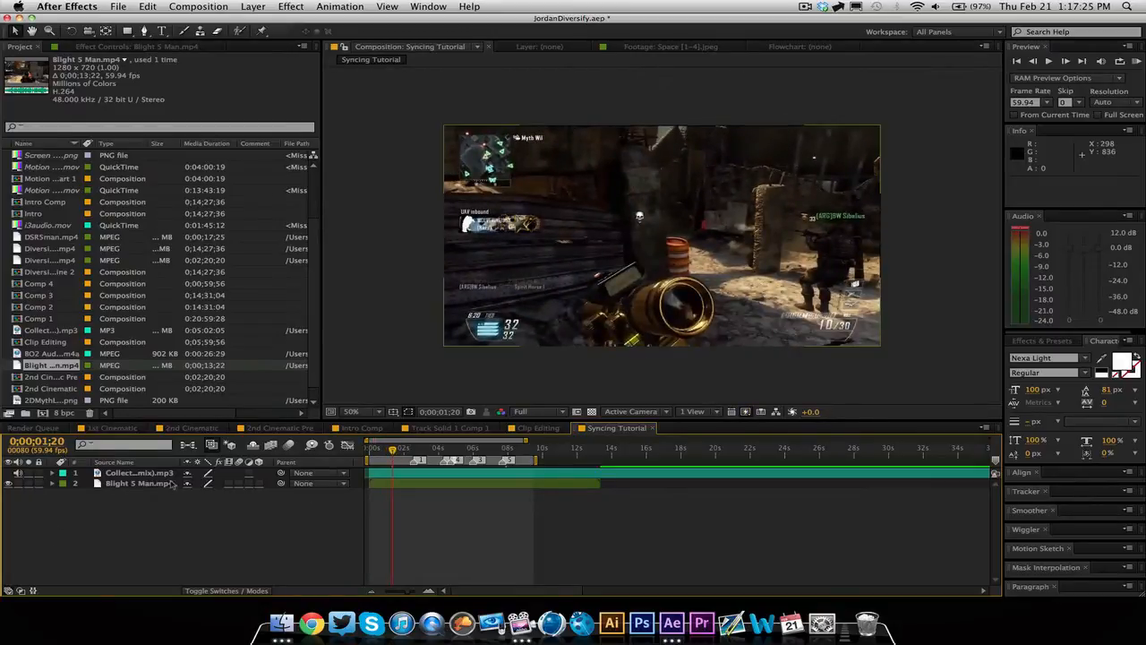
left_click(121, 486)
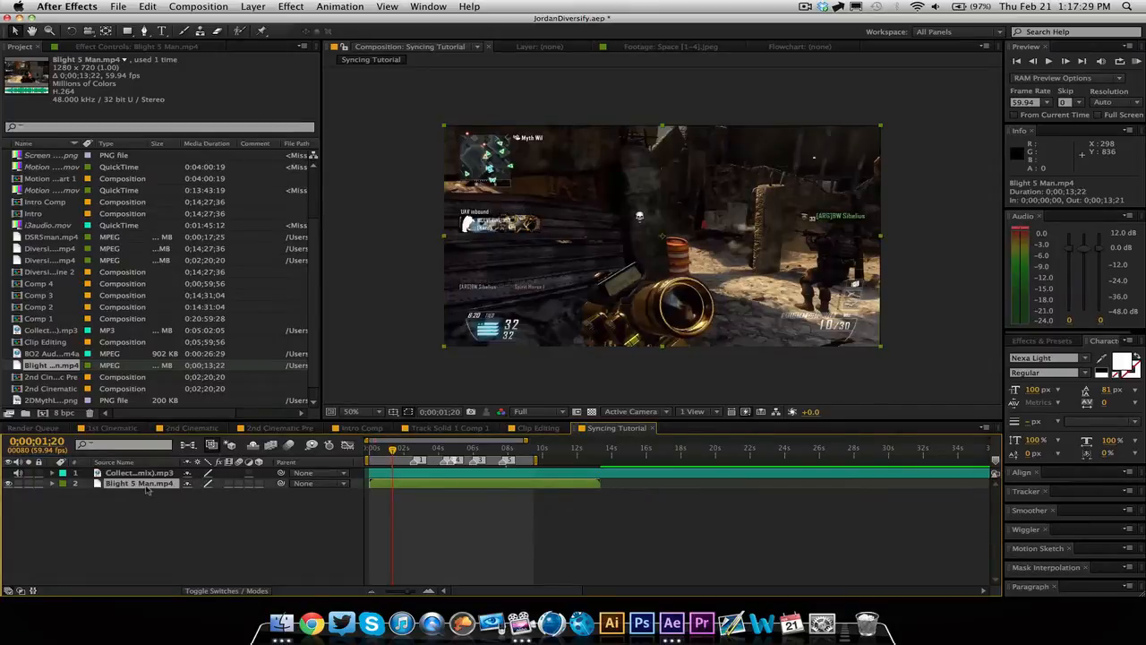
key("s")
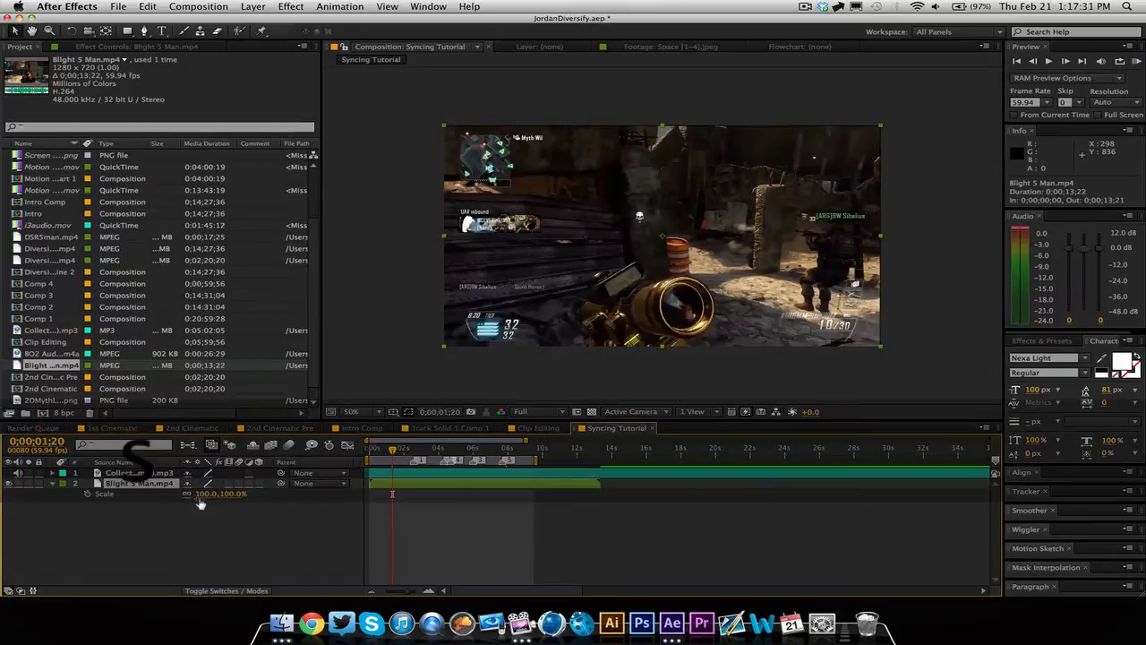
type("101")
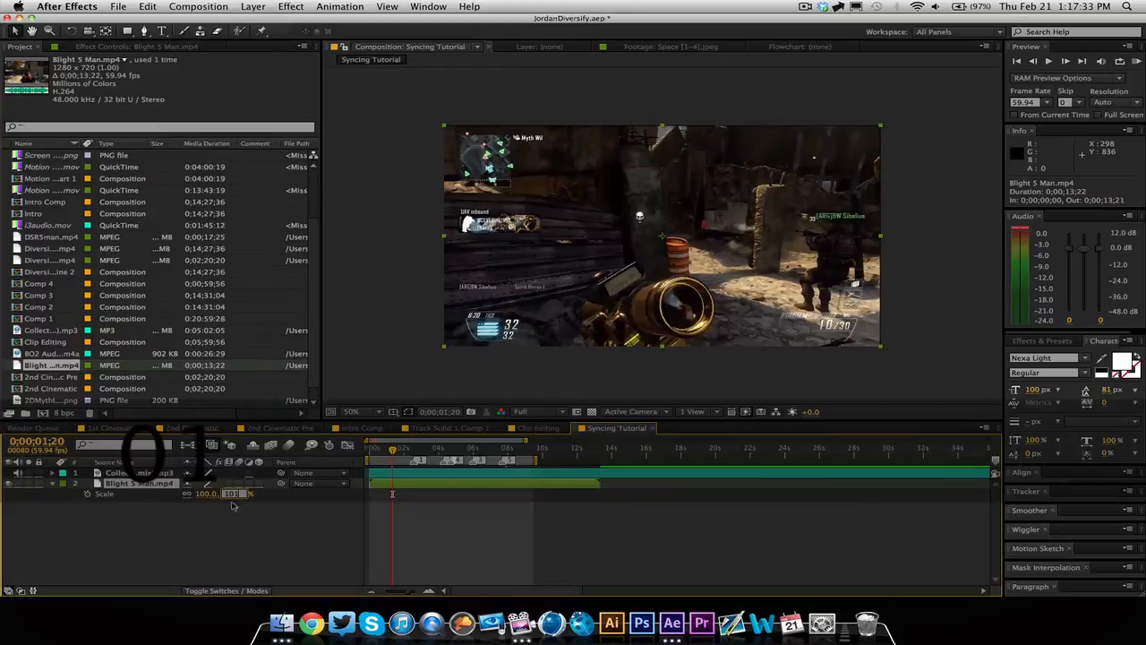
key("Return")
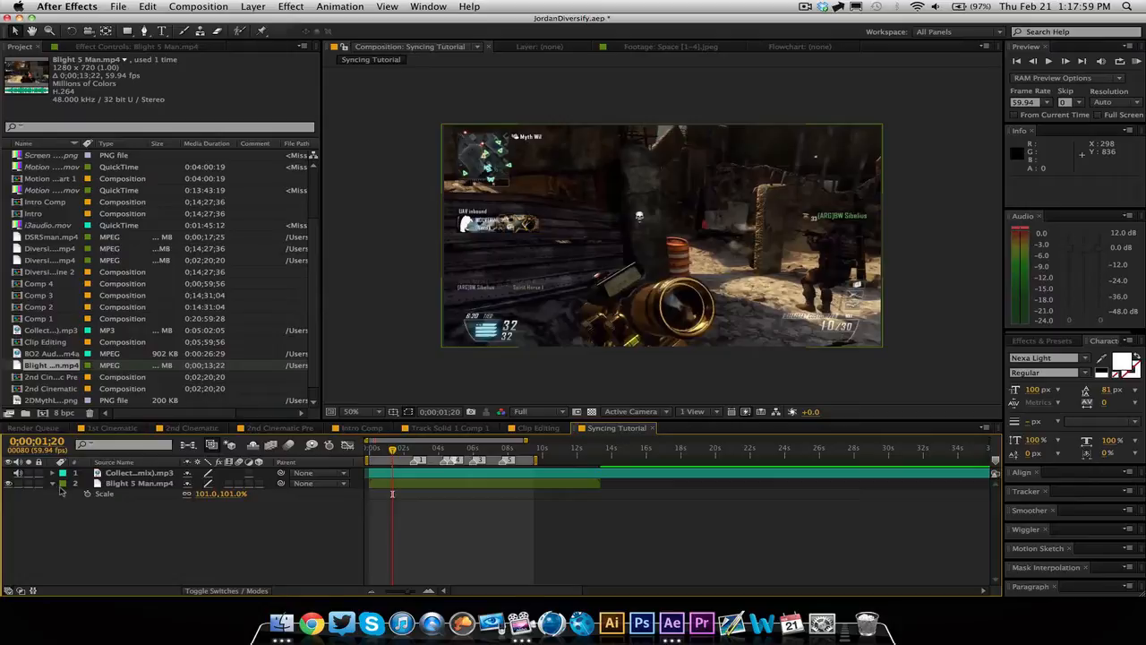
- Slide the gameplay clip two frames earlier, duplicate it, and make the duplicate start at the first shot, 0;00;02;48
left_click(140, 483)
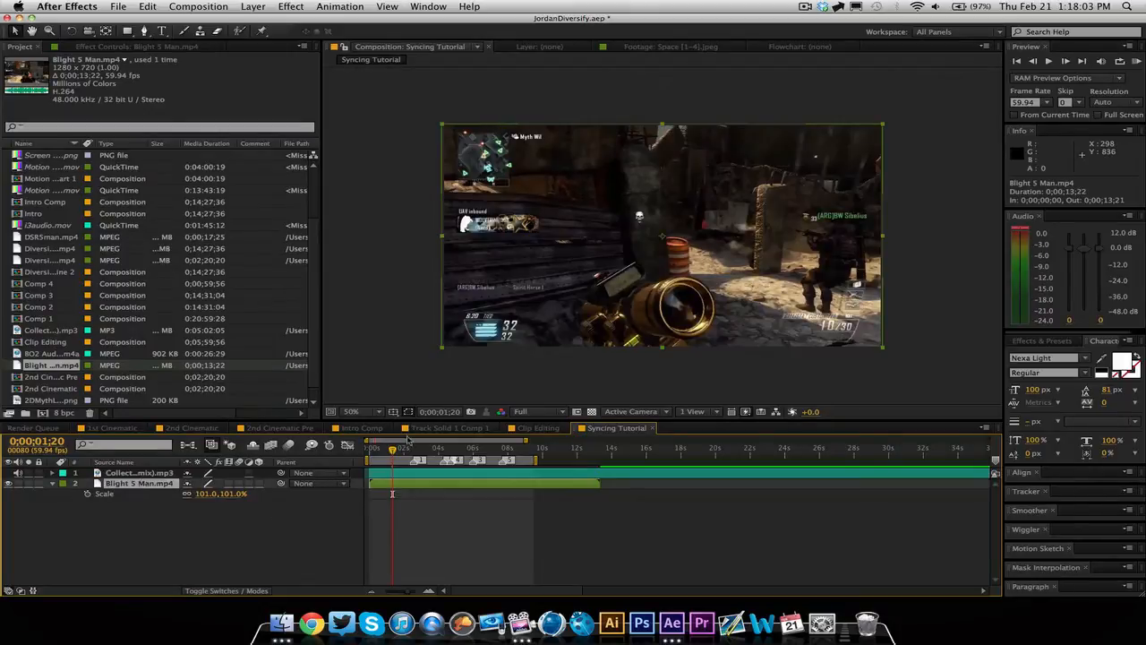
left_click(431, 592)
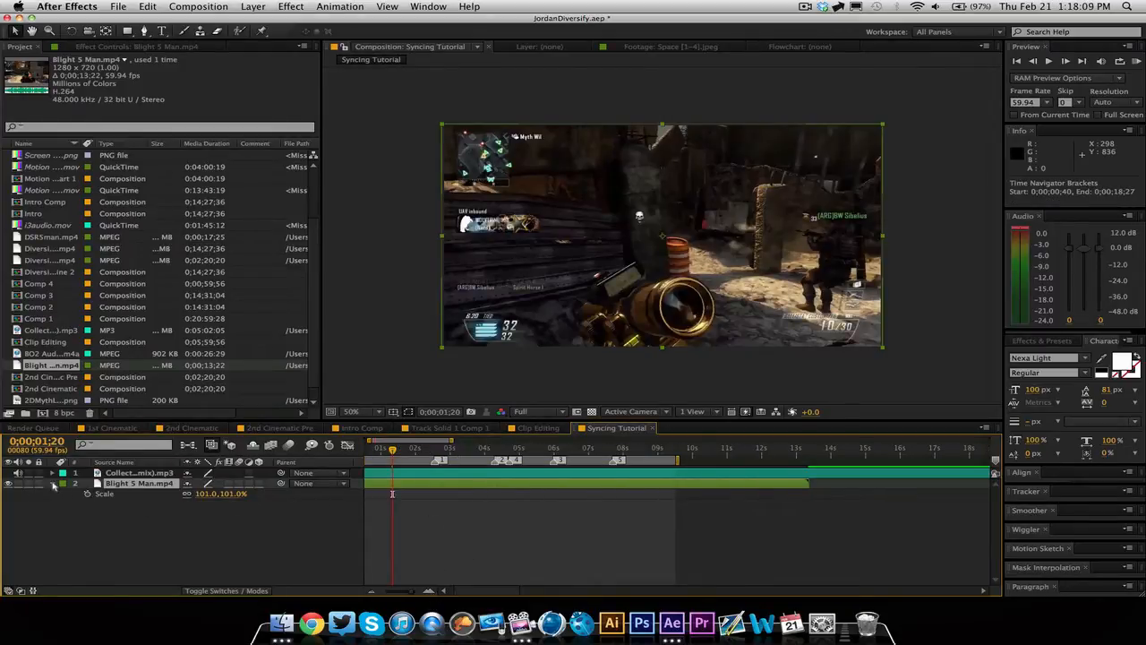
left_click(52, 484)
left_click_drag(393, 454, 444, 462)
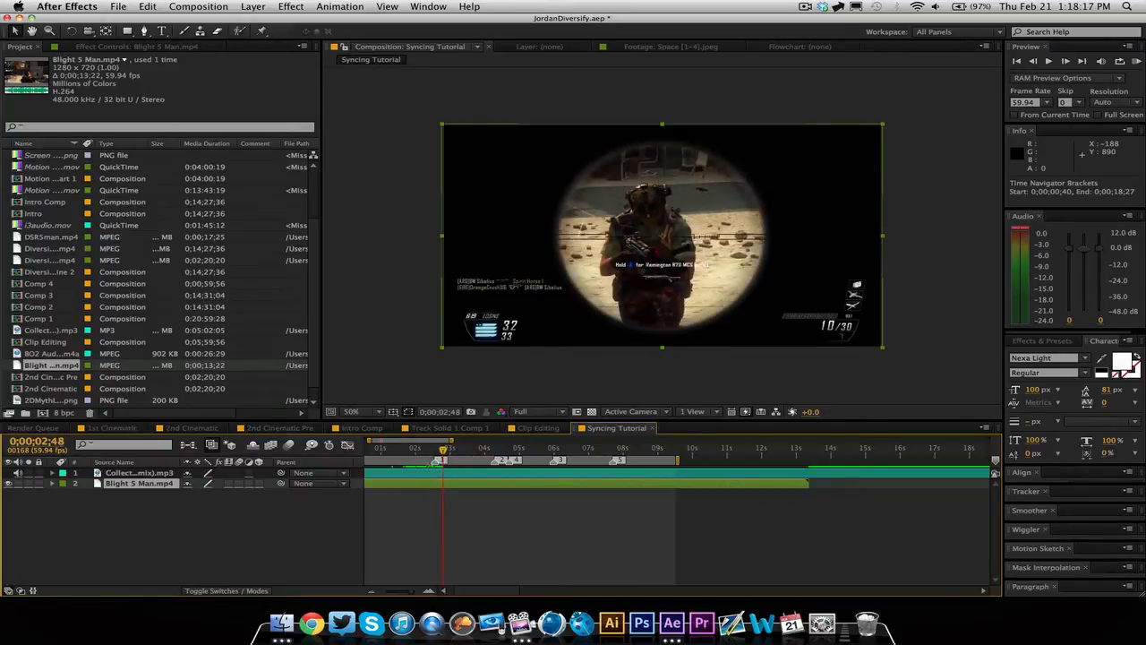
left_click_drag(413, 595, 429, 595)
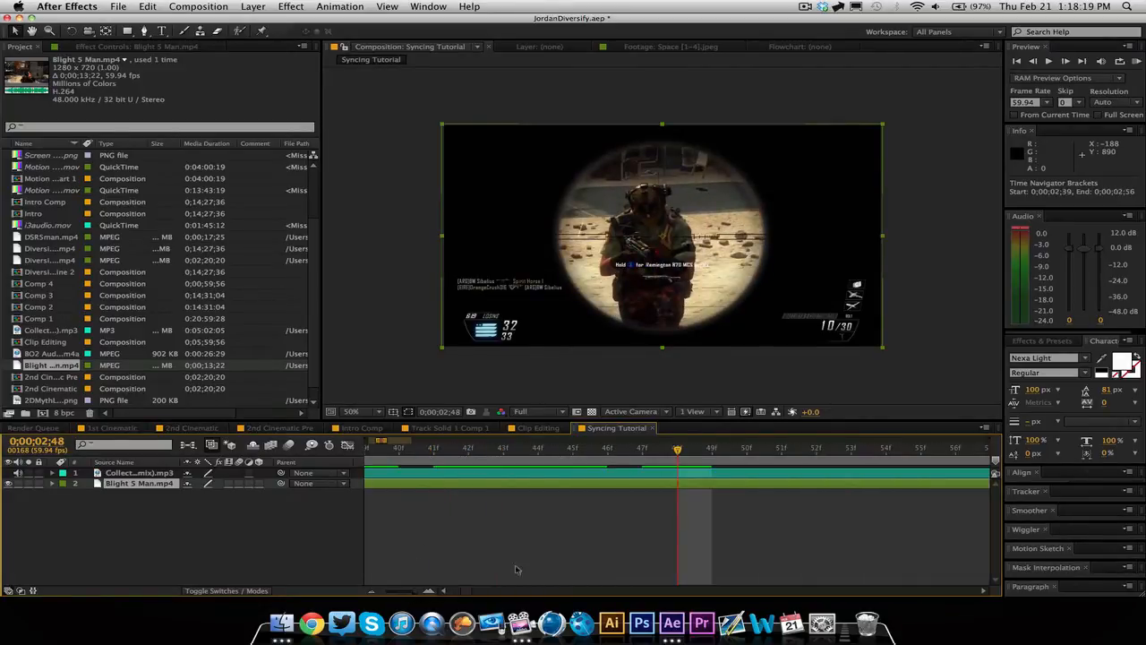
left_click_drag(692, 486, 609, 491)
key("super+d")
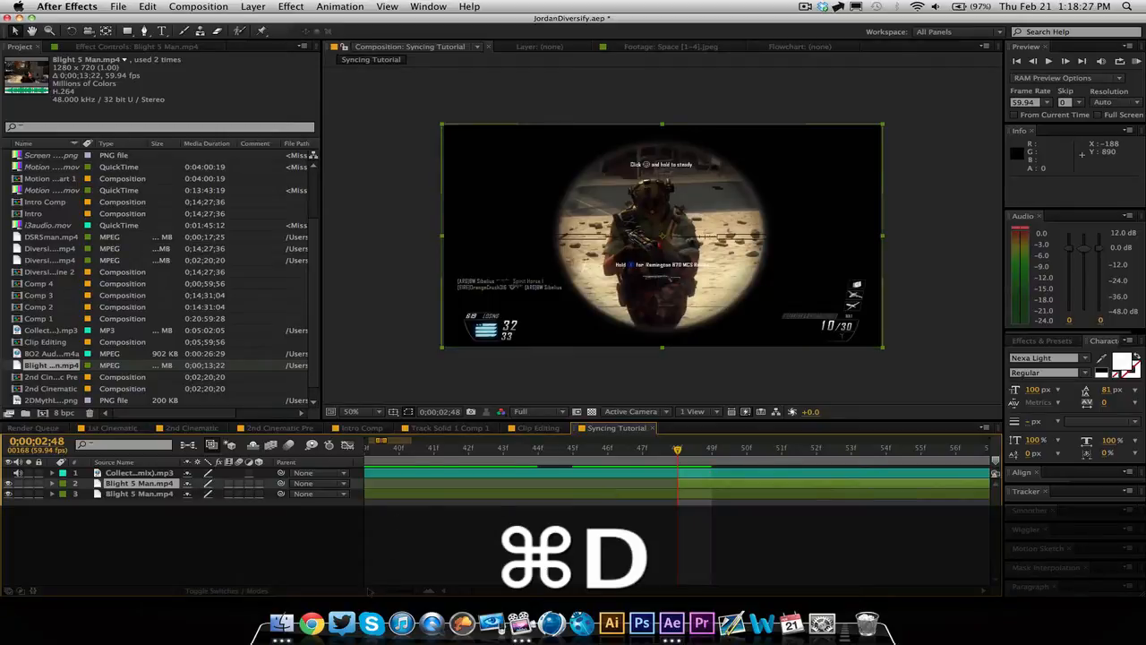
- Move the upper clip's start to marker 1 at 0;00;02;34 and trim the lower clip's end to the same point
scroll(369, 591, "down", 3)
left_click_drag(620, 458, 616, 458)
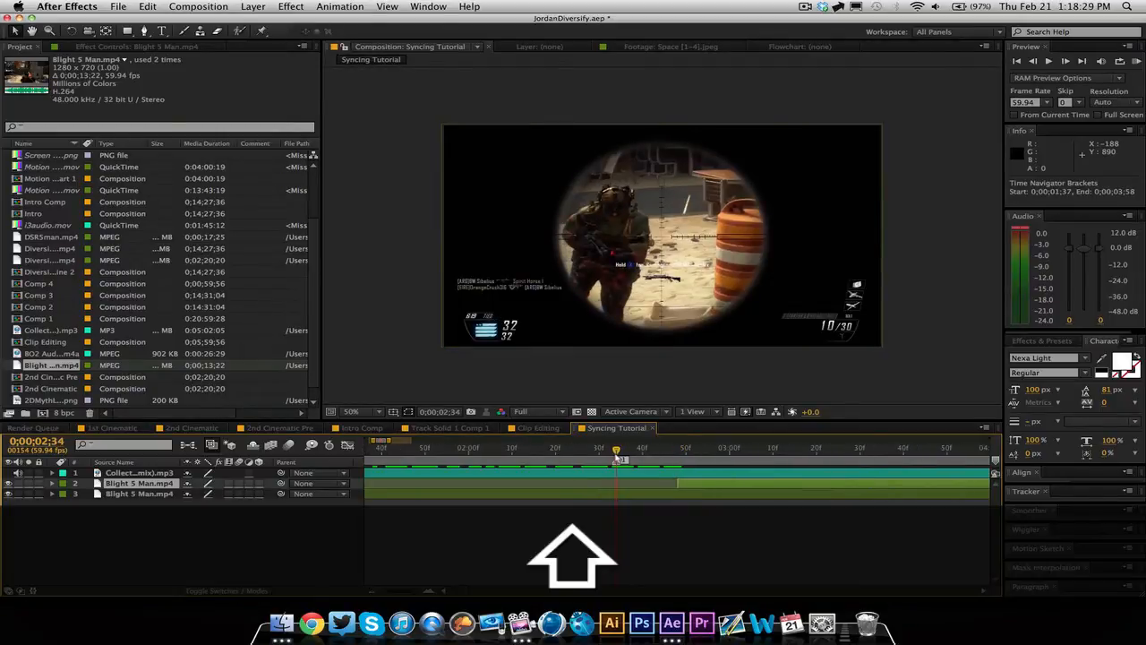
key("bracketleft")
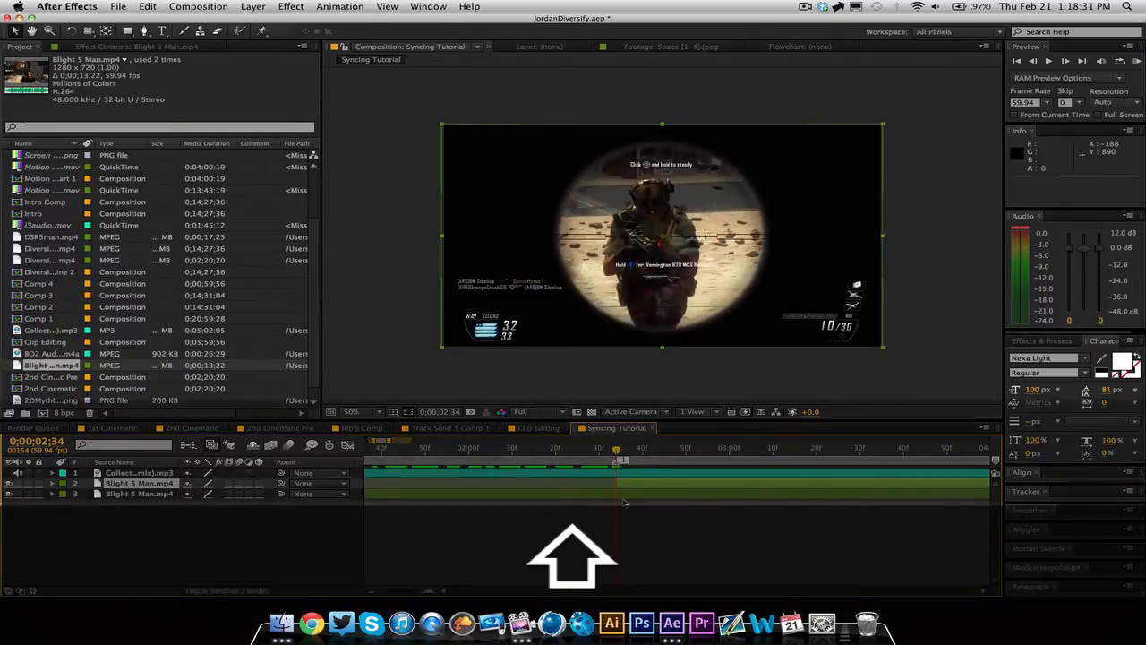
left_click(603, 494)
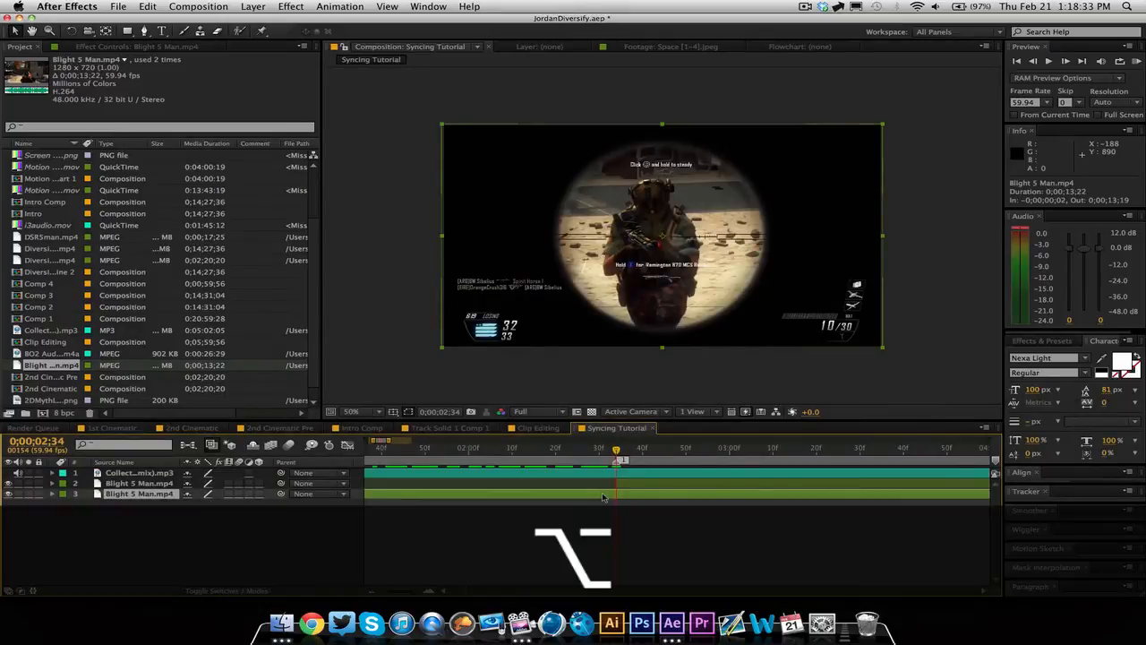
key("alt+bracketright")
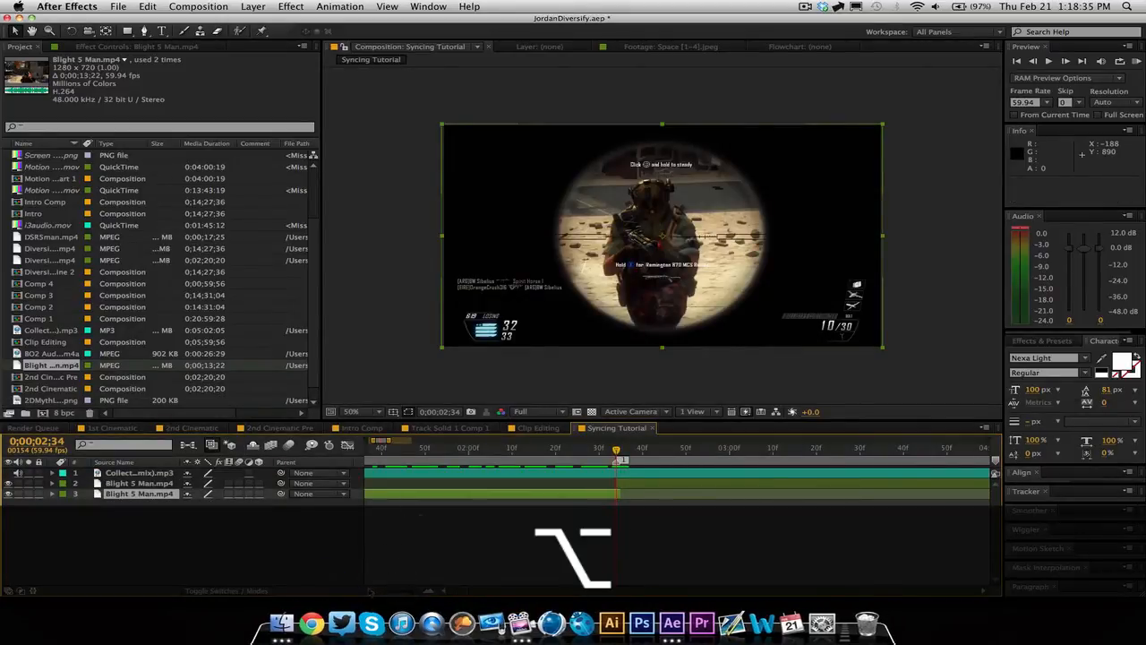
- Display the music layer's waveform and place the current time on the beat at marker 2, 0;00;04;17
left_click(373, 591)
left_click(985, 591)
left_click(985, 591)
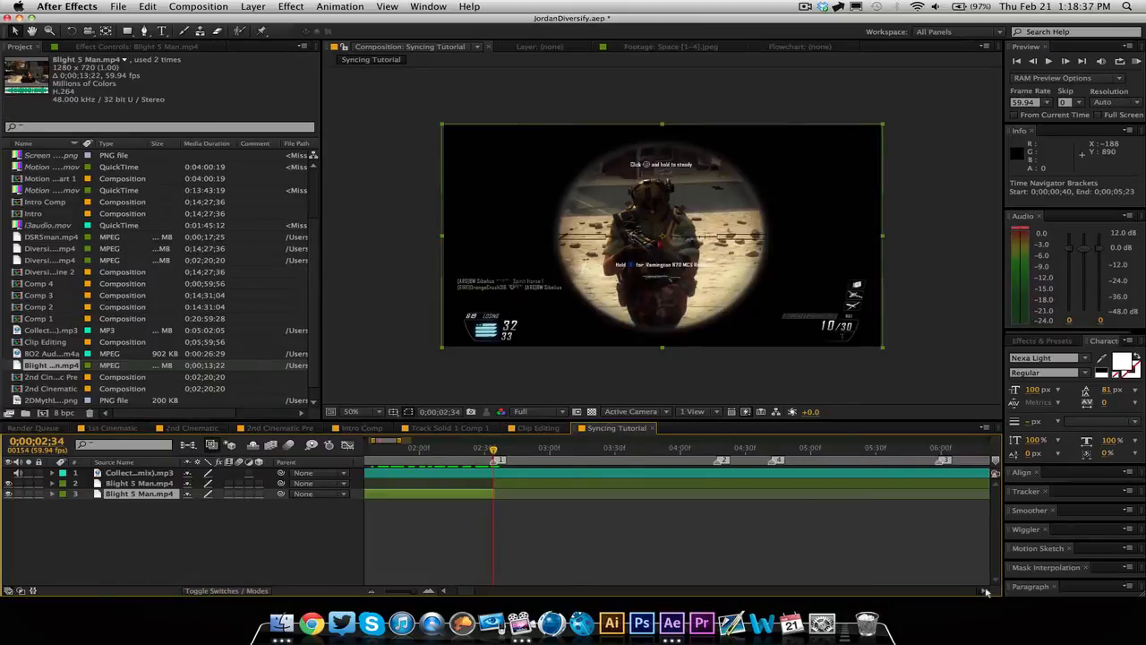
left_click(985, 591)
left_click_drag(492, 448, 654, 467)
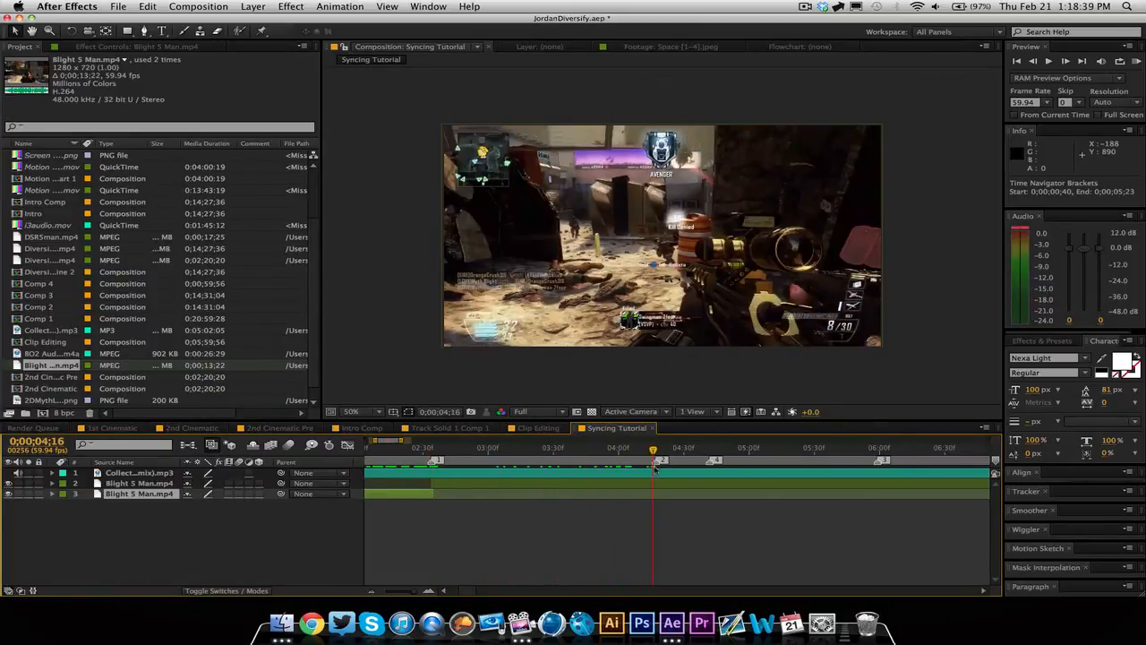
left_click(596, 475)
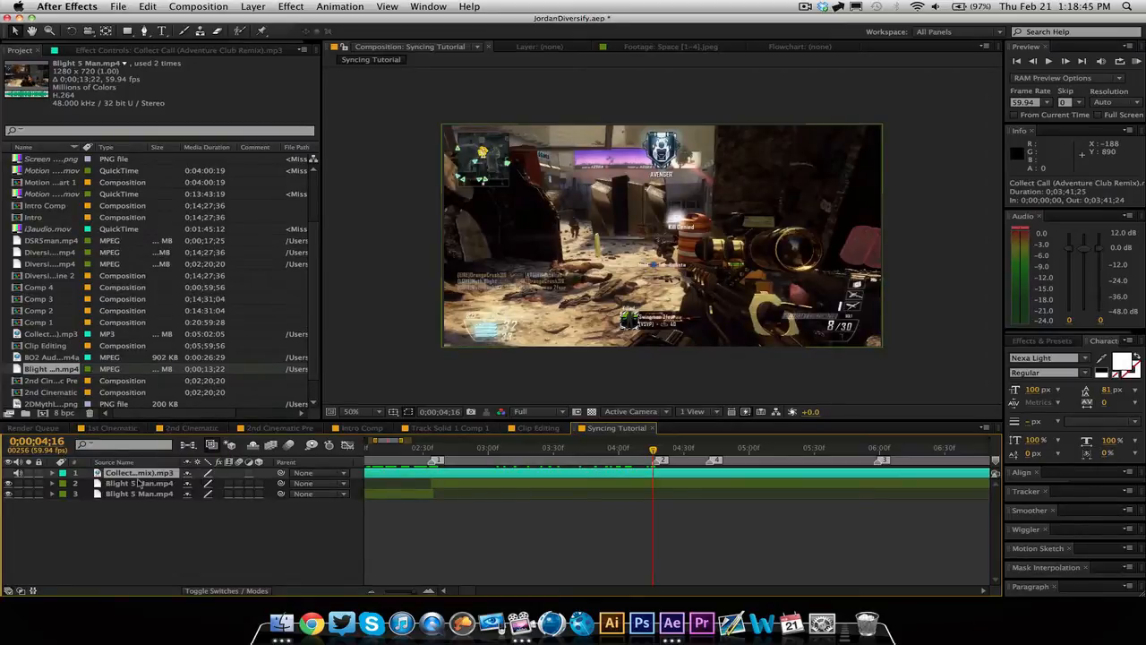
key("l")
key("l")
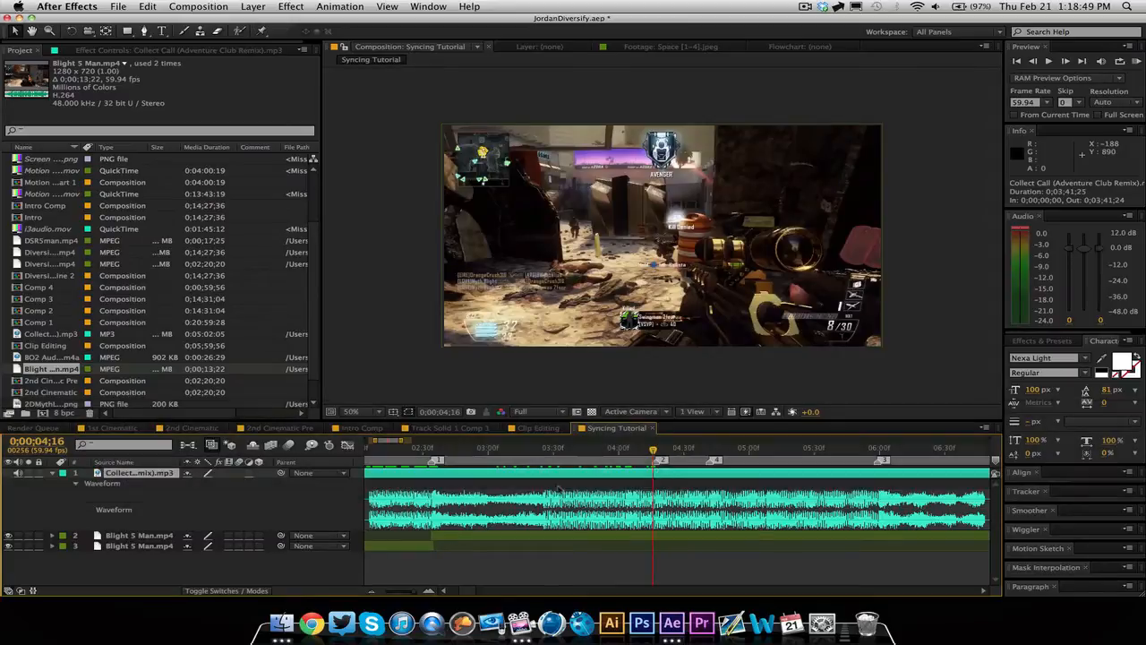
mouse_move(654, 451)
left_mouse_down()
mouse_move(622, 460)
mouse_move(656, 464)
left_mouse_up()
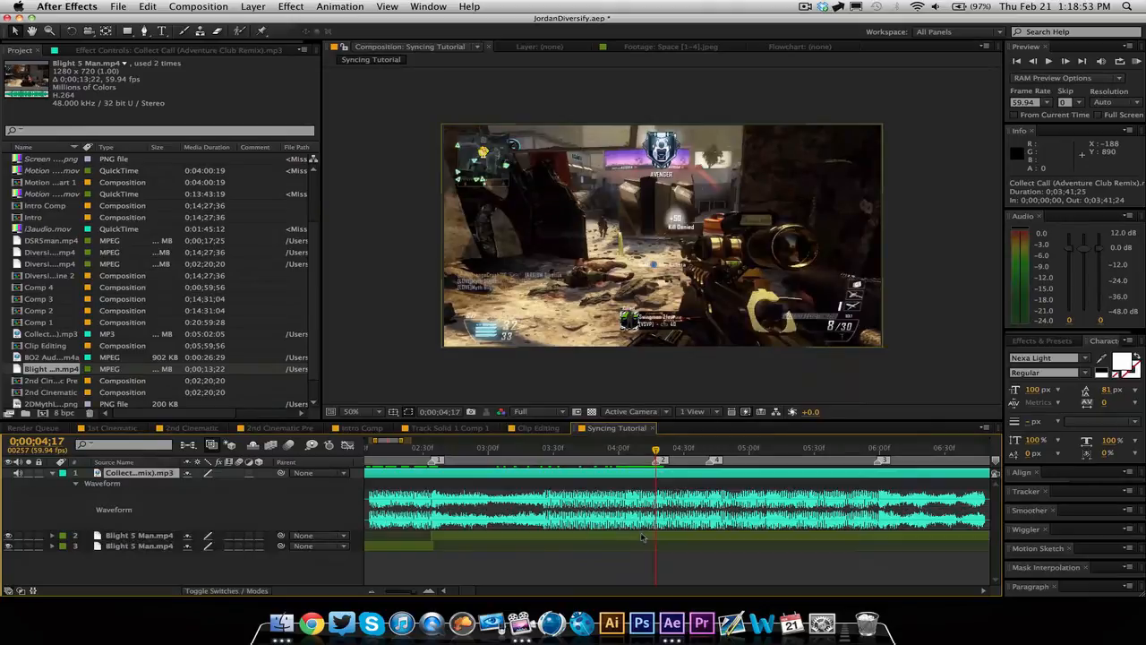
- Duplicate the upper gameplay clip and shift the copy's segment so the second shot lands on the beat at 0;00;04;17
left_click(642, 536)
key("super+d")
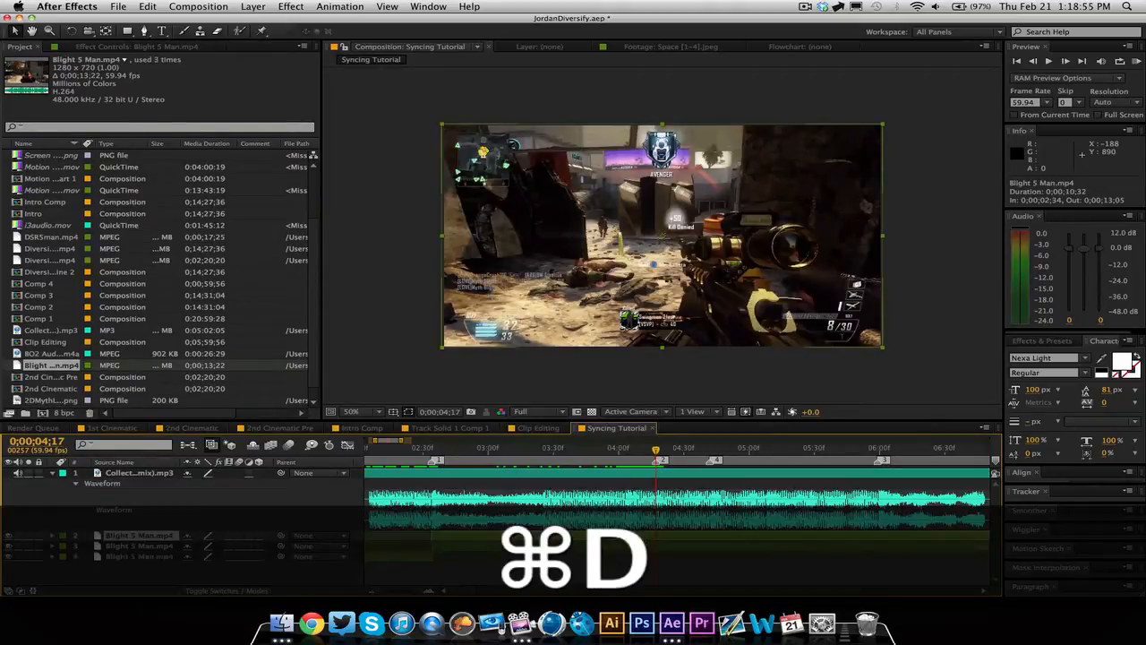
left_click_drag(772, 535, 630, 542)
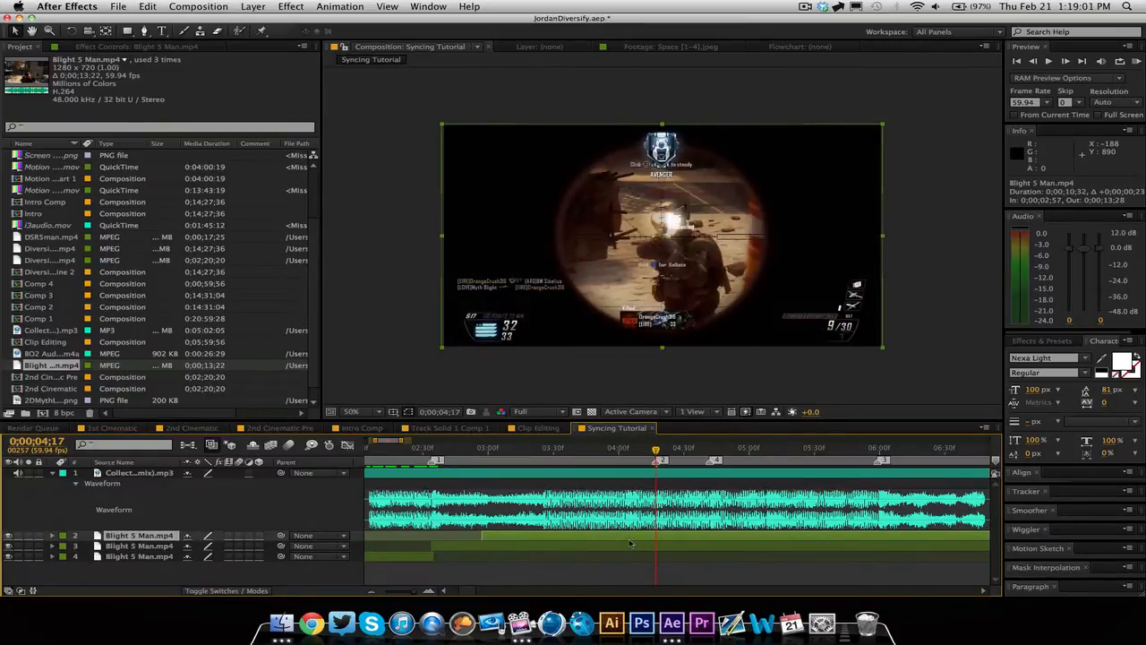
key("alt+[")
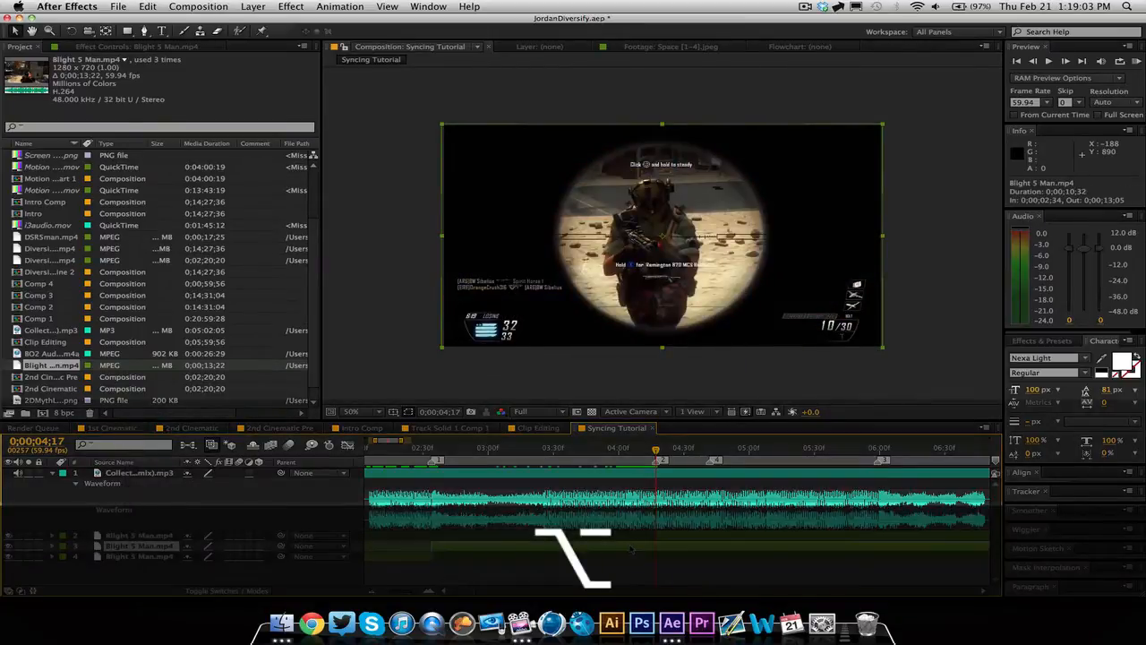
key("super+z")
key("super+z")
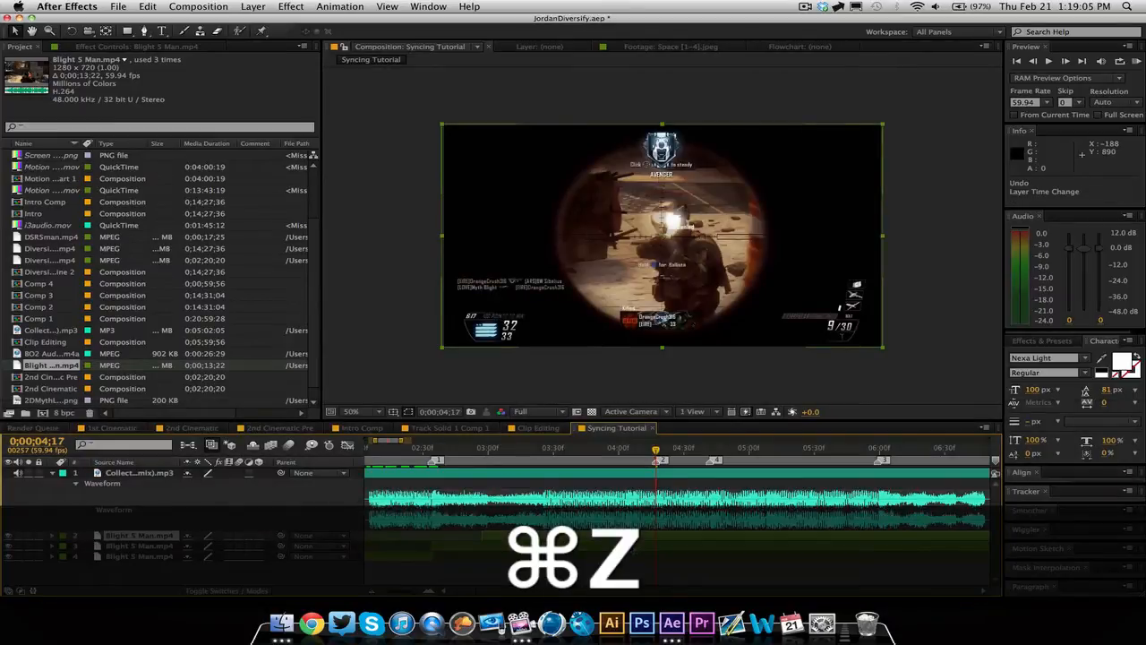
- Trim the end of the middle gameplay clip to 0;00;04;17
left_click(632, 547)
key("alt+]")
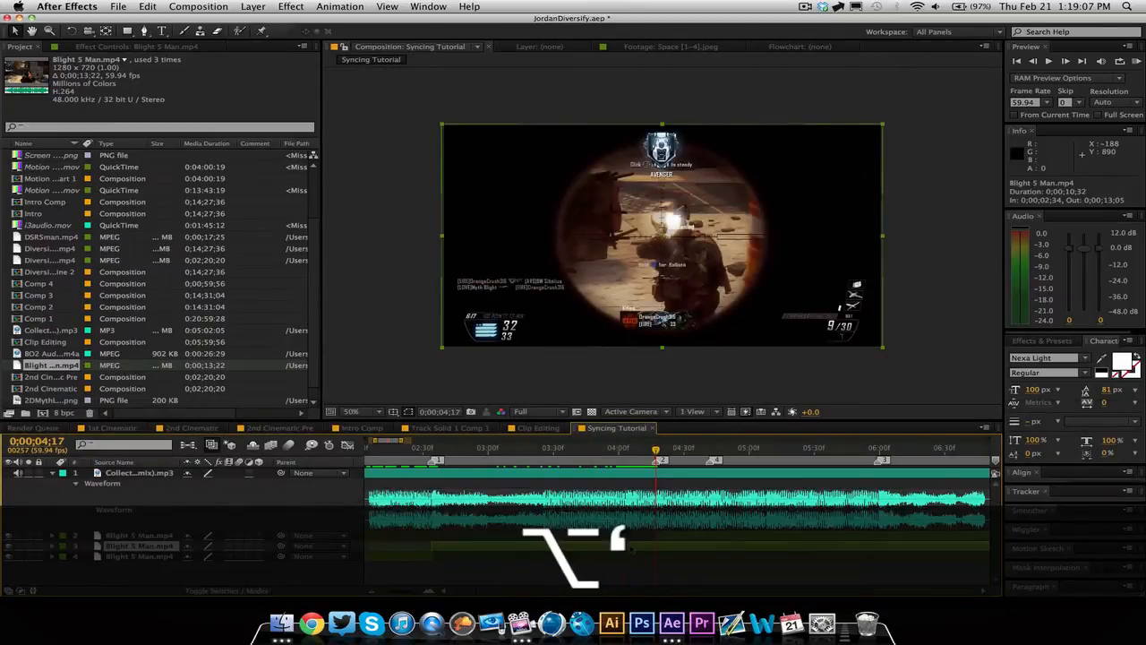
- Duplicate the top gameplay clip and shift the copy 27 frames later so the next shot lands on marker 3, 0;00;05;59
mouse_move(681, 449)
left_mouse_down()
mouse_move(891, 488)
mouse_move(878, 517)
left_mouse_up()
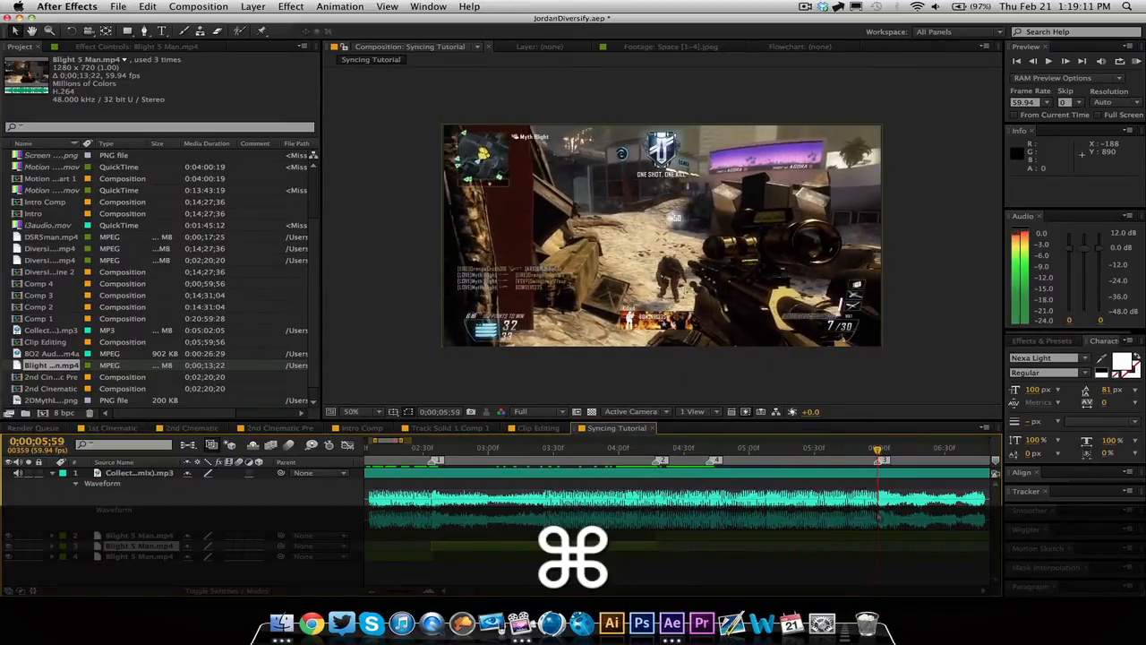
left_click(866, 538)
key("super+d")
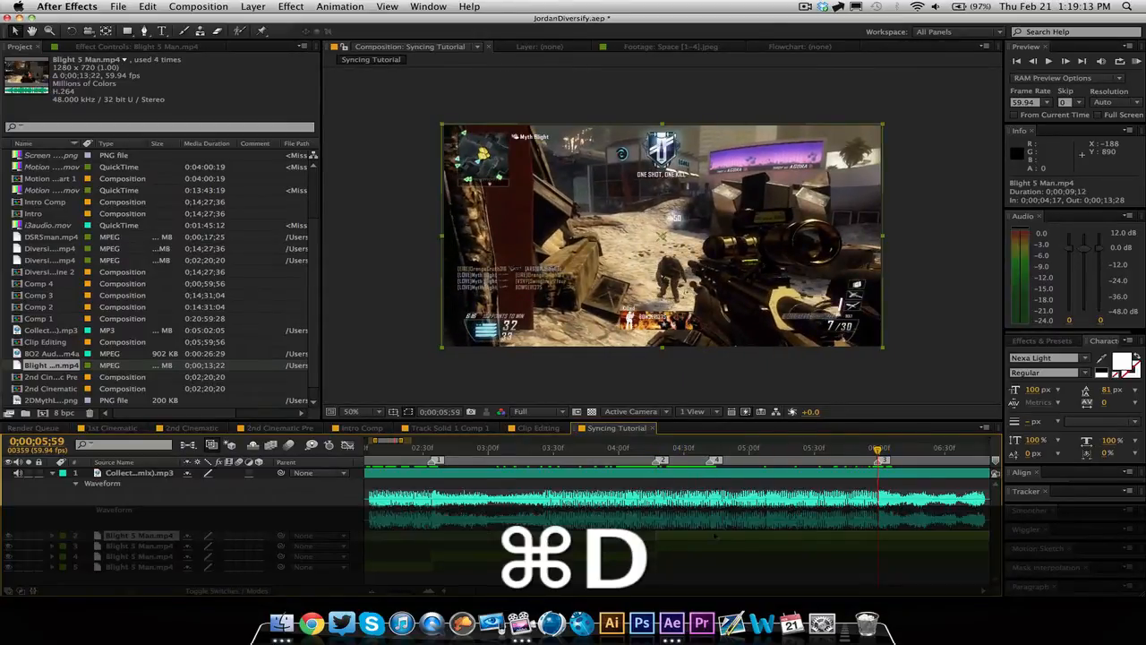
left_click_drag(716, 535, 751, 551)
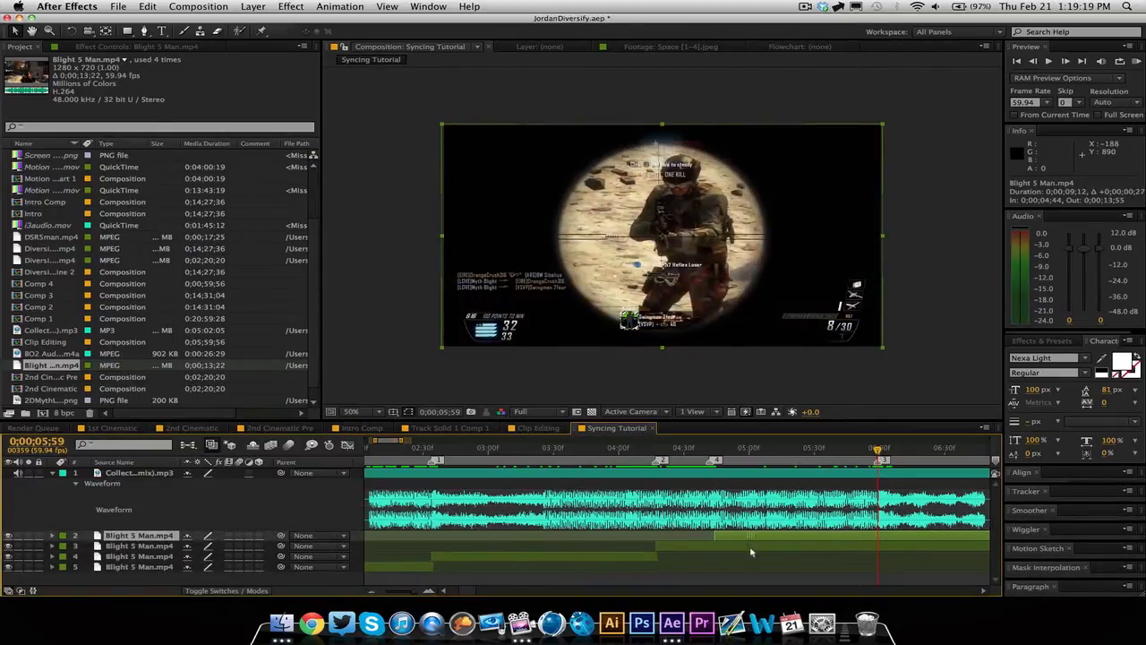
- Trim the copy's start and the end of the clip below it to 0;00;05;59
key("alt")
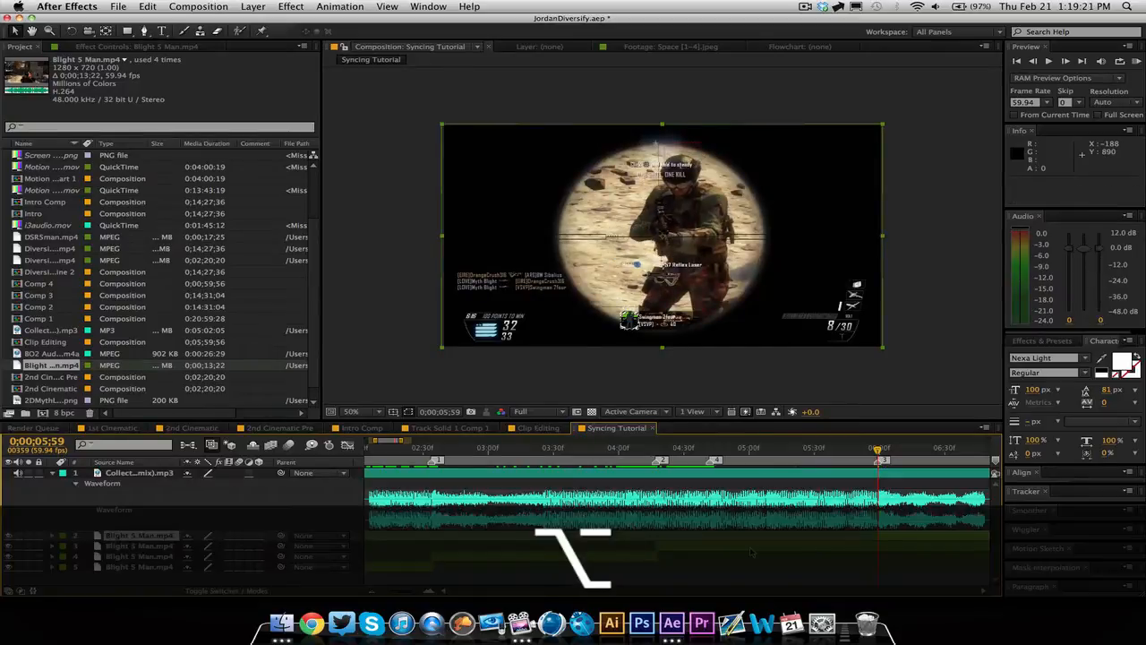
left_click(751, 548, "alt")
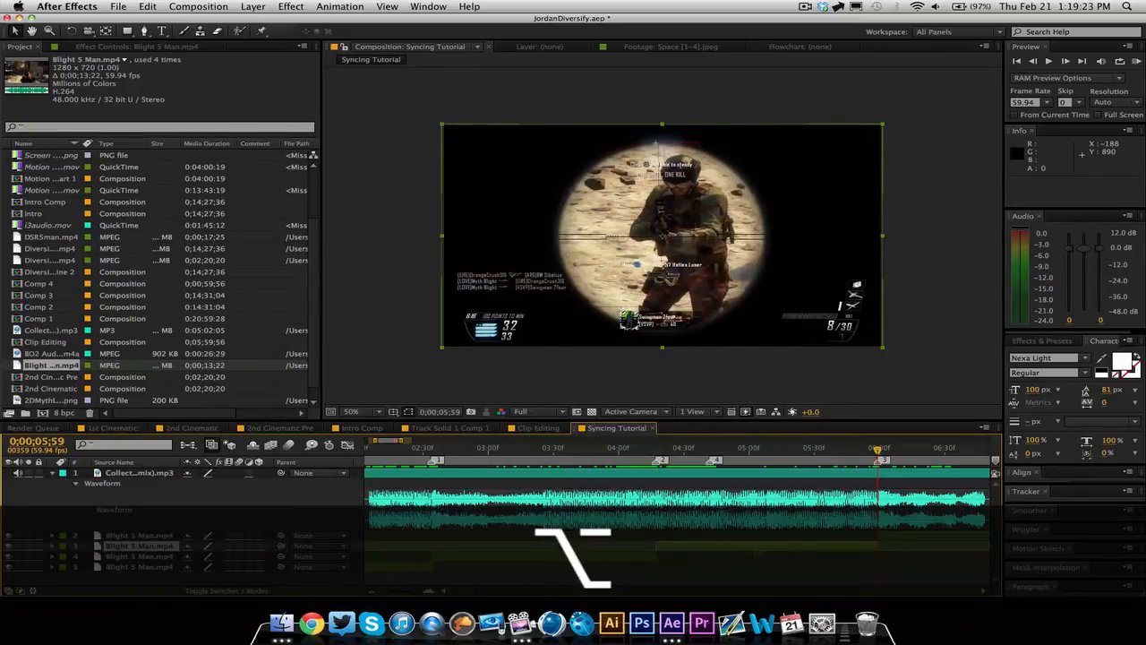
- Duplicate the top gameplay clip again and shift the copy 12 frames later so its shot lands on marker 5, 0;00;07;42
scroll(933, 577, "right", 5)
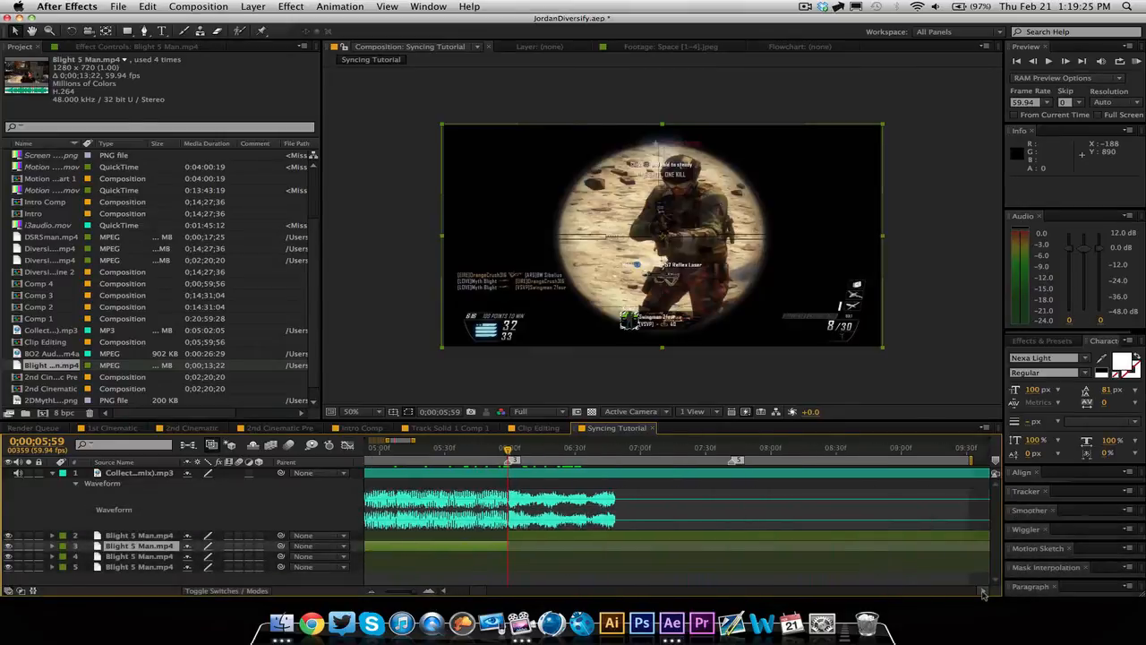
left_click_drag(512, 455, 568, 453)
left_click(599, 538)
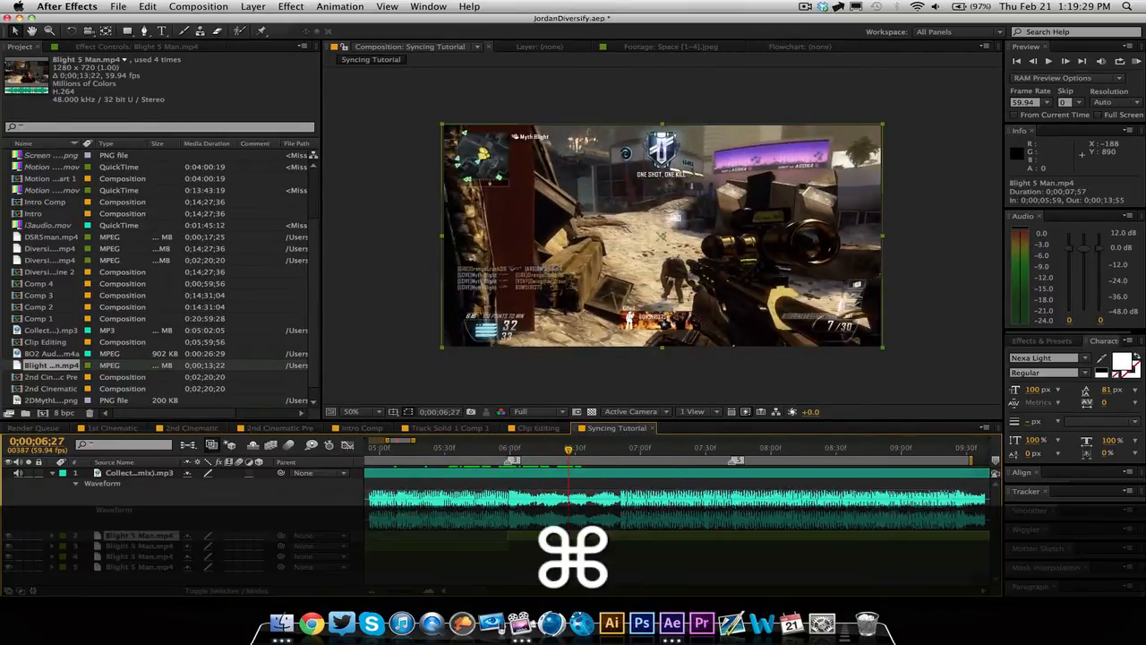
key("super+d")
left_click(731, 453)
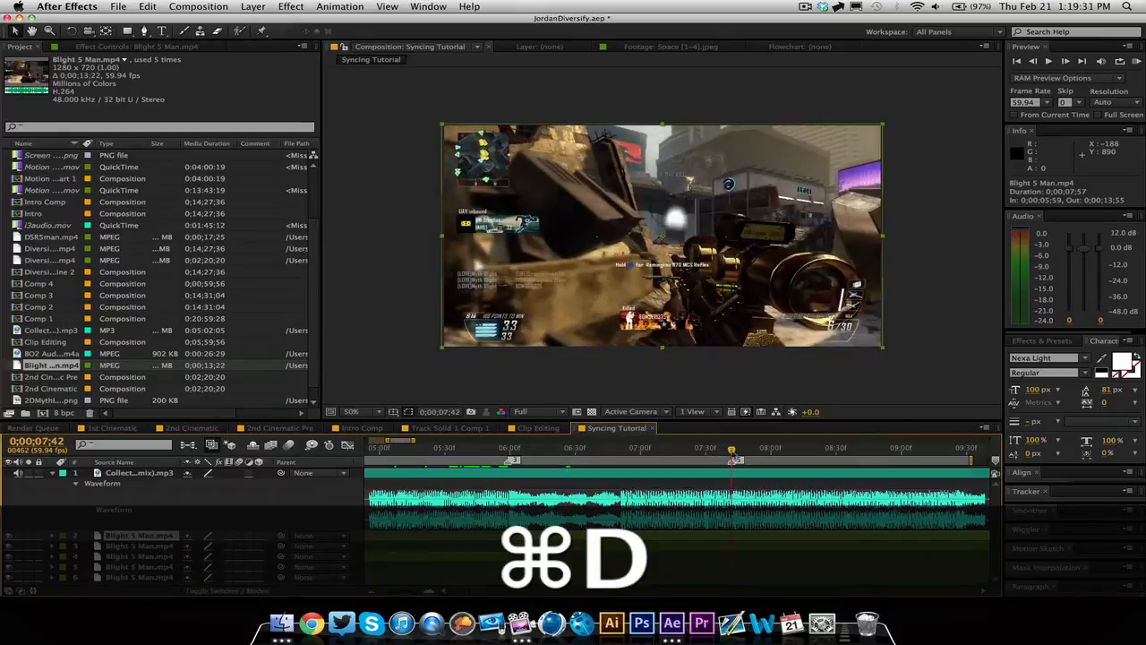
left_click_drag(554, 536, 579, 543)
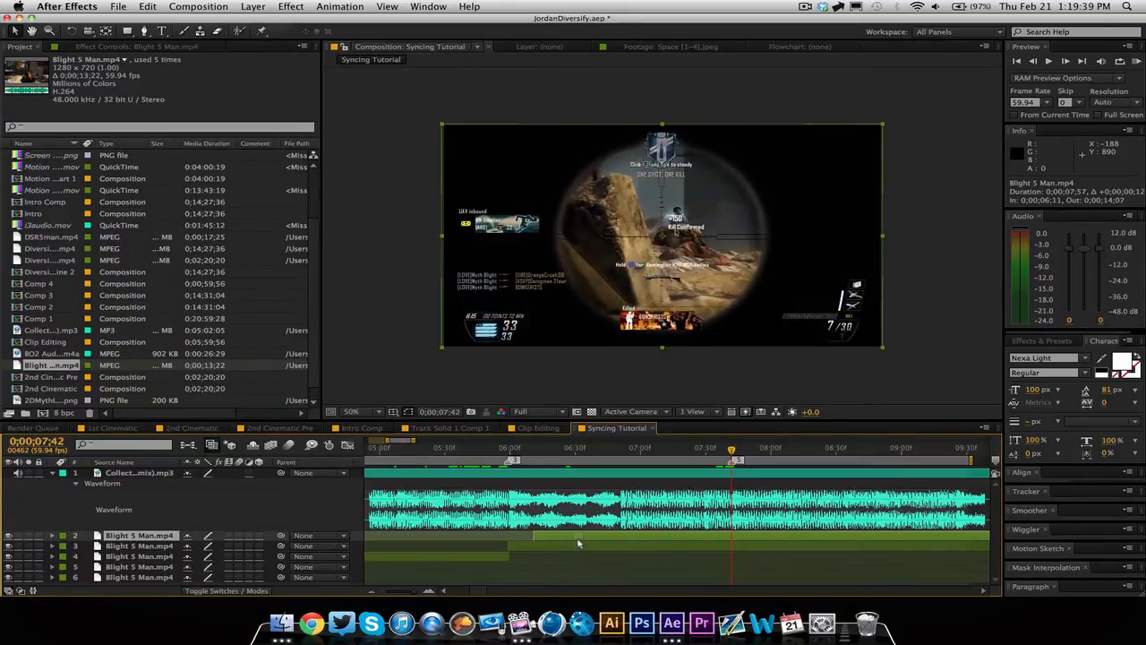
- Trim the newest copy's start and the end of the clip below it to 0;00;07;42
key("alt+[")
left_click(579, 548)
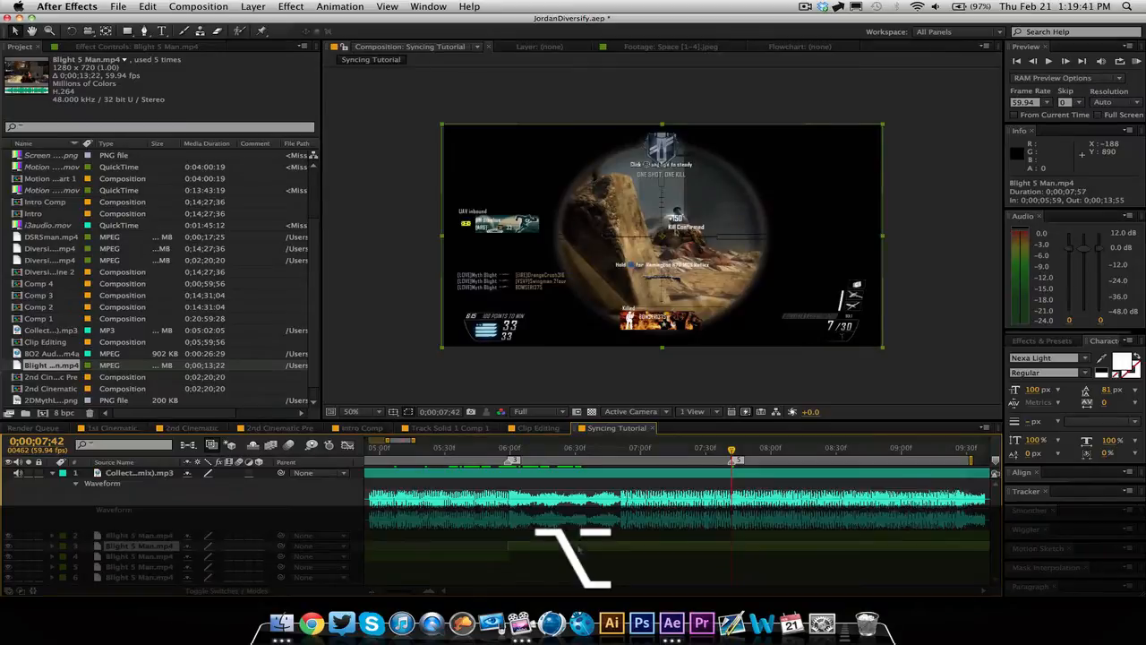
key("alt+]")
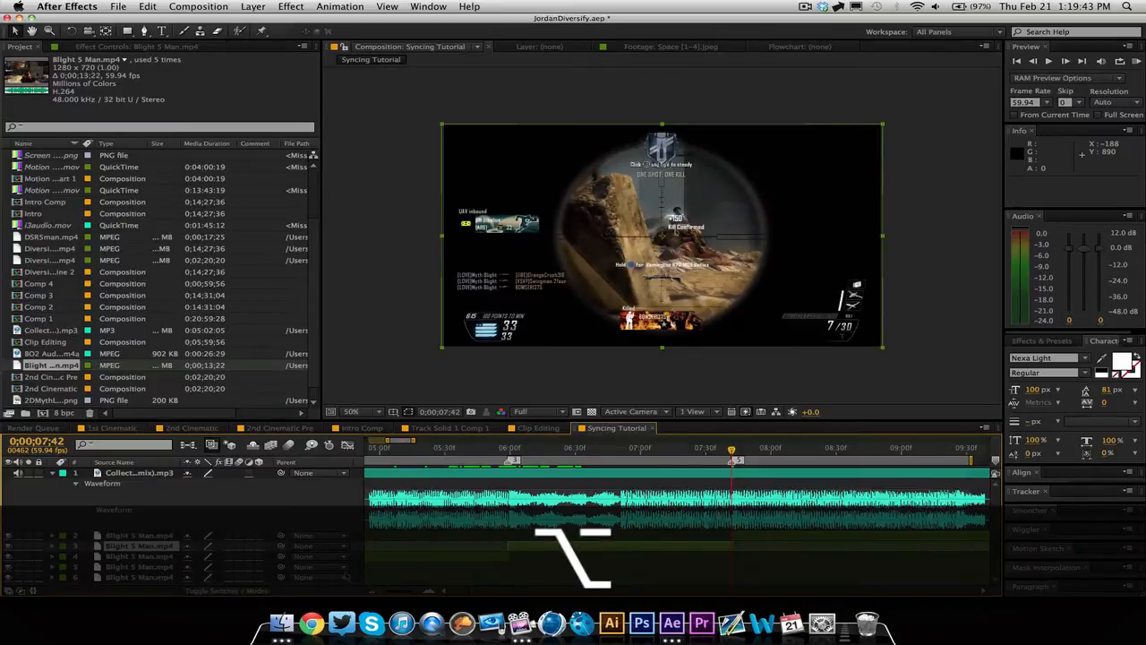
- Scrub through the opening seconds of the composition to check the clip cuts against the music waveform
left_click(372, 592)
left_click(372, 592)
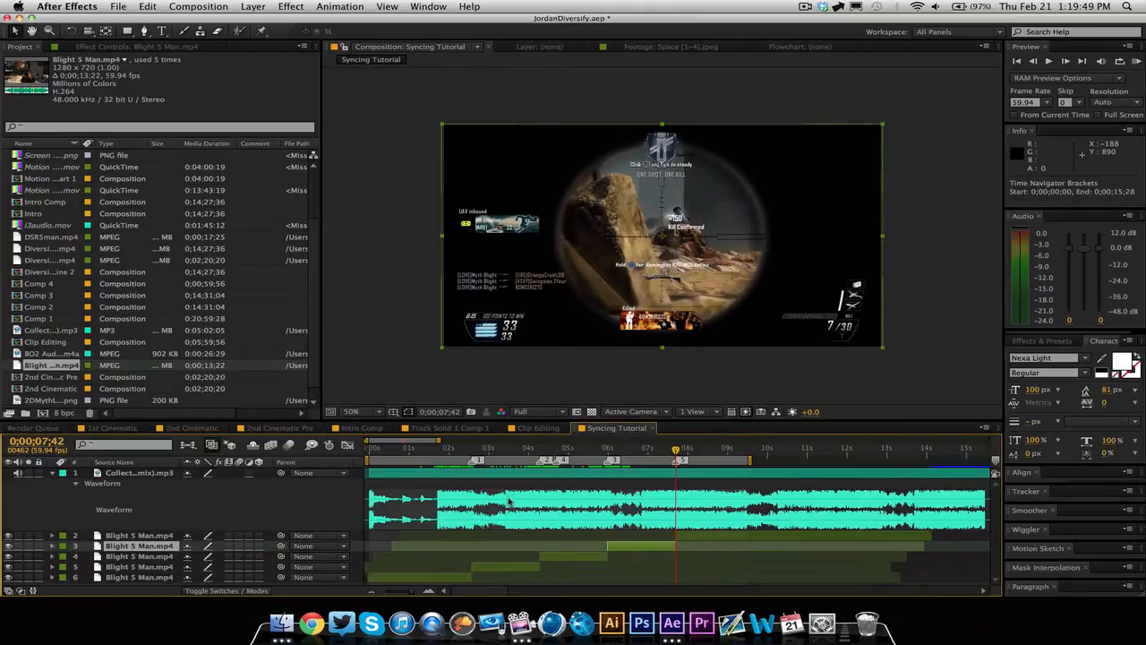
left_click_drag(451, 451, 492, 460)
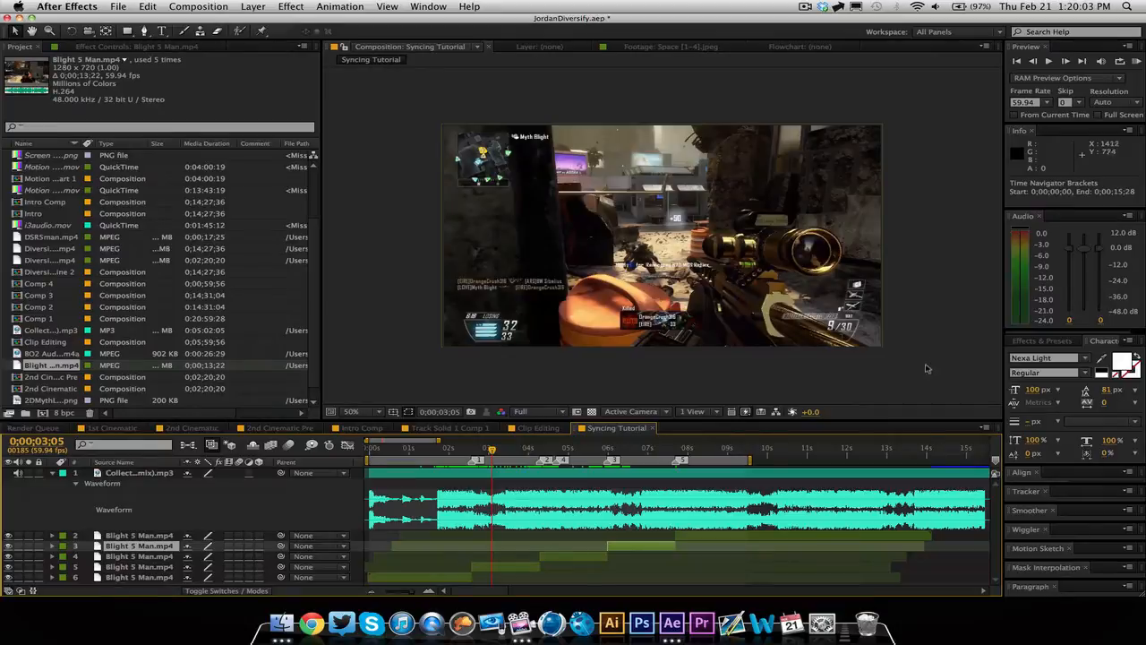
left_click_drag(470, 457, 577, 512)
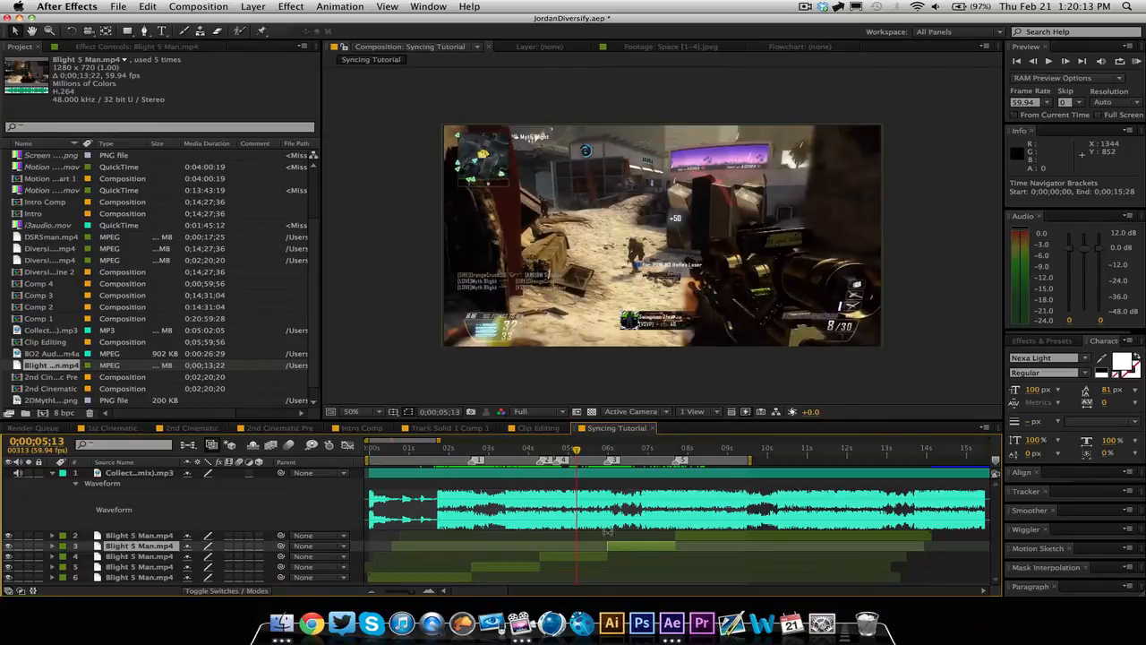
- Trim the start of the bottom gameplay clip to 0;00;01;57
left_click(412, 456)
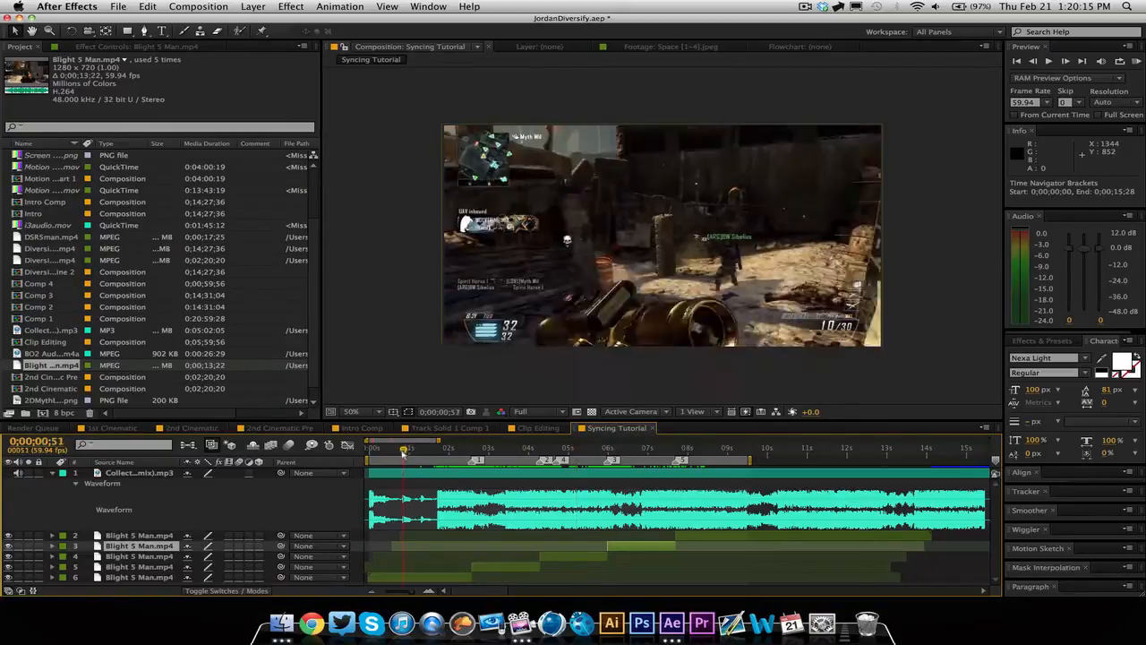
left_click_drag(412, 461, 449, 462)
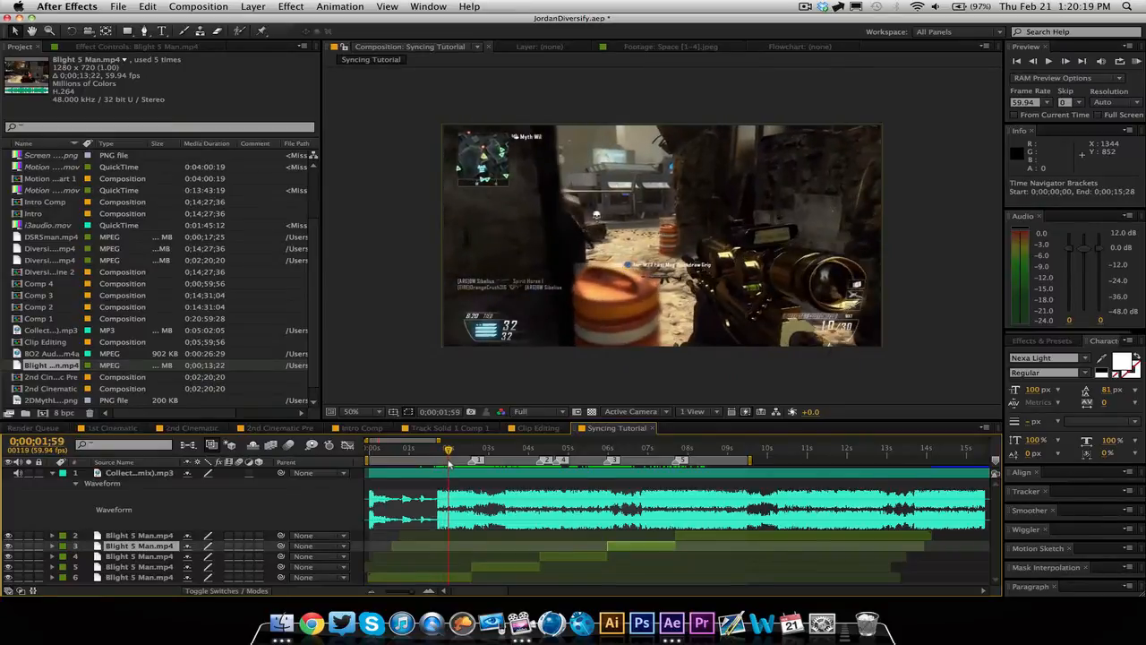
left_click(414, 591)
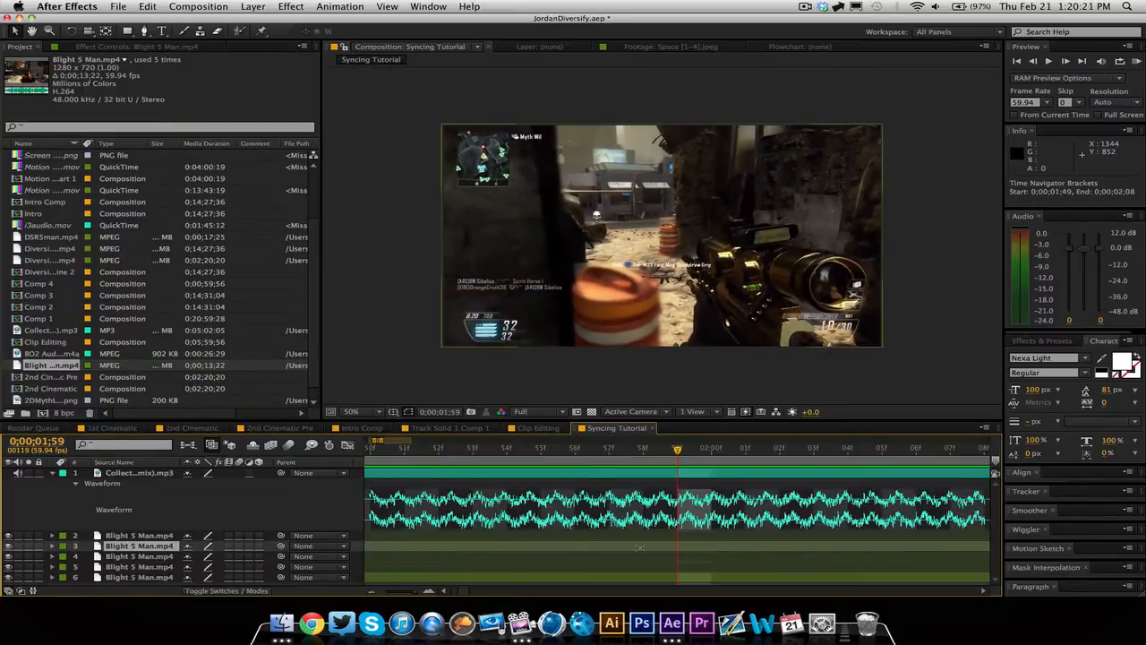
left_click_drag(641, 458, 607, 459)
left_click(639, 578)
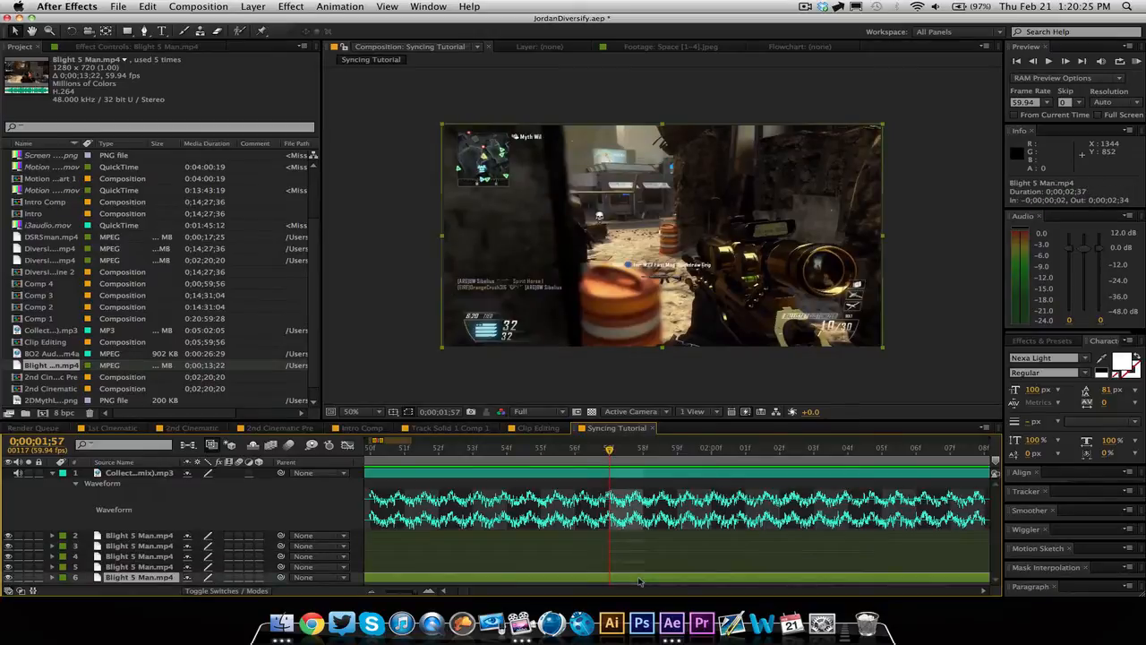
key("alt")
- Move the bottom clip's start to 0;00;00;00 and extend its end to the first cut at 0;00;02;34
left_click_drag(417, 591, 401, 591)
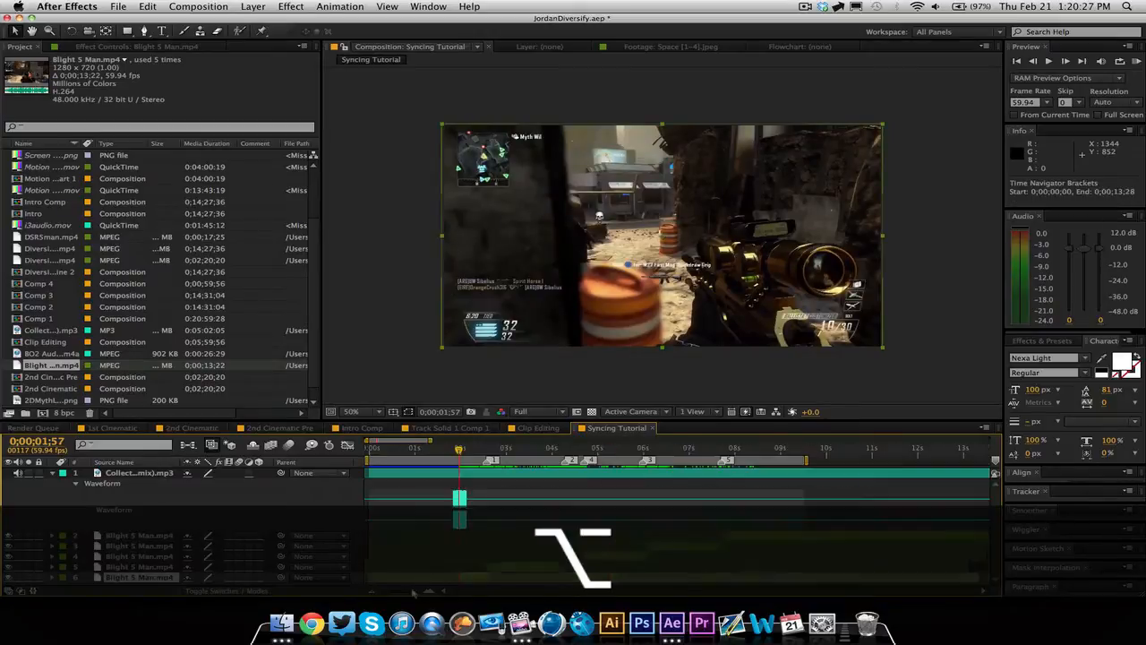
left_click_drag(408, 451, 364, 459)
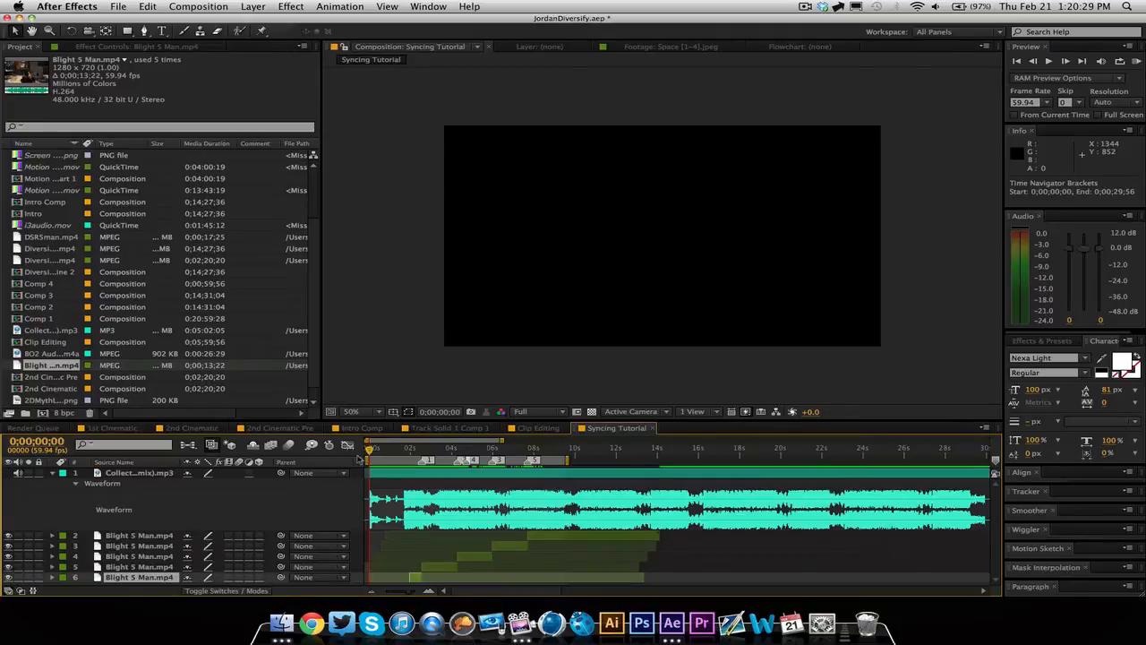
key("bracketleft")
left_click_drag(381, 578, 421, 578)
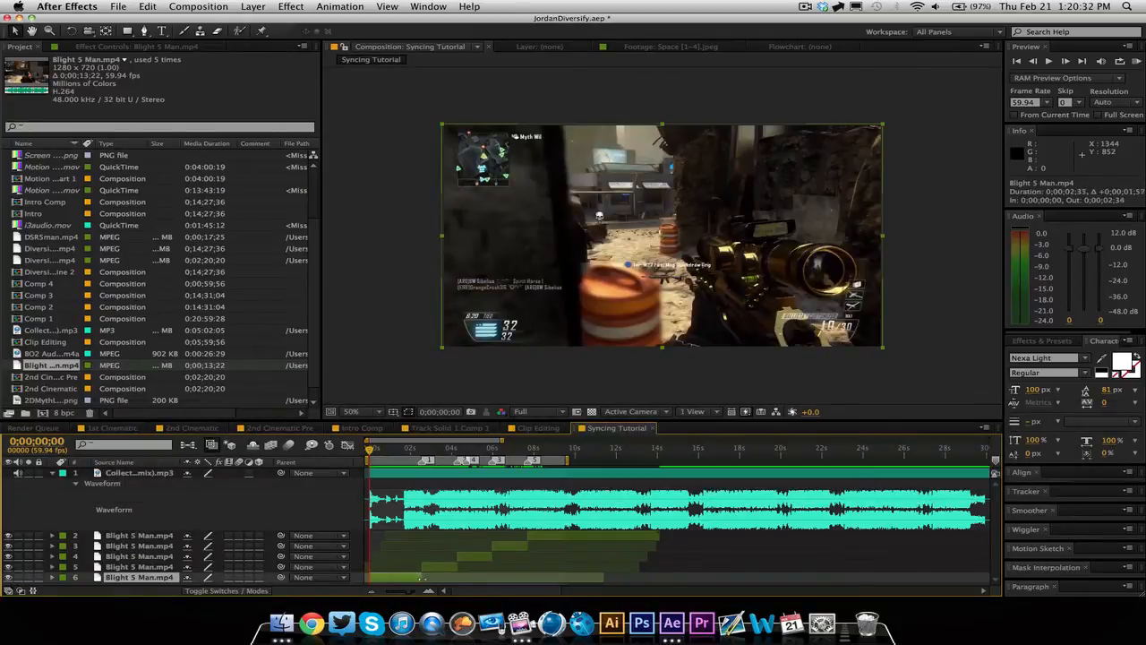
- Apply the Twixtor Pro effect to the bottom gameplay clip and set its input frame rate to 59.94
left_click(291, 6)
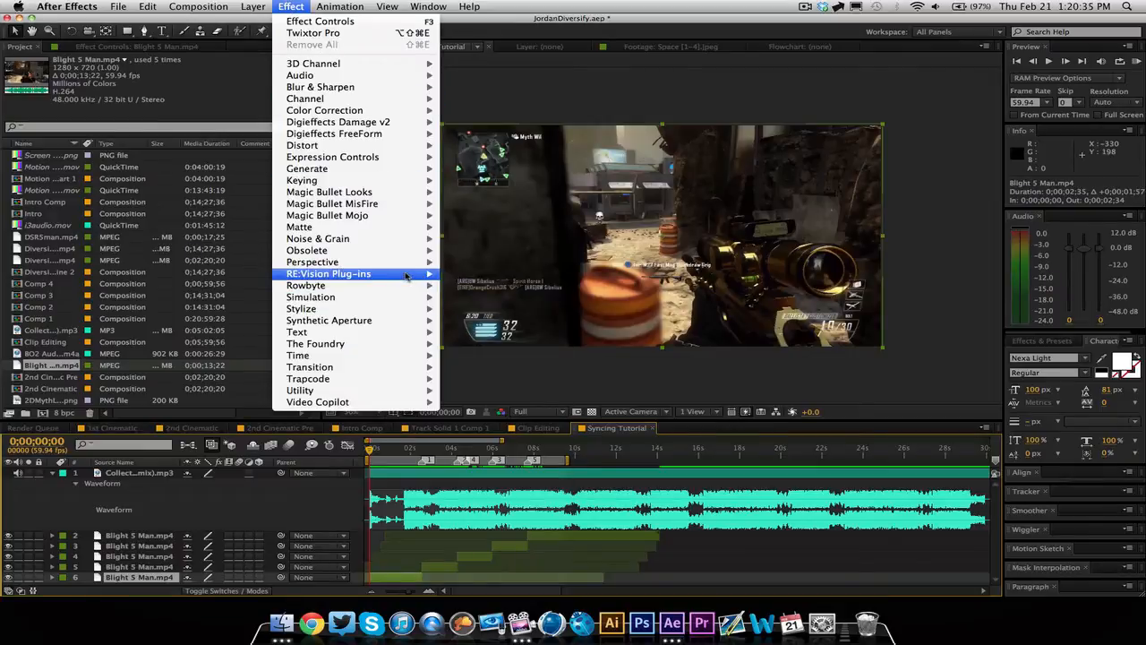
mouse_move(421, 273)
left_click(484, 317)
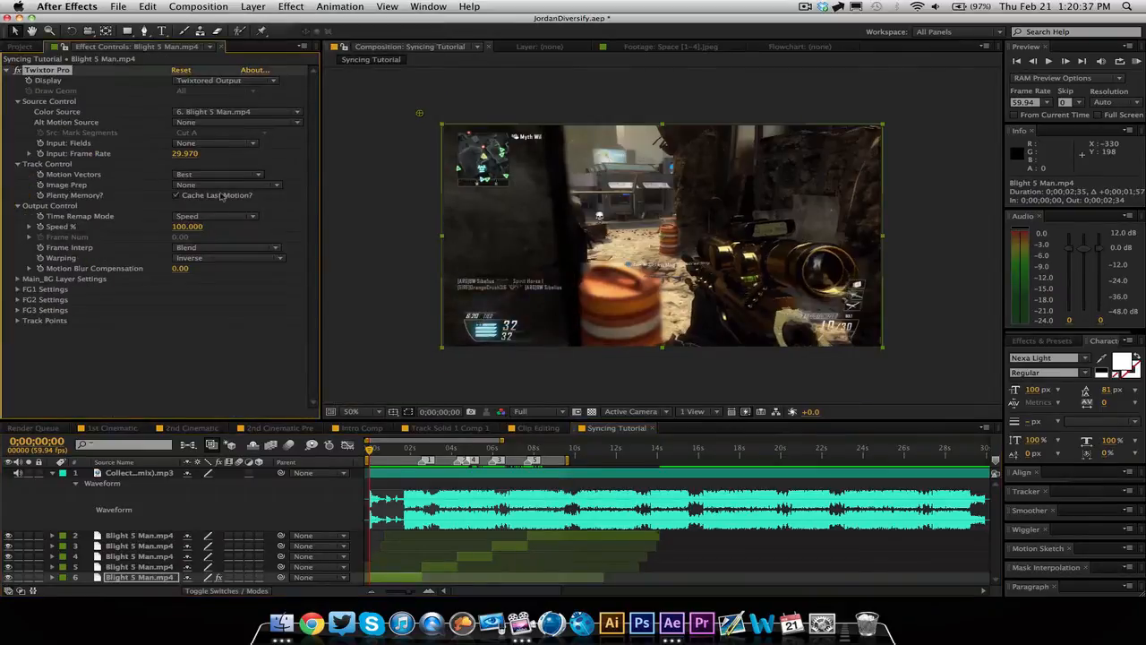
left_click(185, 154)
type("59.94")
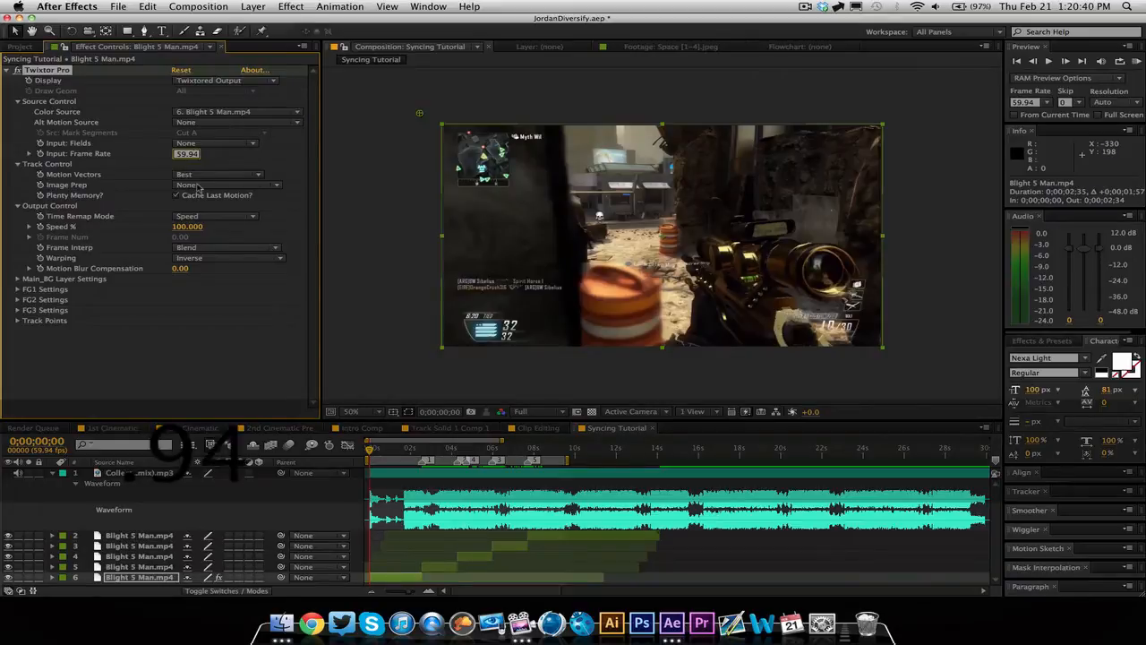
- Set Twixtor's Image Prep to Contrast/Edge Enhance and Warping to Inverse w/ Smart Blend
left_click(199, 185)
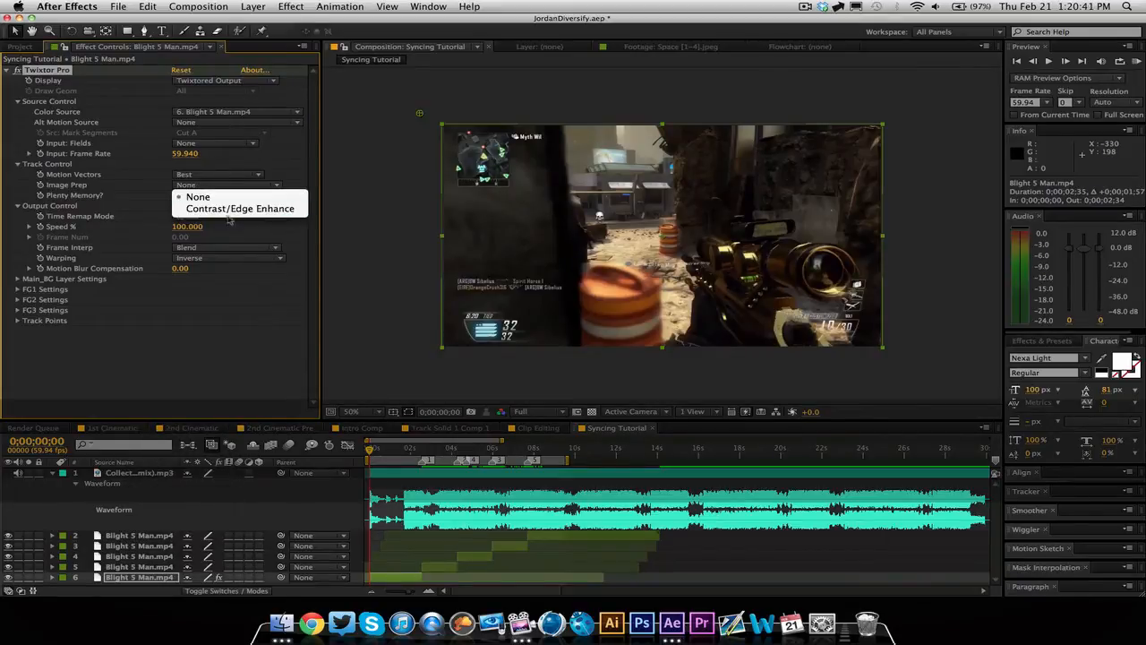
left_click(234, 205)
left_click(246, 263)
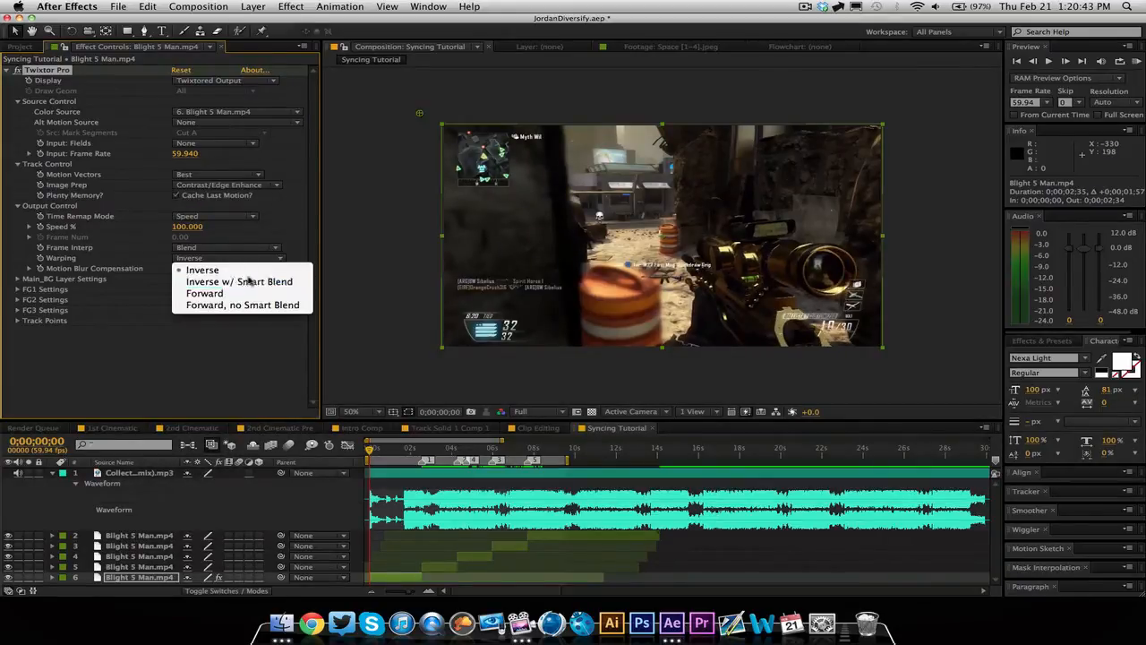
left_click(215, 281)
left_click(17, 279)
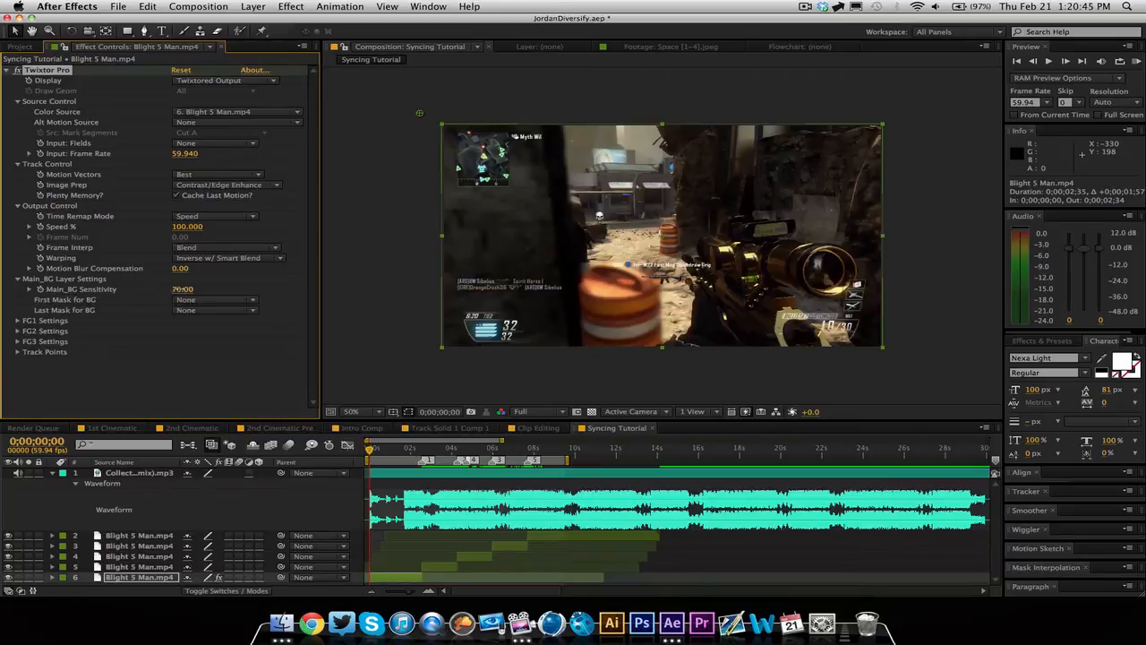
left_click(17, 280)
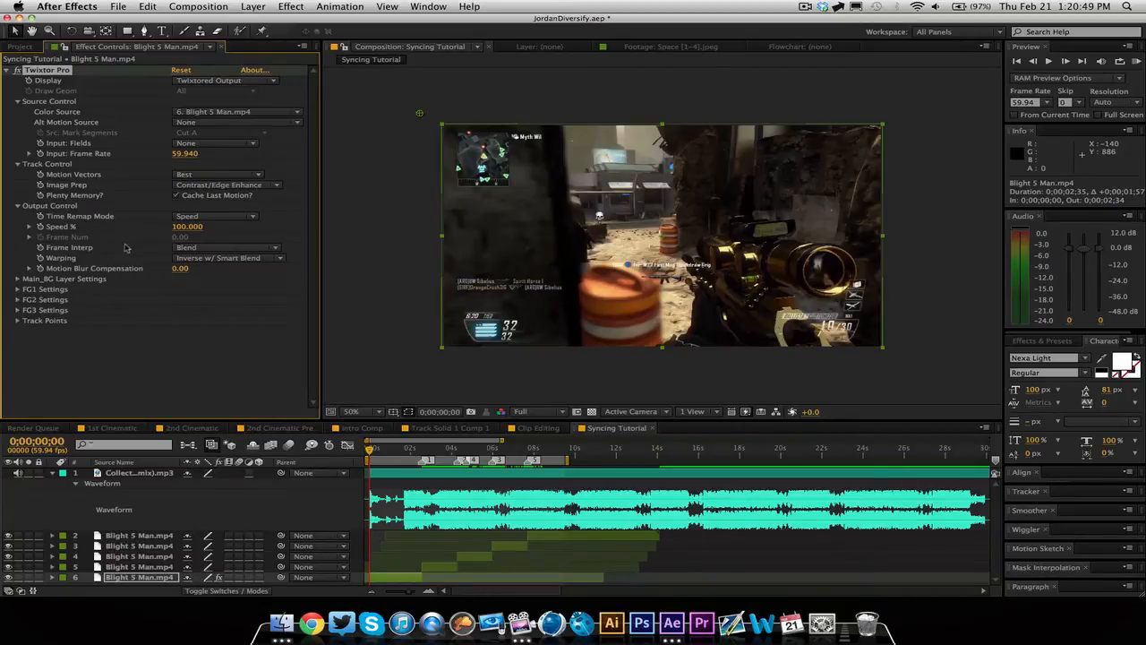
- Add a 100% Twixtor Speed keyframe at 0;00;00;00 and reveal the clip's keyframed property in the timeline
left_click(365, 450)
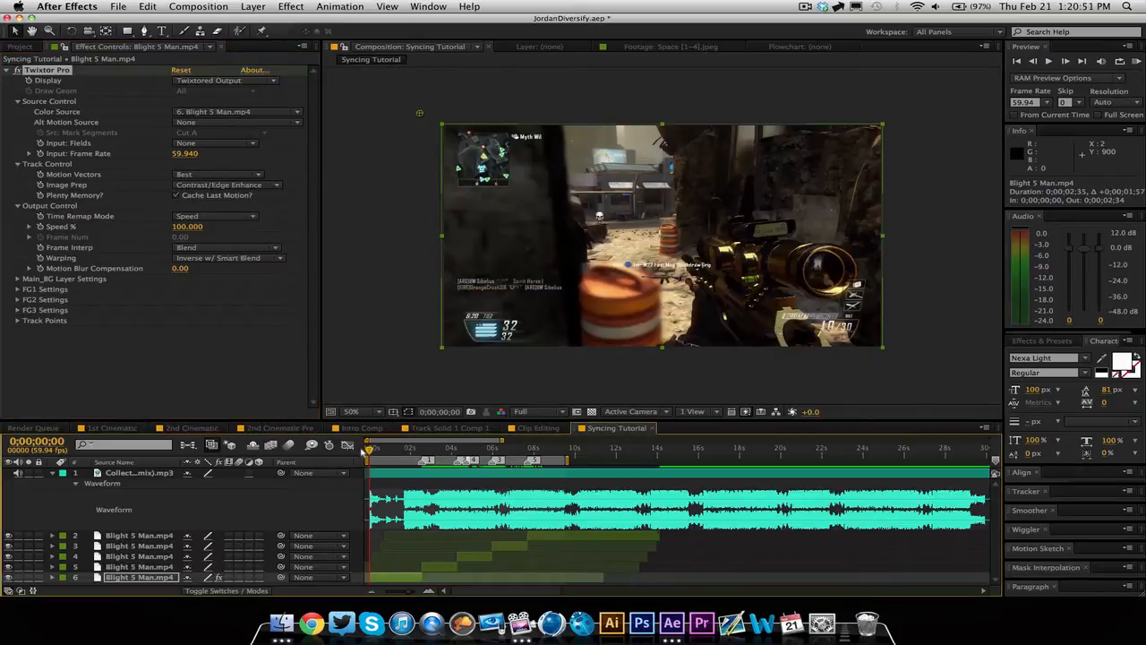
left_click(40, 227)
key("u")
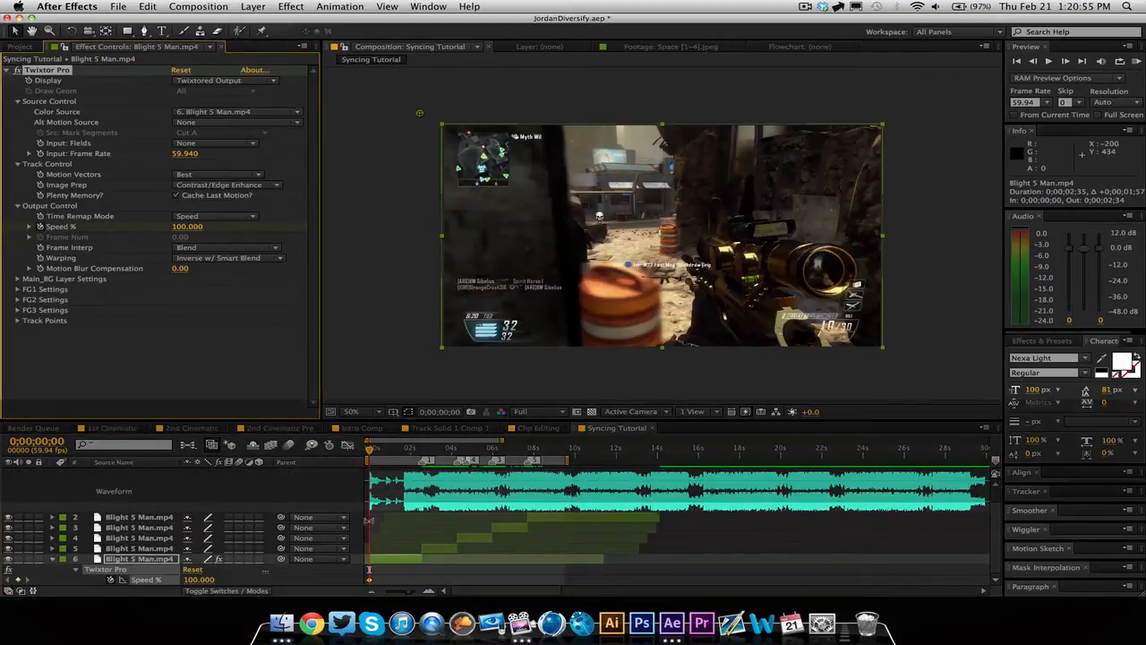
- Set a second Twixtor Speed % keyframe of 5 at 0;00;00;01
left_click(428, 591)
left_click(428, 591)
left_click(428, 591)
left_click(428, 591)
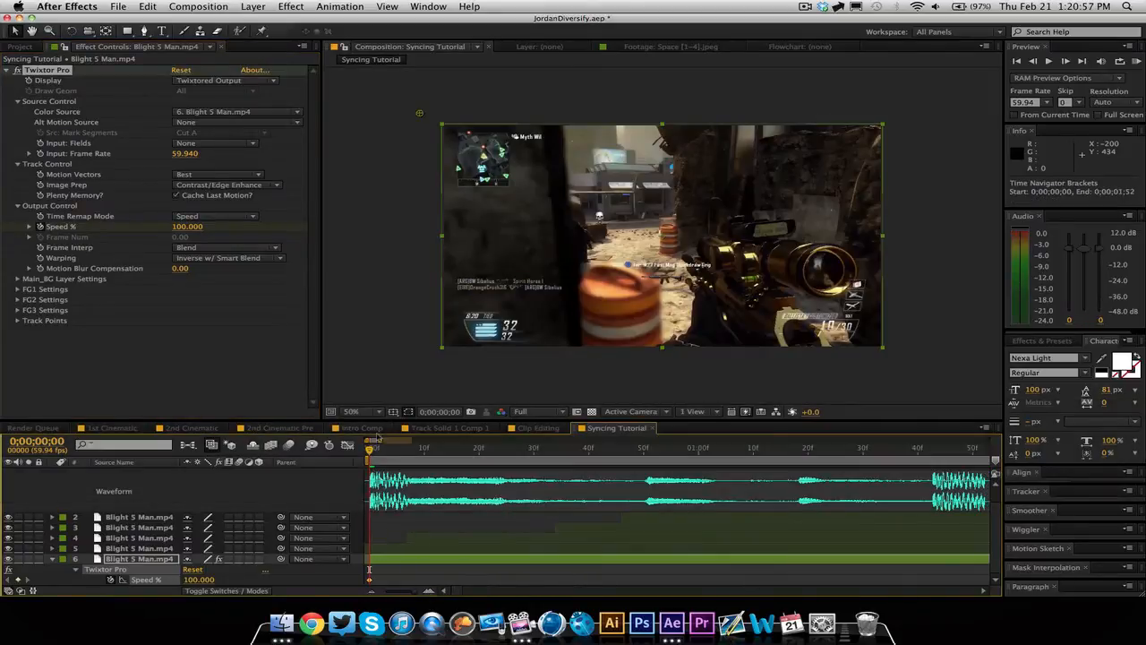
left_click_drag(371, 454, 374, 454)
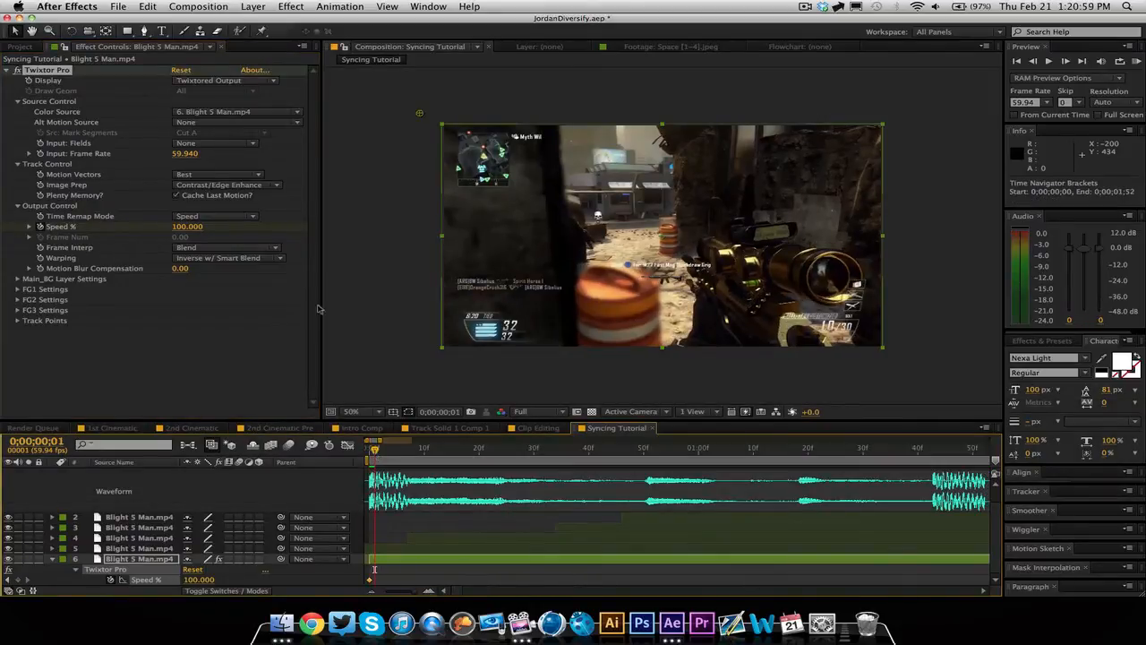
left_click(189, 228)
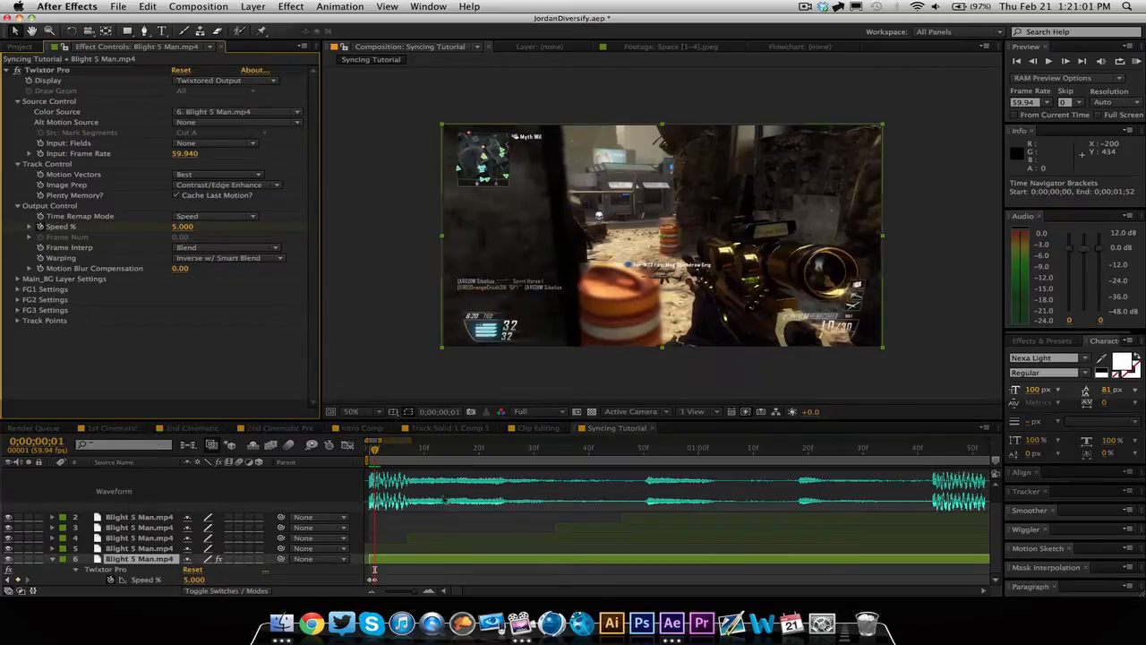
- Add a Twixtor Speed % keyframe at 0;00;02;27 on the bottom gameplay clip, holding the speed at 5
left_click(372, 591)
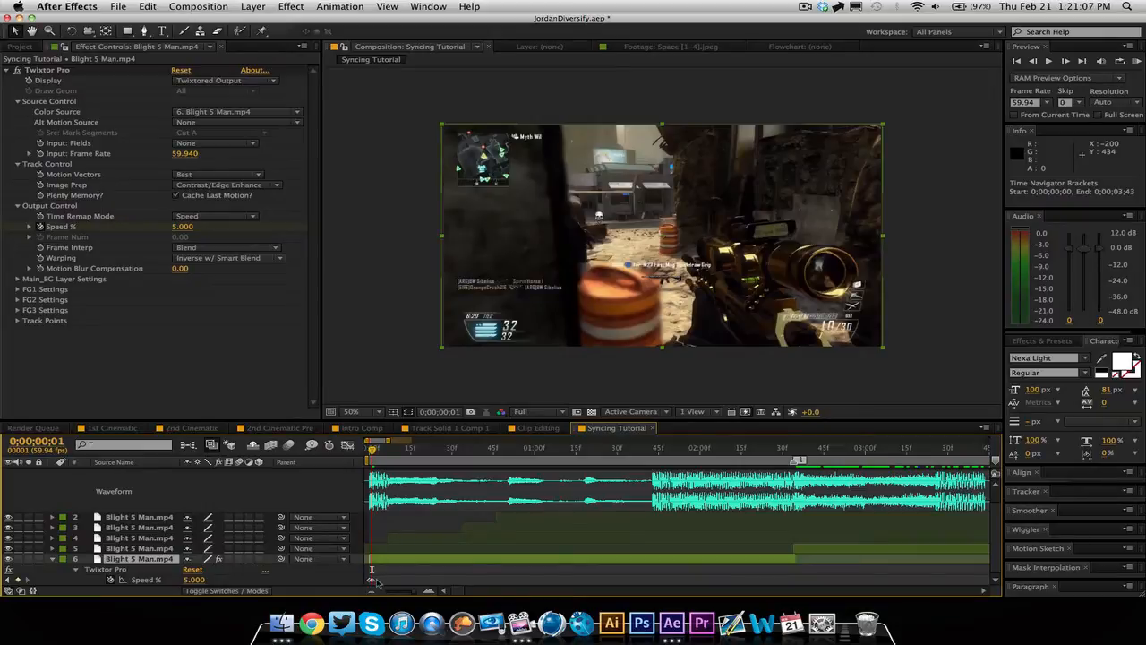
left_click_drag(375, 447, 775, 452)
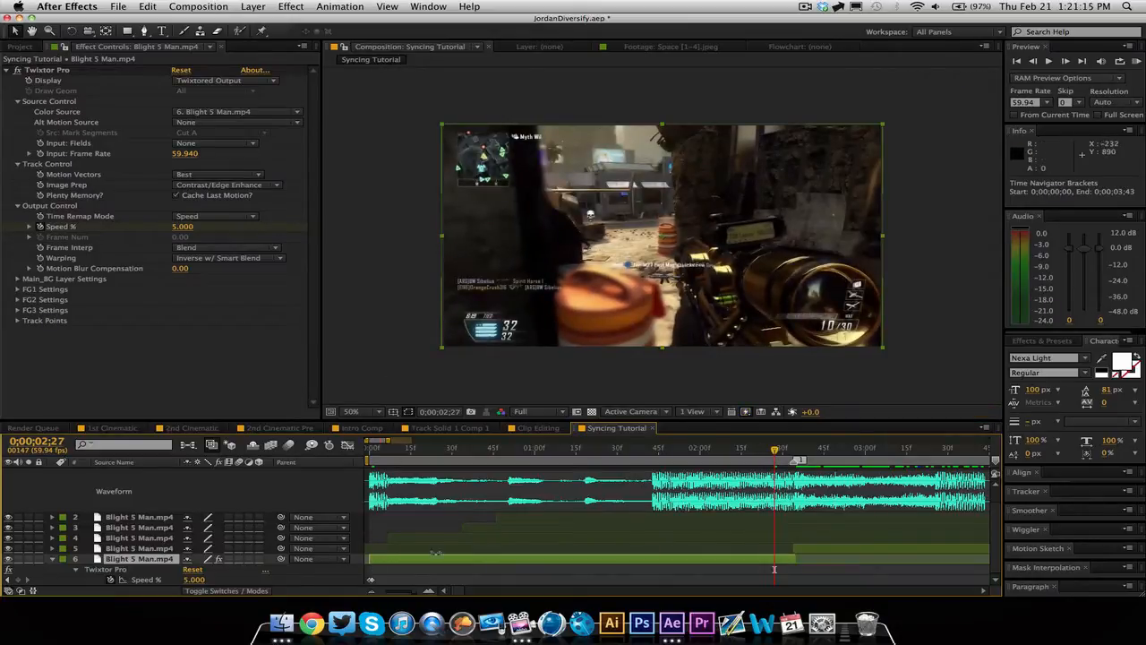
left_click_drag(416, 592, 426, 592)
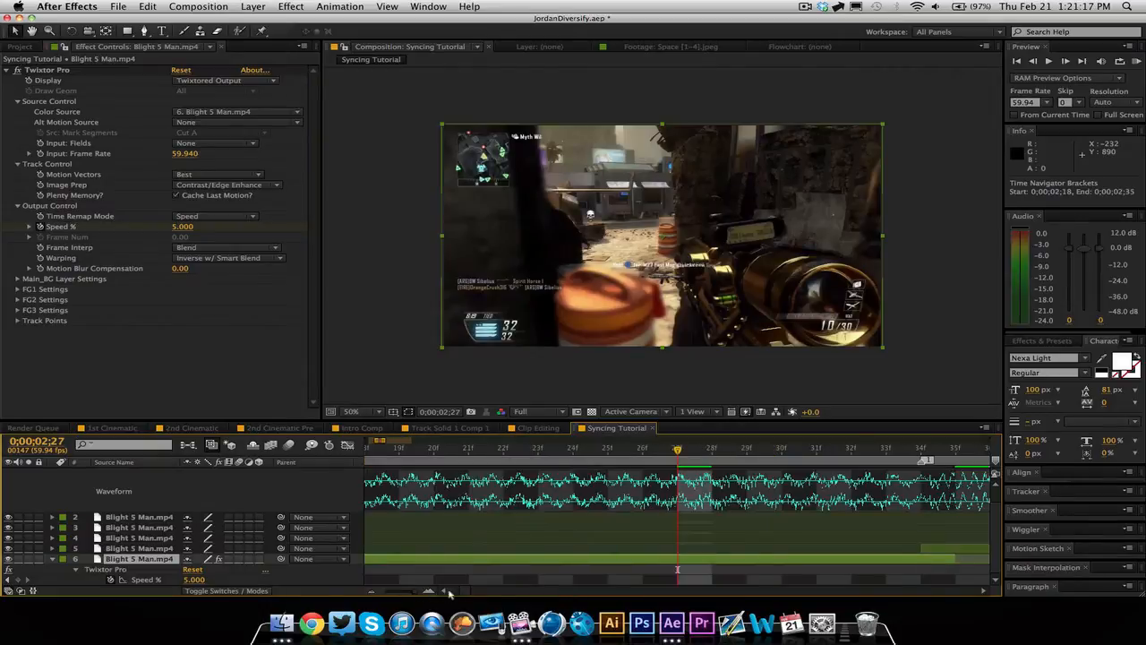
left_click(984, 591)
left_click(984, 591)
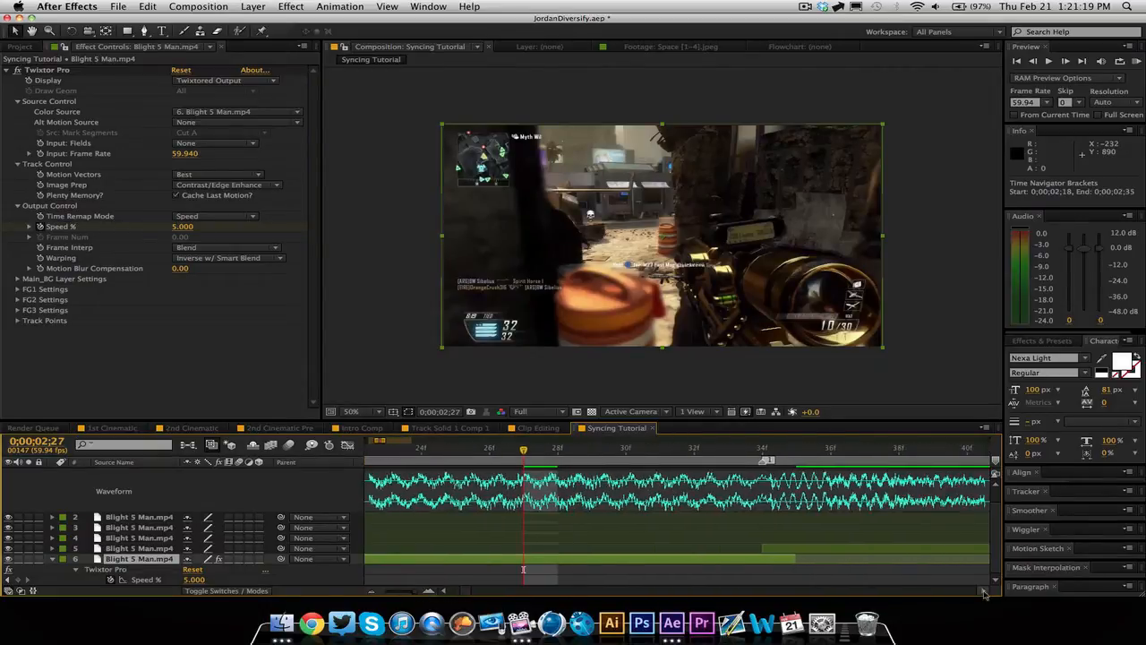
left_click_drag(485, 451, 524, 459)
left_click(18, 579)
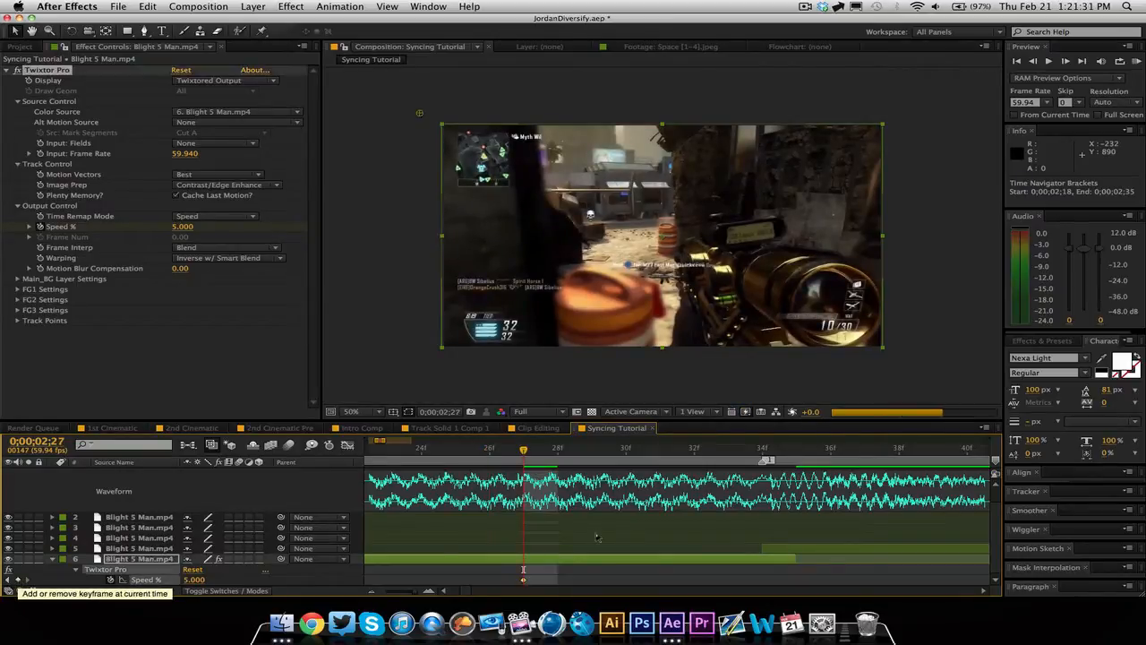
- Set a Twixtor Speed % keyframe of 300 at 0;00;02;33 on the bottom clip
left_click(730, 456)
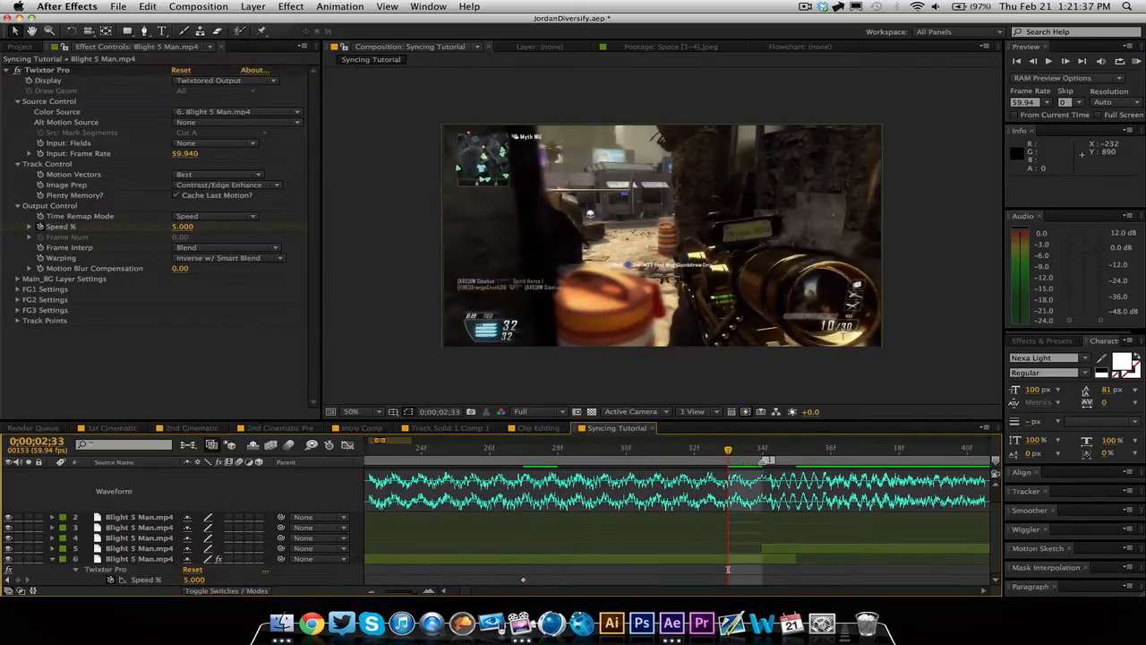
left_click(194, 579)
type("300")
key("Return")
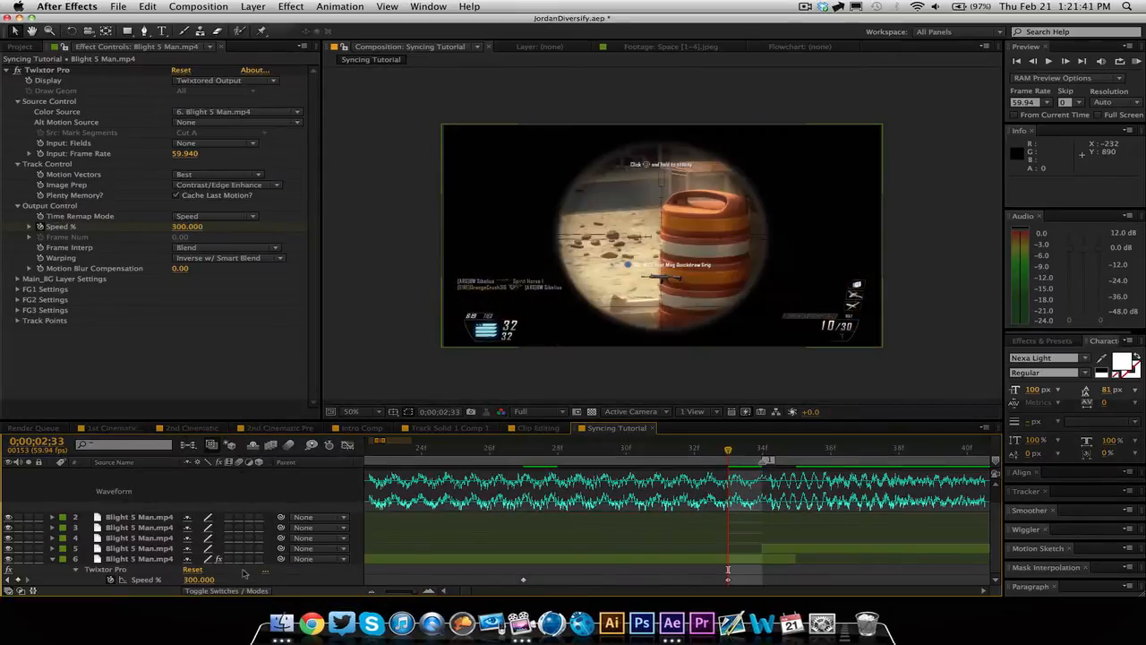
- Lower the Speed % keyframe at 0;00;02;33 to 200
left_click(198, 579)
type("200")
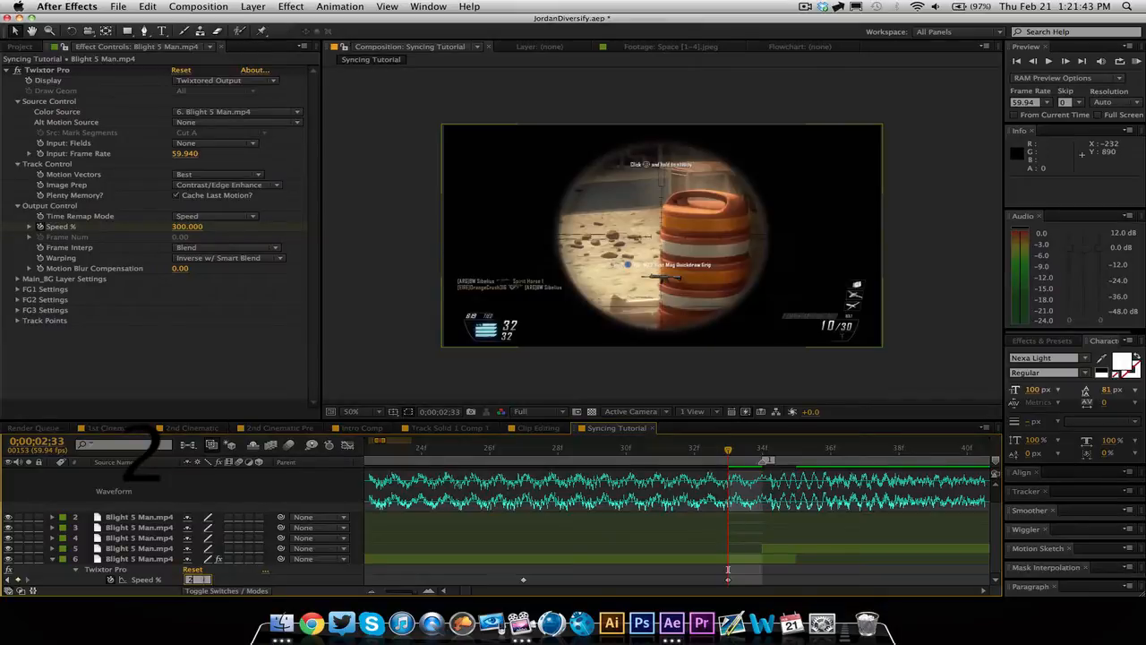
key("Return")
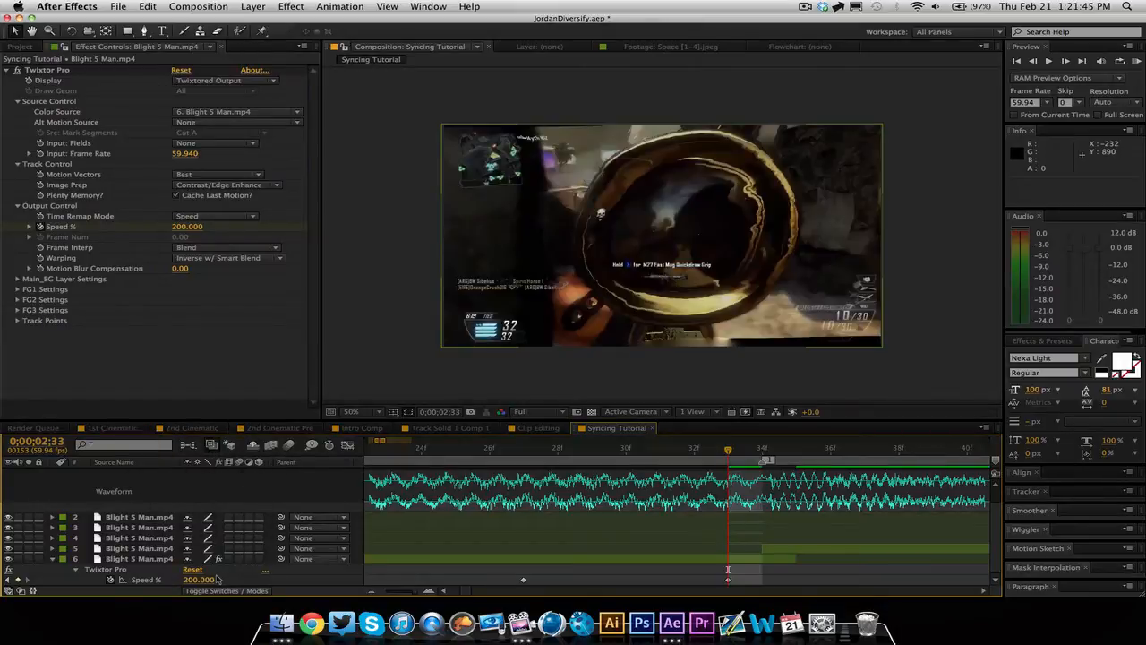
mouse_move(728, 449)
left_mouse_down()
mouse_move(700, 452)
mouse_move(717, 458)
left_mouse_up()
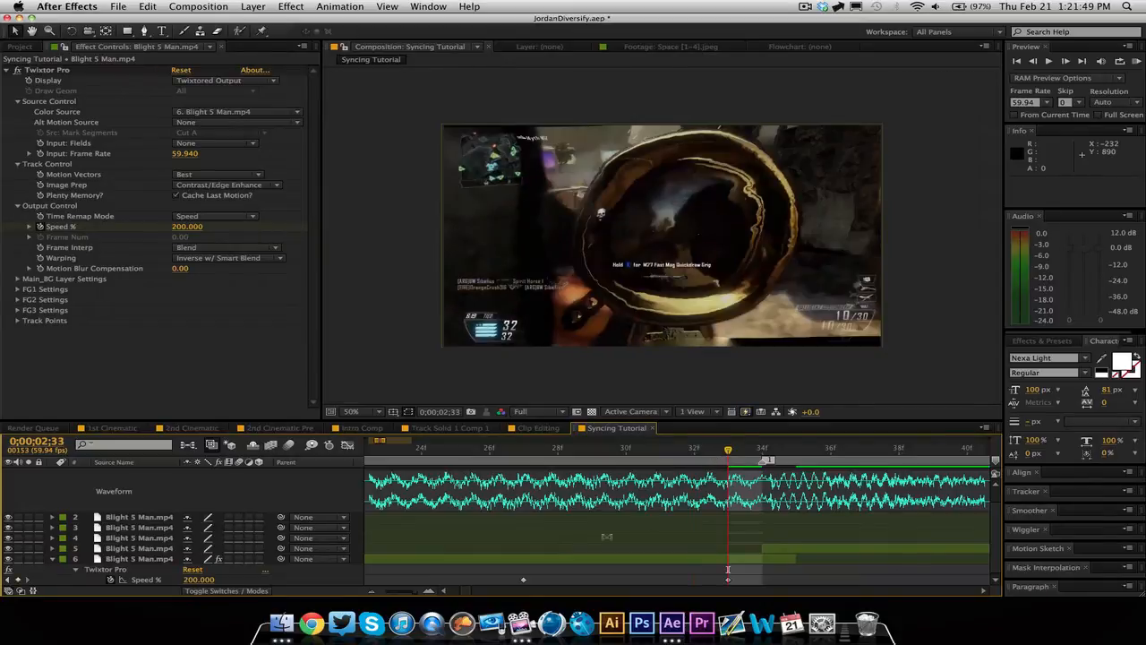
- Move the 0;00;02;27 speed keyframe to 0;00;02;28 and scrub through the ramp into the next clip
left_click(525, 580)
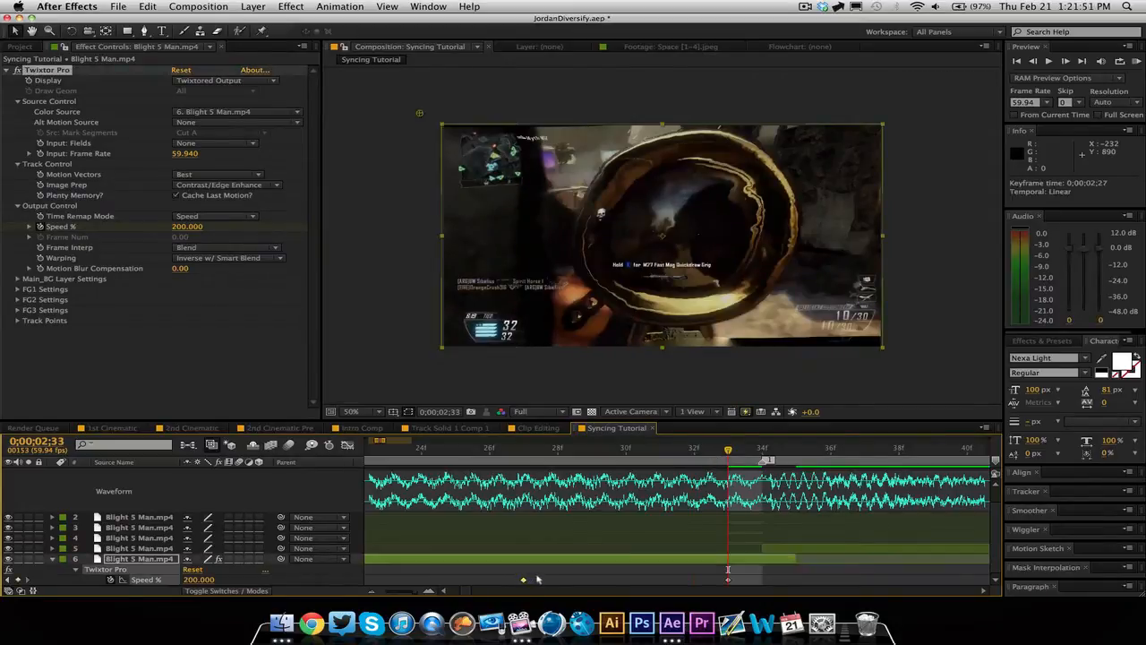
left_click_drag(537, 578, 549, 579)
left_click(607, 572)
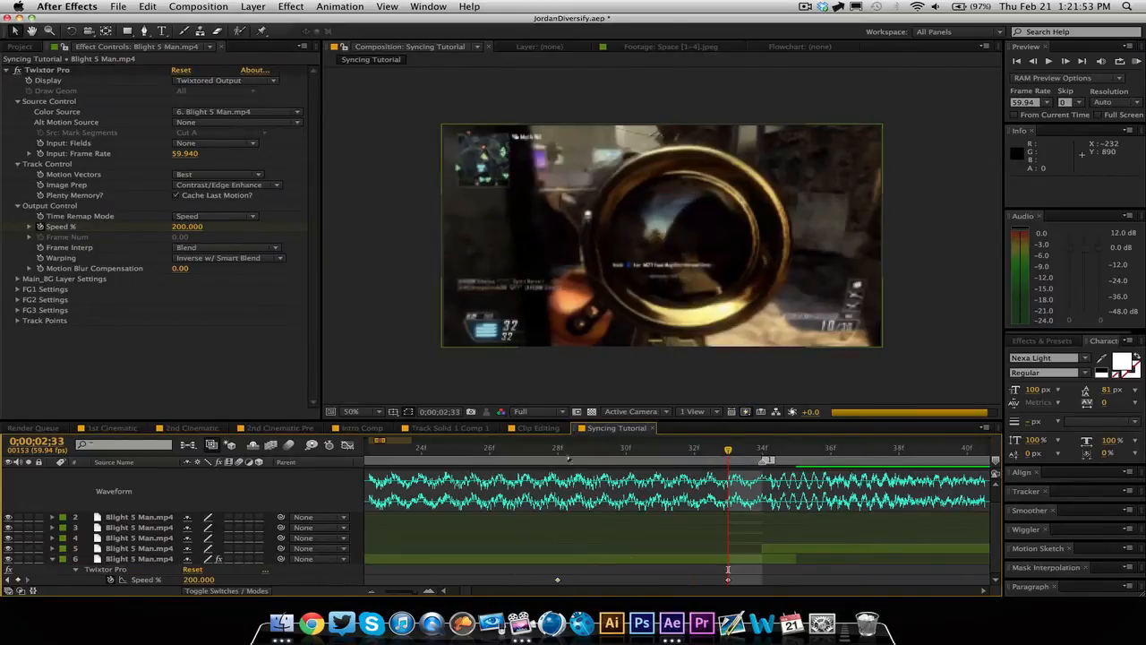
left_click_drag(560, 449, 762, 491)
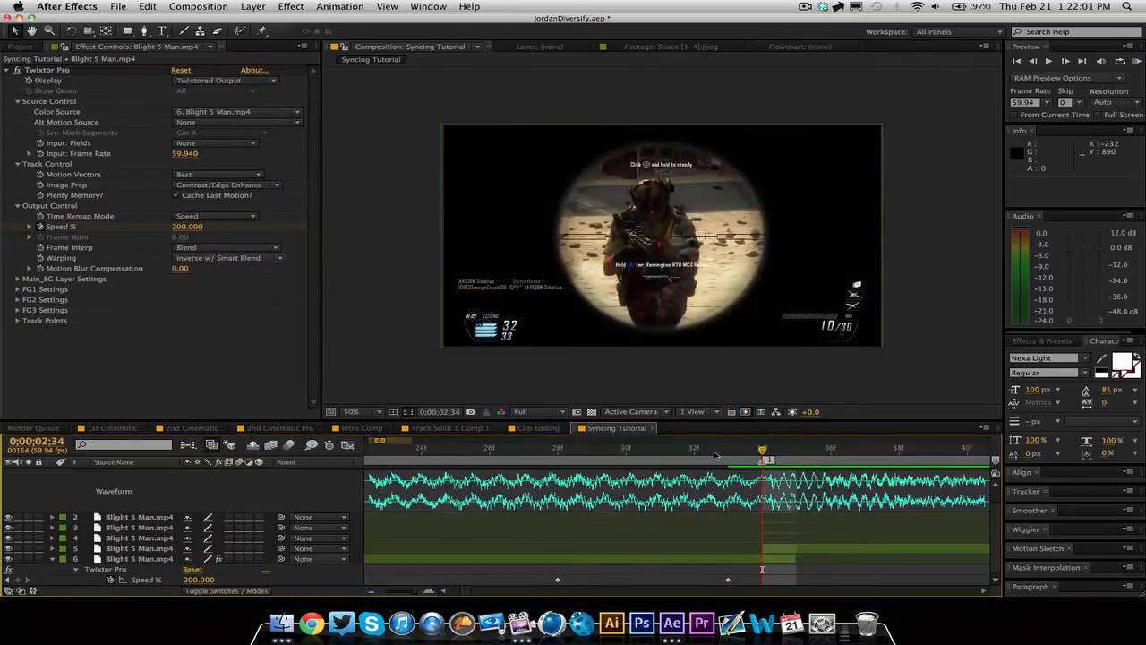
left_click_drag(714, 456, 838, 461)
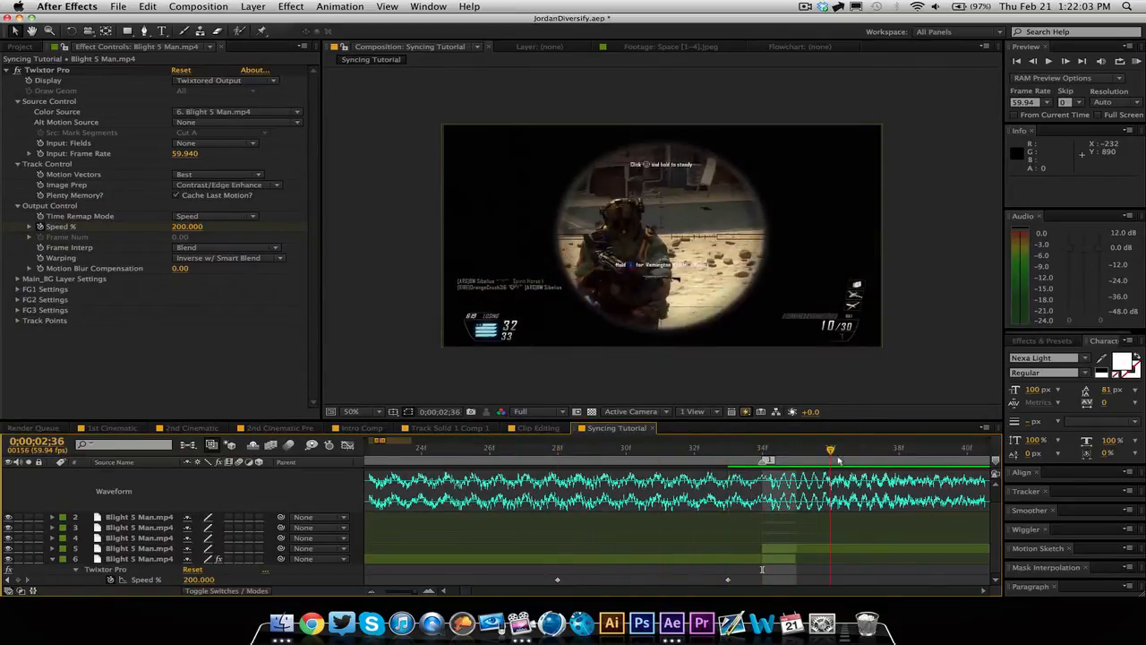
- Collapse the bottom clip's properties and apply Twixtor Pro to the gameplay clip on layer 5
left_click(53, 559)
left_click(370, 591)
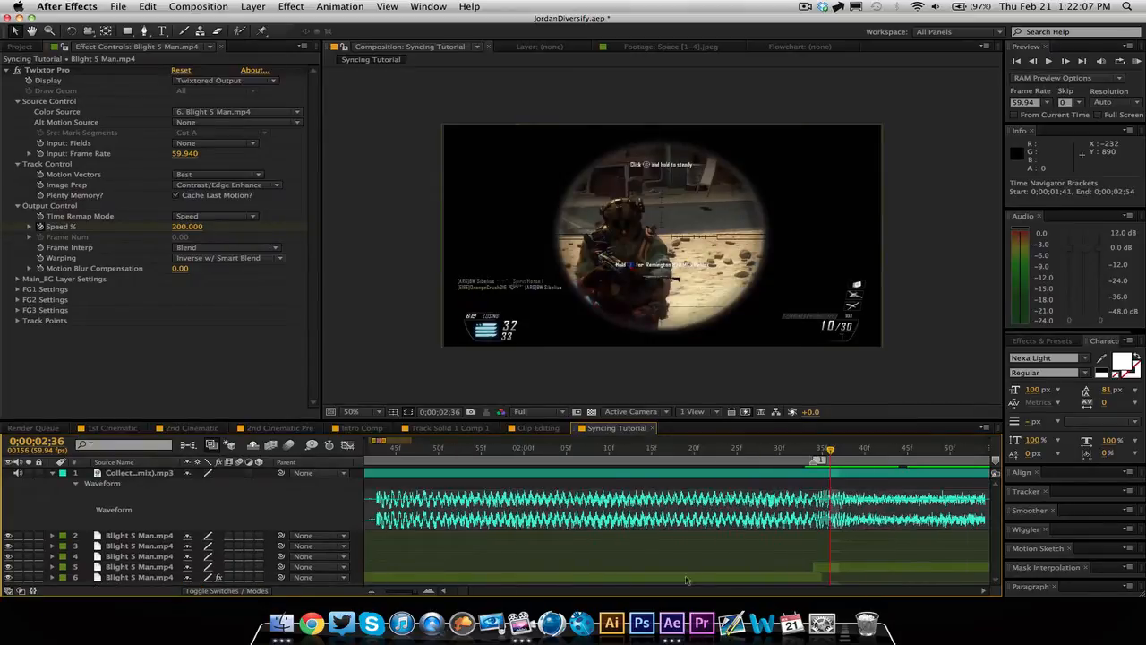
left_click(985, 591)
left_click(984, 591)
left_click(984, 591)
left_click(984, 591)
left_click(985, 591)
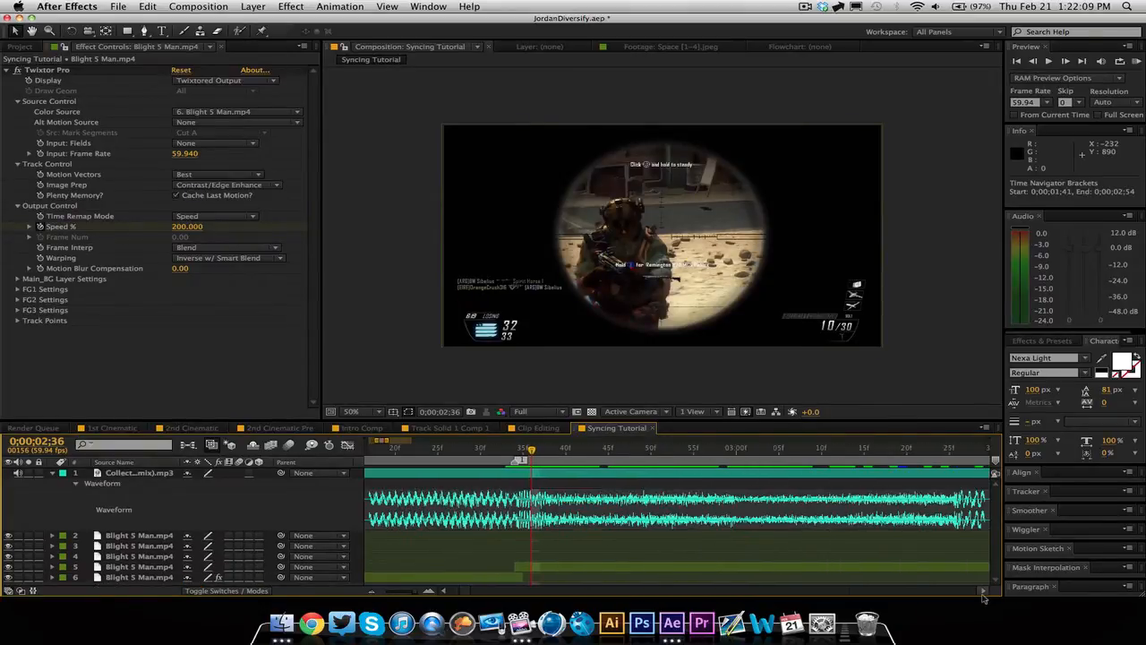
left_click(629, 569)
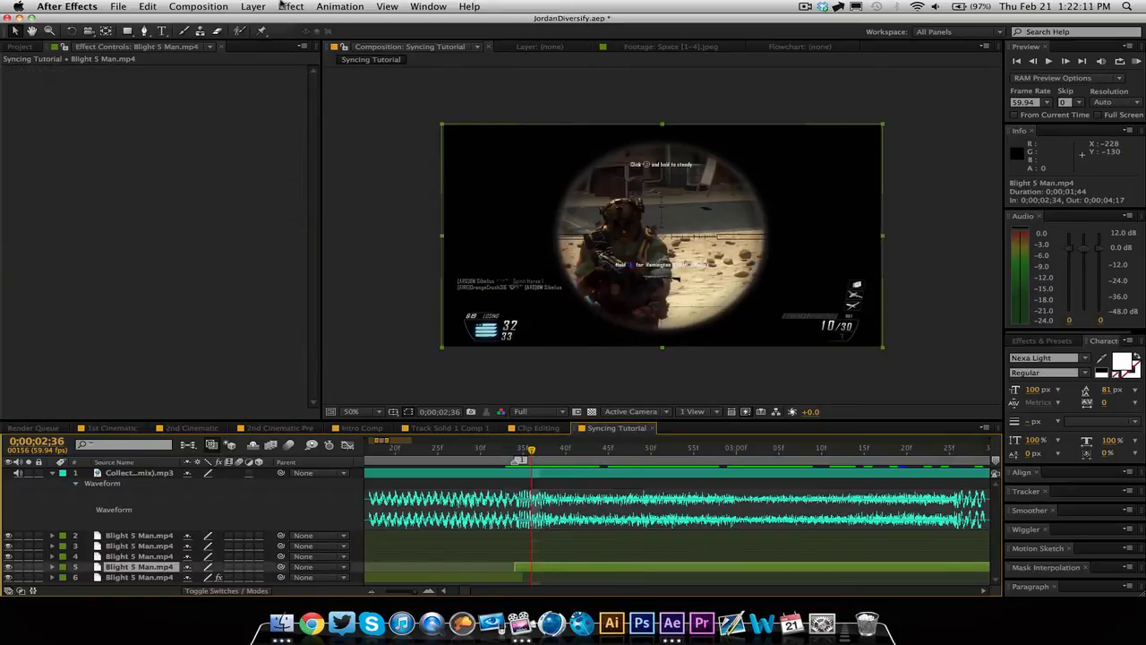
left_click(523, 576)
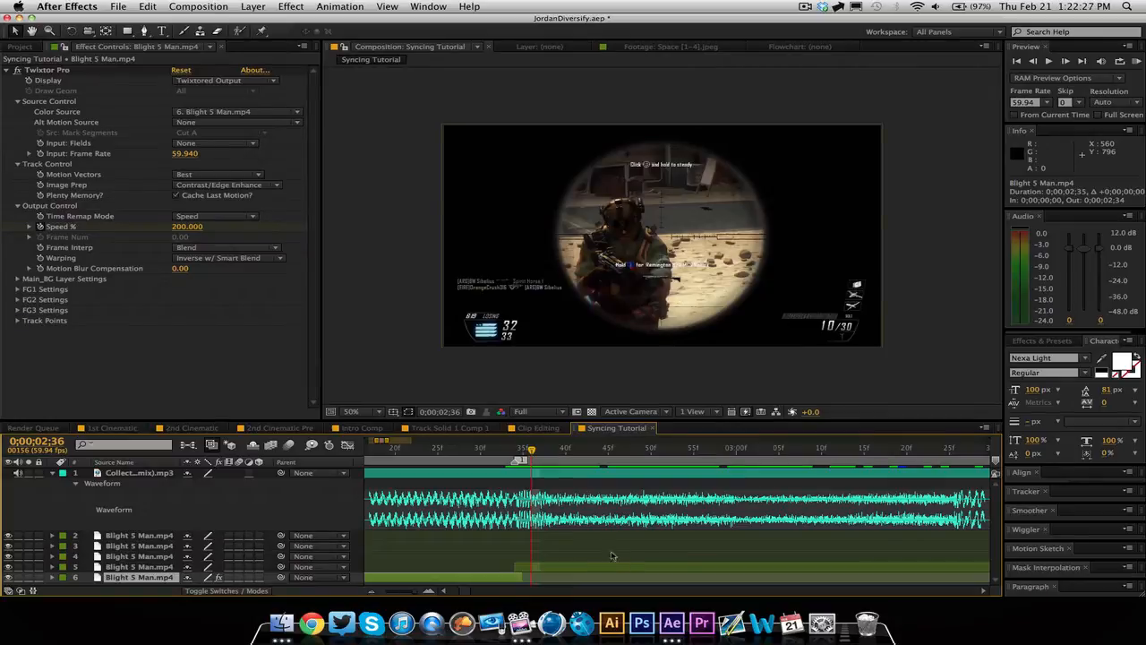
left_click(571, 566)
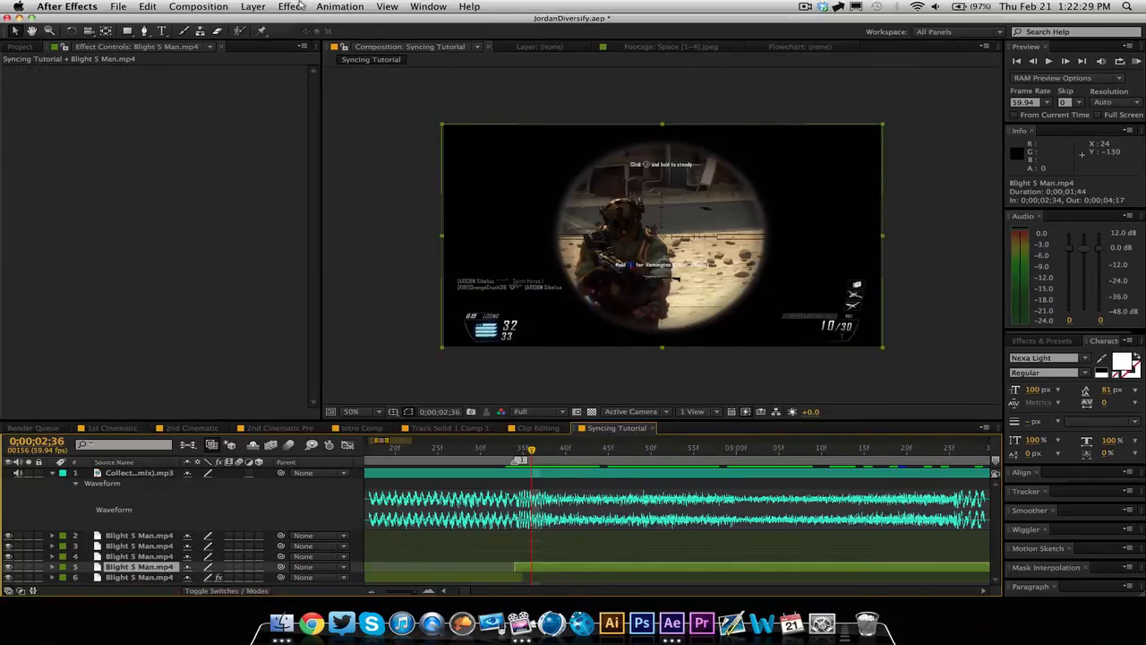
left_click(296, 7)
left_click(309, 33)
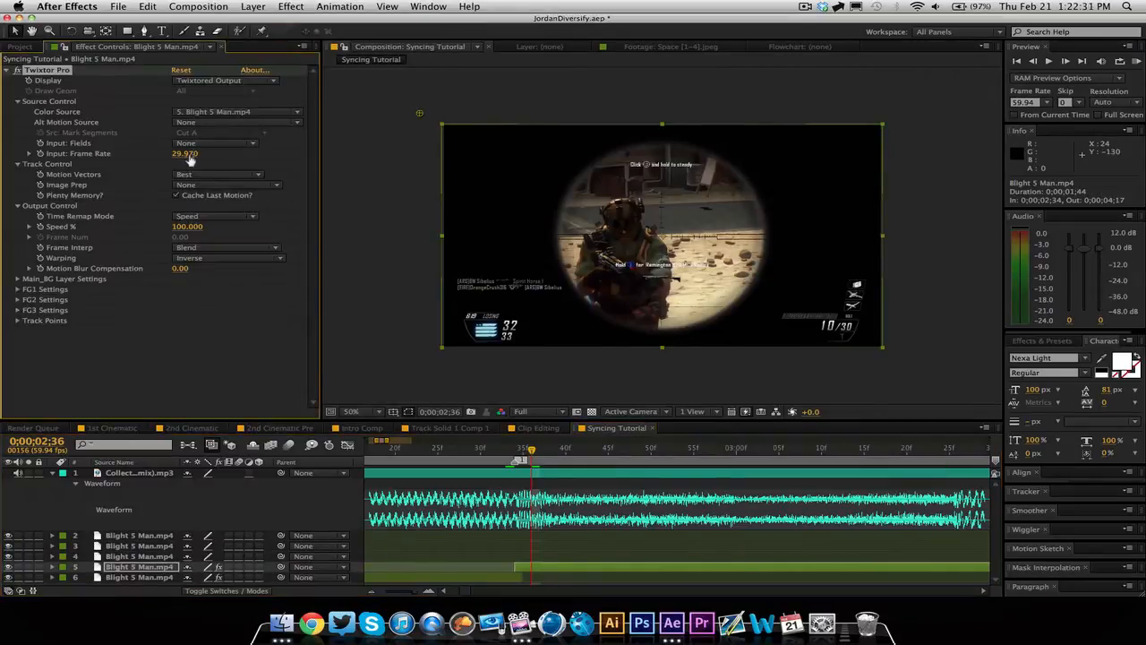
- Set the layer 5 clip's Twixtor input frame rate to 59.94 and Image Prep to Contrast/Edge Enhance
left_click(187, 154)
type("59.94")
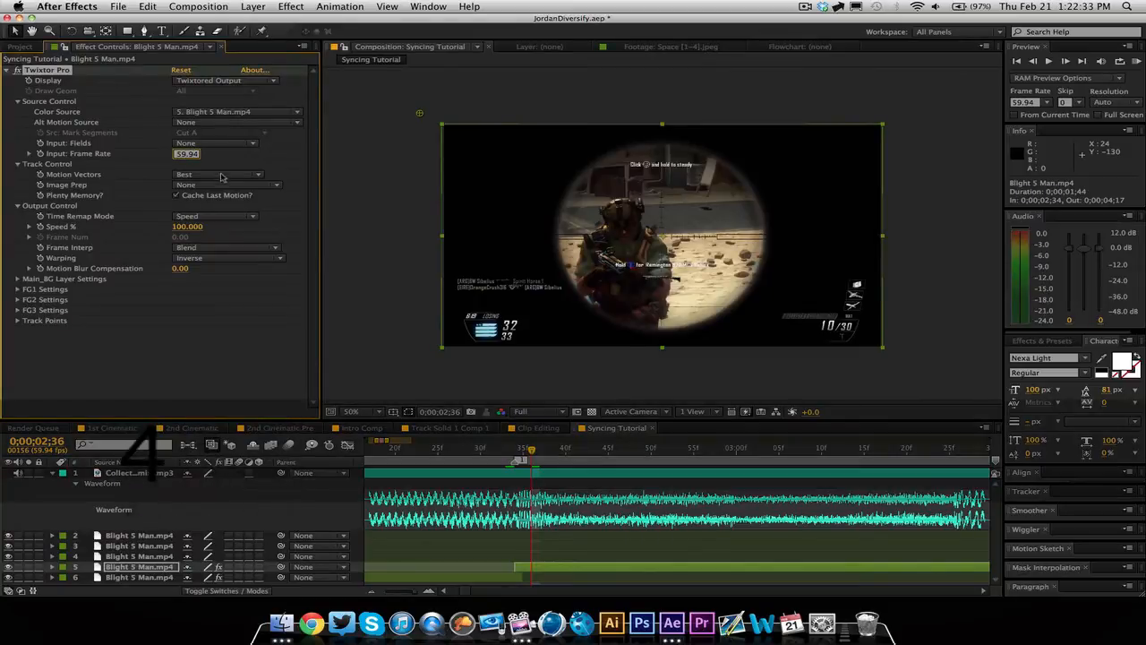
left_click(224, 185)
left_click(234, 206)
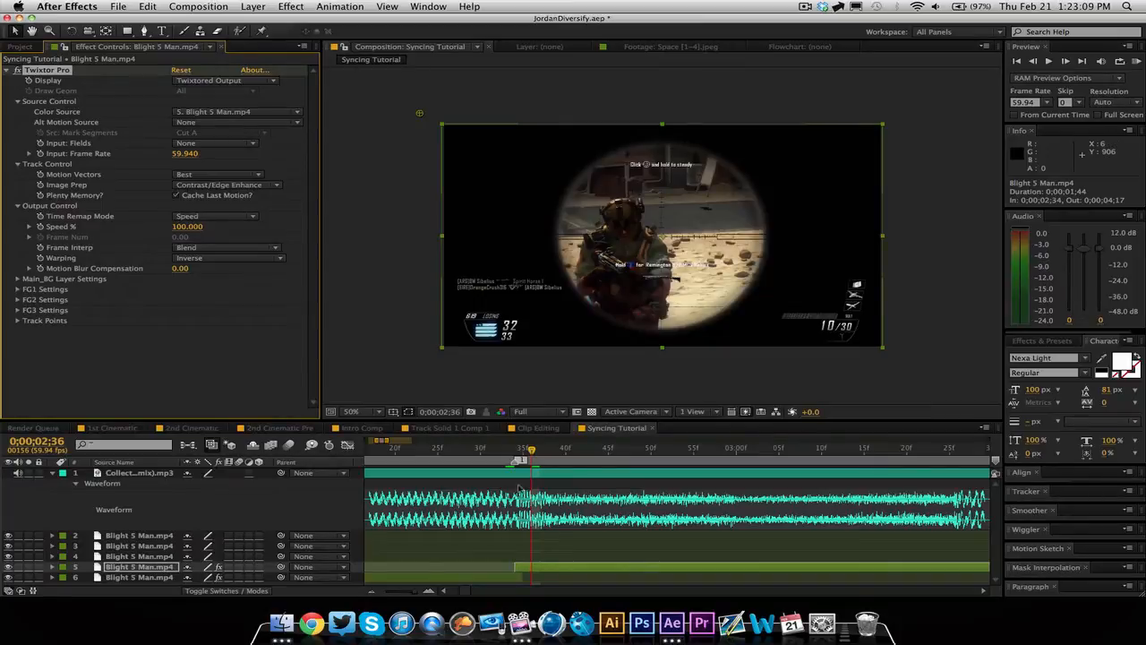
- Set Twixtor's Main_BG Sensitivity to 100 and Warping to Inverse w/ Smart Blend on the layer 5 clip
left_click_drag(515, 452, 507, 450)
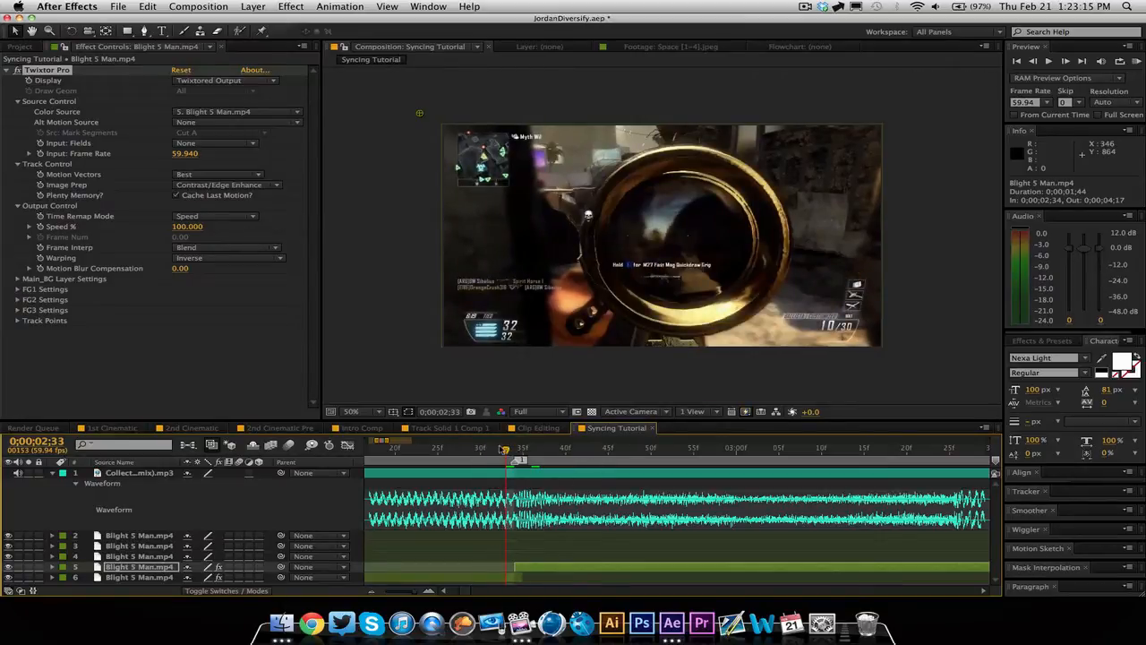
left_click_drag(504, 451, 515, 450)
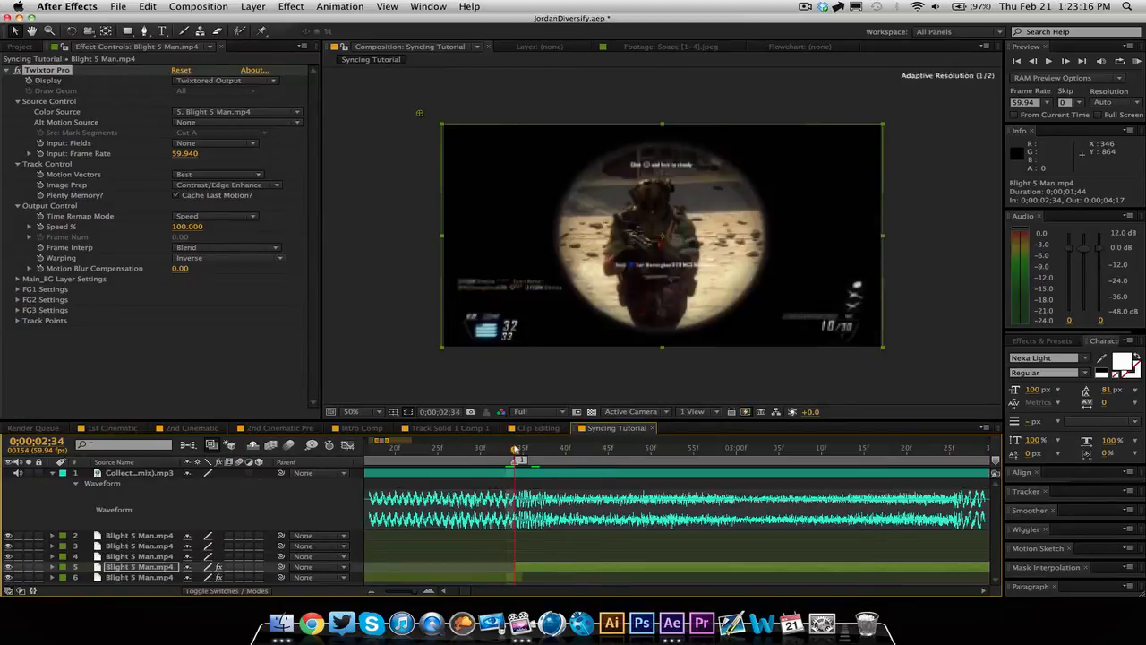
left_click(43, 283)
left_click(17, 280)
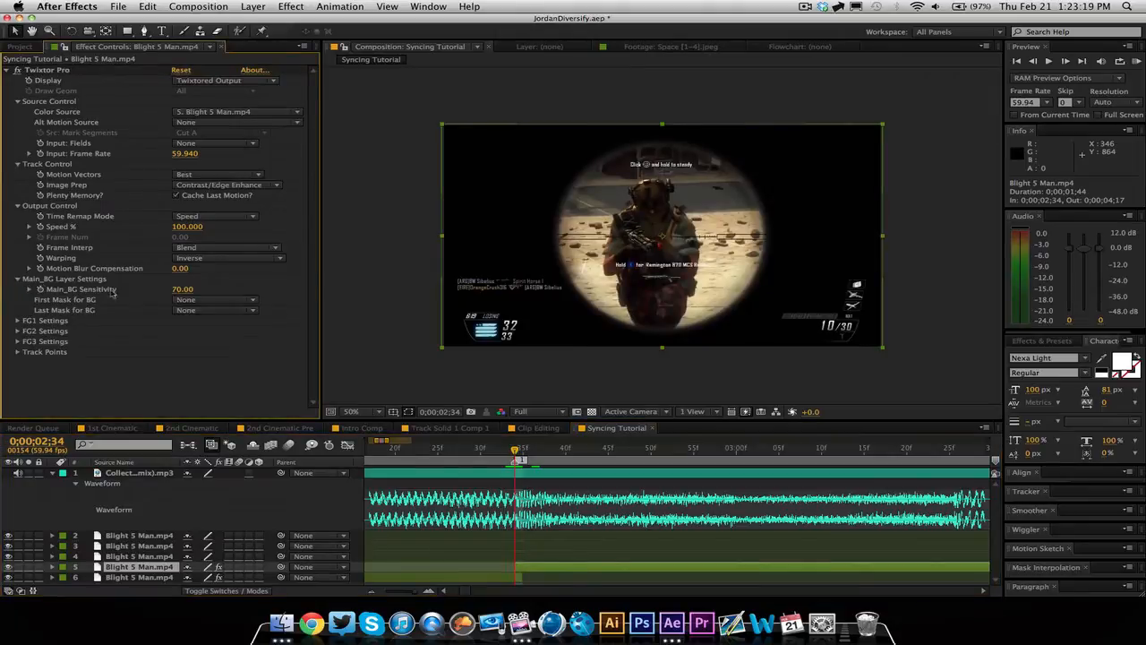
left_click(273, 262)
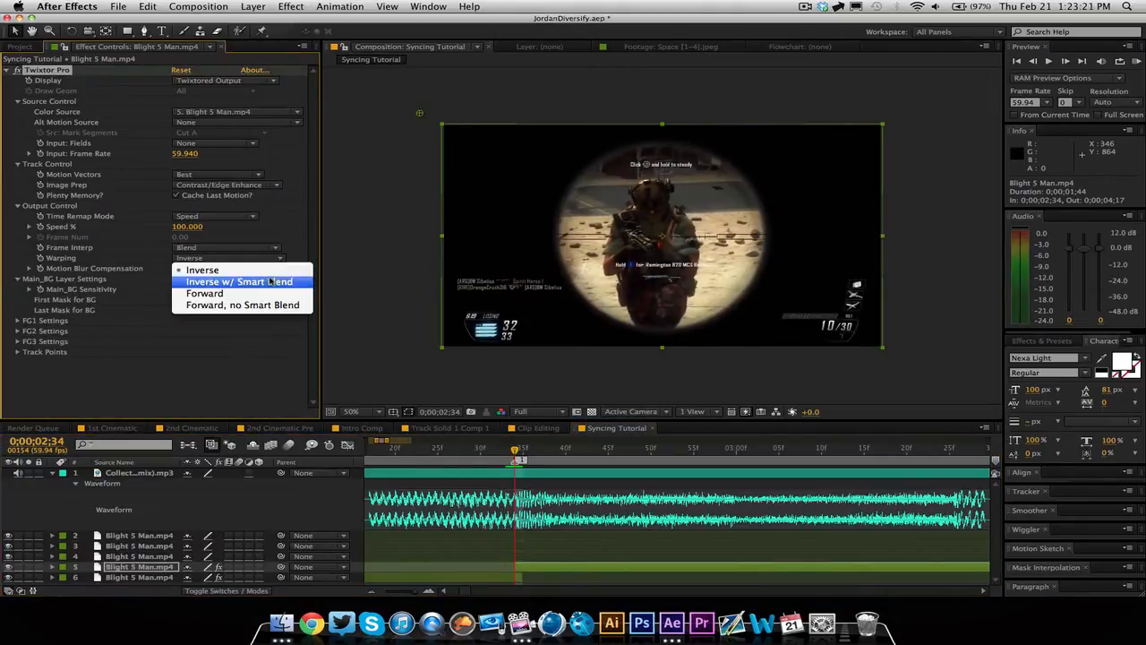
left_click(269, 280)
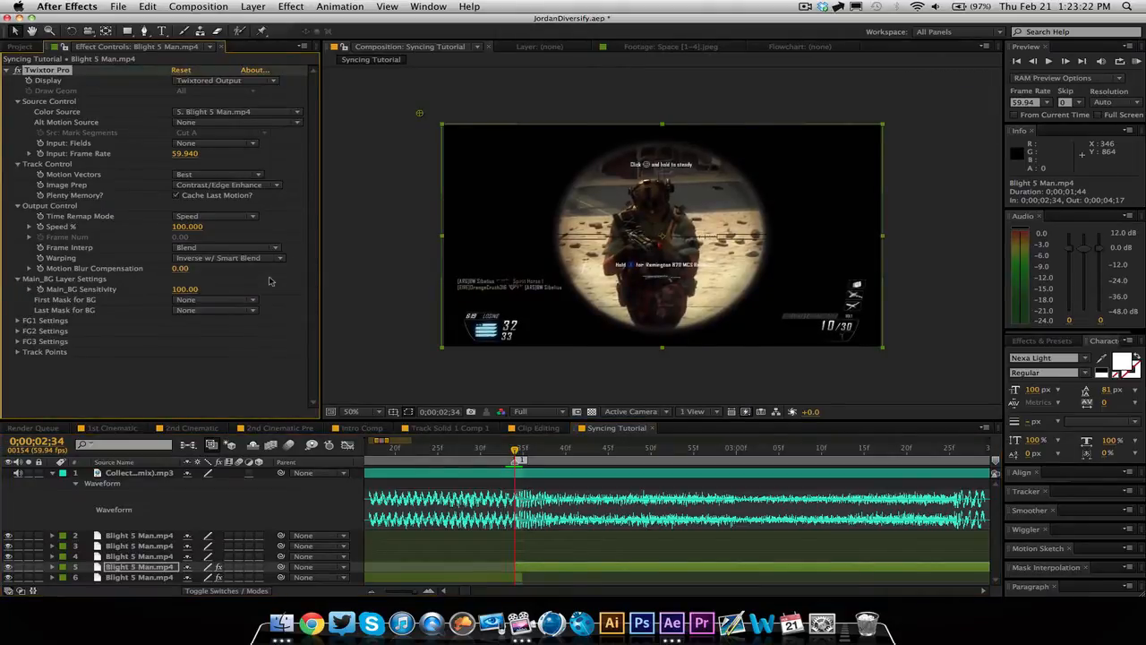
left_click(17, 280)
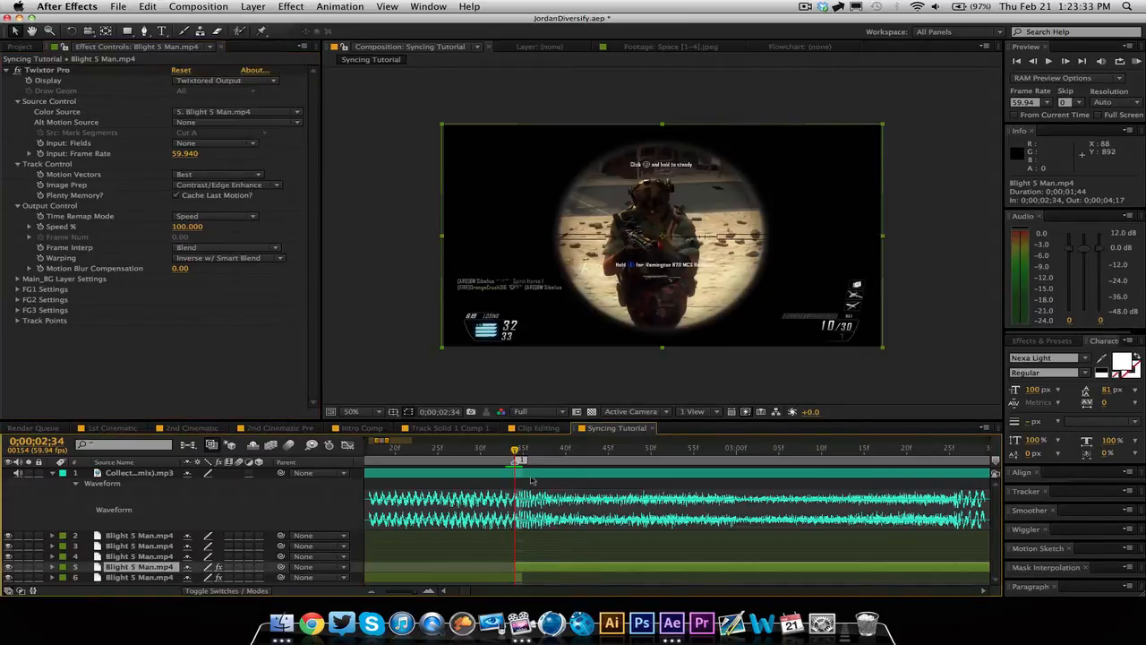
- Add a 100% Twixtor Speed keyframe at 0;00;02;49 on the layer 5 clip and reveal its keyframed property
left_click_drag(517, 452, 641, 452)
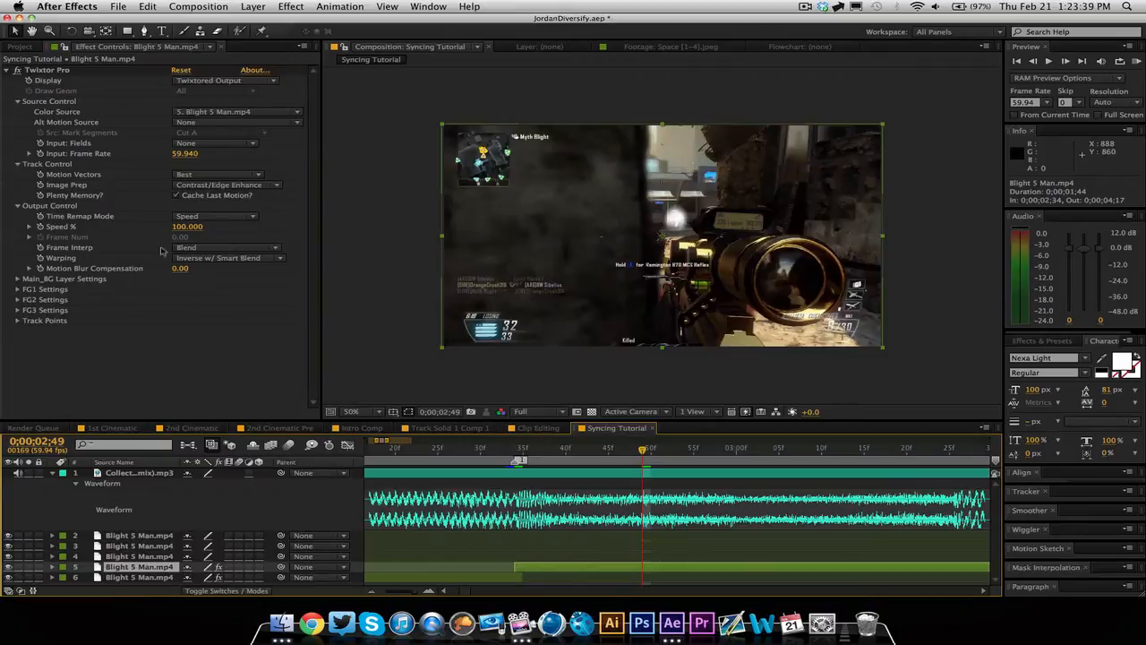
left_click(40, 229)
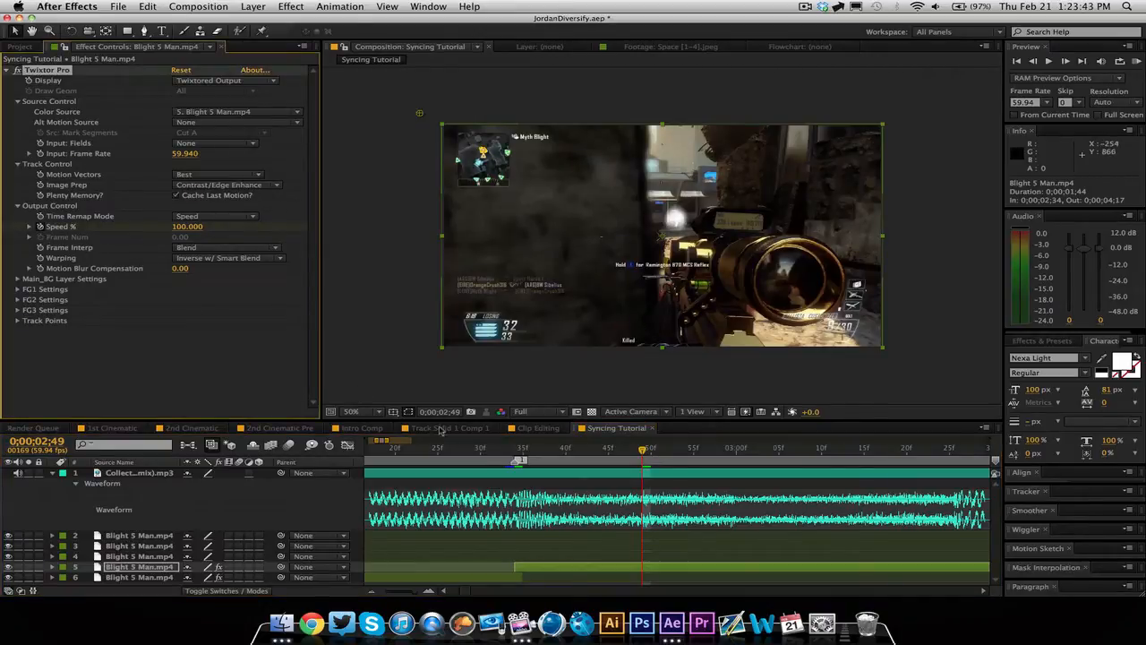
key("u")
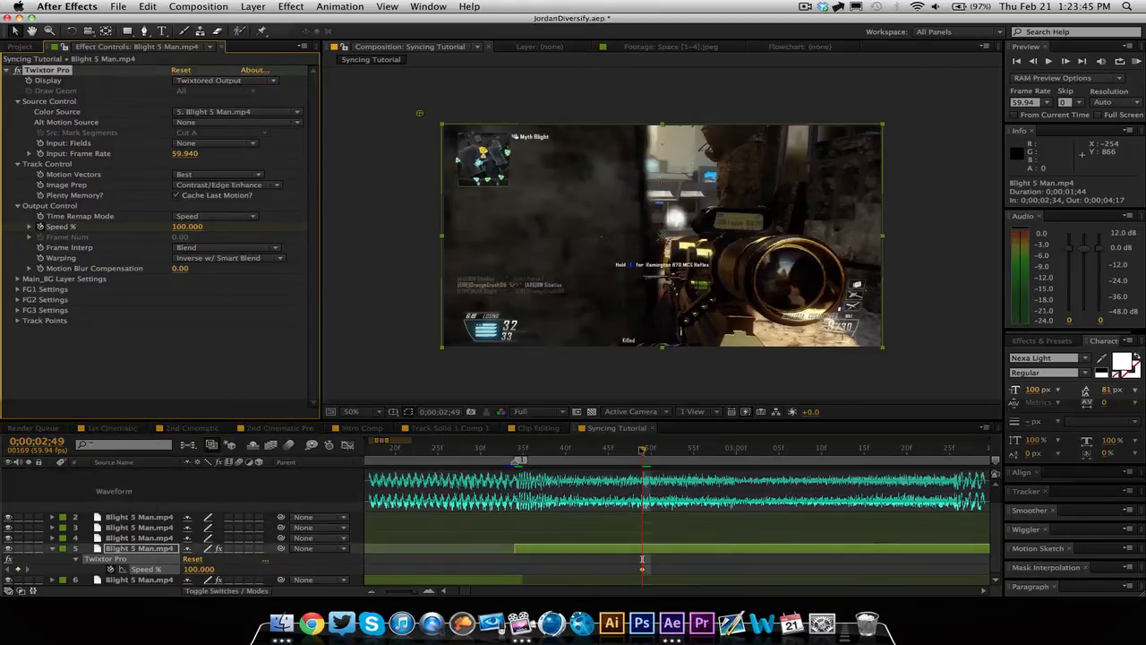
- Set a Twixtor Speed % keyframe of 5 at 0;00;02;51 on the layer 5 clip
mouse_move(643, 450)
left_mouse_down()
mouse_move(695, 449)
mouse_move(647, 452)
mouse_move(660, 452)
left_mouse_up()
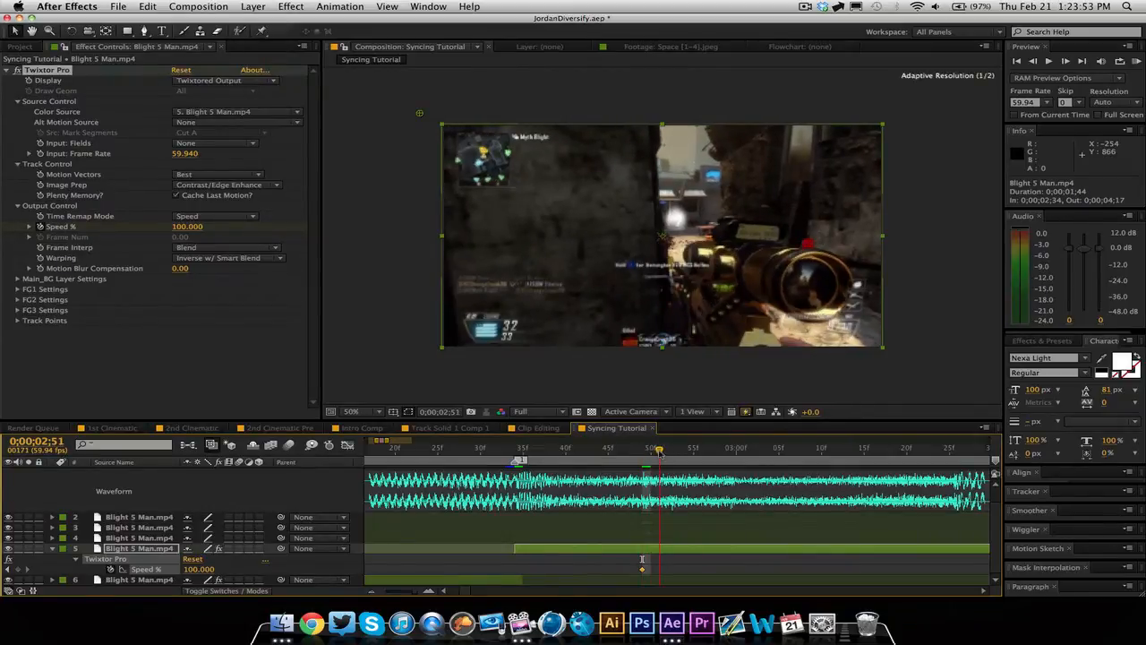
left_click(183, 228)
type("5")
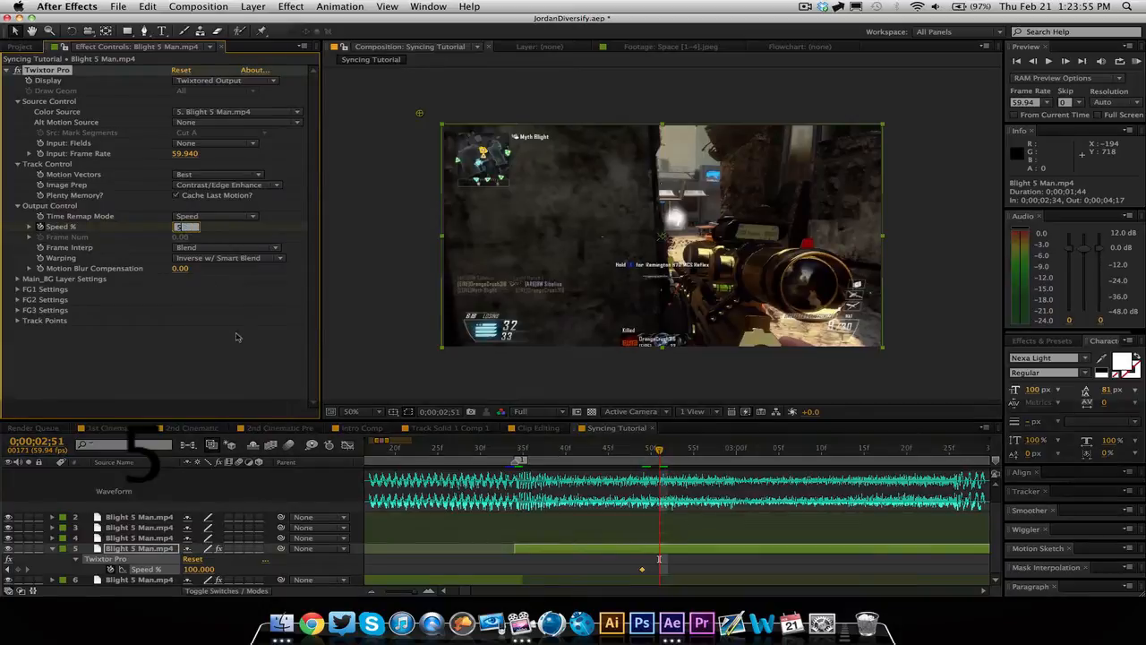
key("Return")
- Spread the layer 5 clip's speed keyframes to 0;00;02;48 and 0;00;02;52, and play through the slowdown
left_click_drag(642, 569, 667, 570)
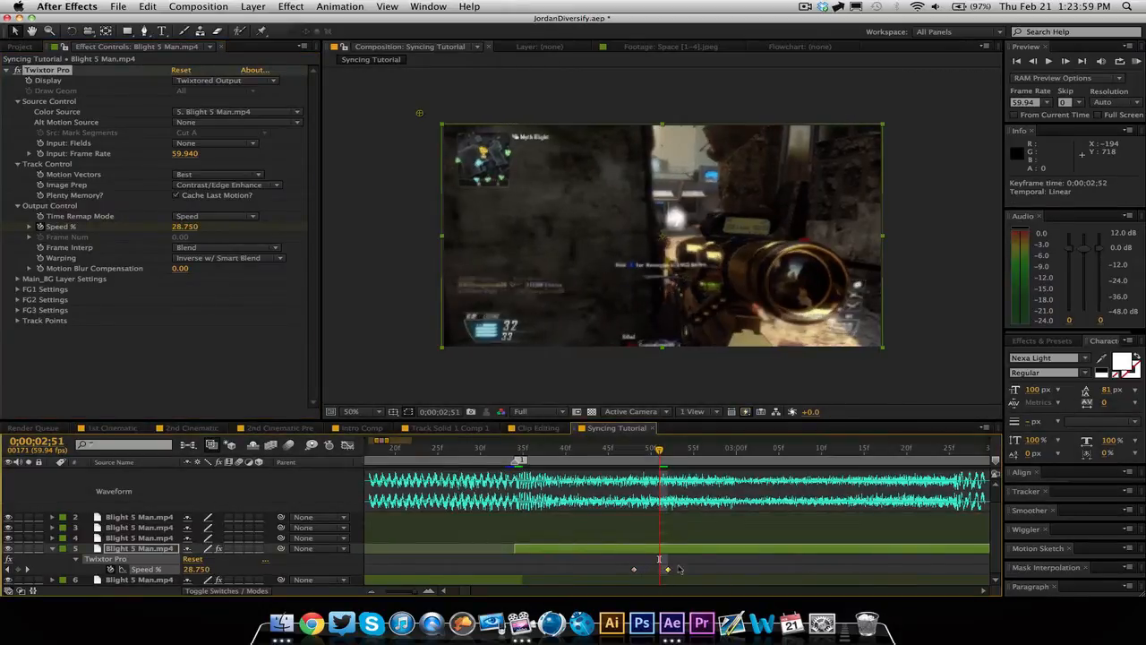
left_click_drag(631, 451, 778, 450)
key("space")
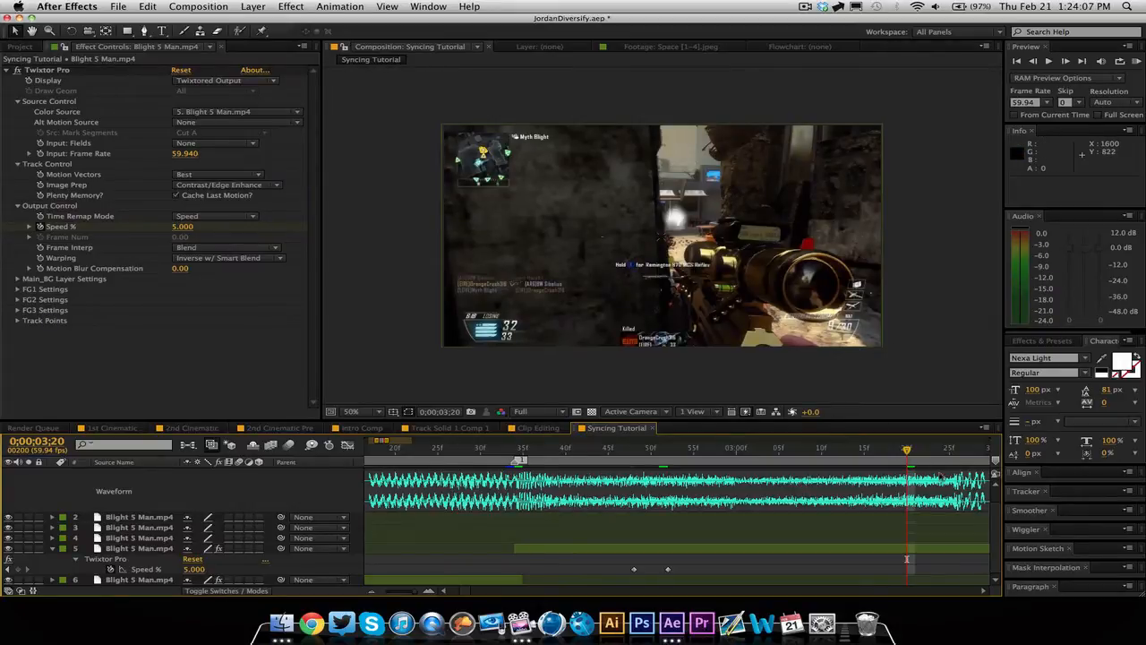
- Scrub between the beat at 0;00;03;25 and the numbered beat markers to compare the clip's shots with the waveform
left_click_drag(908, 452, 787, 510)
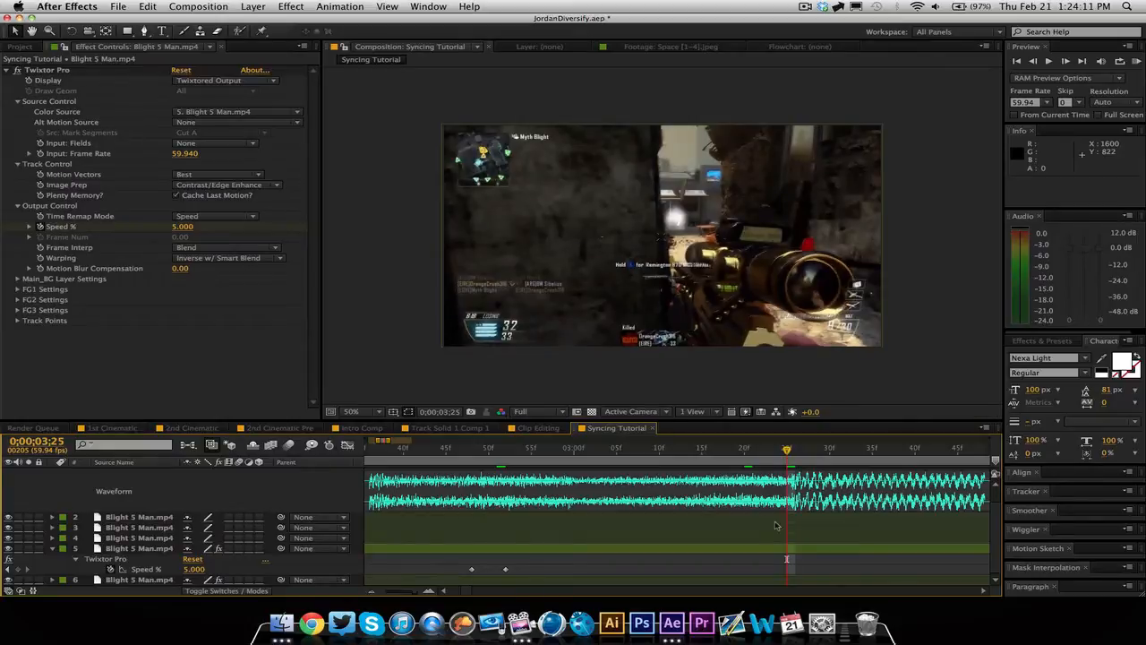
left_click(372, 591)
left_click(371, 591)
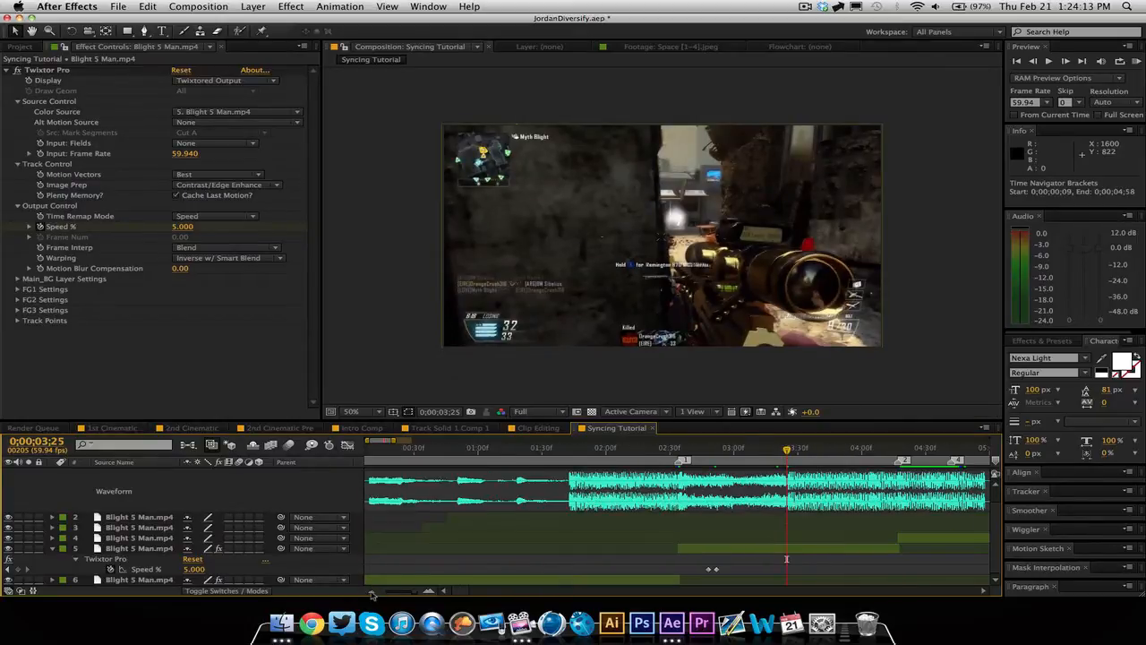
scroll(981, 590, "right", 5)
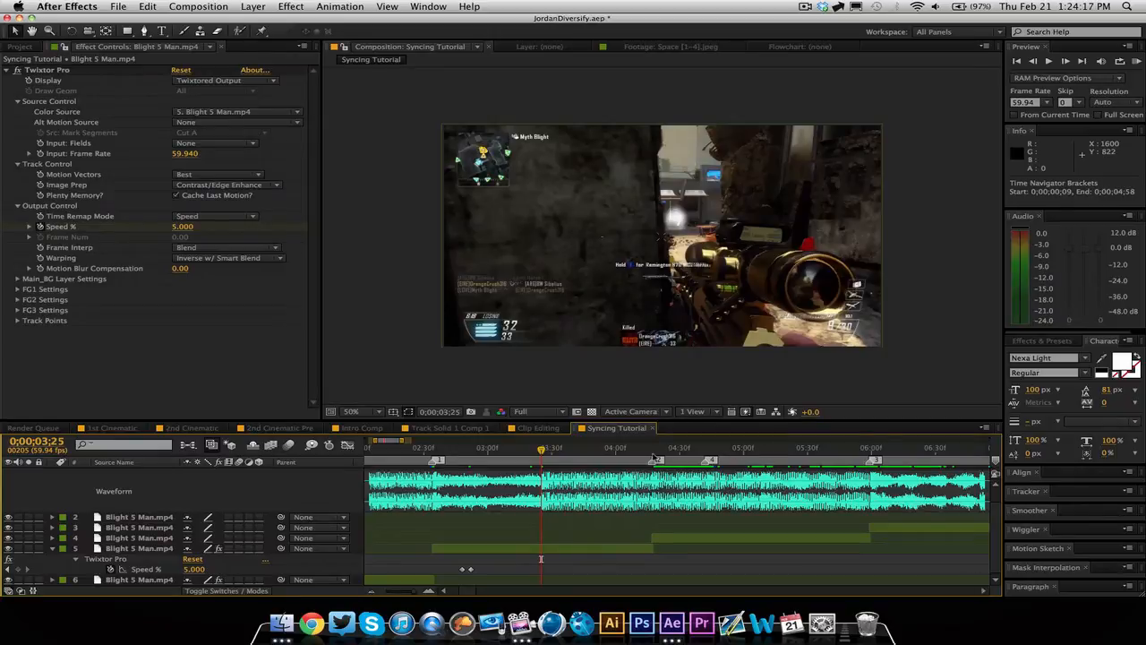
key("k")
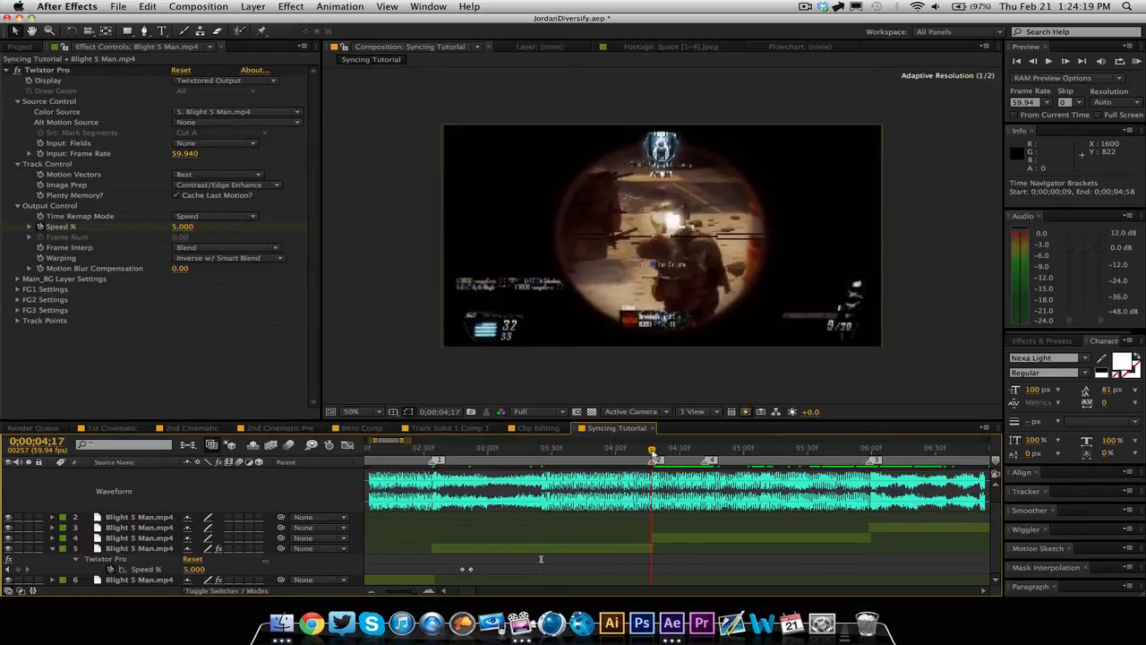
key("super")
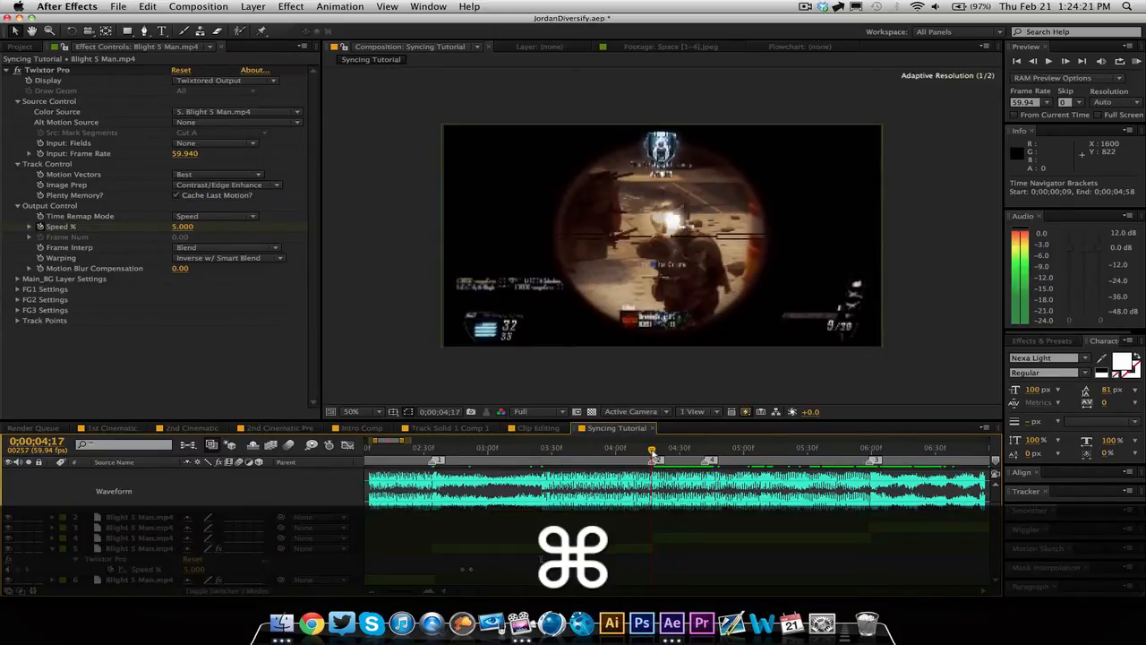
left_click_drag(653, 453, 705, 472)
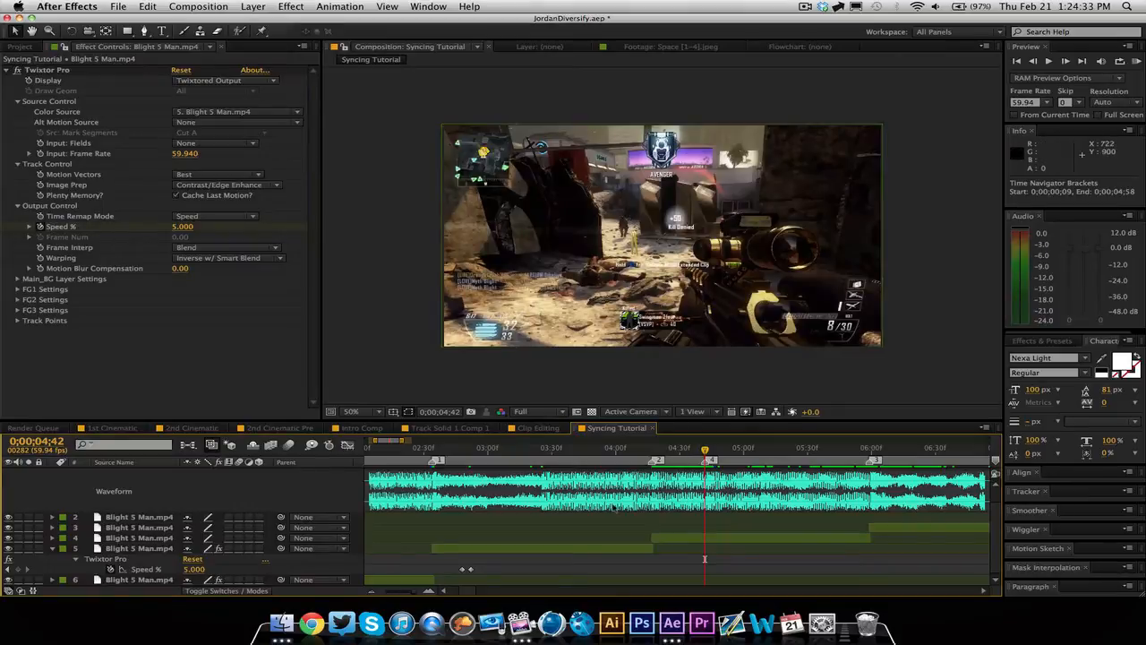
left_click_drag(651, 454, 541, 449)
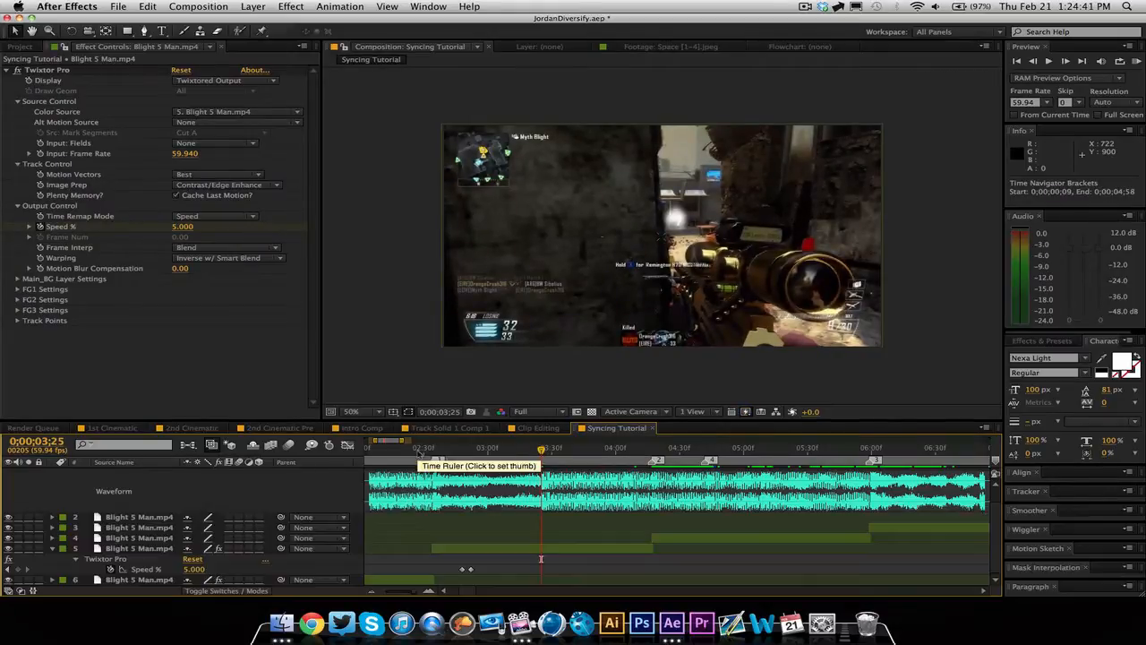
left_click_drag(428, 454, 542, 469)
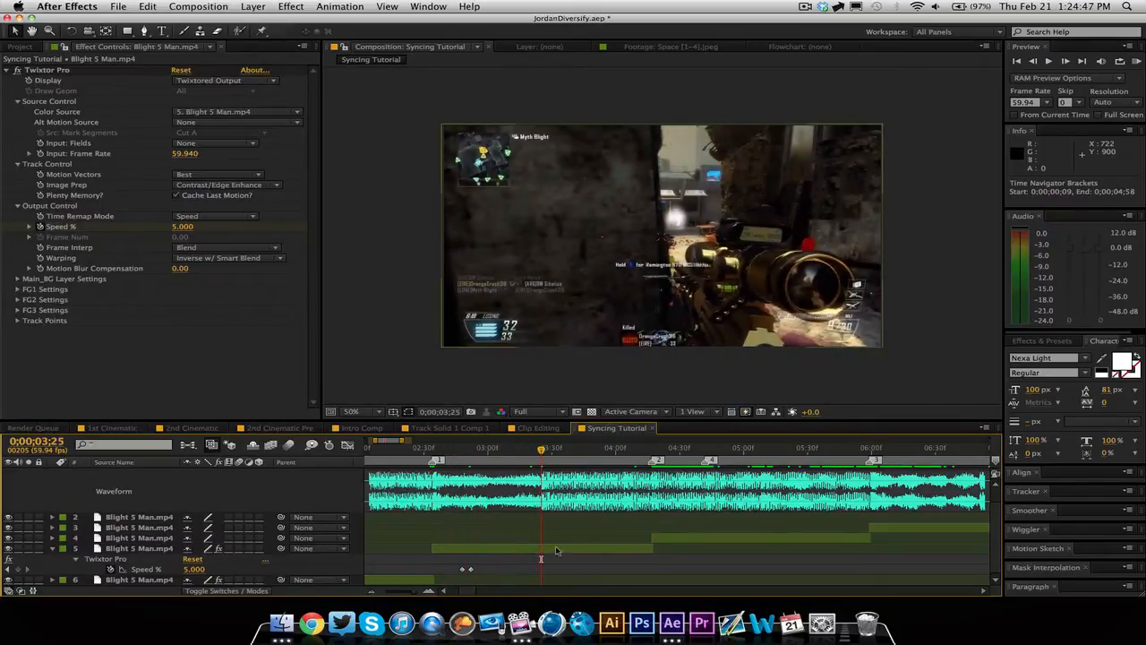
- Hold the layer 5 clip's Twixtor speed at 5% with a keyframe at 0;00;03;25, and set Speed % to 500 at 0;00;03;26
left_click(17, 569)
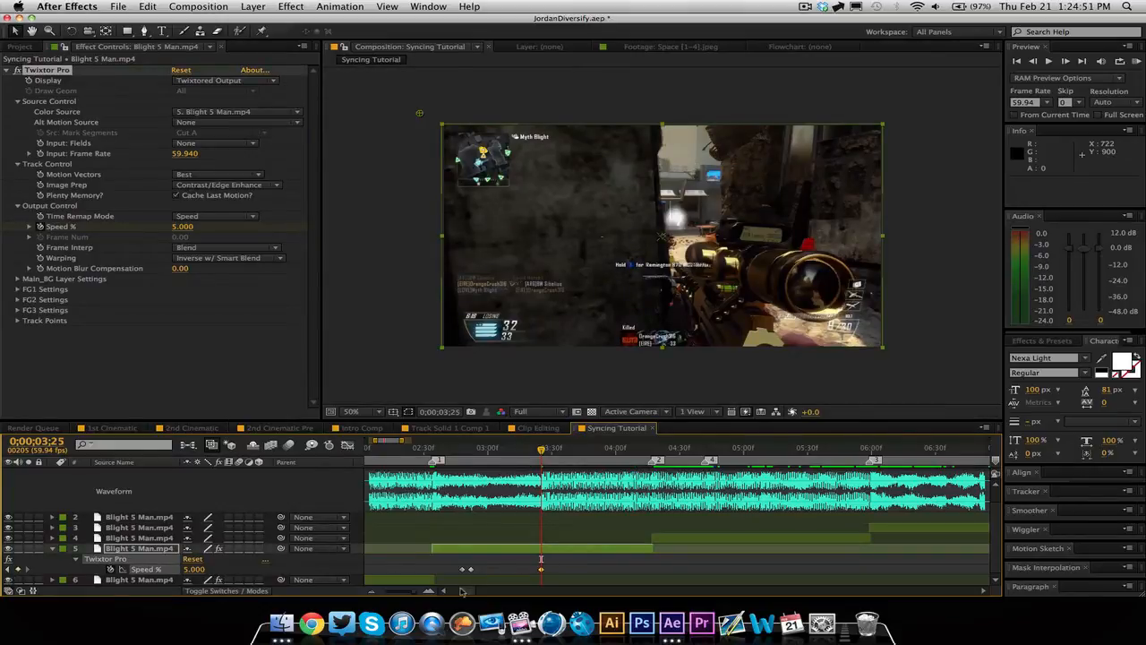
left_click(428, 593)
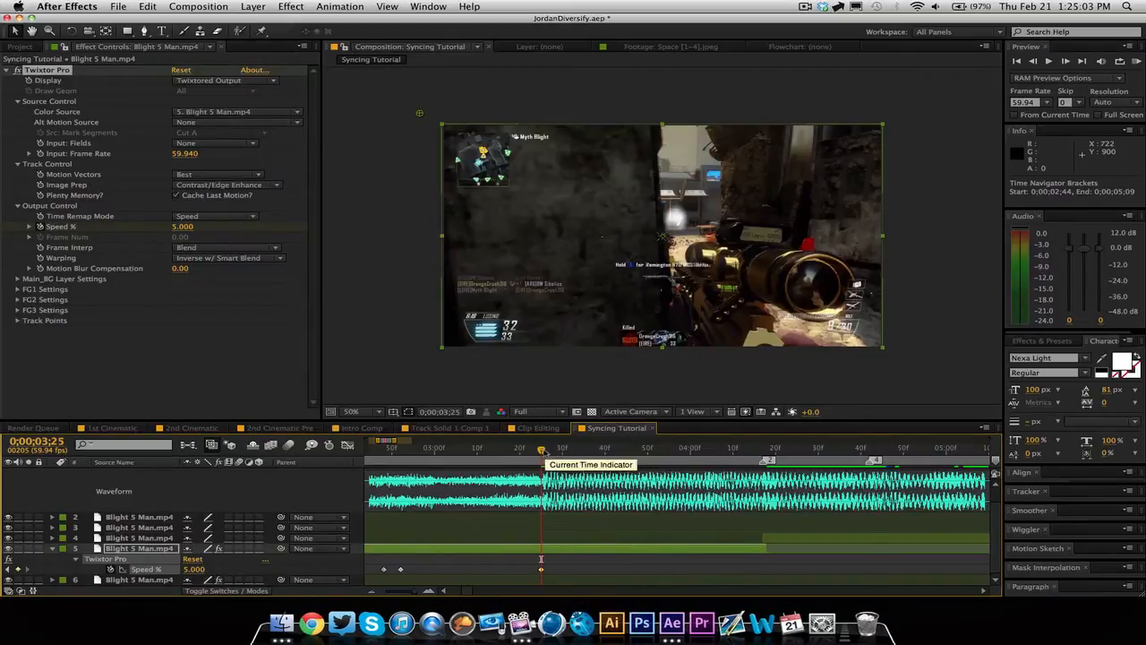
left_click_drag(542, 450, 545, 450)
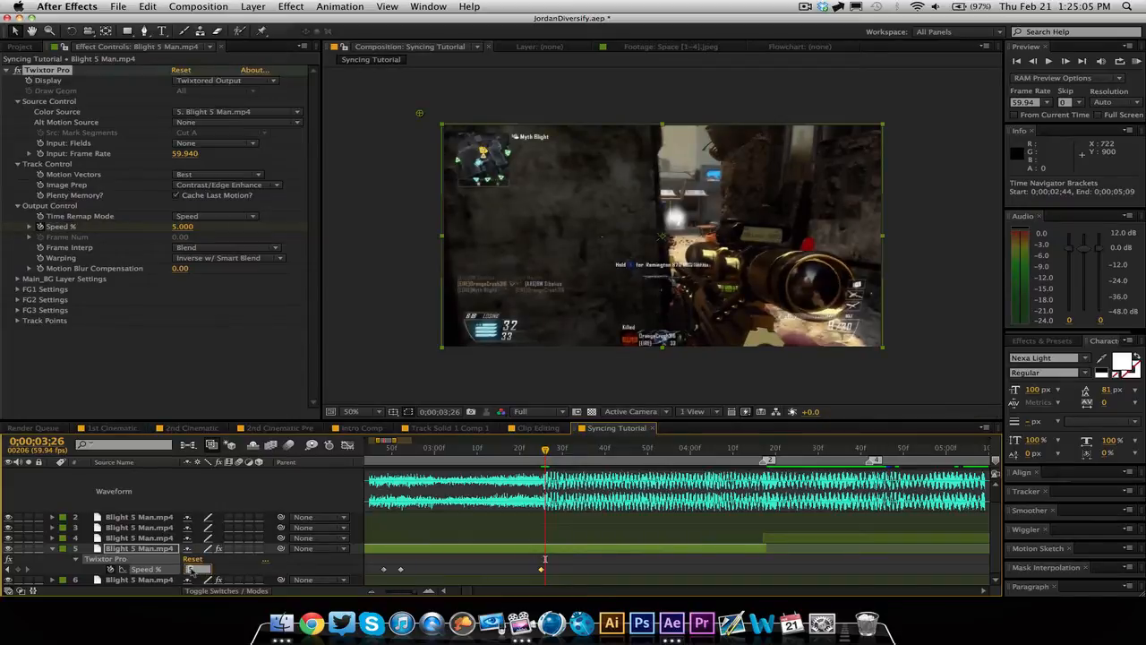
type("500")
key("Return")
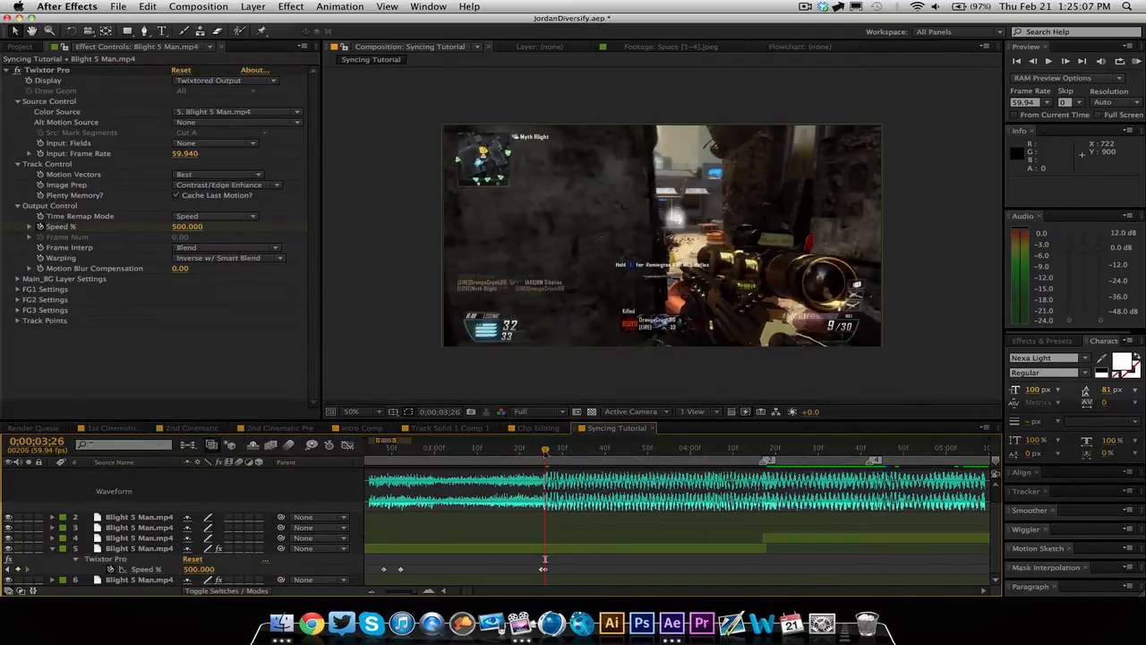
- Hold the 500% speed with a keyframe at 0;00;03;27, and set Speed % back to 5 at 0;00;03;29
left_click(17, 570)
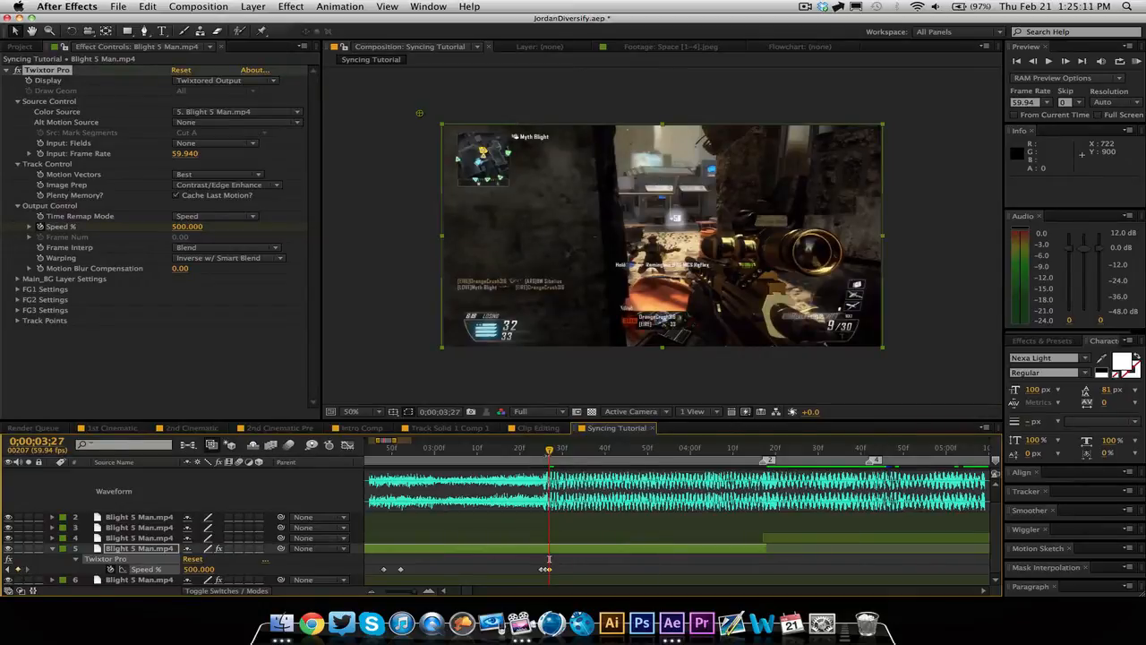
left_click_drag(555, 454, 559, 460)
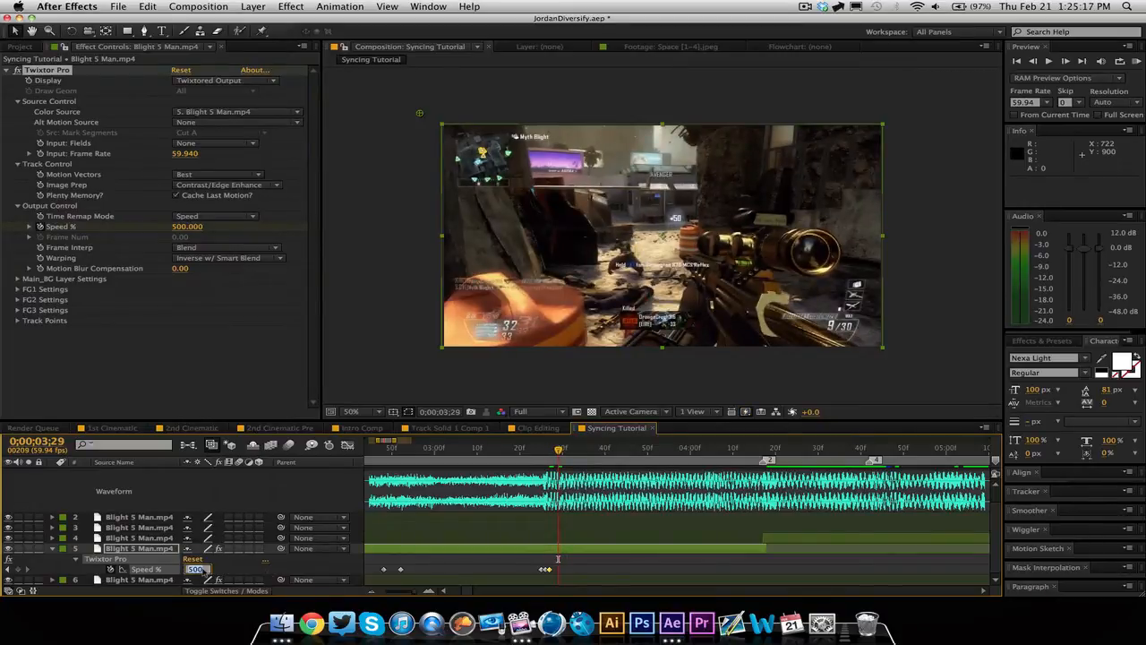
type("5")
key("Return")
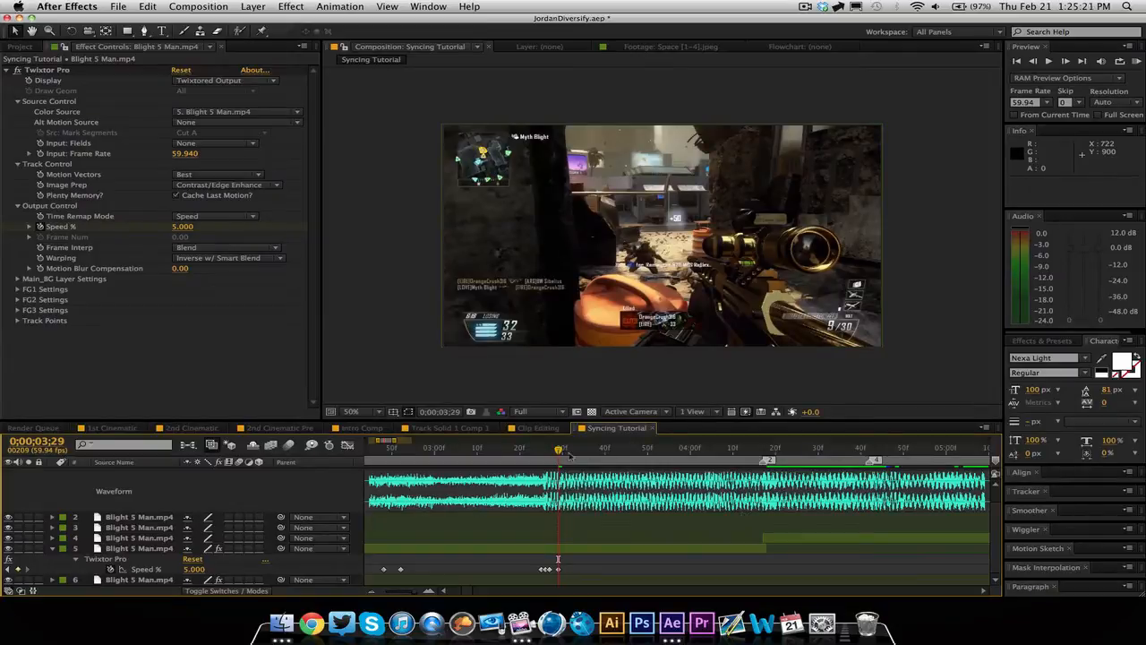
- Scrub through the layer 5 clip's speed burst around 0;00;03;27 and on to the beat near 0;00;04;03
key("Page_Up")
key("Page_Up")
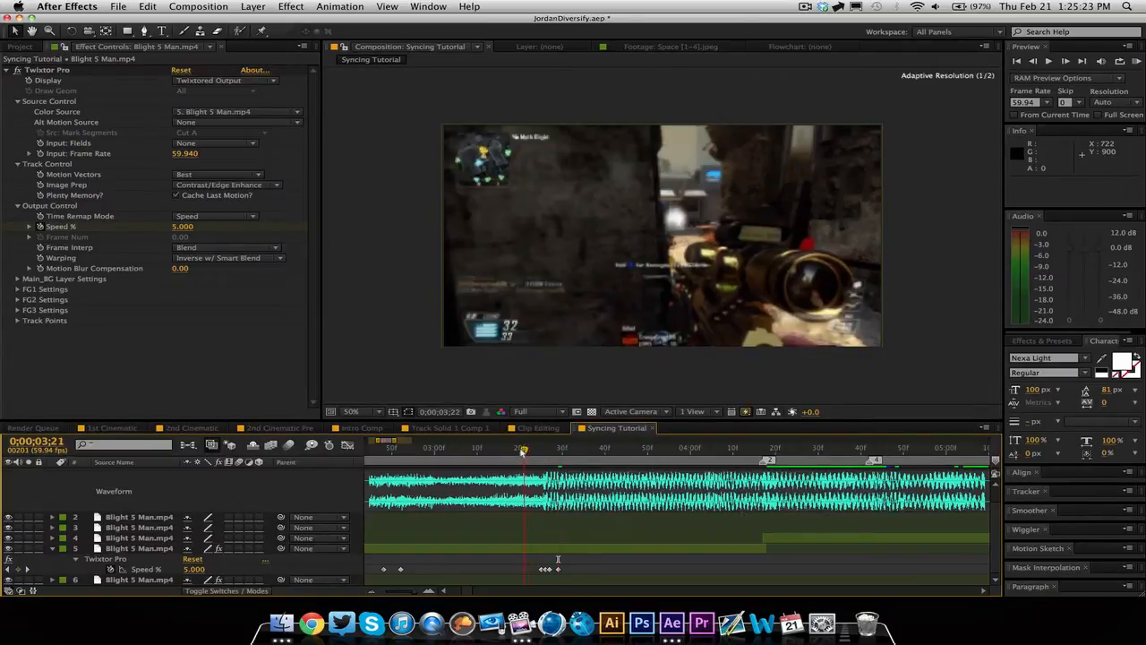
left_click_drag(522, 453, 549, 454)
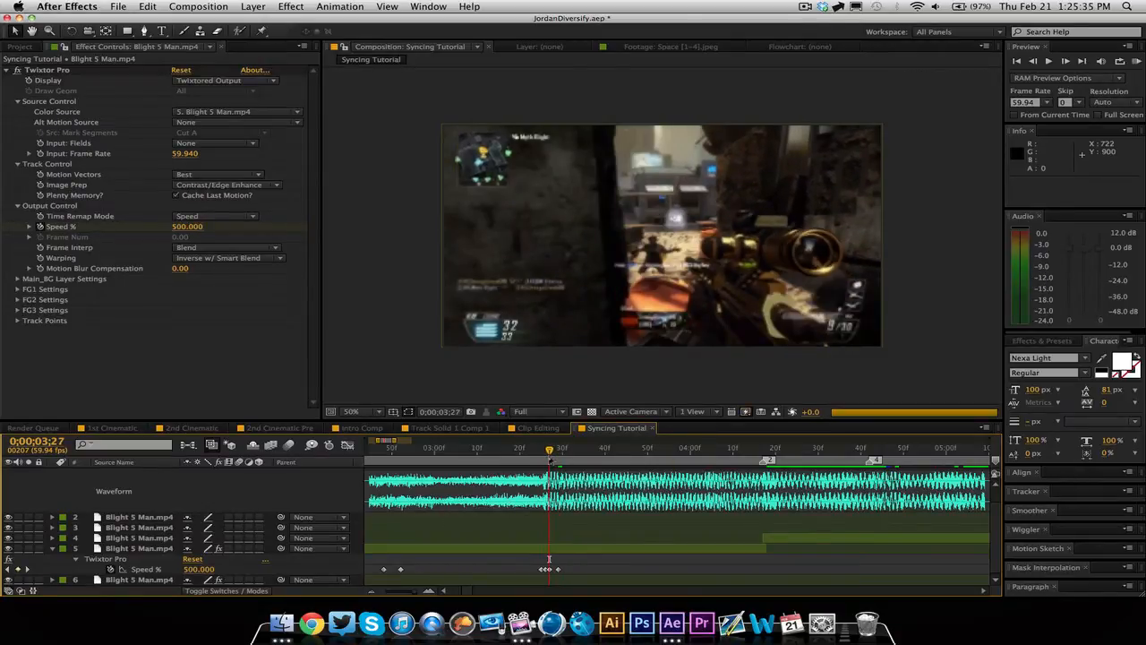
left_click_drag(550, 450, 579, 451)
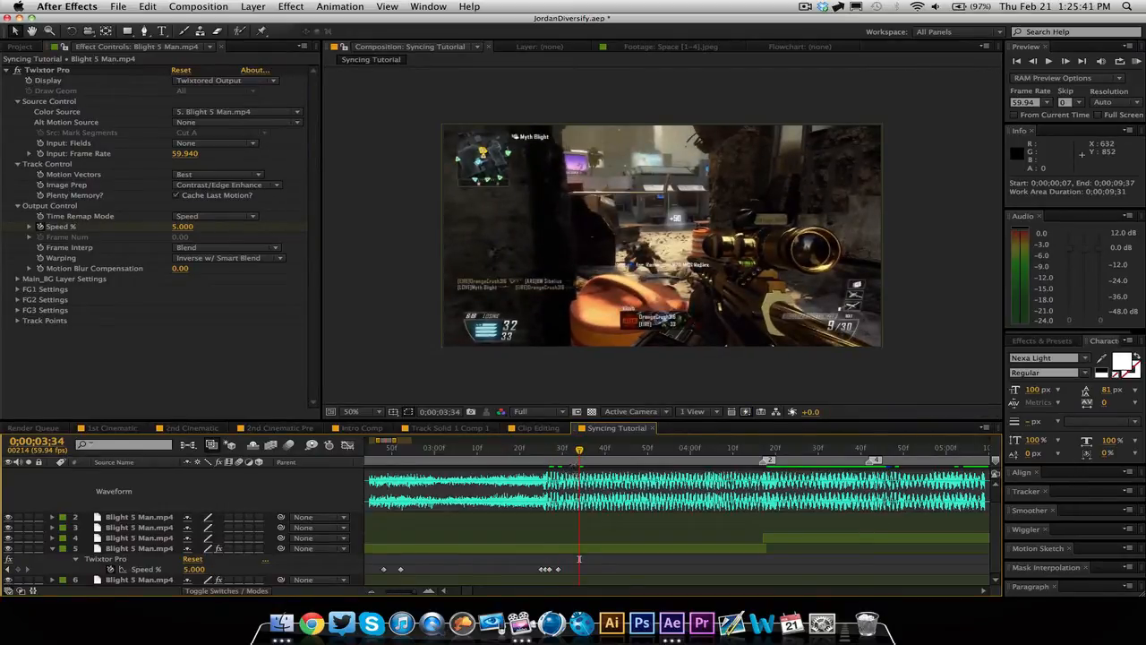
left_click_drag(541, 455, 705, 484)
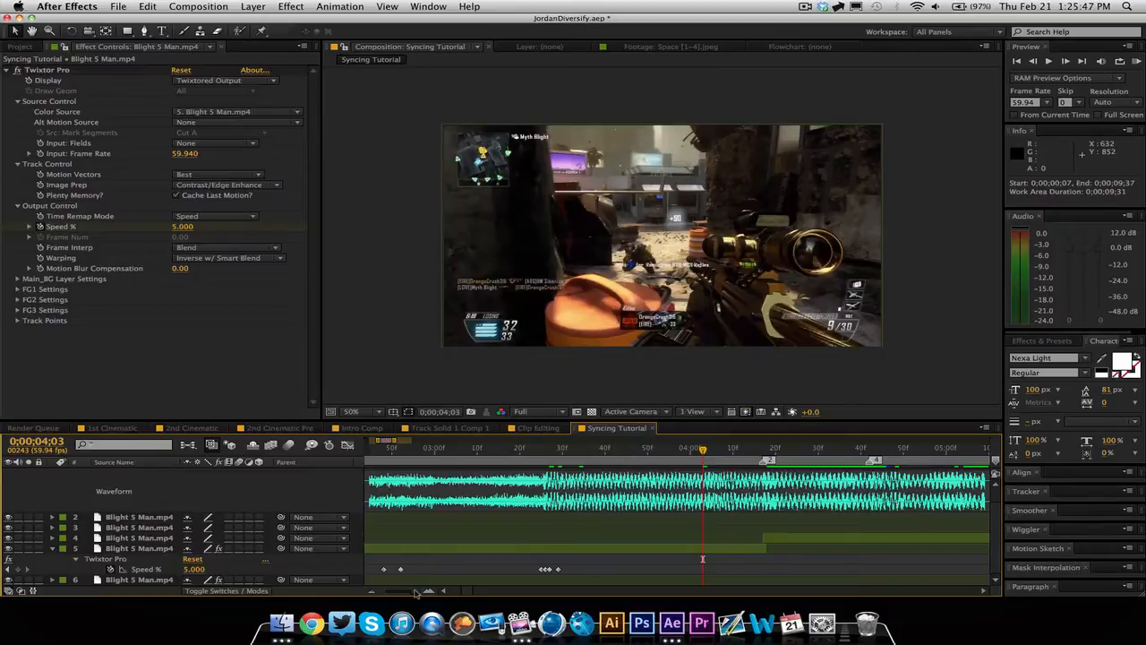
- Add a 5% Twixtor Speed keyframe at the 0;00;04;04 beat on the layer 5 clip, and set Speed % to 500 at 0;00;04;05
left_click_drag(415, 593, 429, 593)
left_click(708, 448)
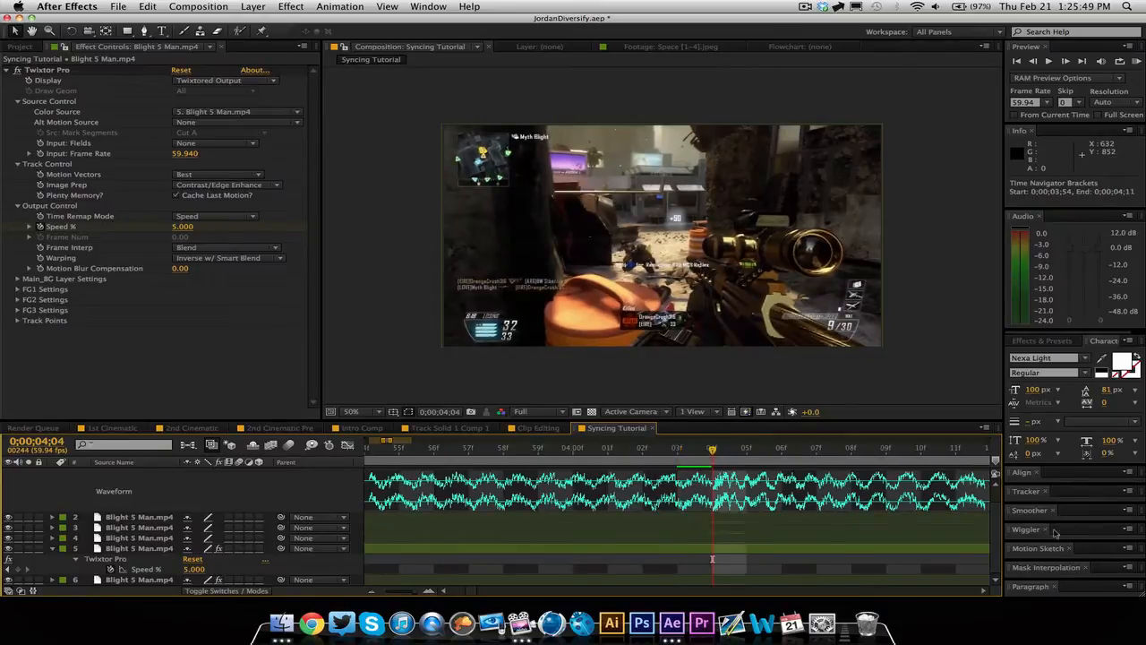
left_click(984, 592)
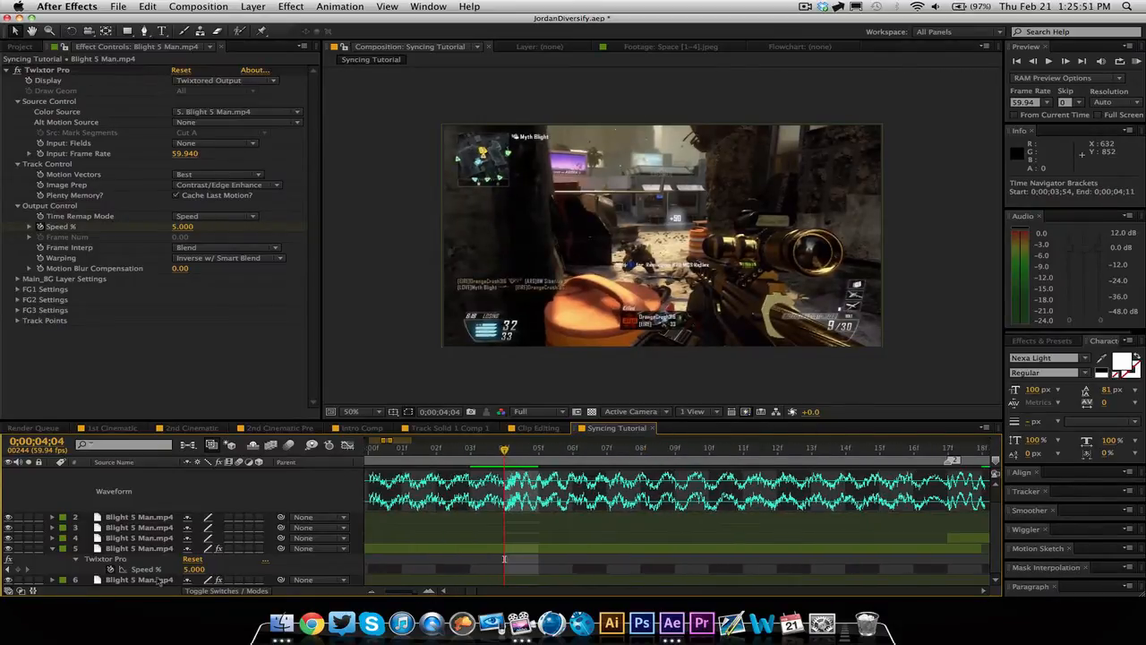
left_click(15, 570)
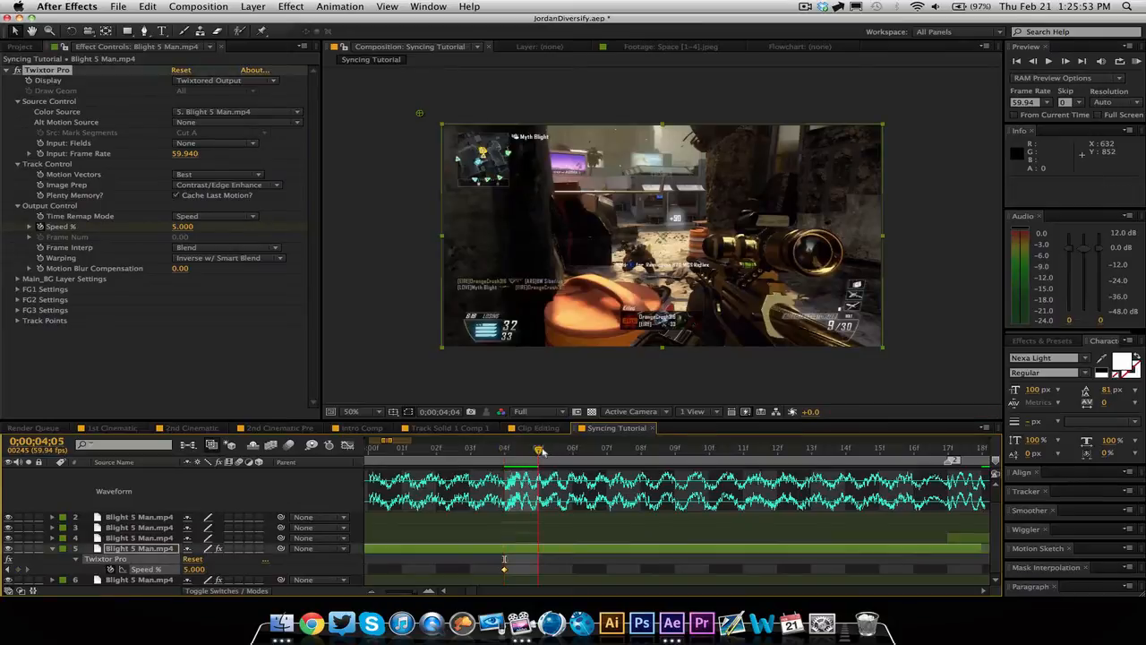
key("Page_Down")
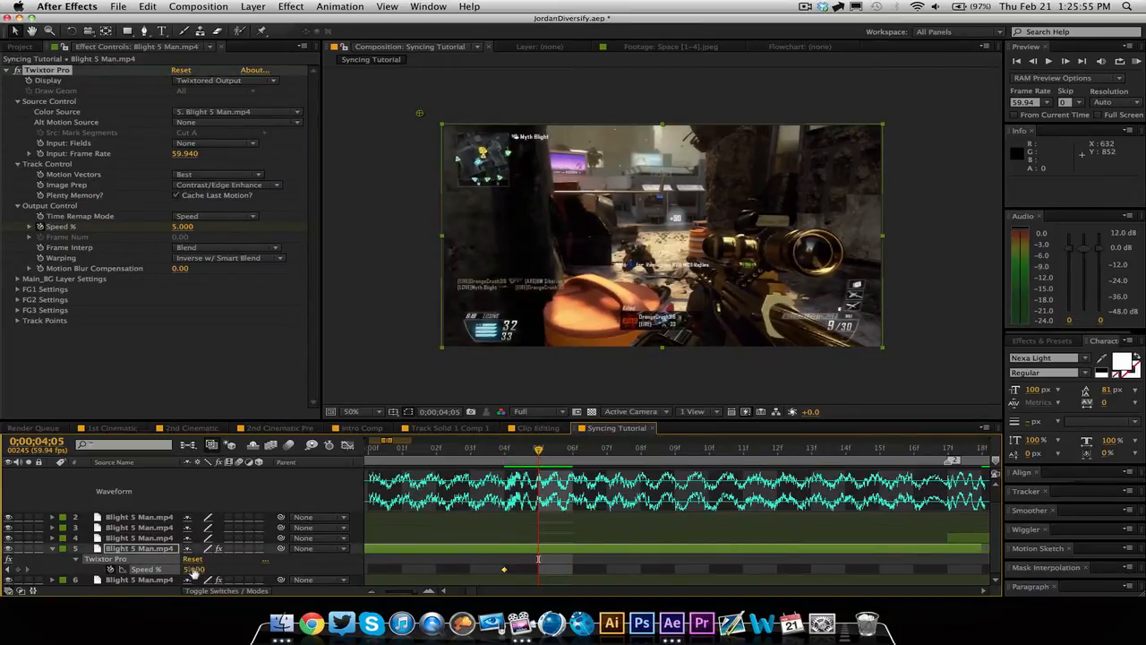
type("00")
key("Return")
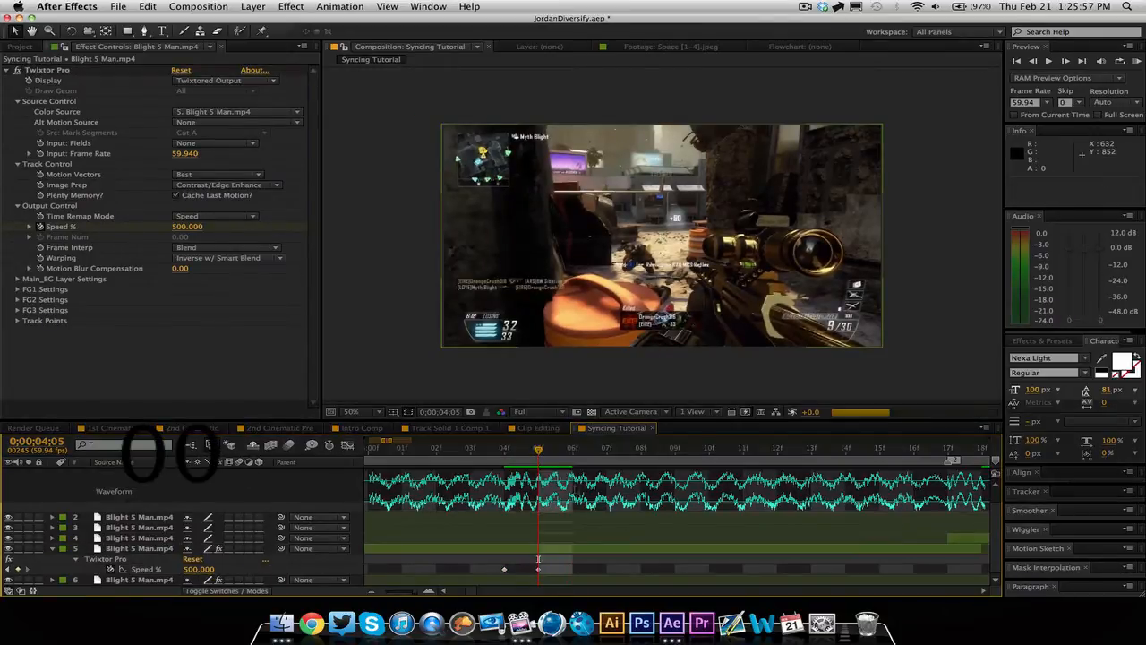
- Hold the 500% speed with a keyframe at 0;00;04;06, and set Speed % to 5 at 0;00;04;08
key("Page_Down")
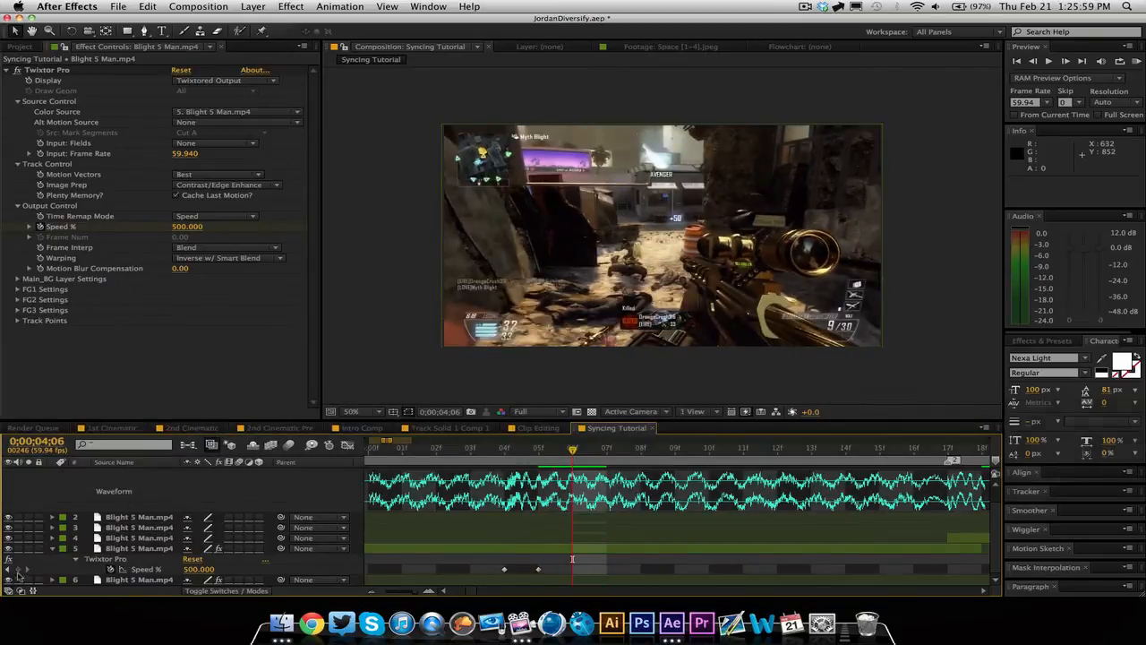
left_click(18, 569)
left_click_drag(577, 456, 644, 449)
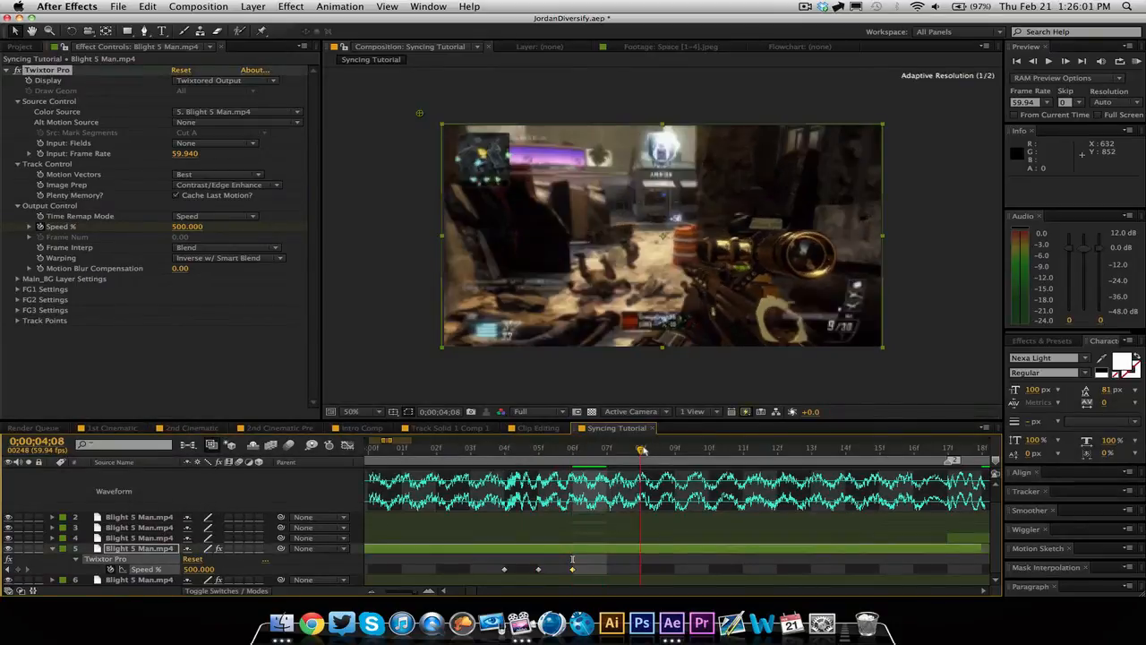
left_click(220, 570)
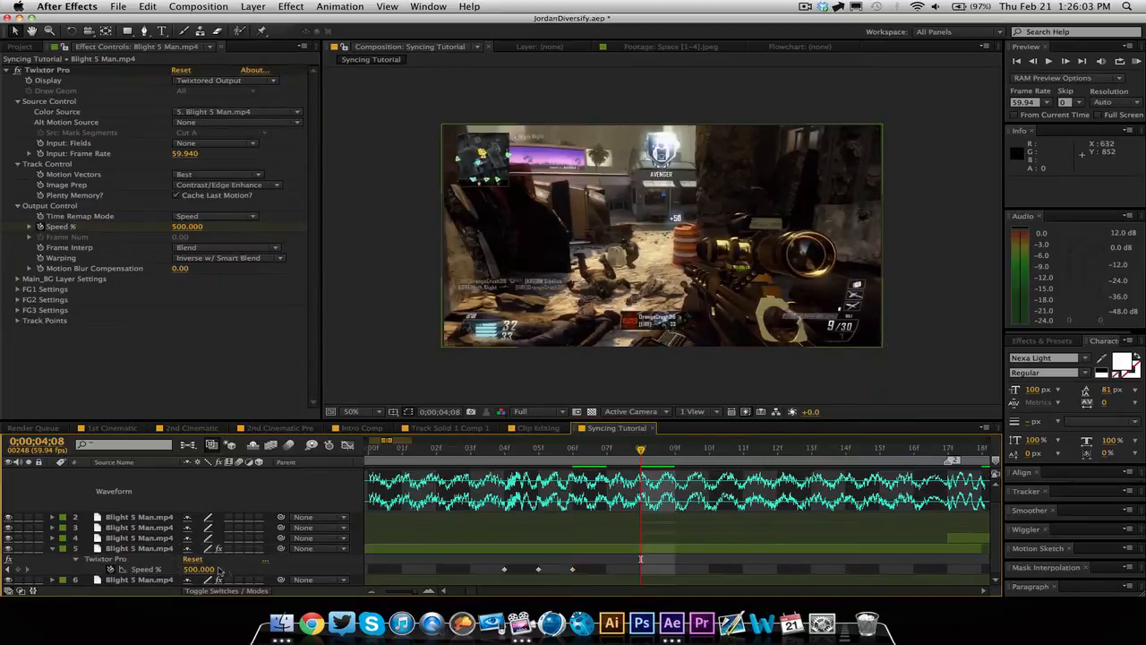
left_click(213, 570)
type("5")
key("Return")
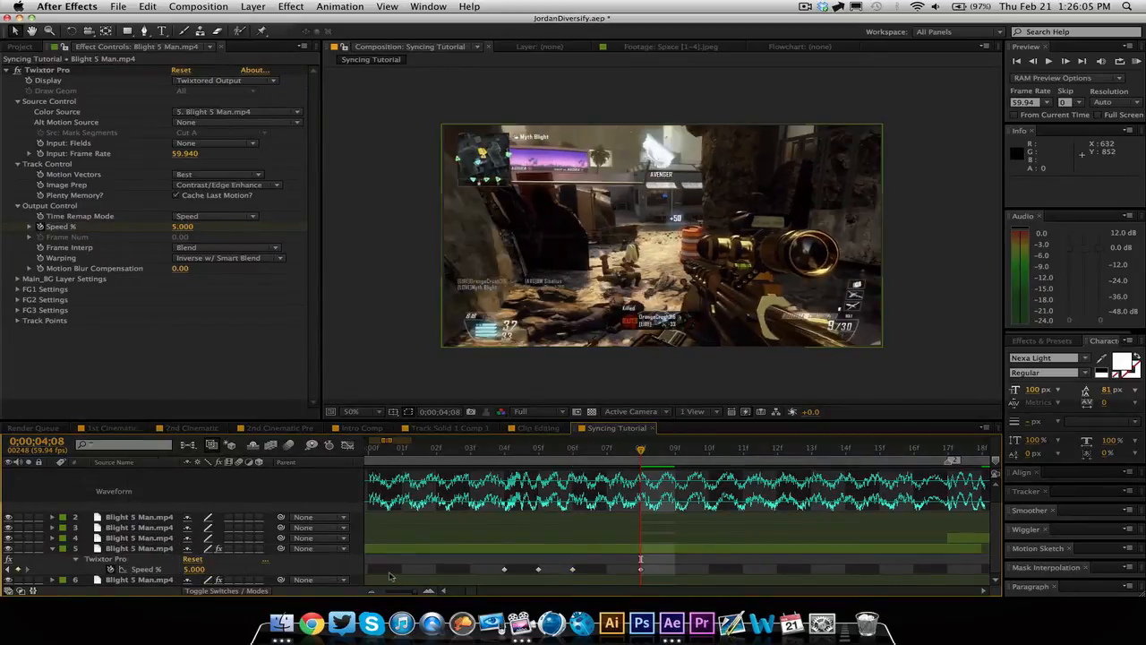
- Raise the first speed burst's keyframes at 0;00;03;26 and 0;00;03;27 to a Speed % of 700
left_click_drag(398, 593, 383, 592)
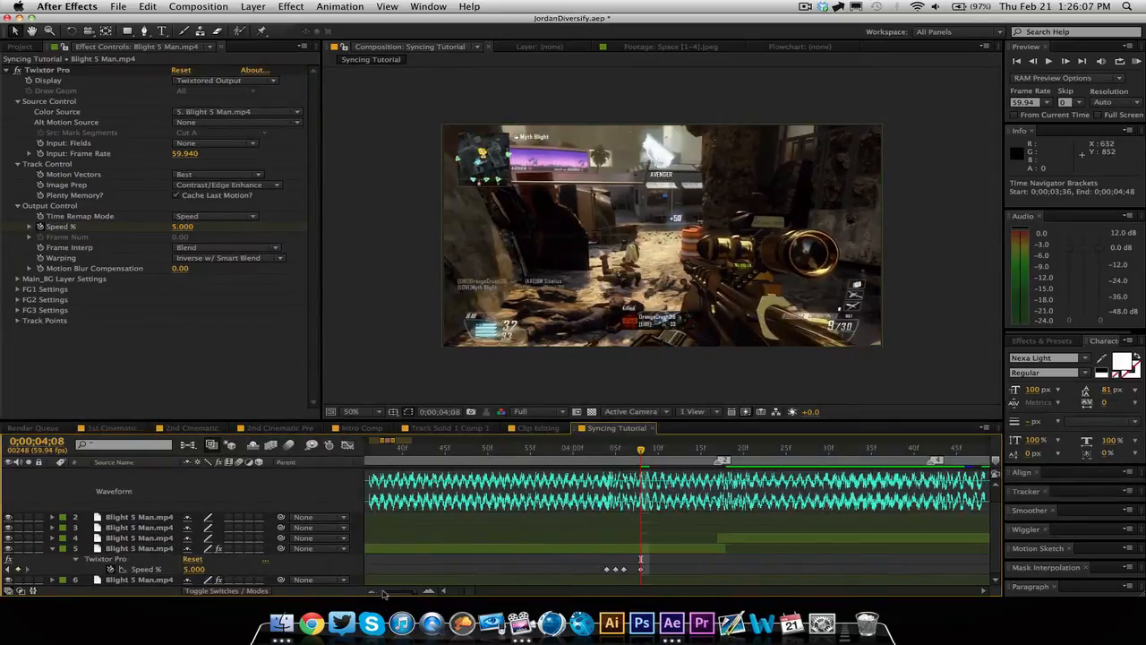
left_click(442, 591)
left_click(441, 591)
left_click(442, 591)
left_click_drag(459, 450, 463, 450)
type("700")
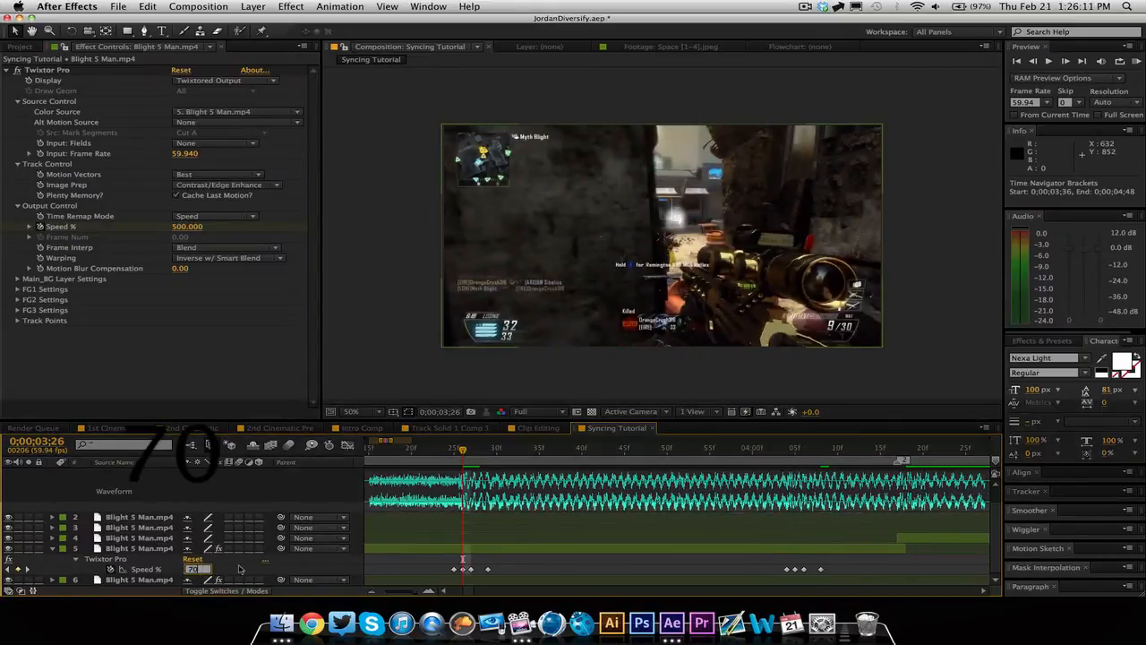
key("Return")
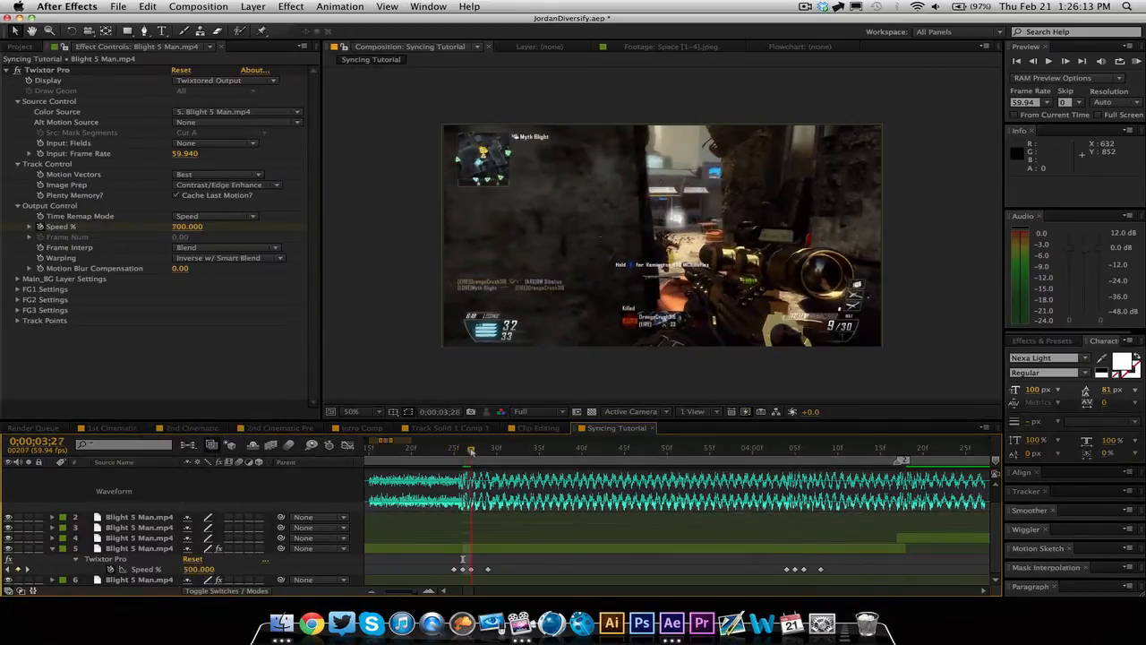
left_click(199, 569)
type("700")
key("Return")
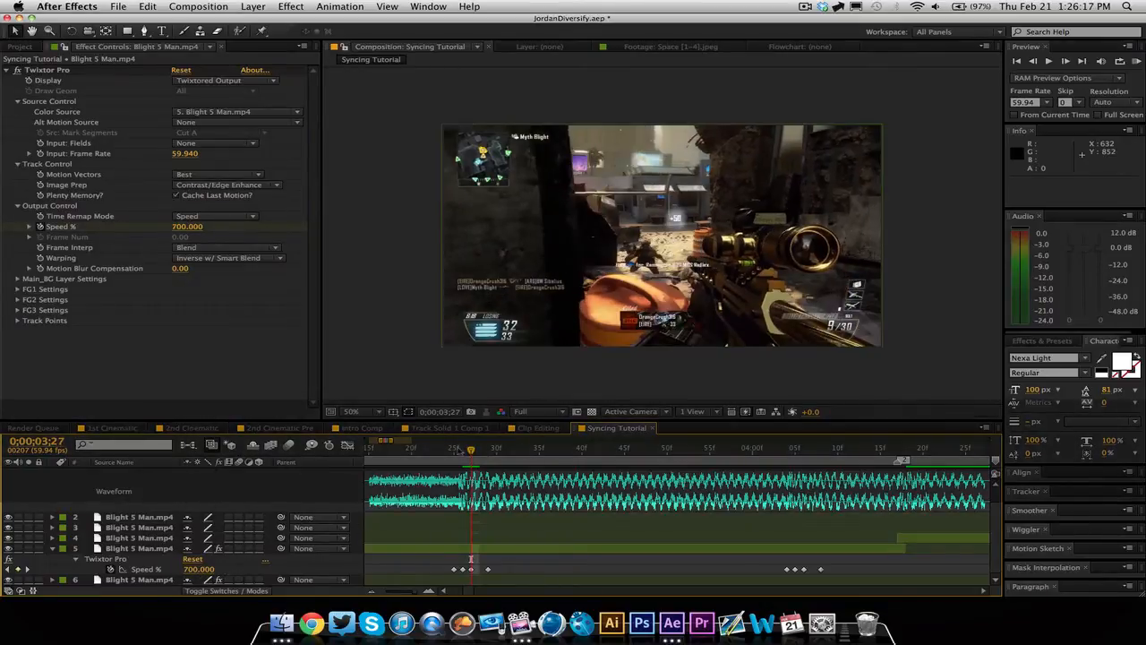
- Scrub through both speed bursts on the layer 5 clip up to 0;00;04;13, just before marker 2
left_click_drag(455, 449, 660, 465)
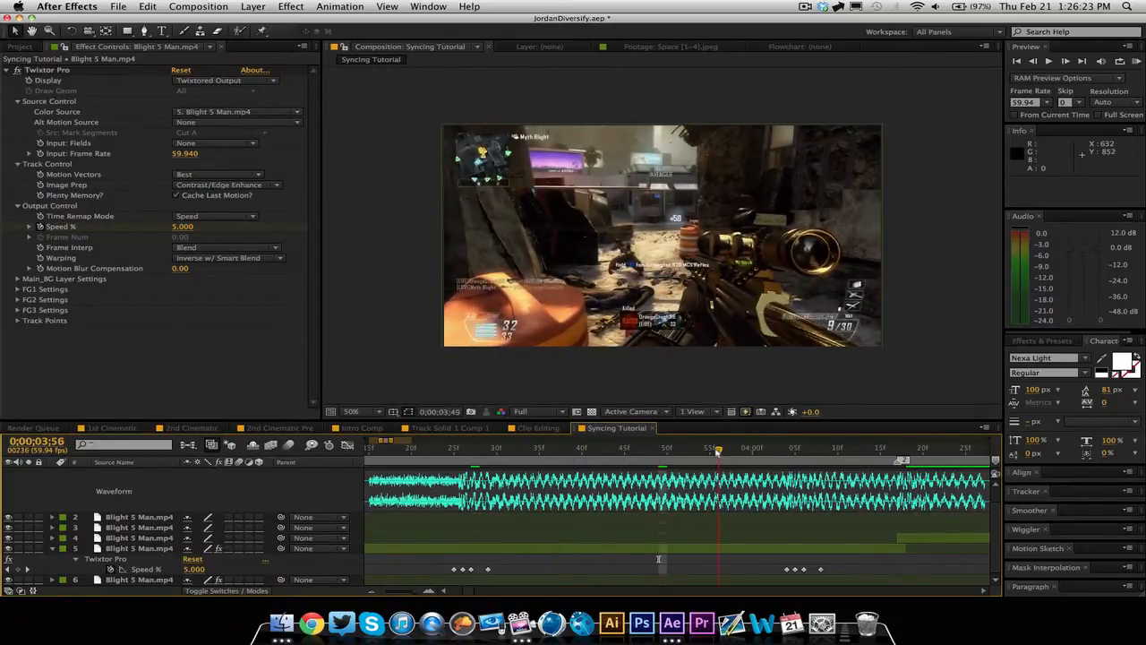
left_click_drag(717, 450, 867, 460)
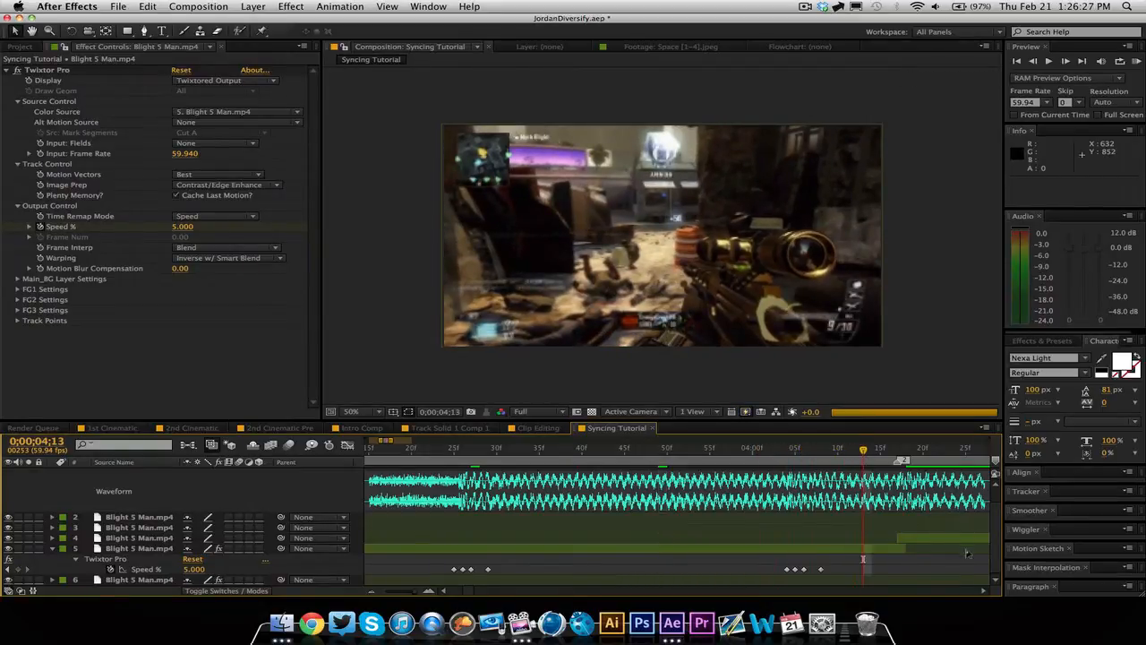
scroll(624, 559, "right", 5)
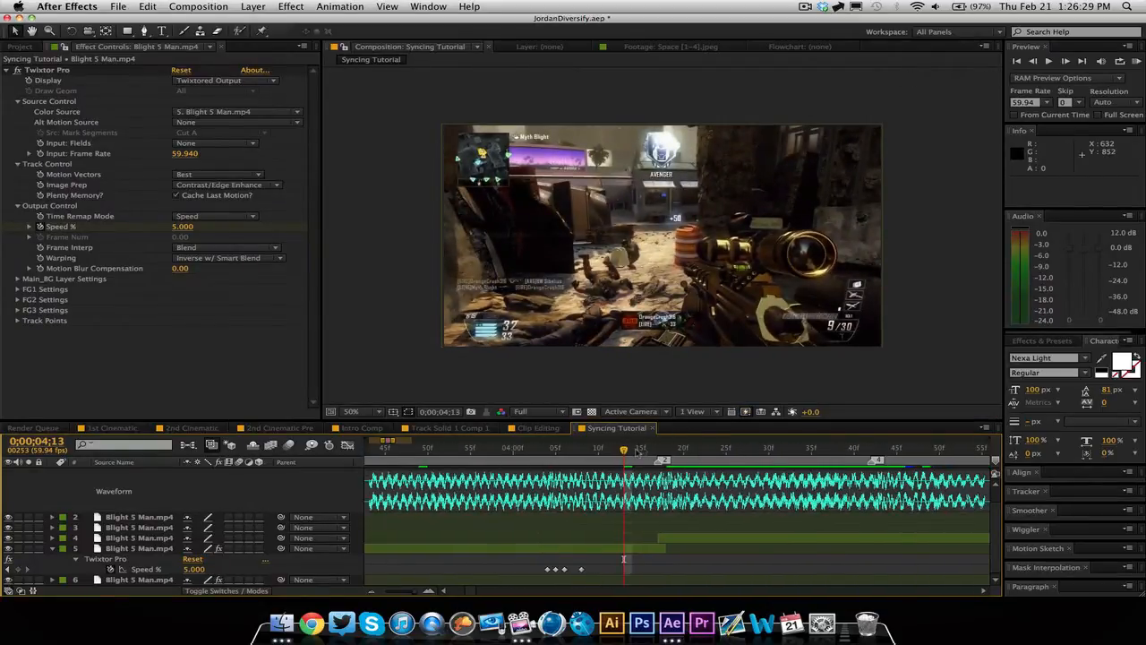
- Set Speed % to 700 on the layer 5 clip's second burst keyframes at 0;00;04;06 and 0;00;04;05
left_click_drag(635, 452, 570, 470)
left_click(197, 569)
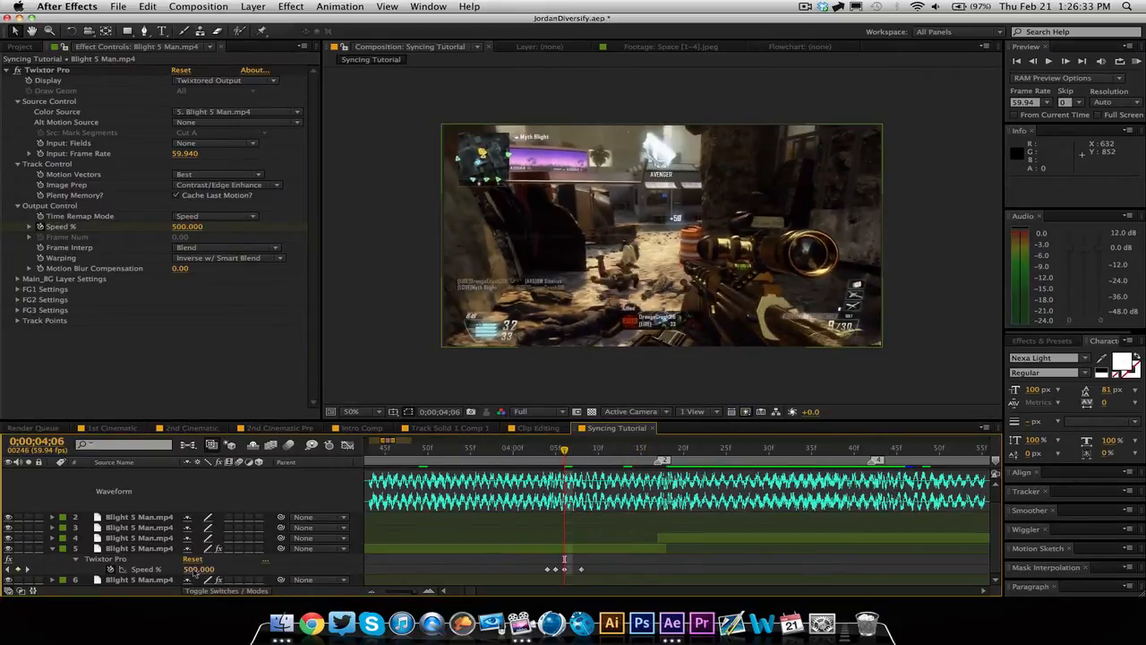
type("700")
key("Return")
key("Page_Up")
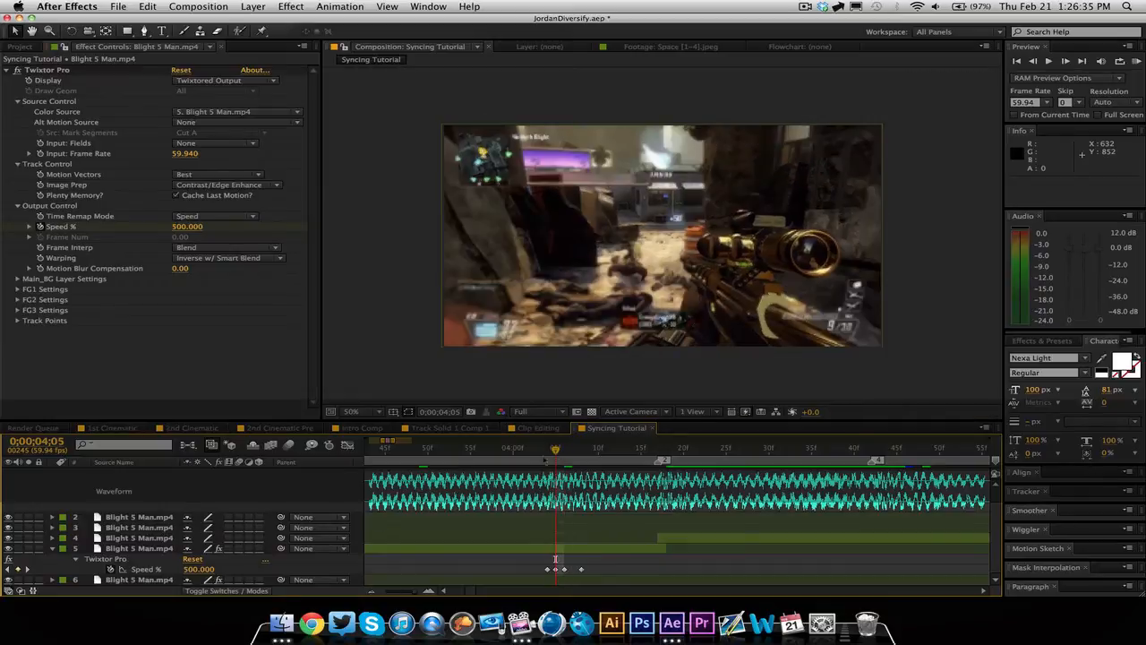
left_click(198, 569)
type("700")
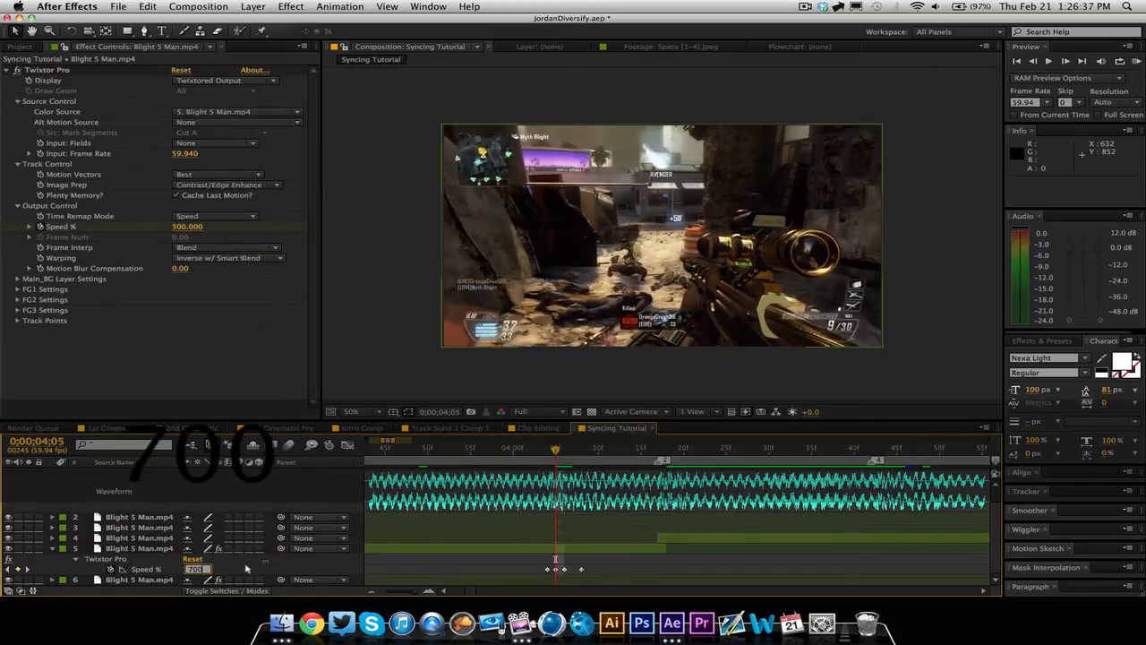
- Set Speed % to 900 on the second burst's keyframe at 0;00;04;06 and to 800 on the one at 0;00;04;05
mouse_move(557, 451)
left_mouse_down()
mouse_move(633, 460)
mouse_move(565, 465)
left_mouse_up()
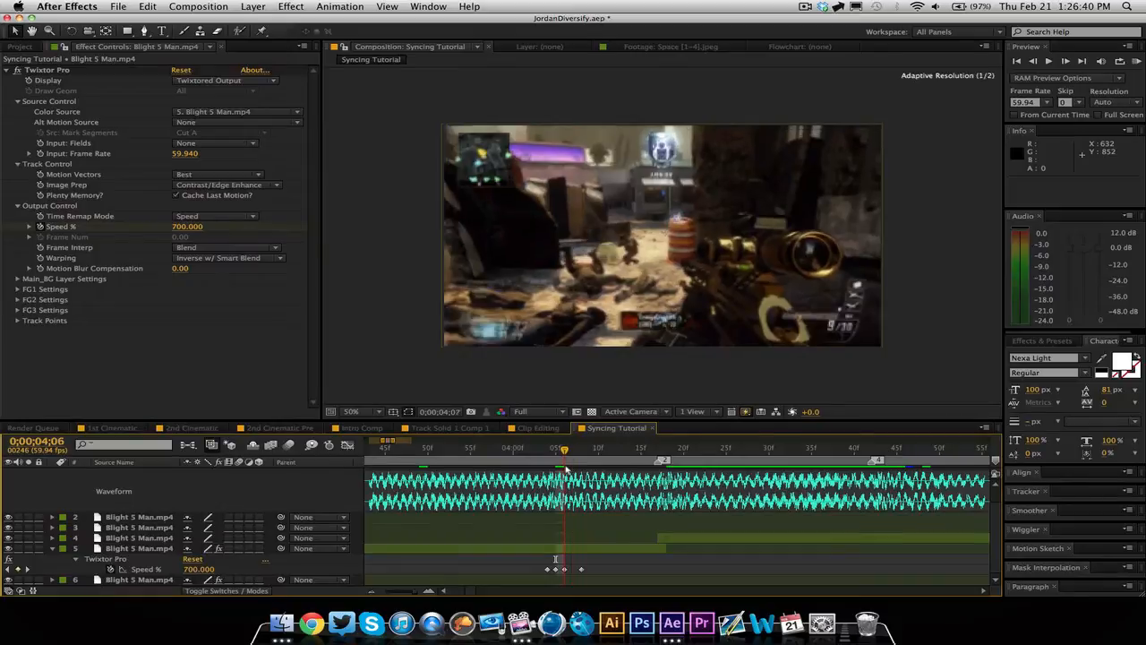
left_click(203, 570)
type("900")
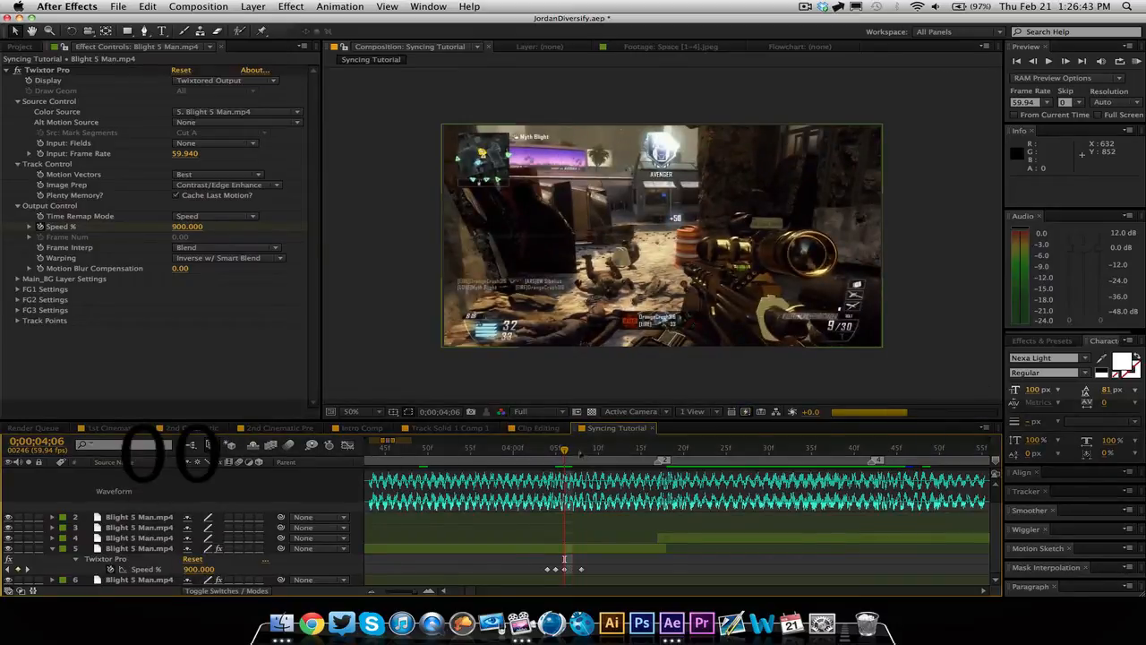
left_click(580, 453)
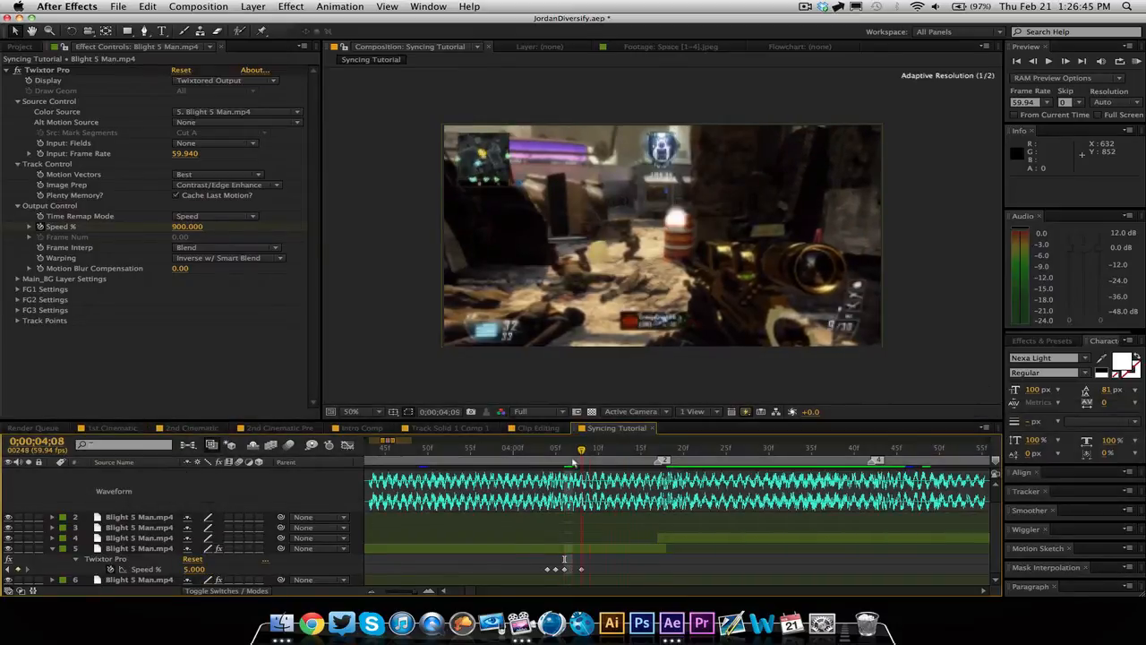
left_click(555, 452)
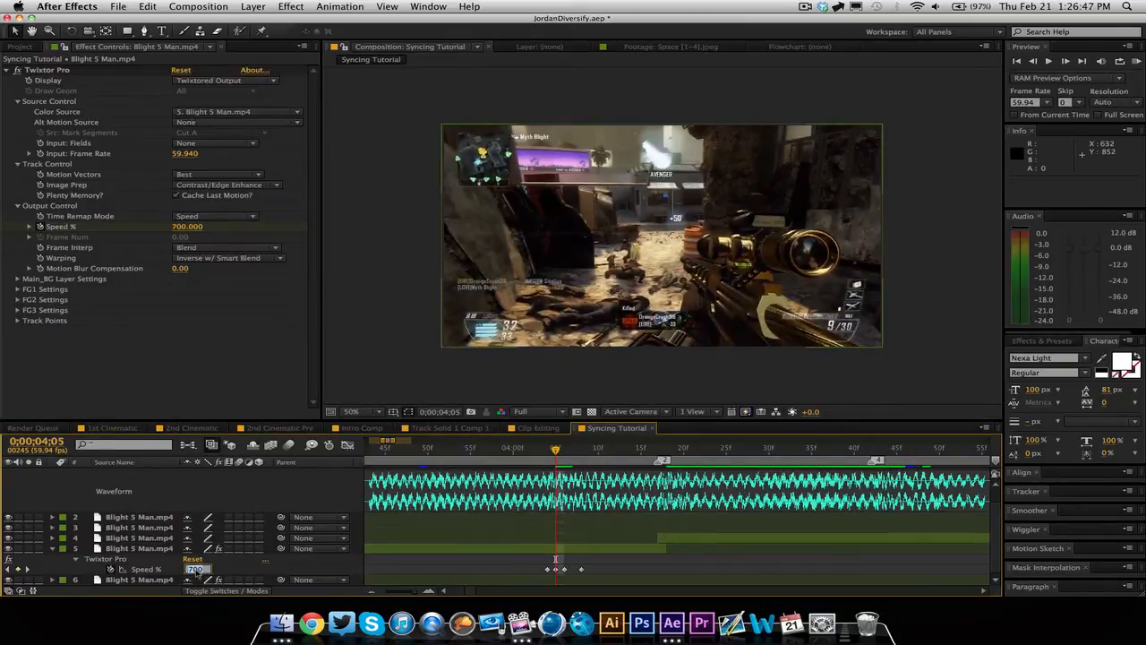
type("800")
left_click(591, 450)
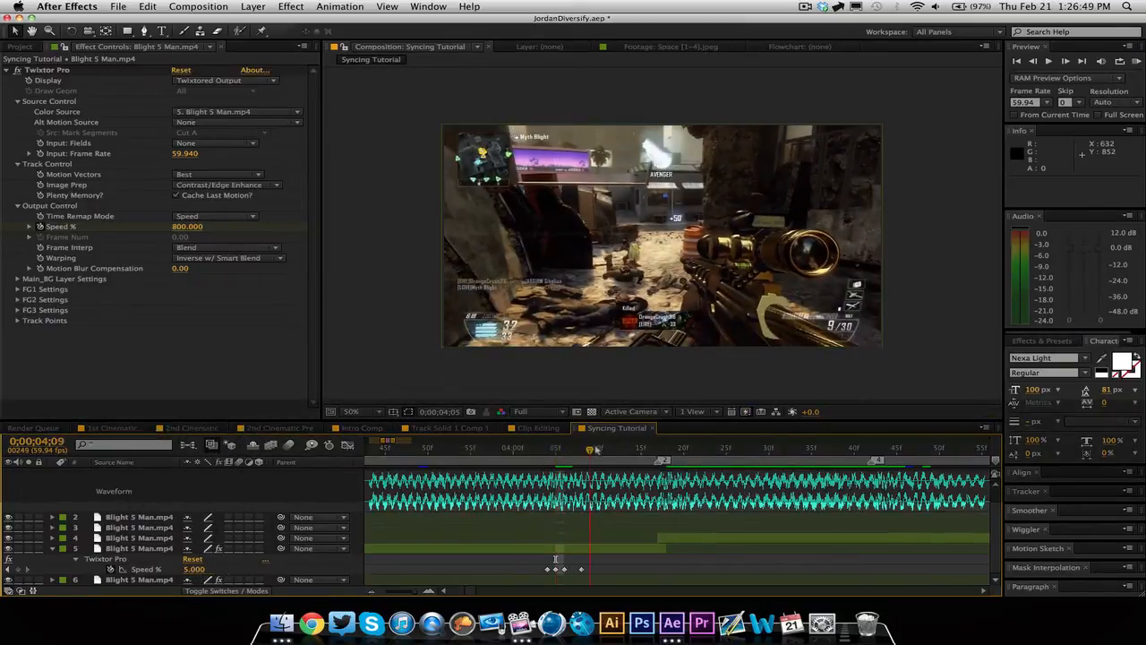
- Scrub the layer 5 clip between its second speed burst and marker 2 to review the retimed motion
left_click(618, 451)
left_click(618, 451)
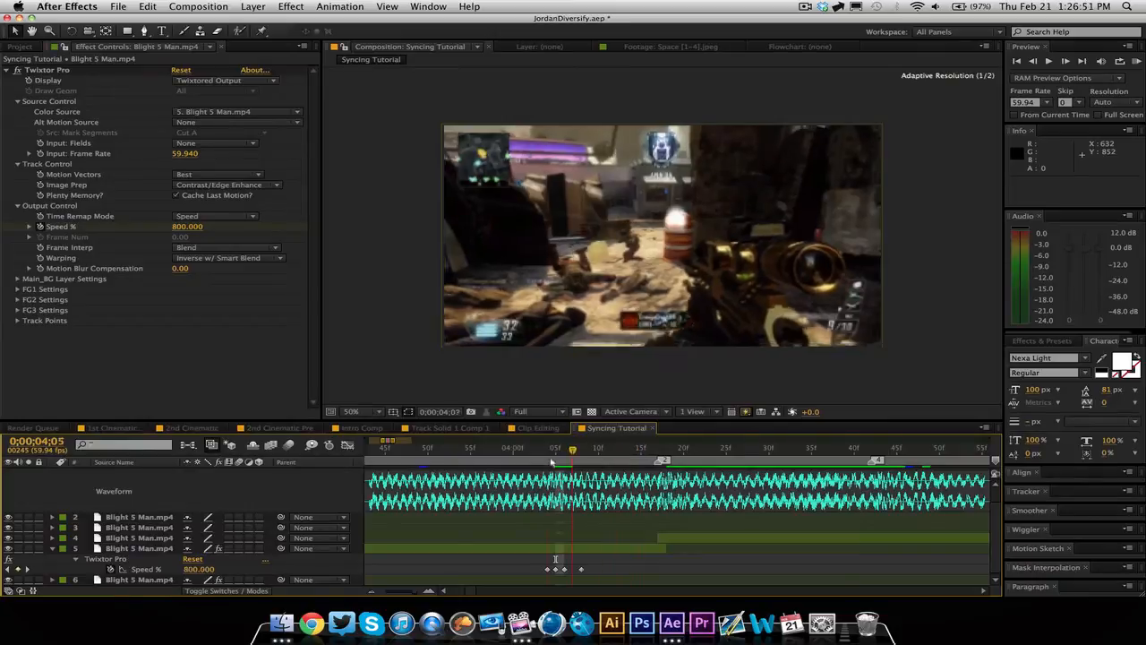
left_click(650, 451)
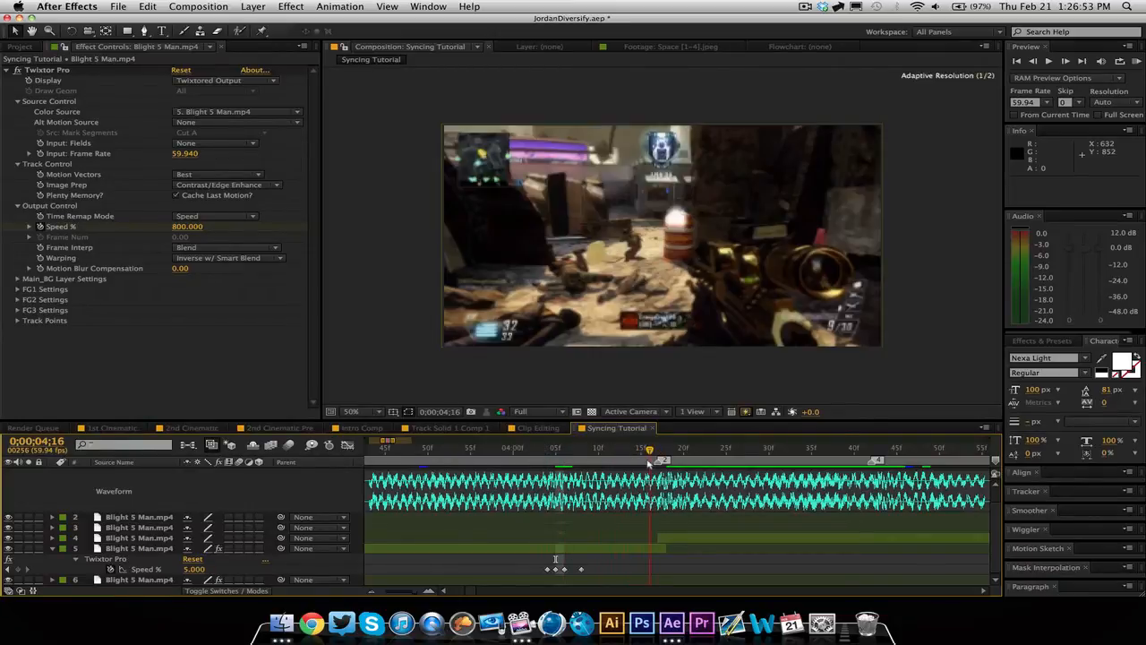
left_click_drag(413, 593, 424, 592)
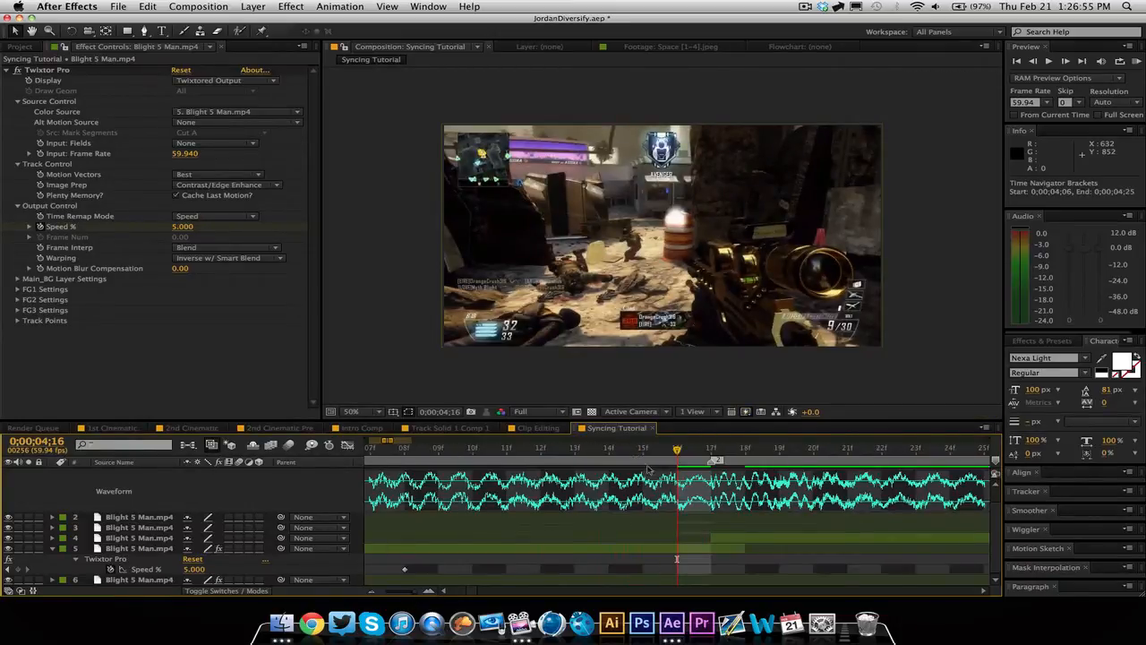
key("Page_Up")
key("Page_Up")
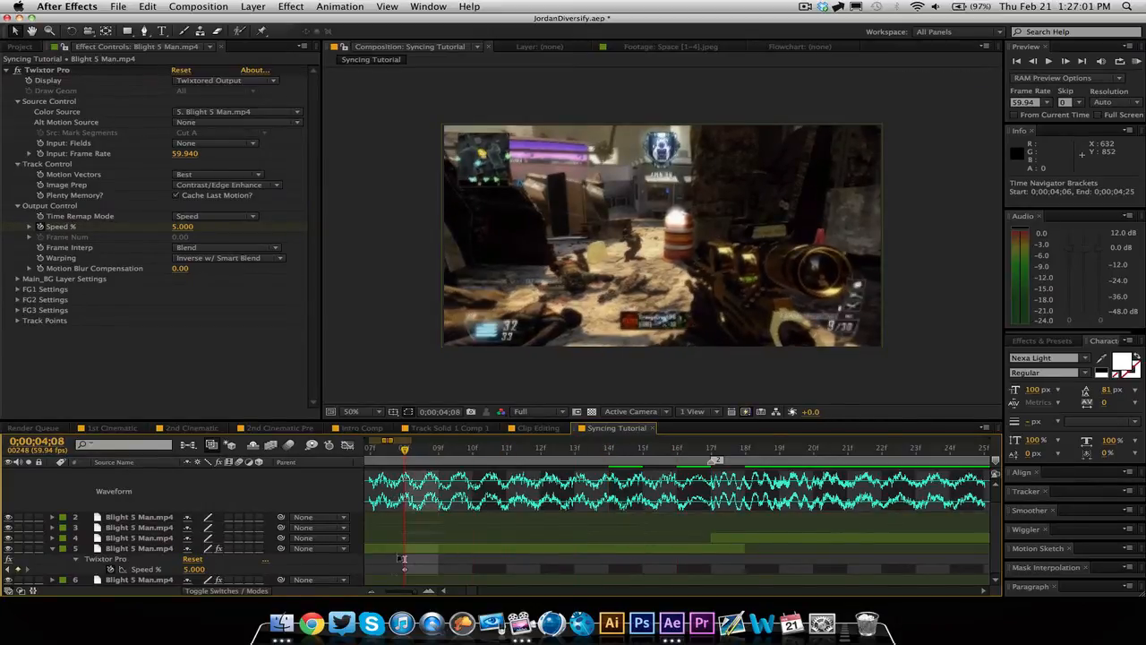
left_click(371, 591)
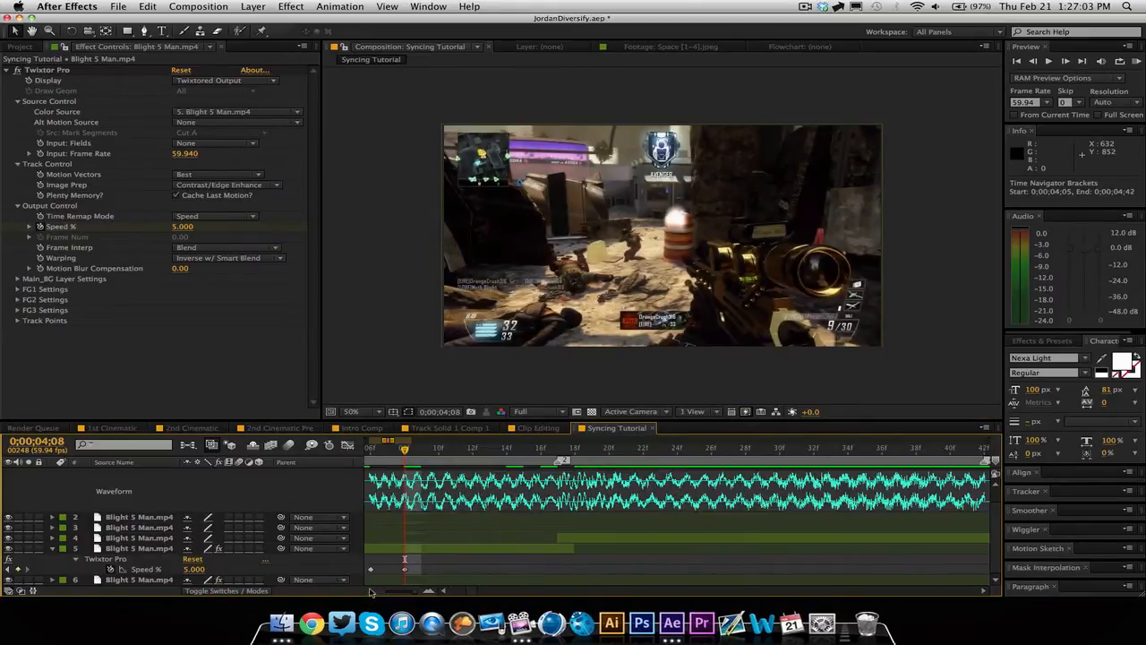
left_click(370, 591)
left_click(441, 591)
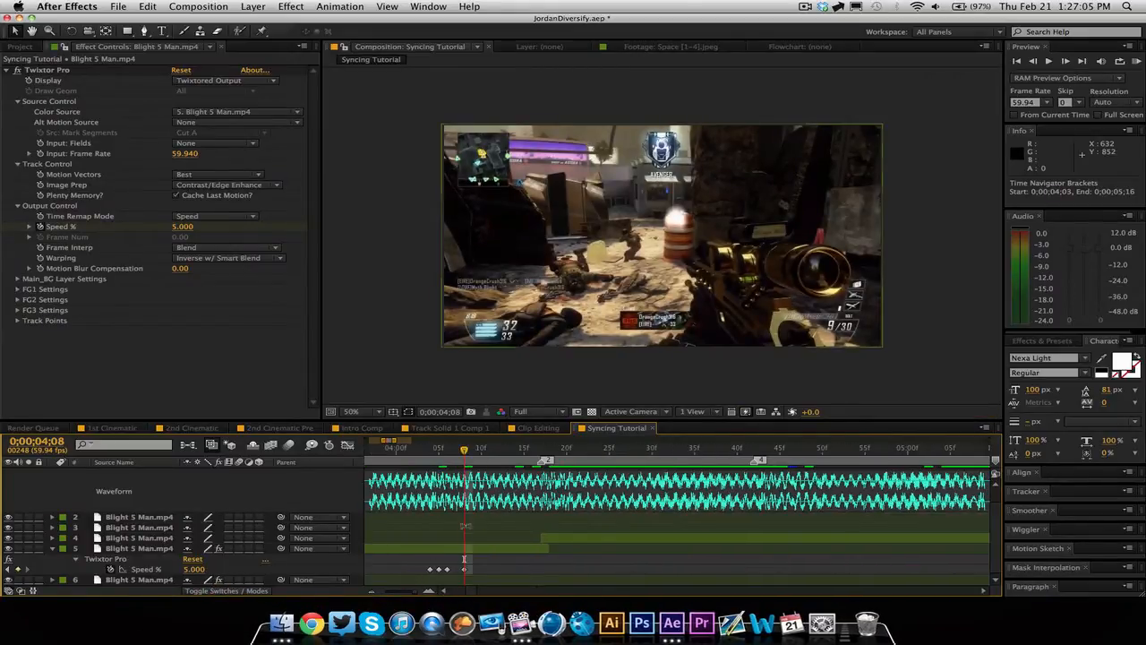
- Add a Speed % keyframe of 300 at 0;00;04;16 on the layer 5 clip, and move it one frame earlier to 0;00;04;15
left_click_drag(426, 453, 534, 470)
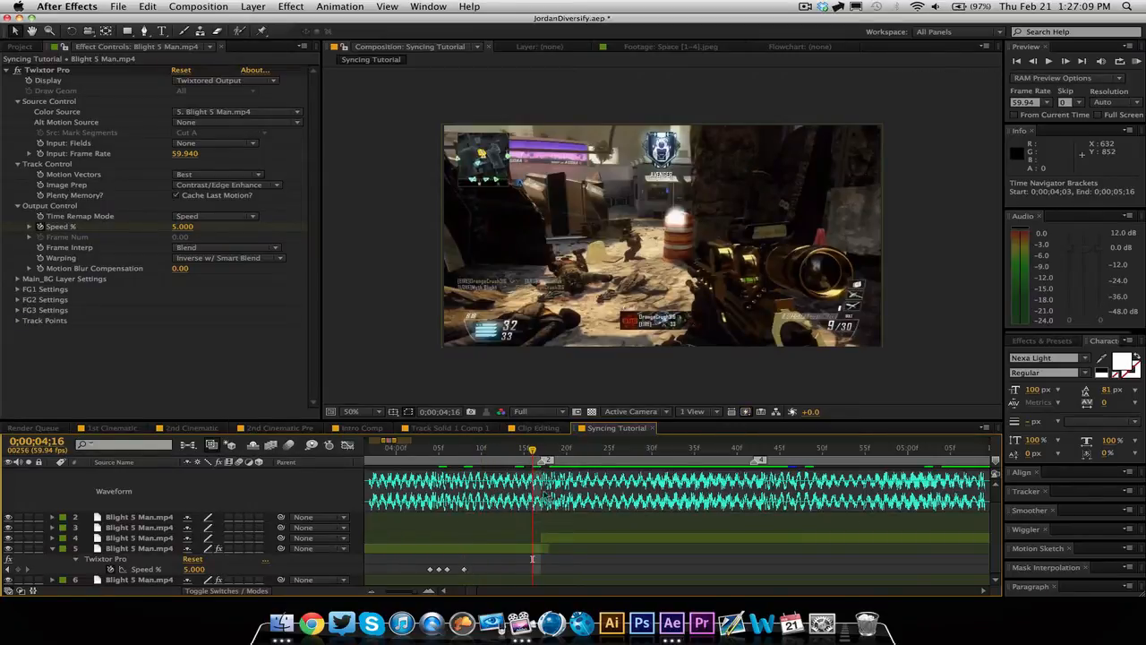
left_click(195, 570)
type("200")
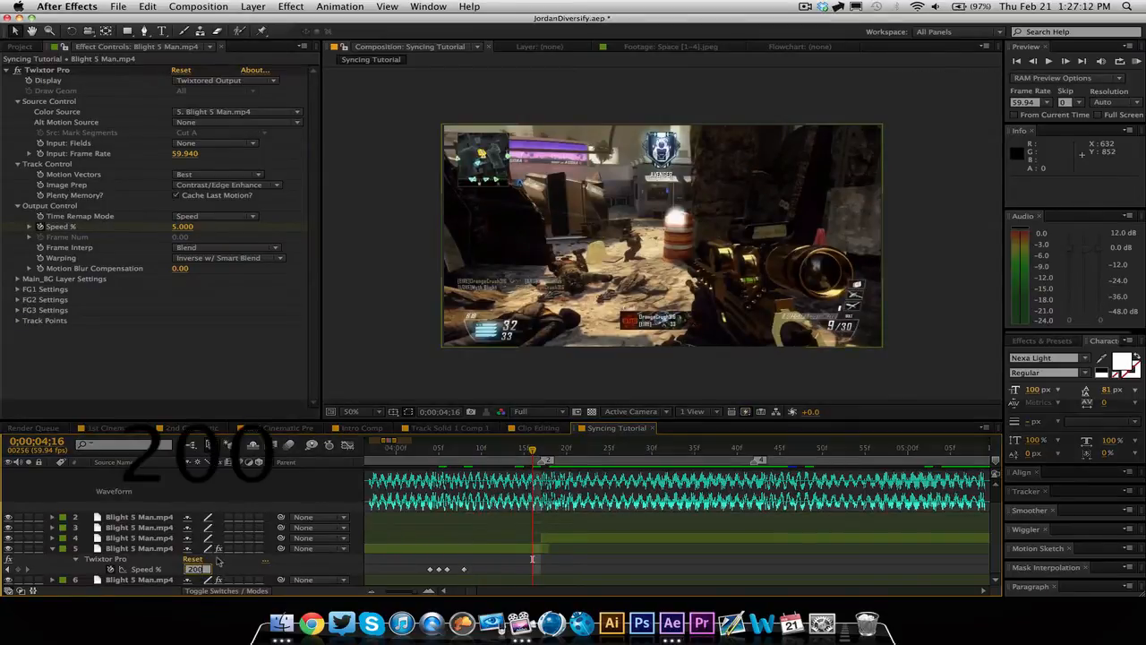
key("Return")
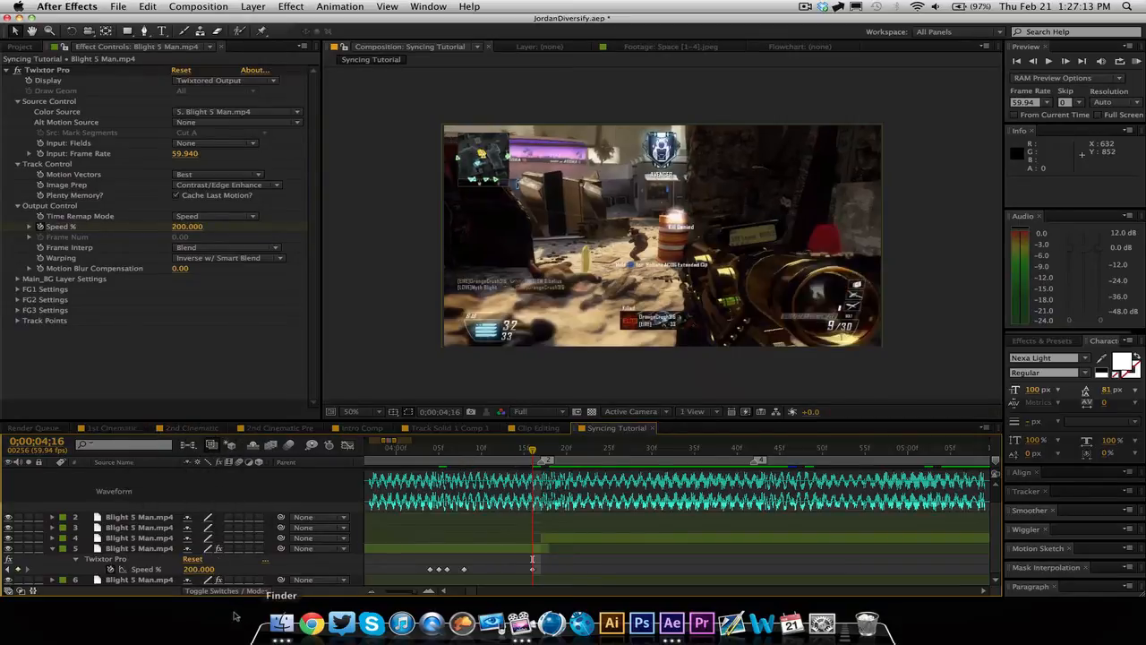
left_click(197, 569)
type("300")
key("Return")
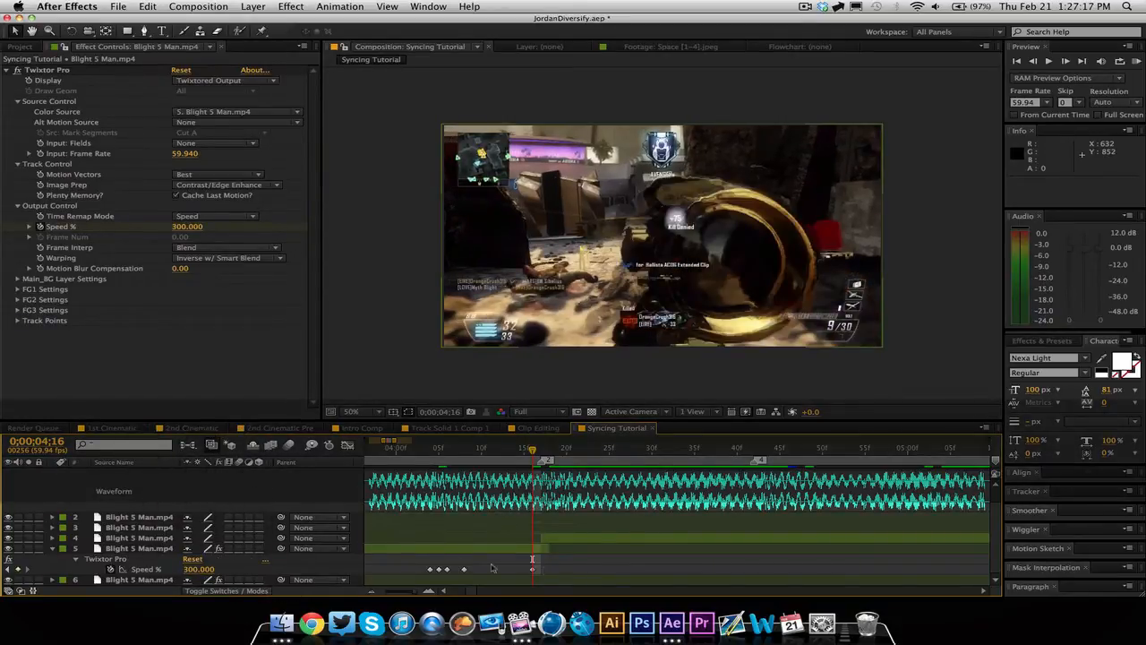
left_click_drag(533, 570, 526, 574)
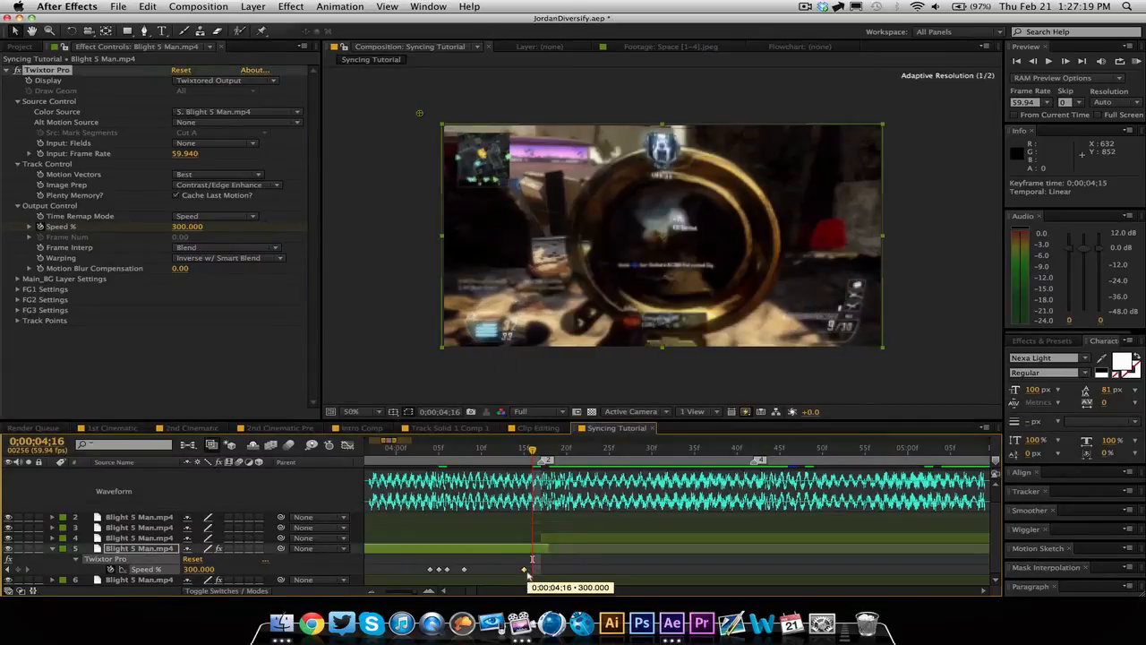
left_click(481, 448)
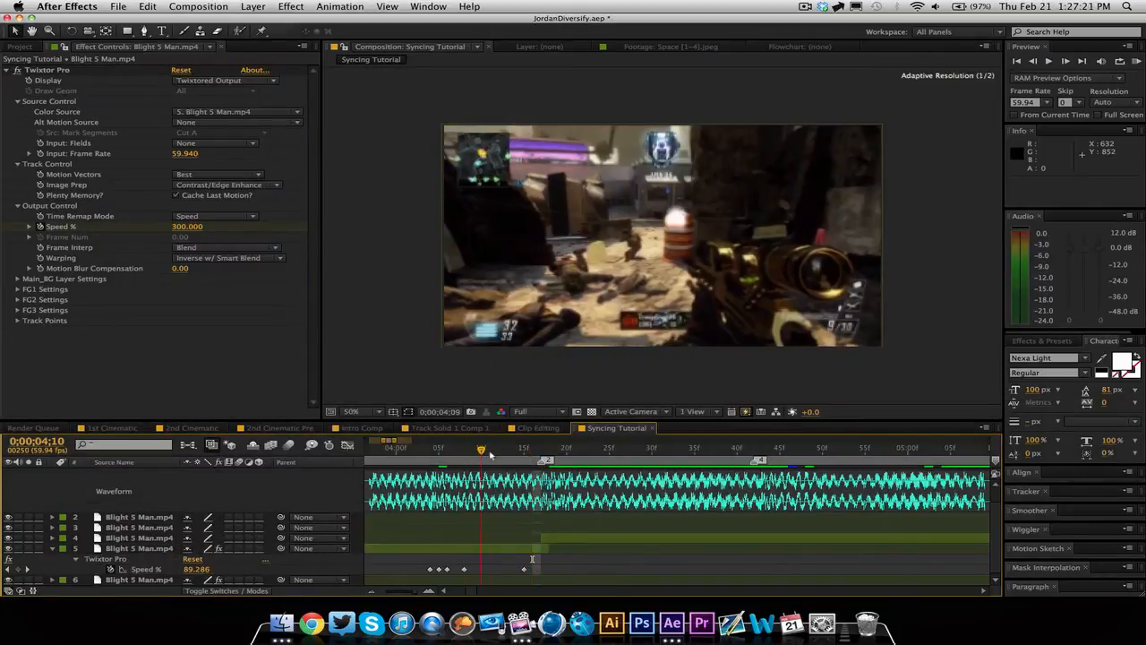
left_click_drag(489, 455, 545, 462)
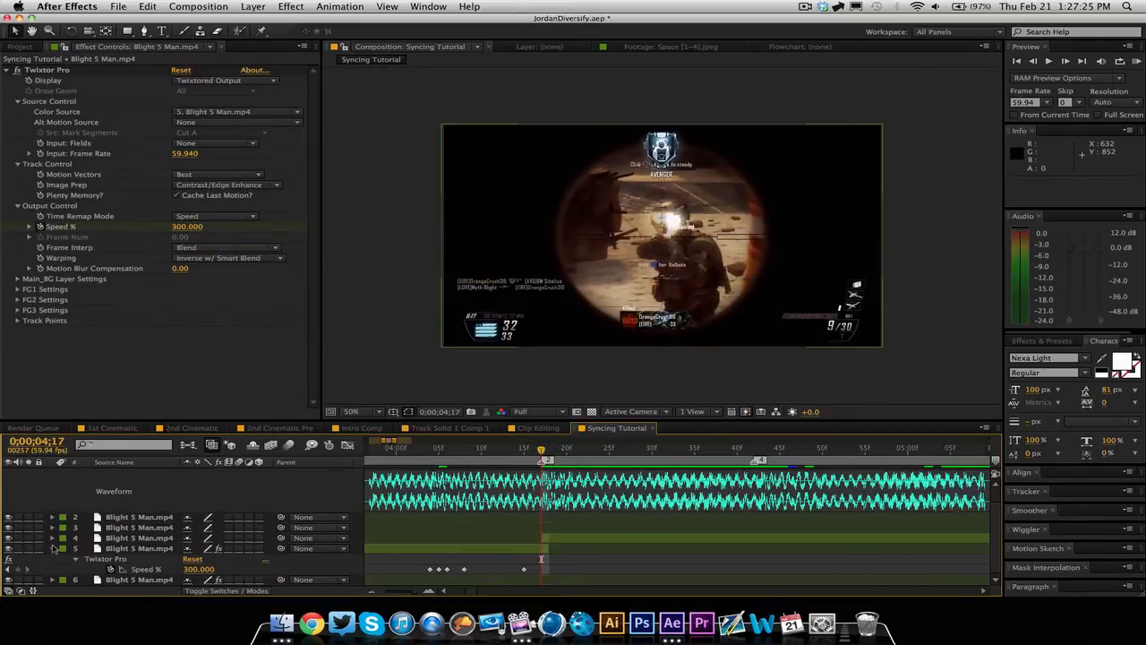
- Apply Twixtor Pro to the layer 4 clip and set its input frame rate to 59.94
left_click(52, 548)
left_click(563, 556)
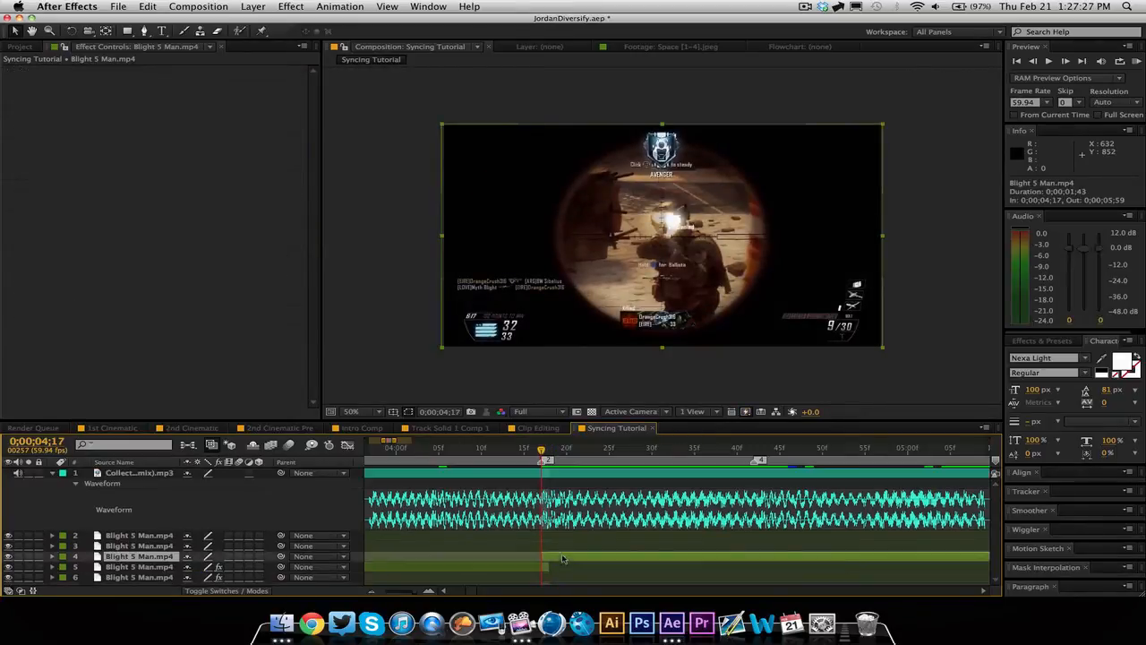
left_click(291, 8)
left_click(305, 31)
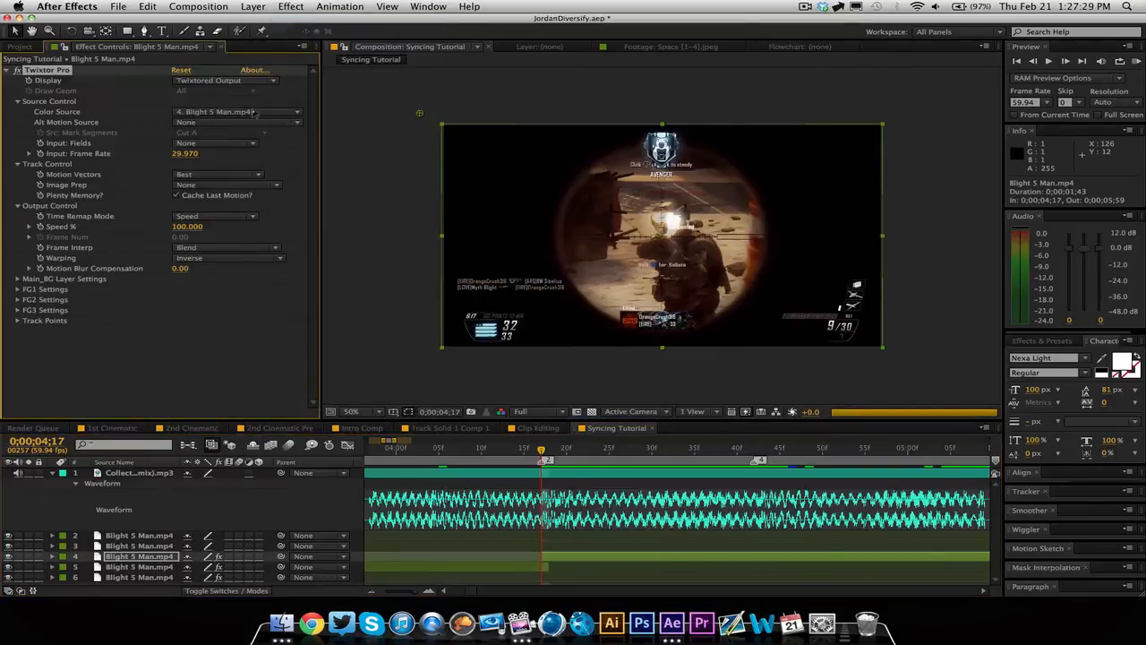
type("59")
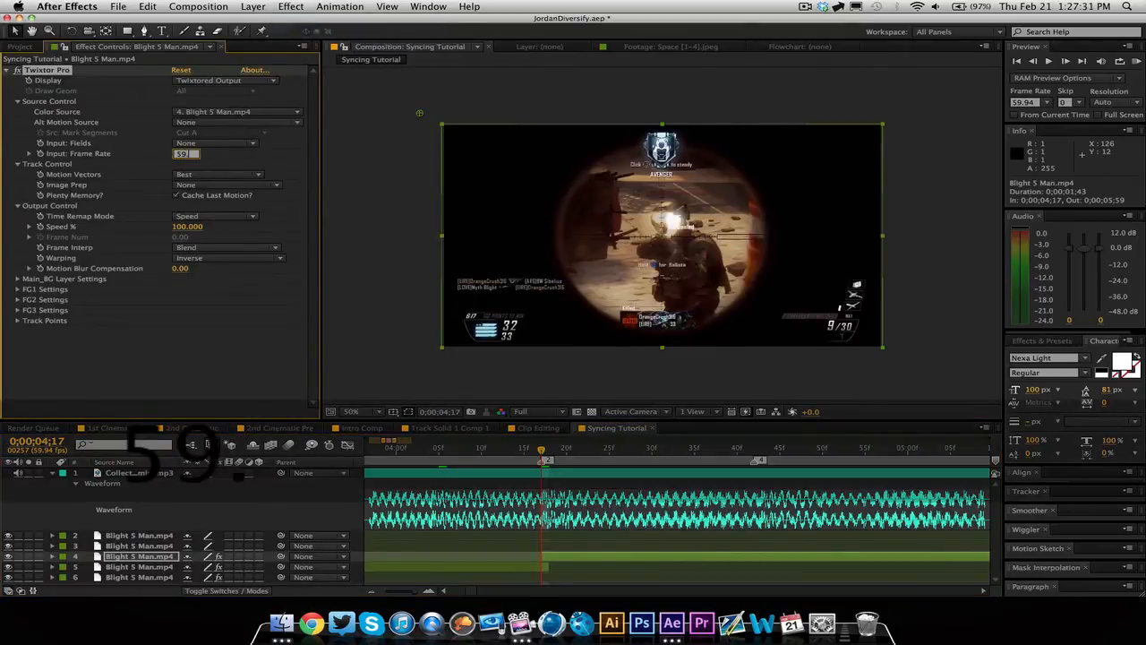
type(".94")
- Set the layer 4 clip's Twixtor Image Prep to Contrast/Edge Enhance and Warping to Inverse w/ Smart Blend
left_click(195, 185)
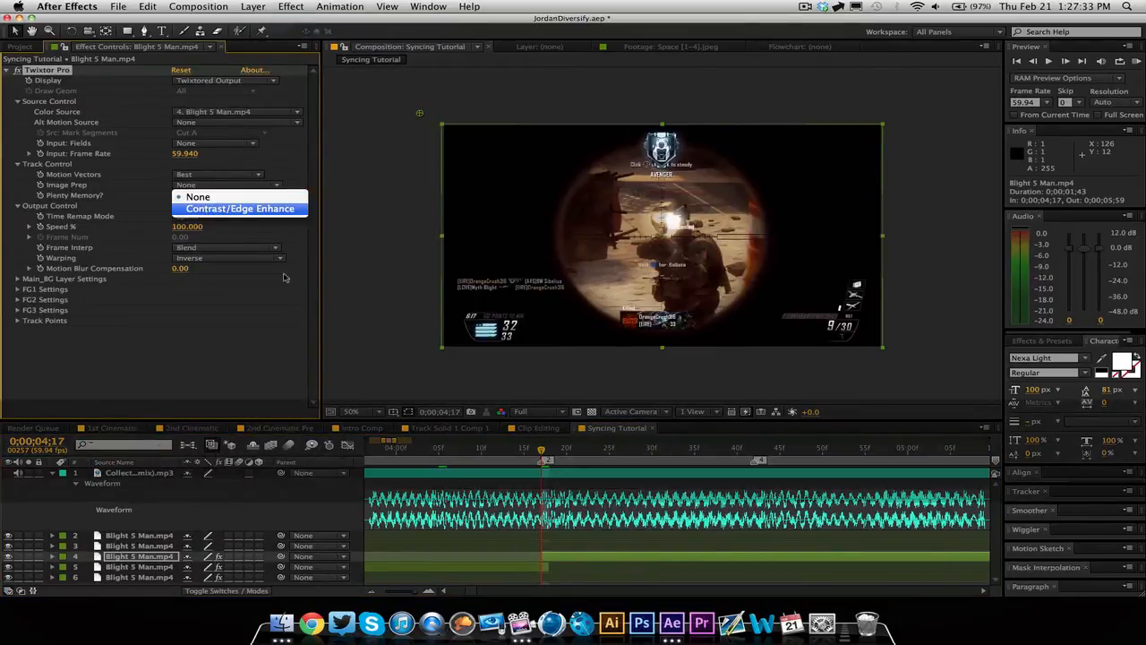
left_click(206, 209)
left_click(256, 260)
left_click(215, 280)
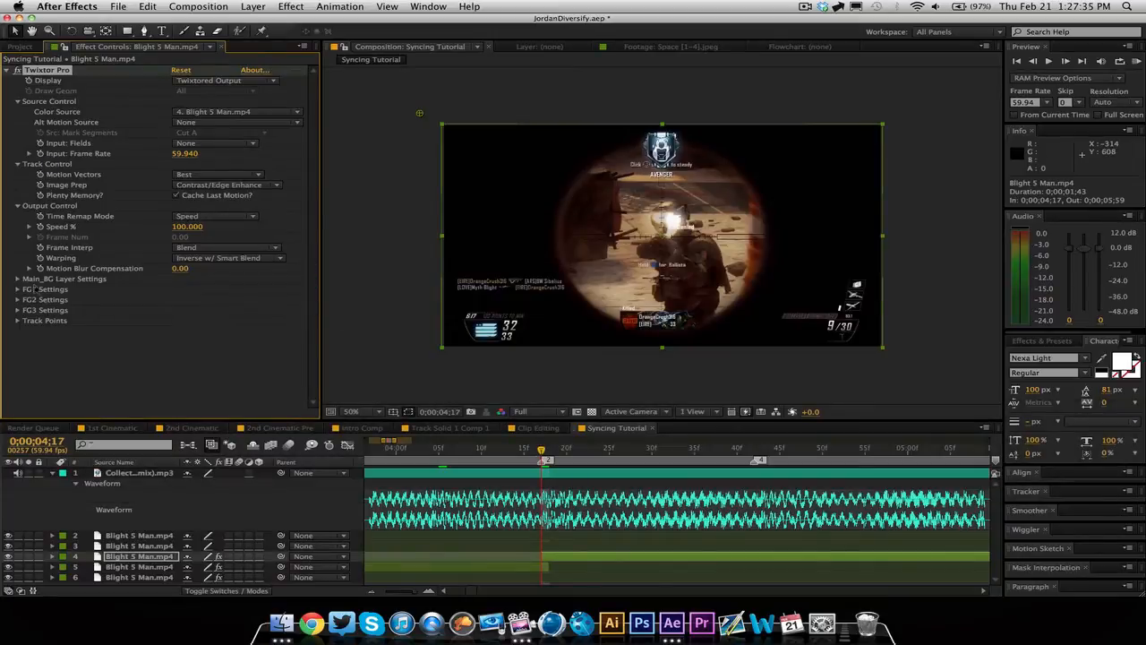
- Raise the Main_BG Sensitivity in the layer 4 clip's Twixtor background layer settings
left_click(17, 279)
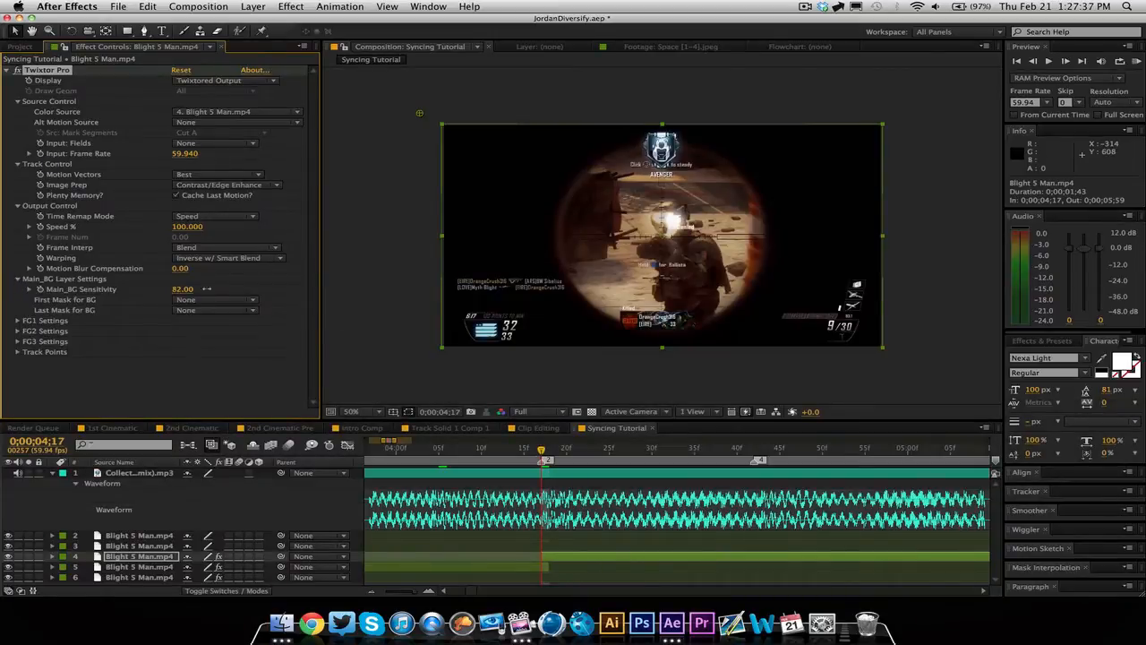
left_click_drag(207, 289, 229, 289)
left_click(17, 280)
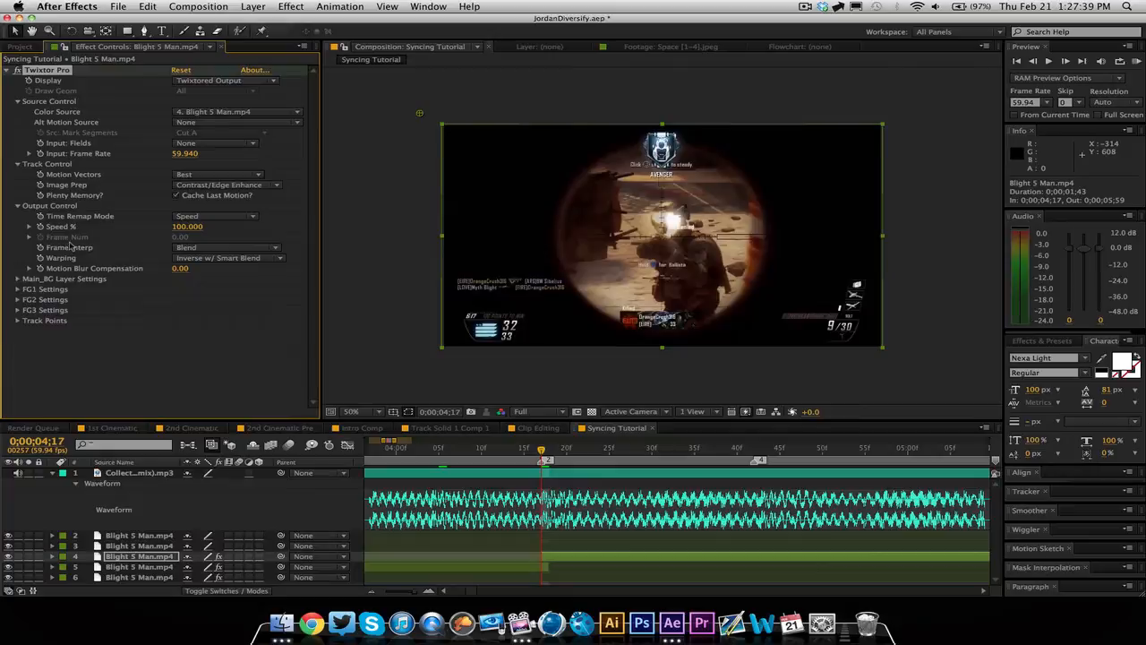
- Start keyframing Speed % at 100 on the layer 4 clip, and move that keyframe to 0;00;04;27
left_click(40, 226)
key("u")
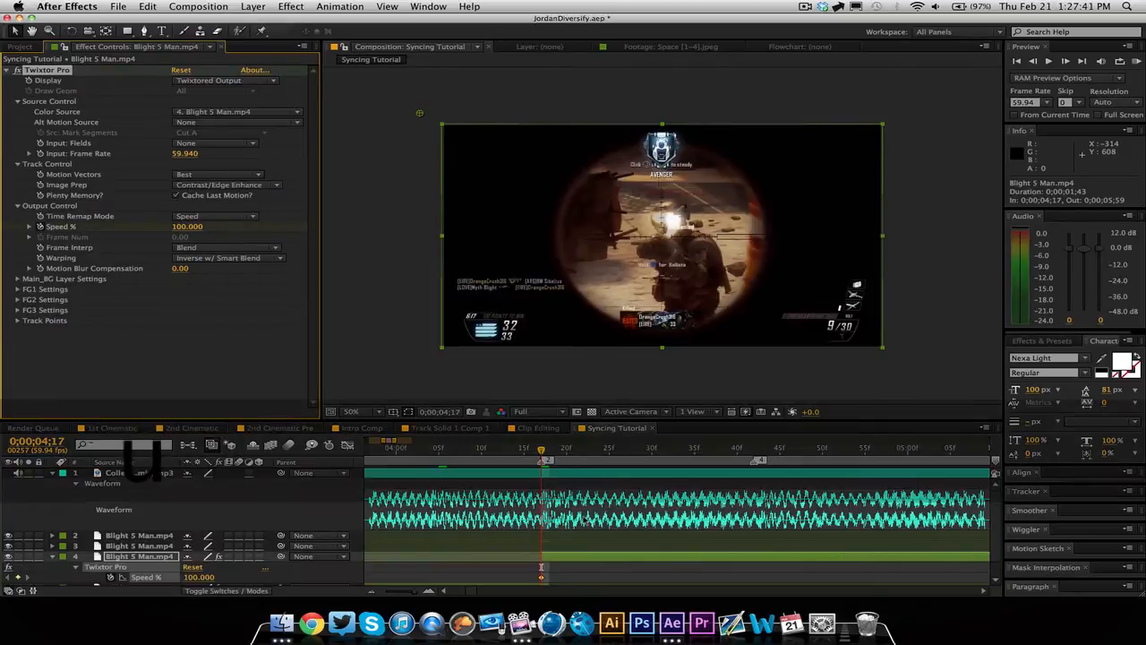
scroll(588, 522, "down", 1)
left_click_drag(543, 566, 674, 564)
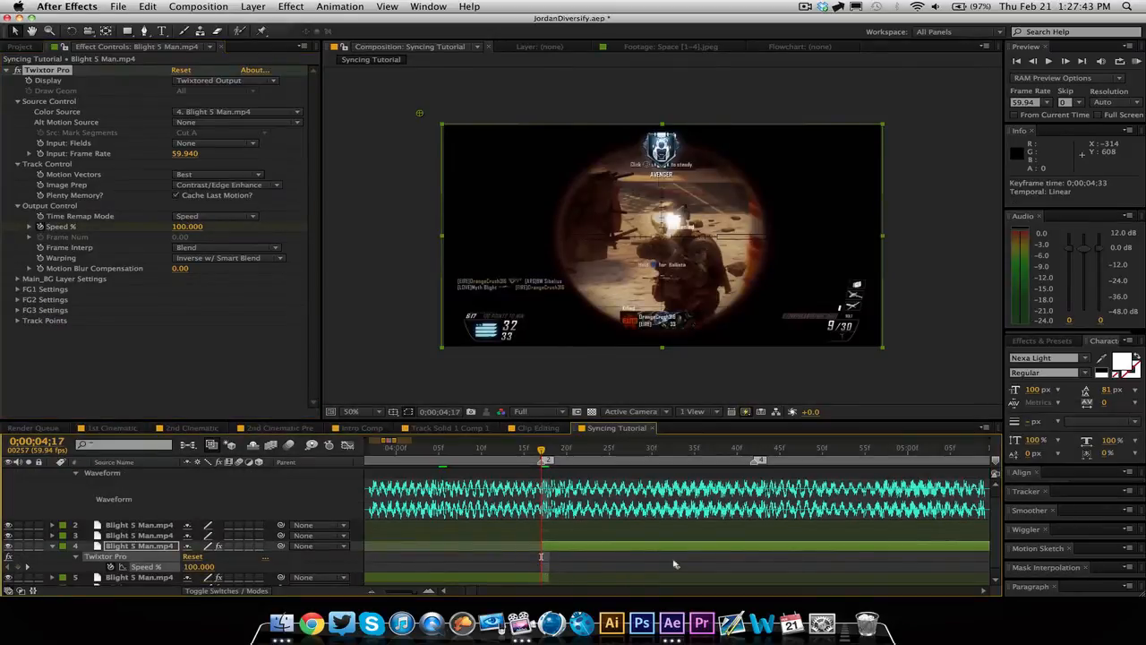
left_click_drag(566, 450, 644, 454)
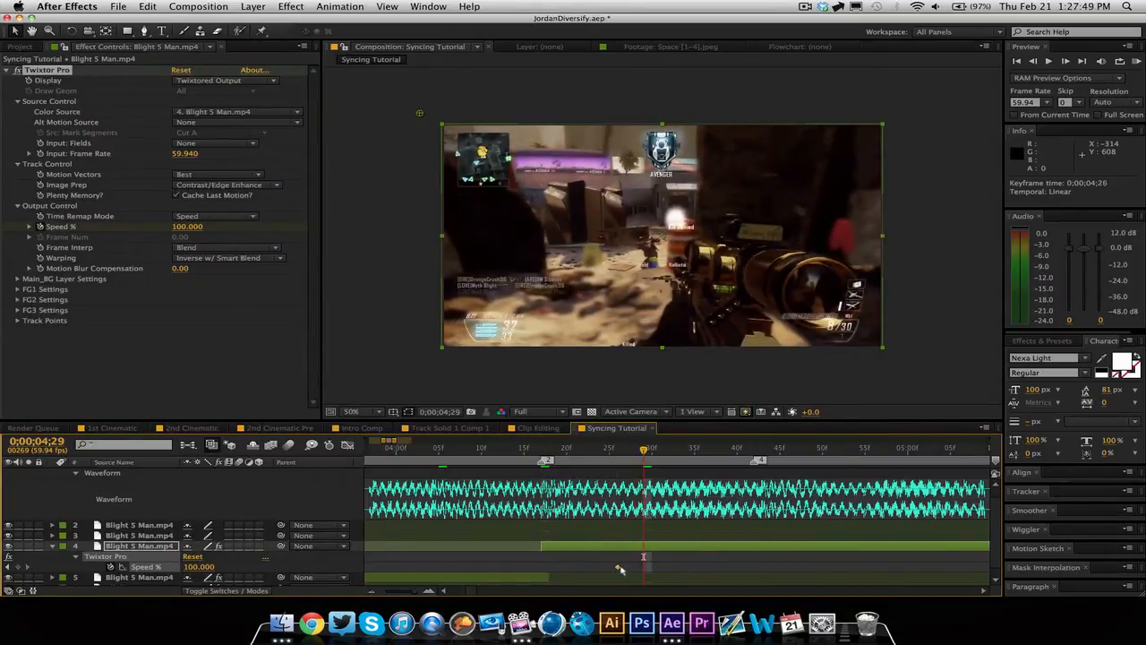
left_click_drag(618, 569, 626, 570)
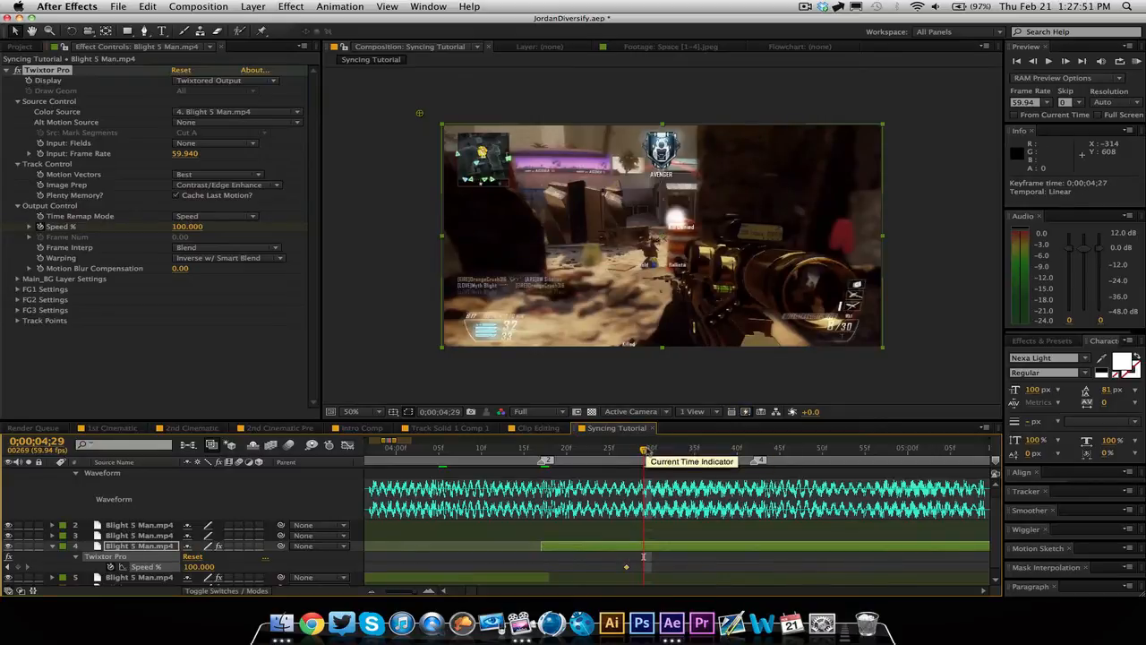
- Set Speed % to 5 at 0;00;04;31 on the layer 4 clip
left_click_drag(645, 450, 659, 451)
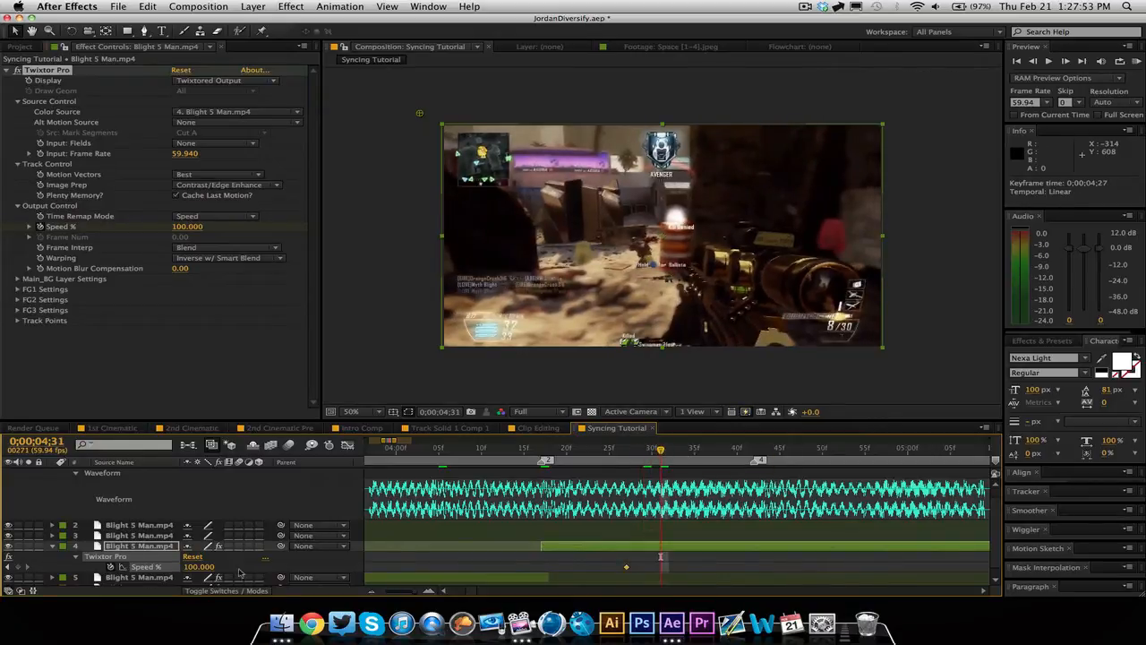
type("5")
key("Return")
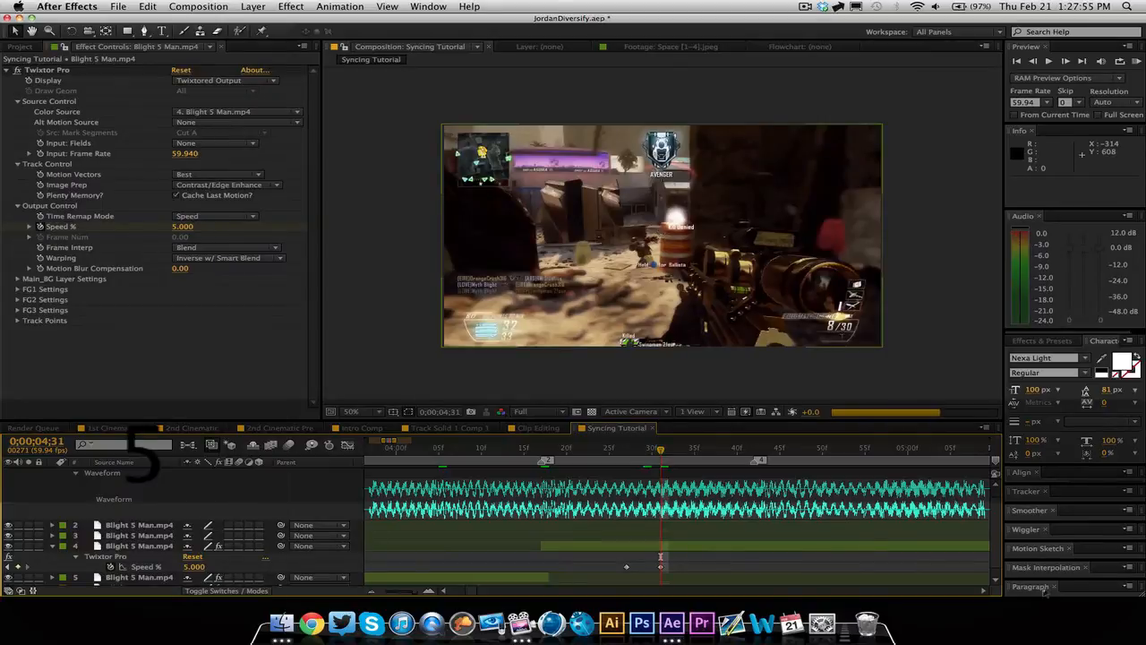
scroll(556, 484, "right", 5)
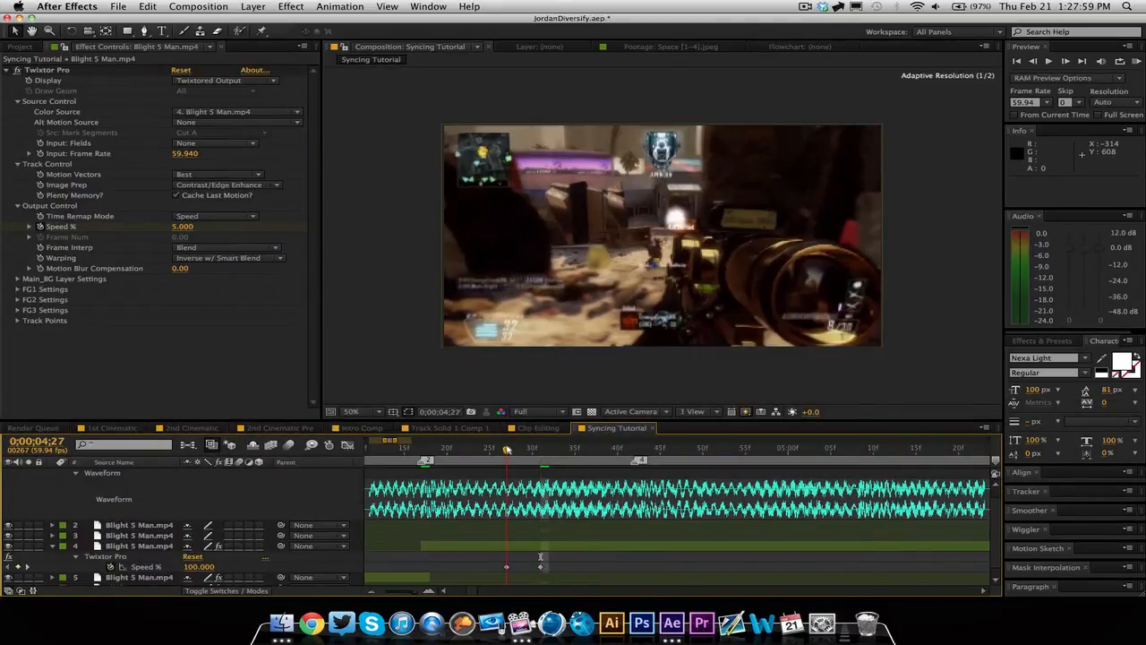
- Move the layer 4 clip's second Speed % keyframe to 0;00;04;32 and add a hold keyframe of 5 at 0;00;04;42
left_click_drag(508, 449, 625, 450)
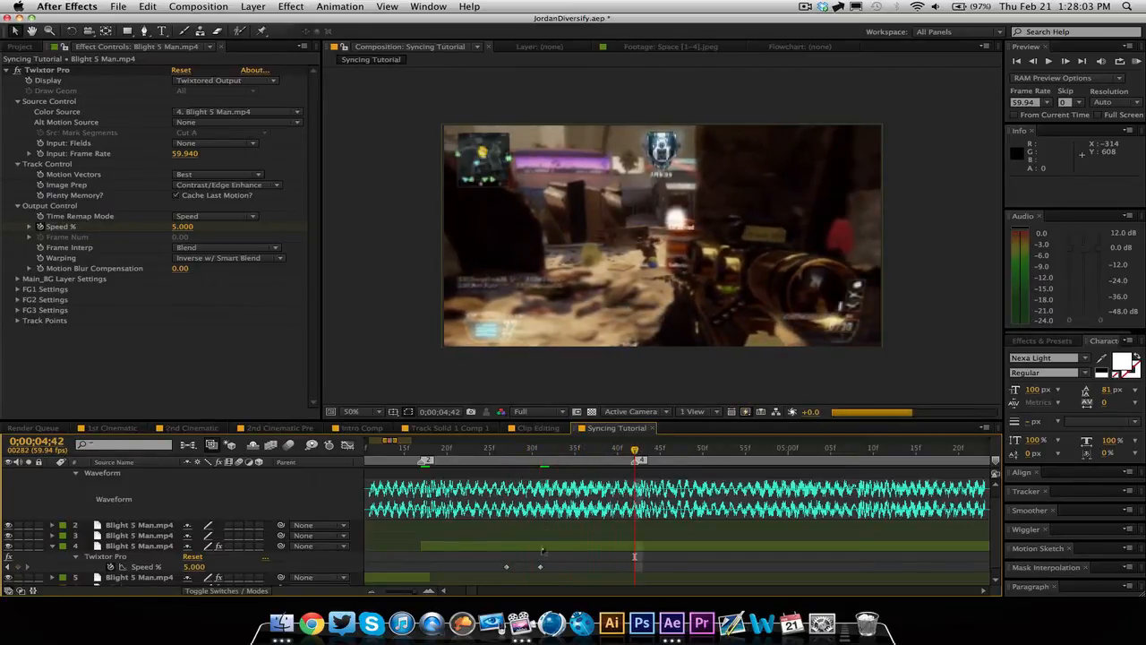
left_click_drag(541, 566, 549, 568)
left_click_drag(505, 452, 404, 491)
left_click_drag(429, 493, 637, 495)
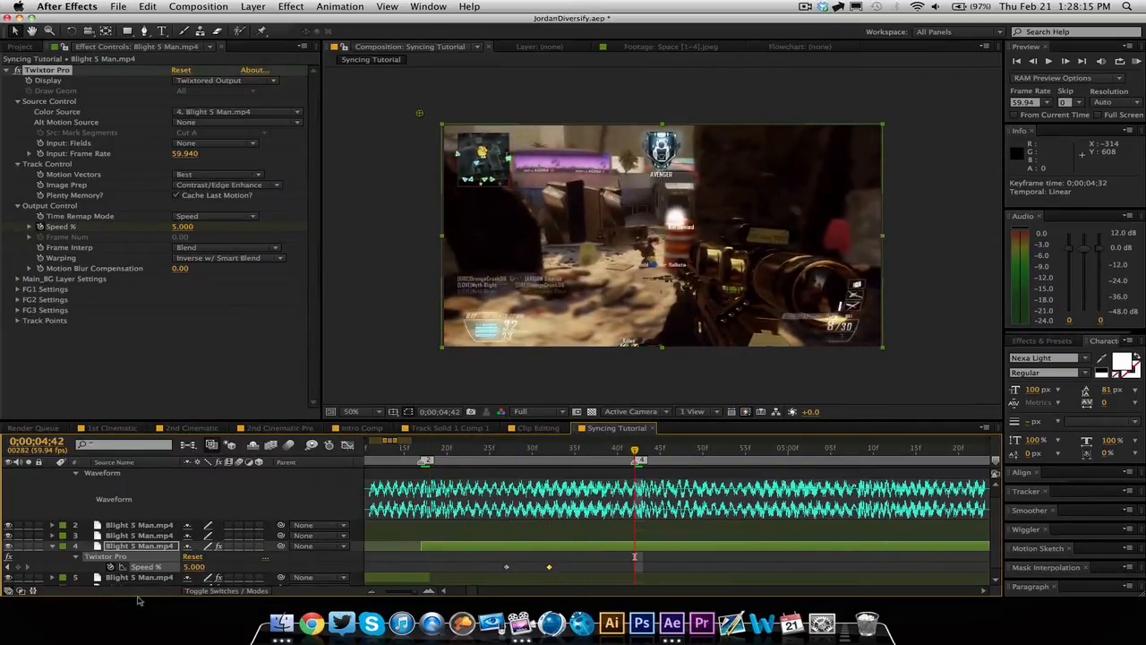
left_click(18, 567)
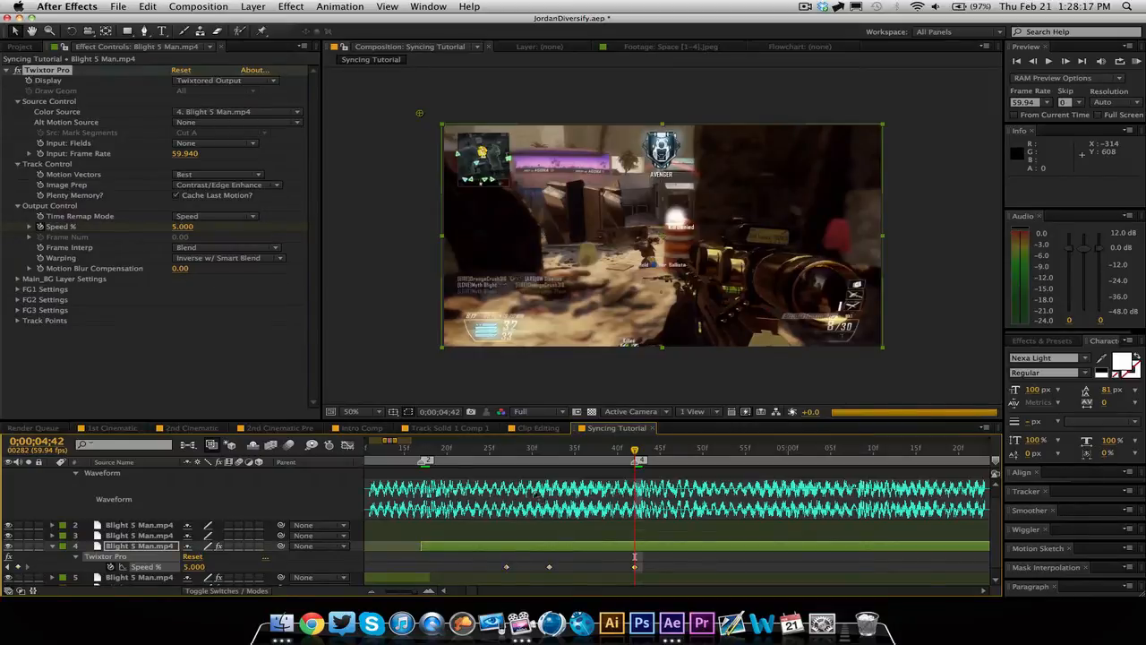
- Create a speed burst on the layer 4 clip with Speed % keyframes of 500 at 0;00;04;43 and 0;00;04;44
left_click_drag(637, 455, 643, 455)
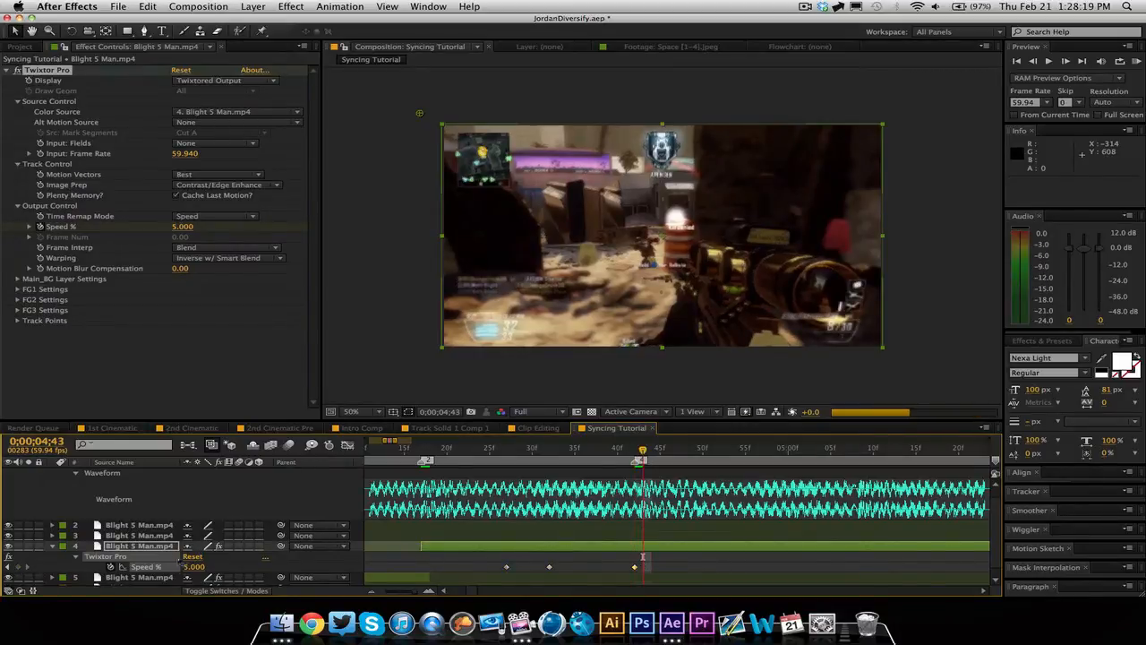
left_click(194, 567)
type("500")
key("Return")
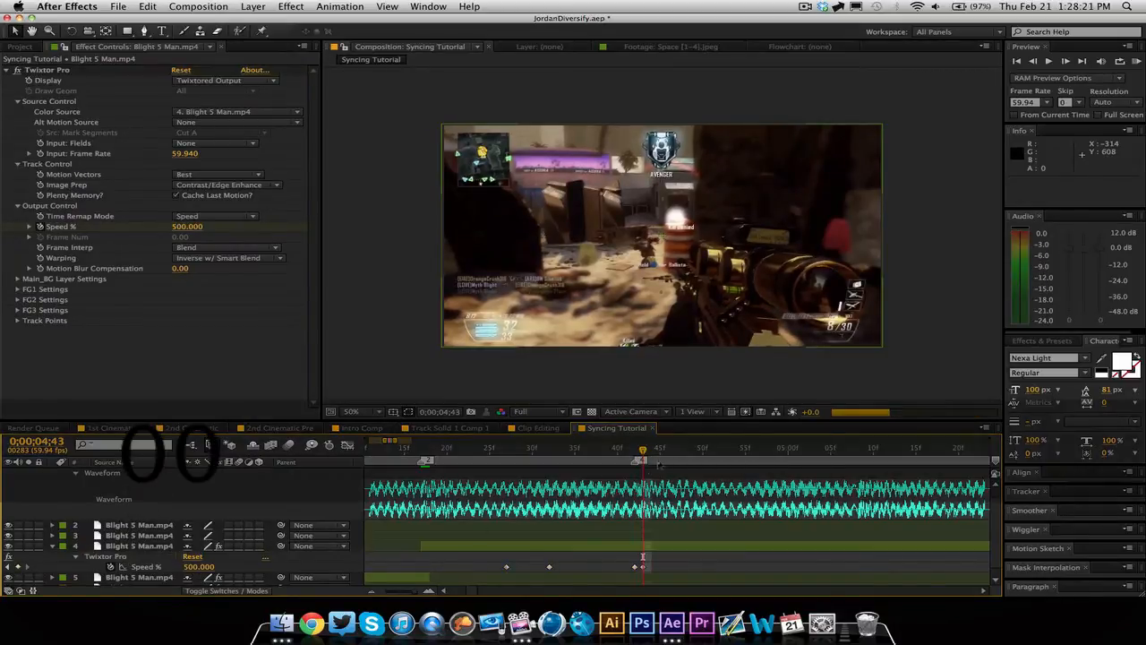
left_click_drag(643, 453, 654, 457)
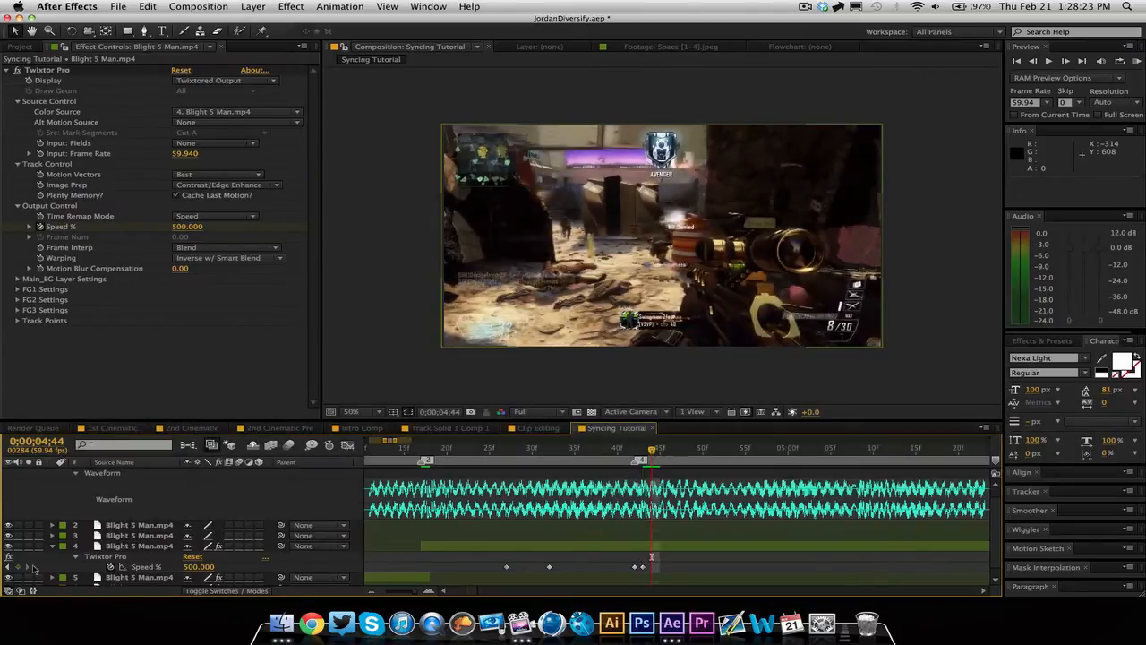
left_click(24, 568)
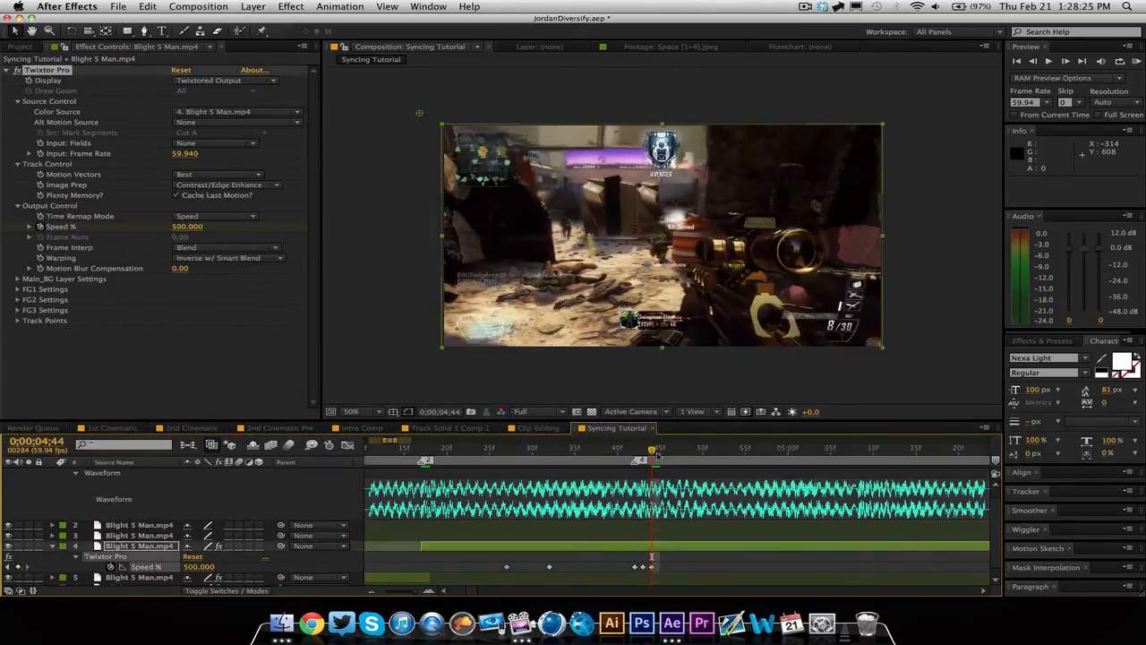
- Set Speed % to 5 at 0;00;04;46 on the layer 4 clip and preview up to the next beat at 0;00;05;08
left_click_drag(654, 452, 669, 453)
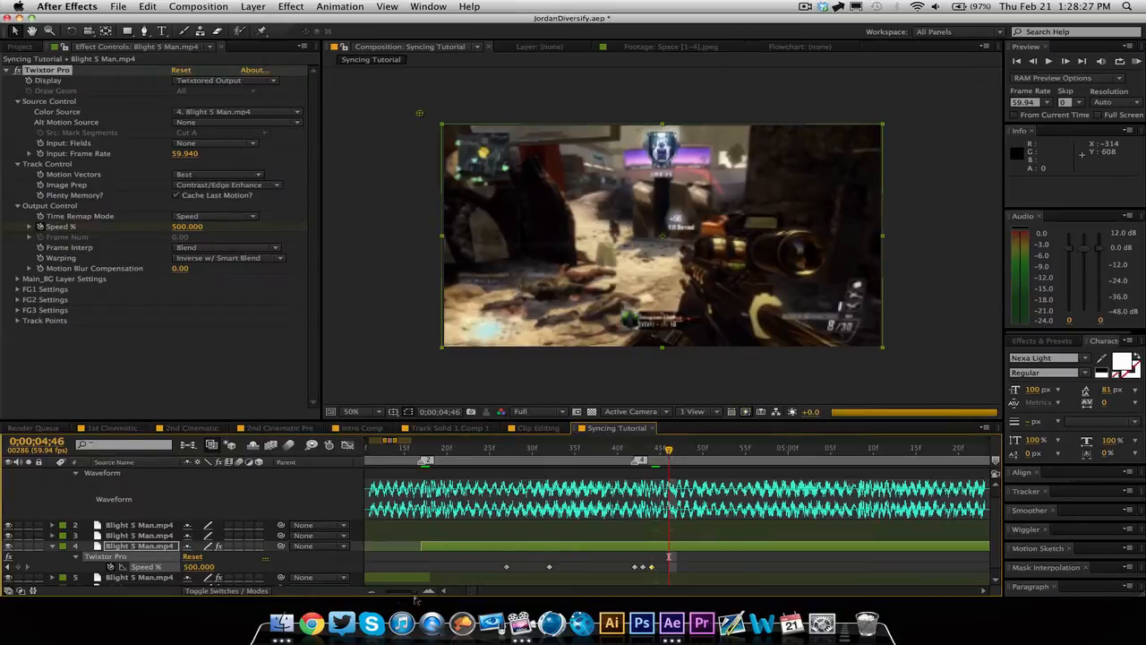
type("5")
key("Return")
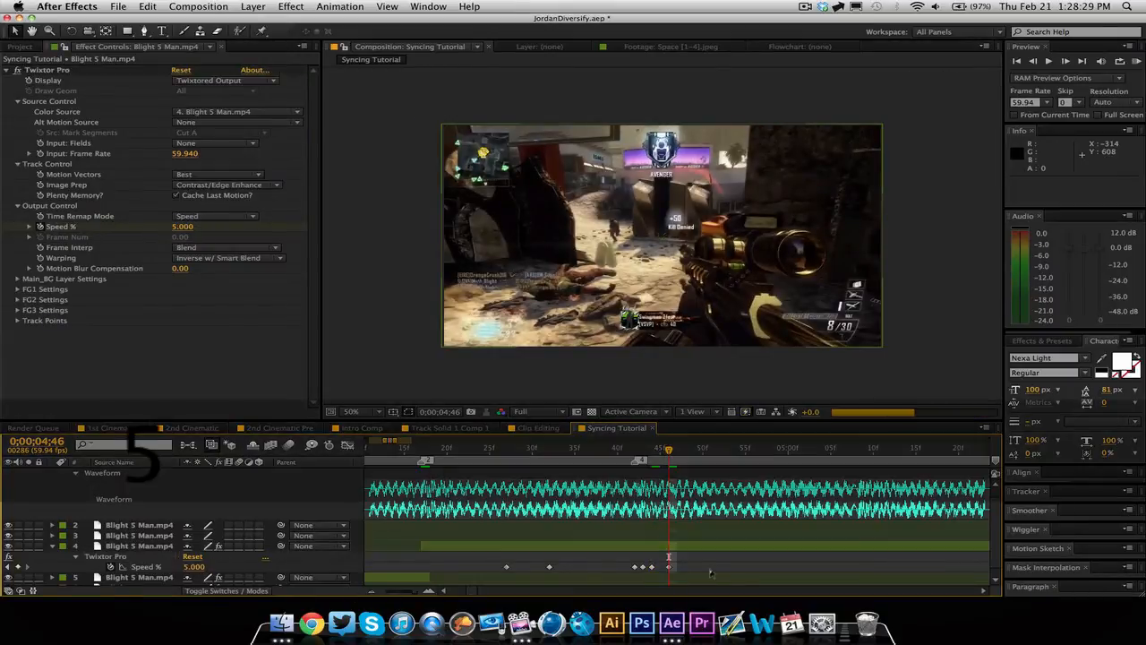
left_click(983, 592)
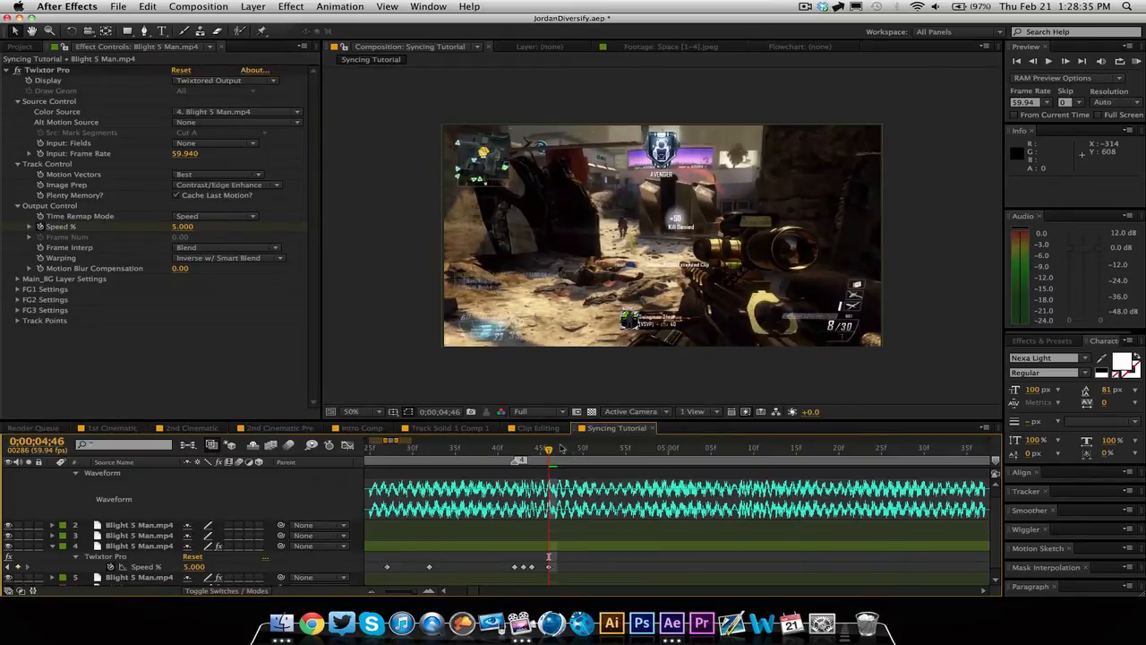
key("space")
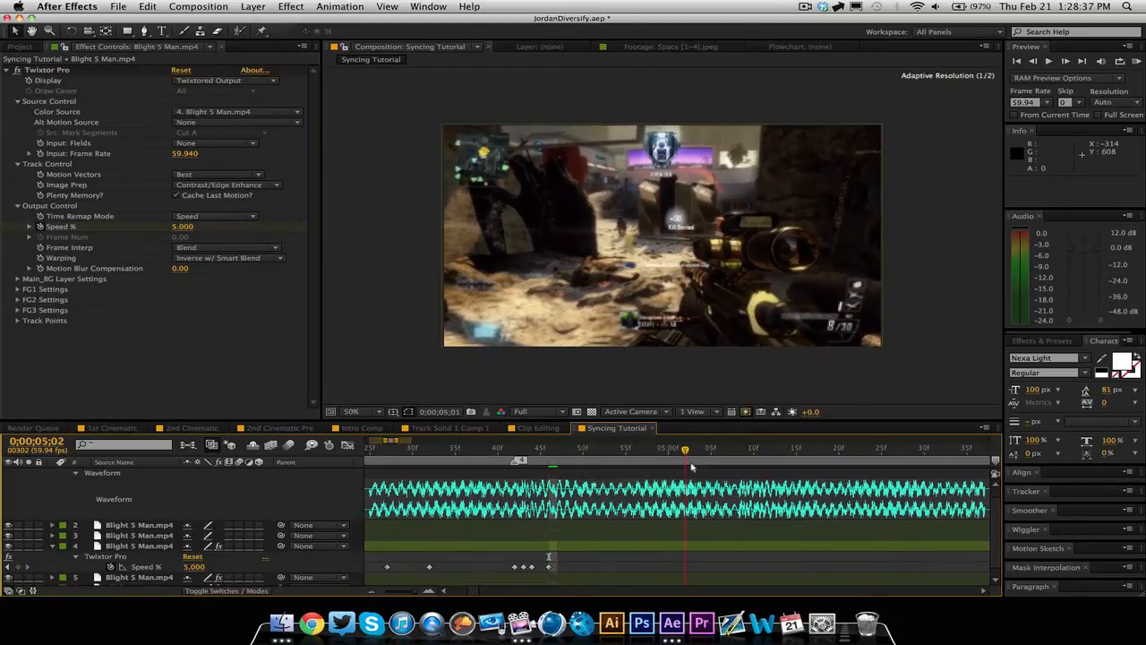
key("super")
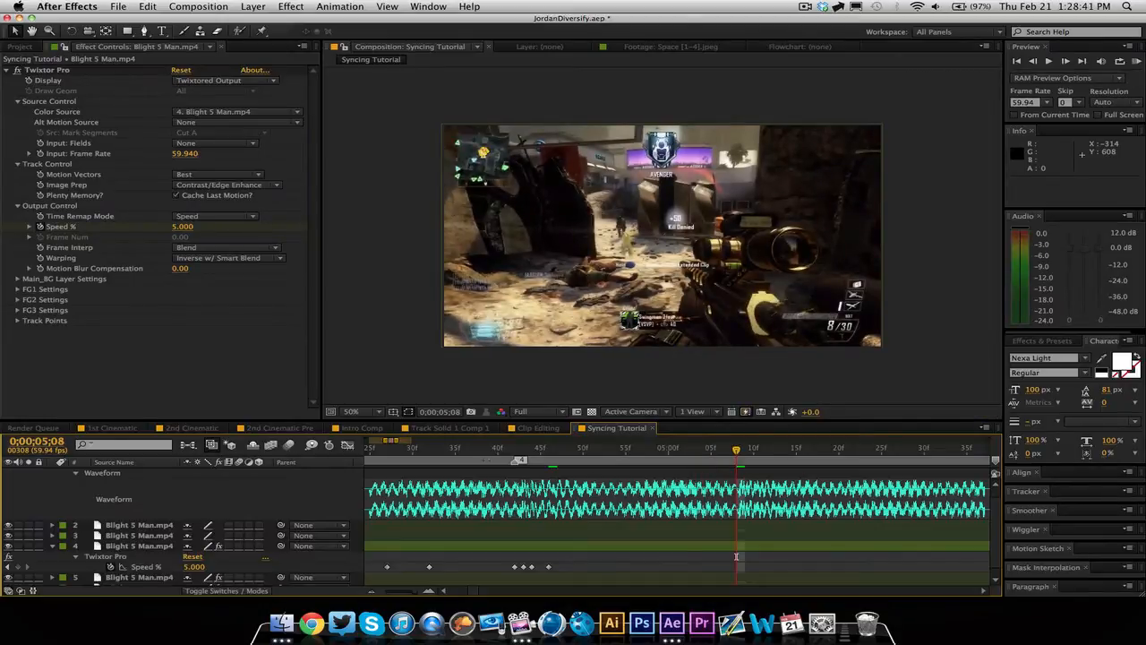
- Raise the layer 4 clip's burst keyframes at 0;00;04;43 and 0;00;04;44 to a Speed % of 700
left_click(522, 453)
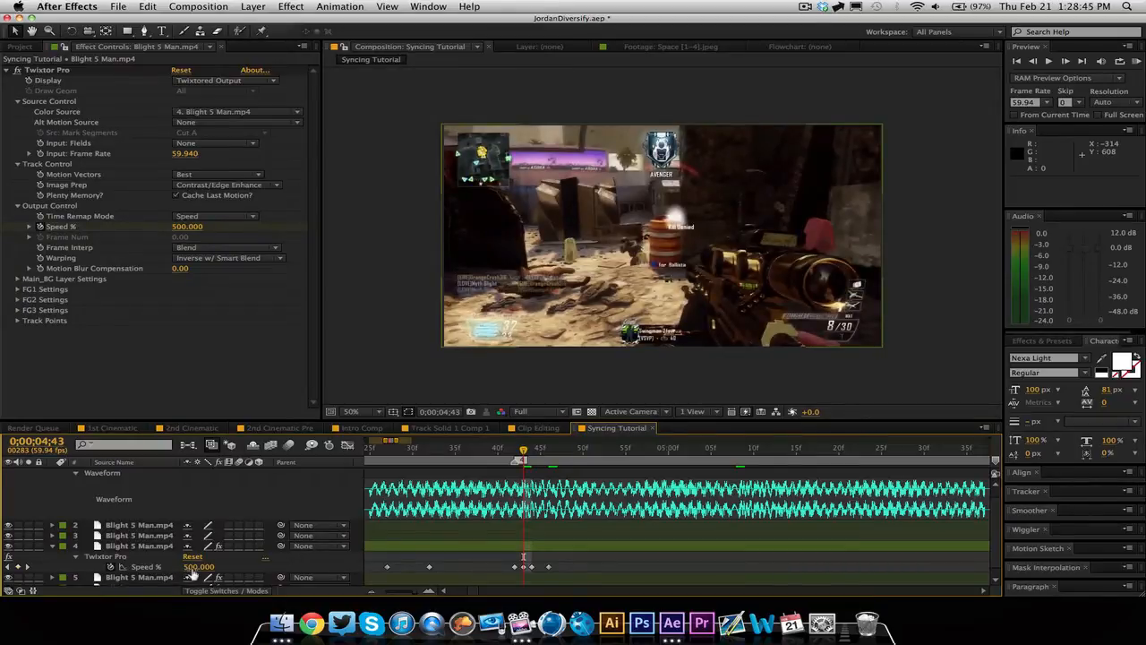
mouse_move(522, 459)
left_mouse_down()
mouse_move(510, 460)
mouse_move(606, 463)
mouse_move(516, 461)
left_mouse_up()
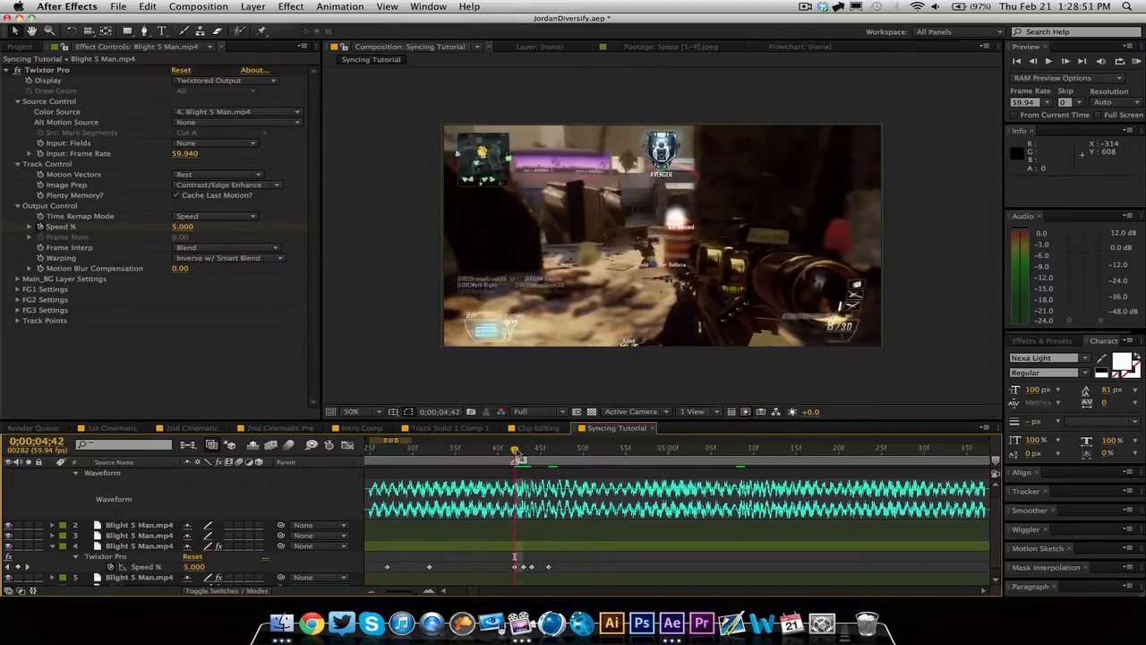
left_click(522, 454)
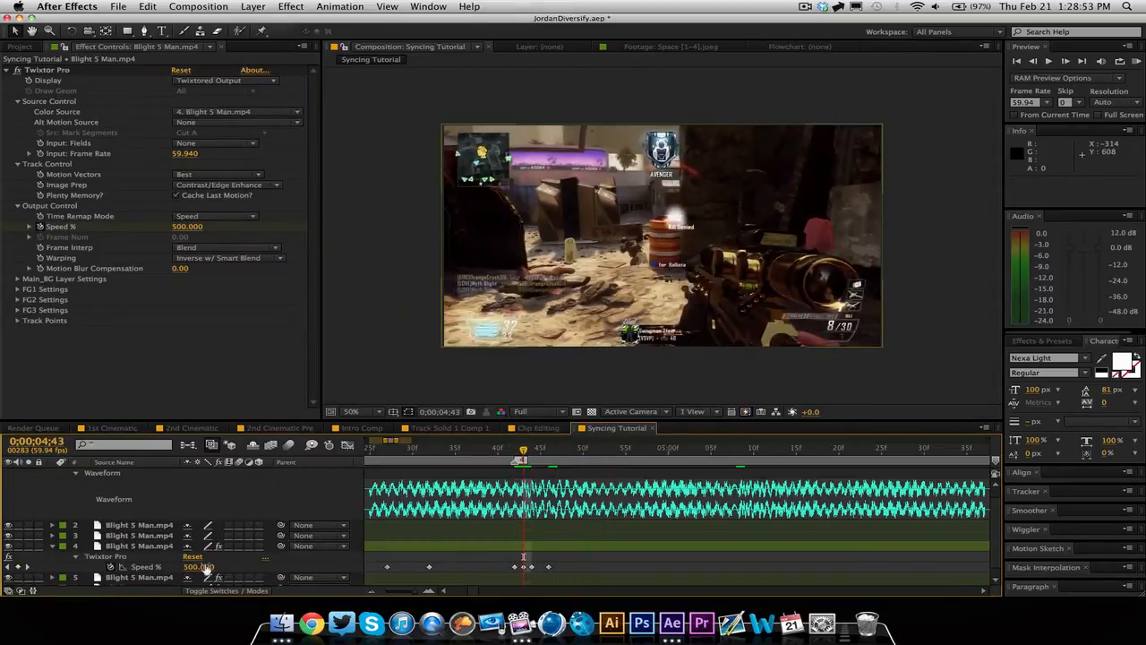
left_click(199, 567)
type("700")
key("Return")
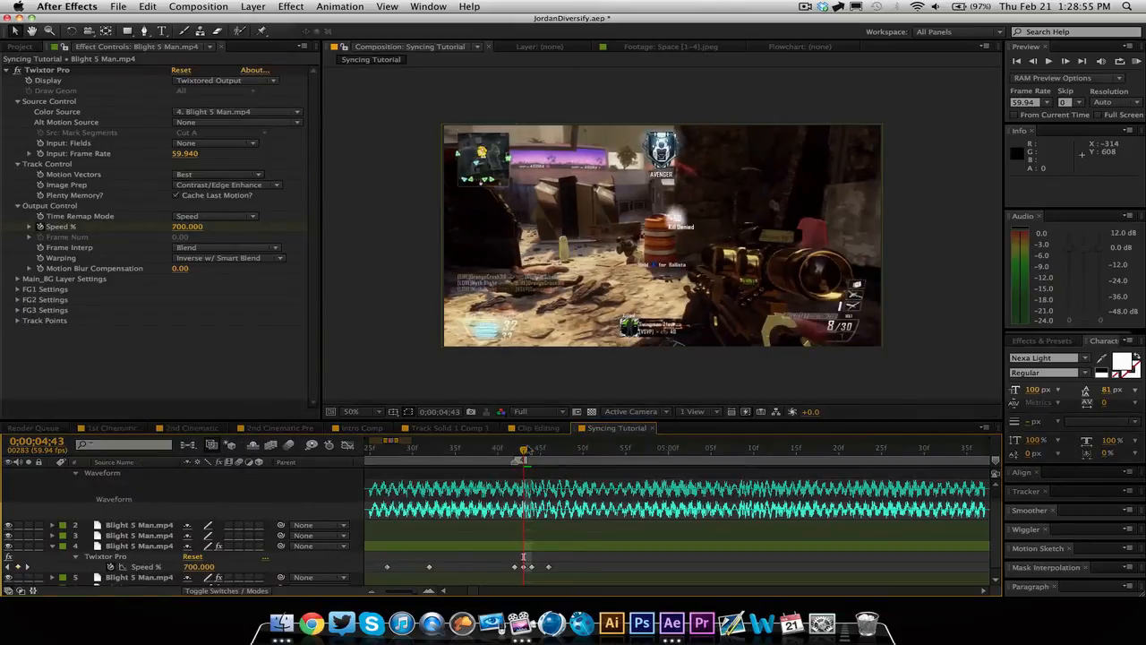
left_click(531, 450)
left_click(209, 567)
type("7")
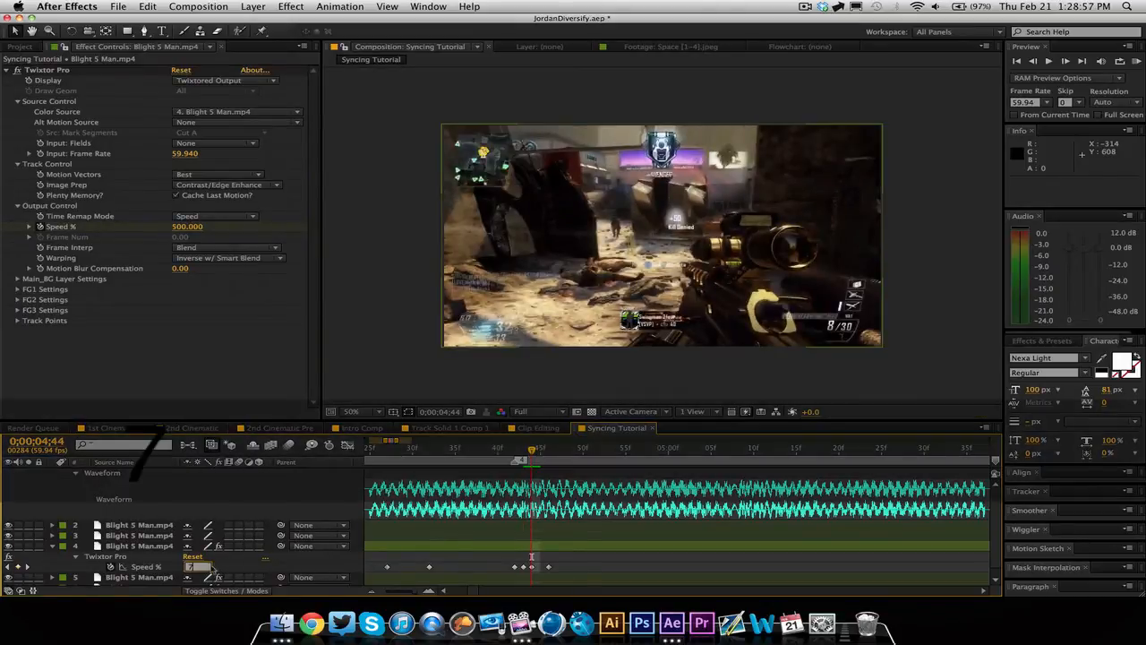
type("00")
key("Return")
- Copy the four Speed % burst keyframes on the layer 4 clip and paste them at the beat at 0;00;05;08
left_click_drag(533, 450, 734, 471)
left_click(984, 591)
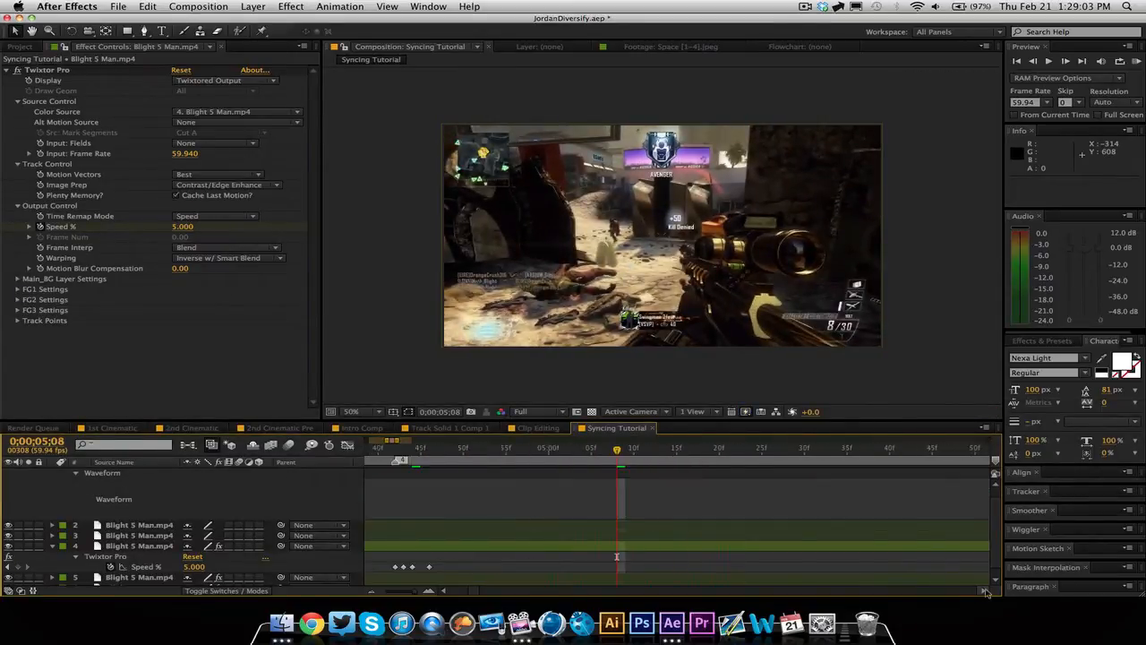
left_click(985, 591)
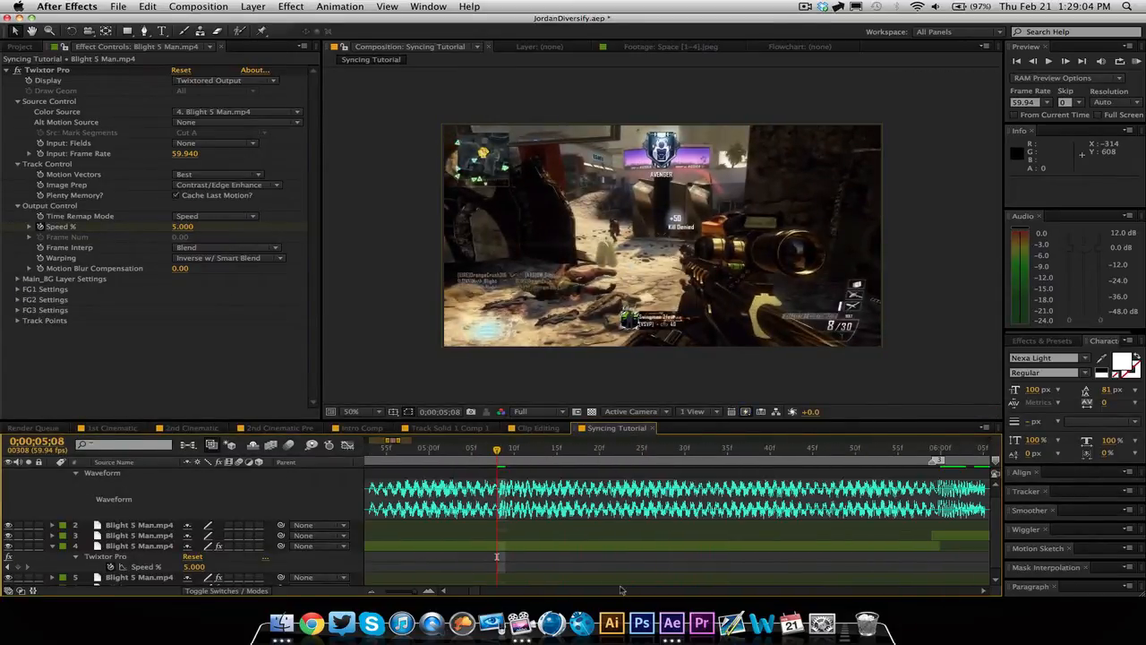
left_click(369, 591)
left_click(400, 566)
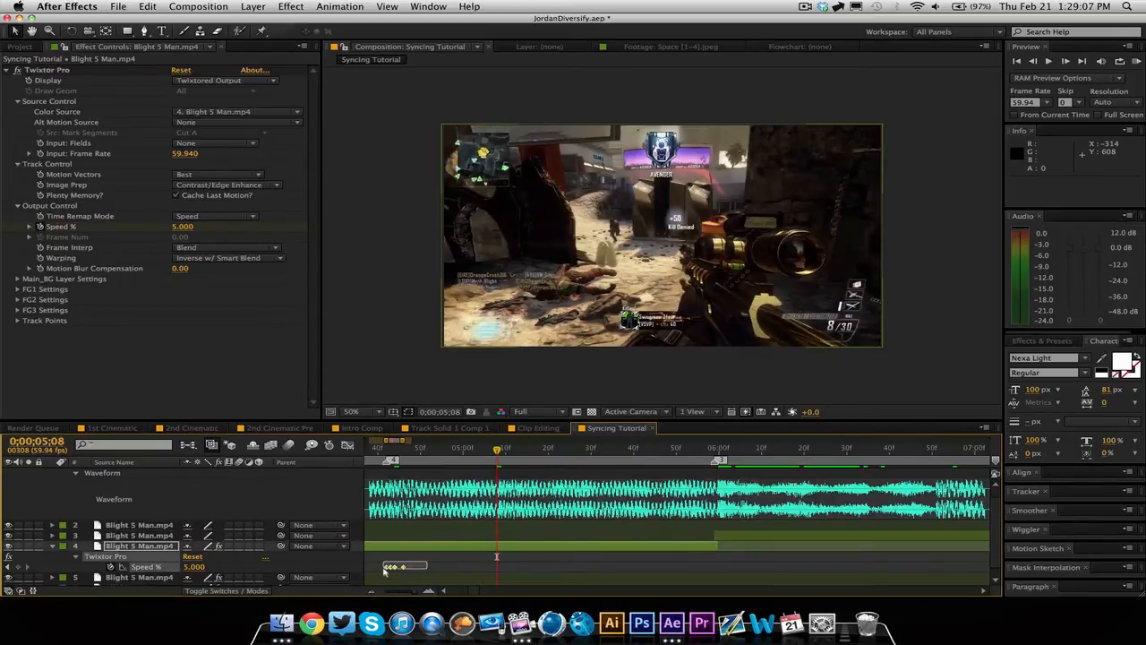
mouse_move(384, 570)
left_mouse_down()
mouse_move(401, 565)
mouse_move(377, 570)
left_mouse_up()
left_click(415, 564)
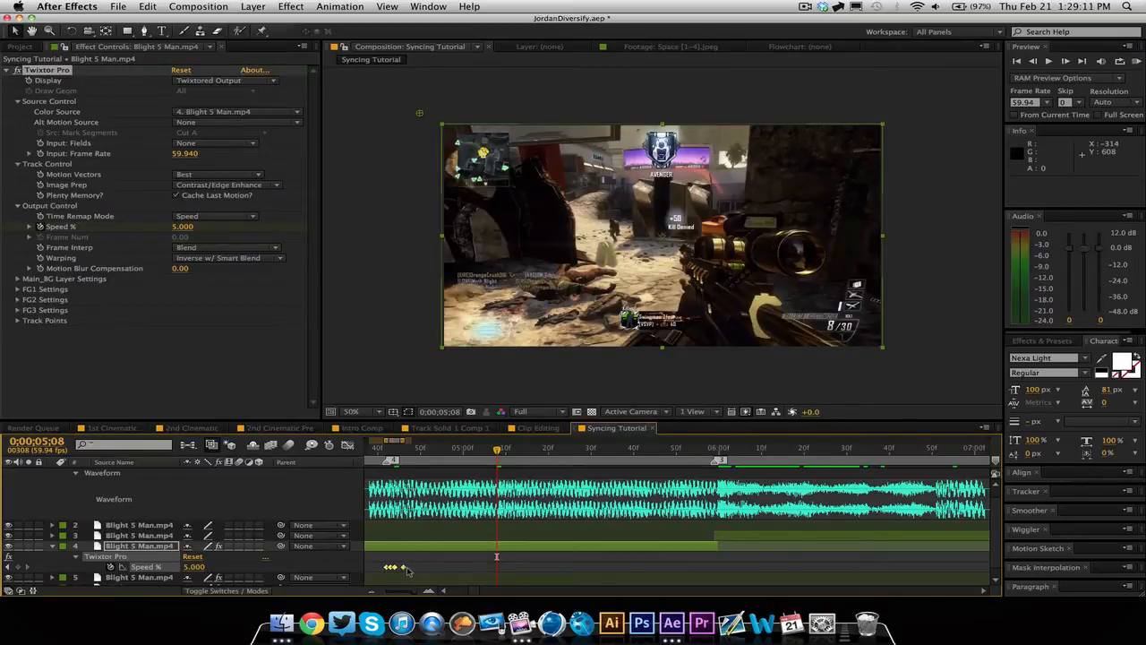
key("super+c")
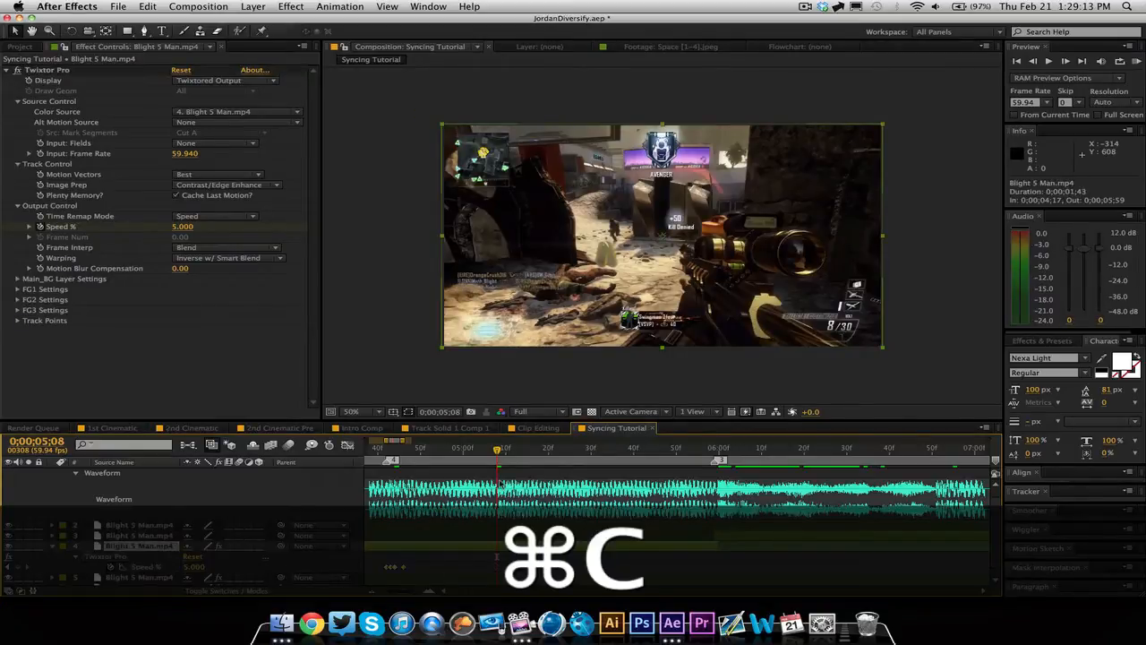
key("super+v")
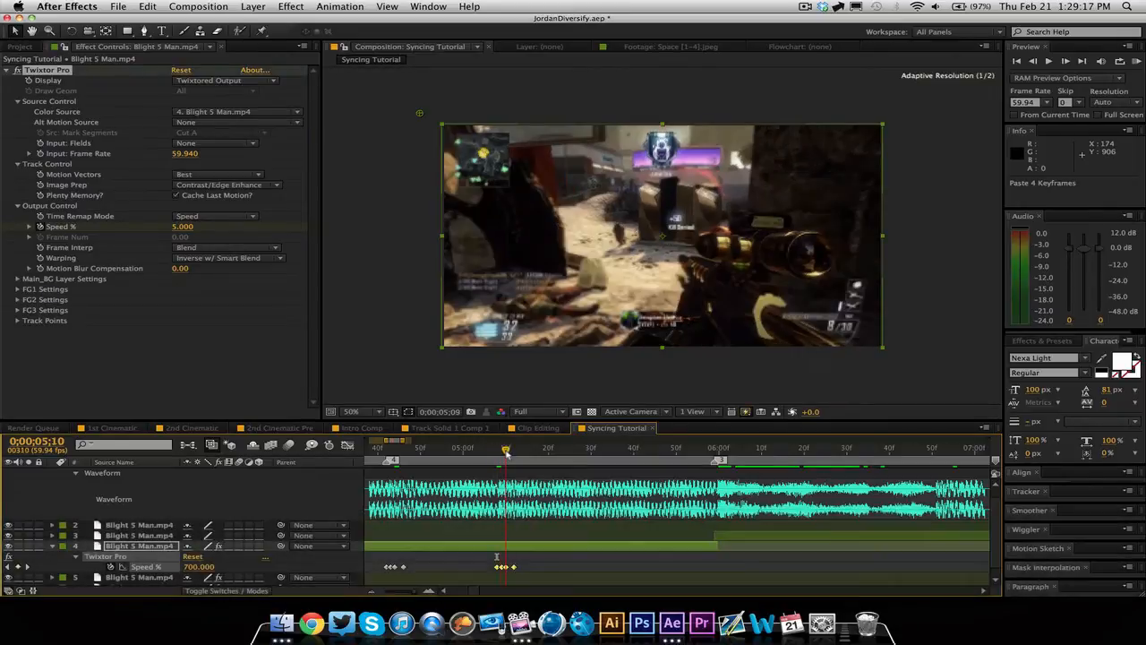
- Set Speed % to 800 on the pasted burst keyframe at 0;00;05;10
left_click_drag(501, 453, 507, 496)
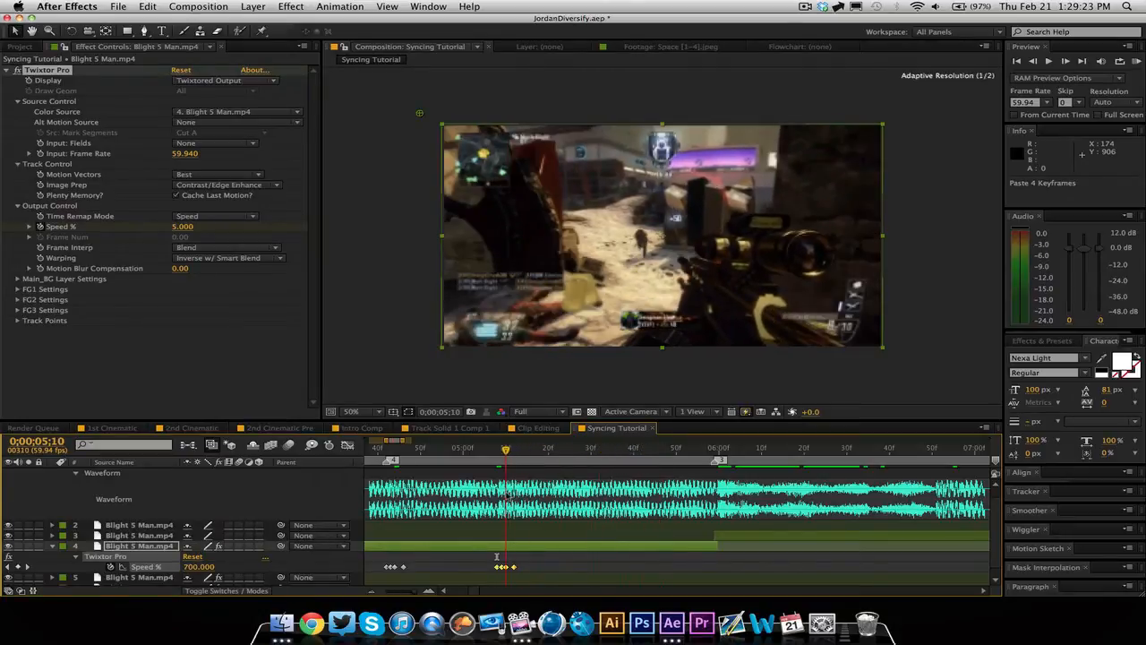
left_click(581, 565)
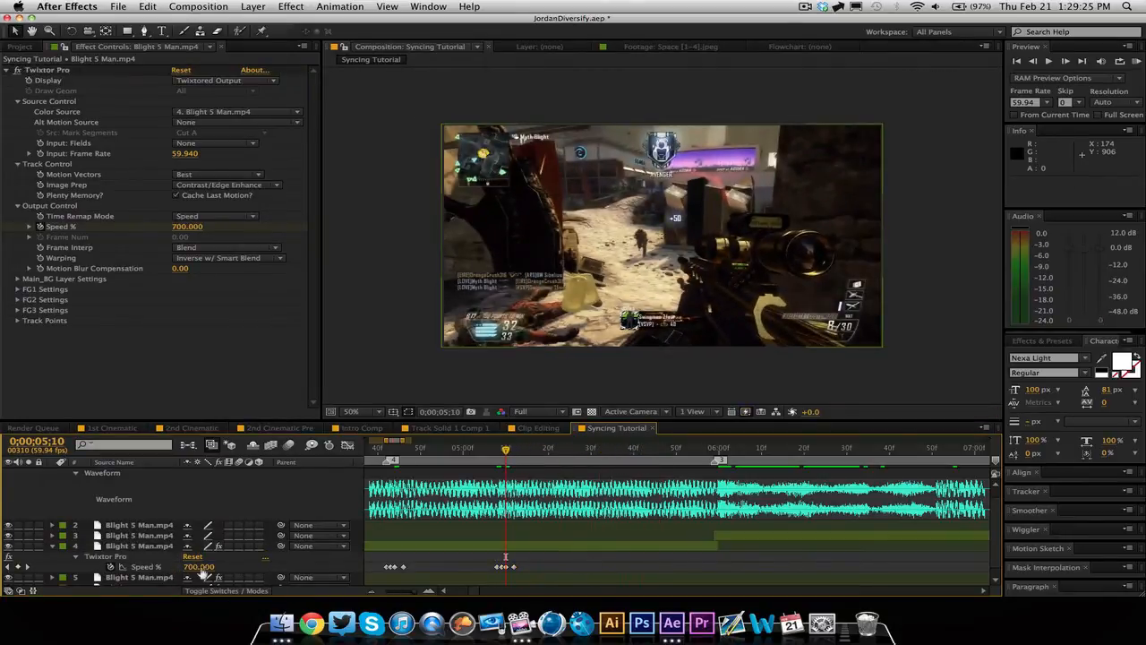
type("800")
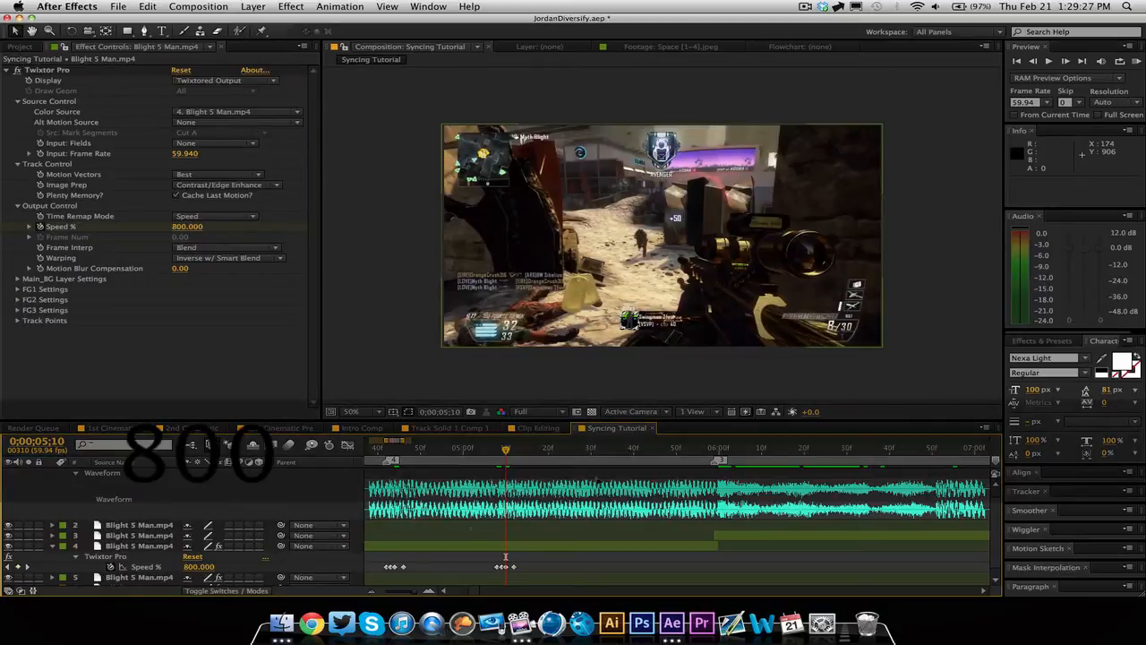
key("Return")
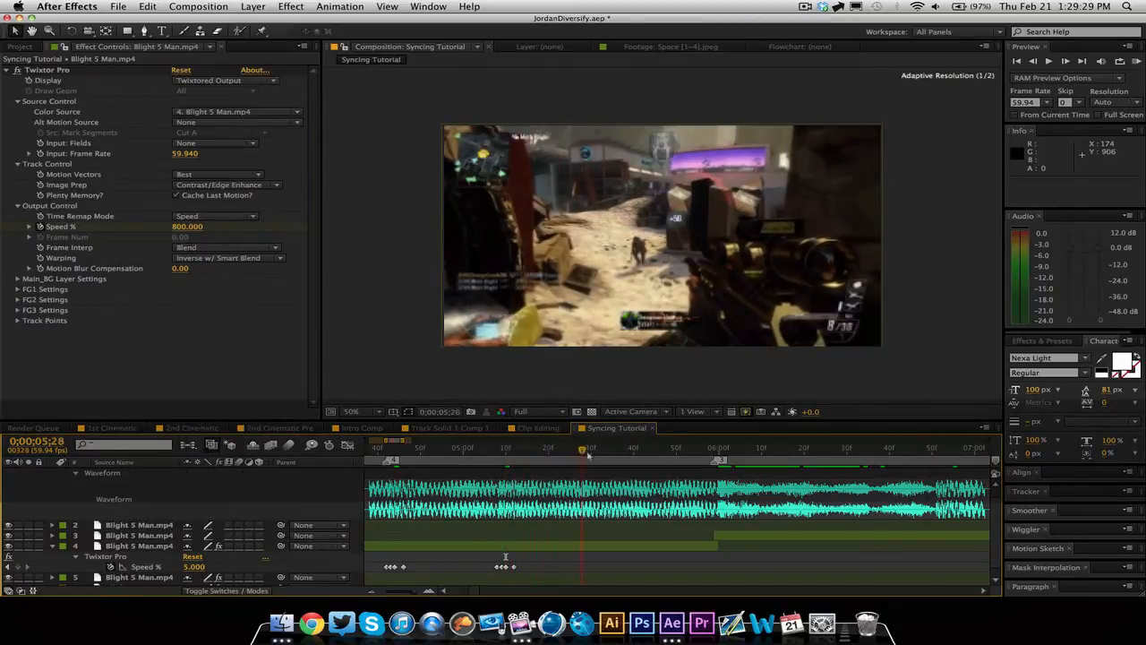
- Add a hold keyframe with Speed % at 5 at 0;00;05;53, shortly before marker 3
left_click_drag(515, 451, 701, 495)
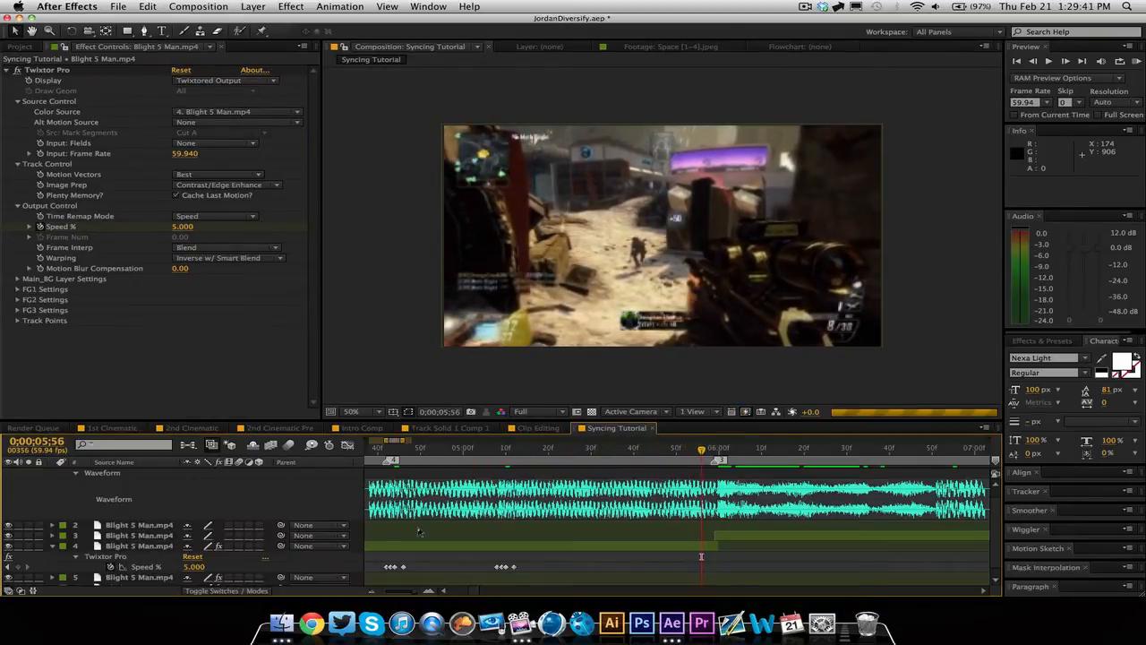
left_click_drag(416, 590, 440, 593)
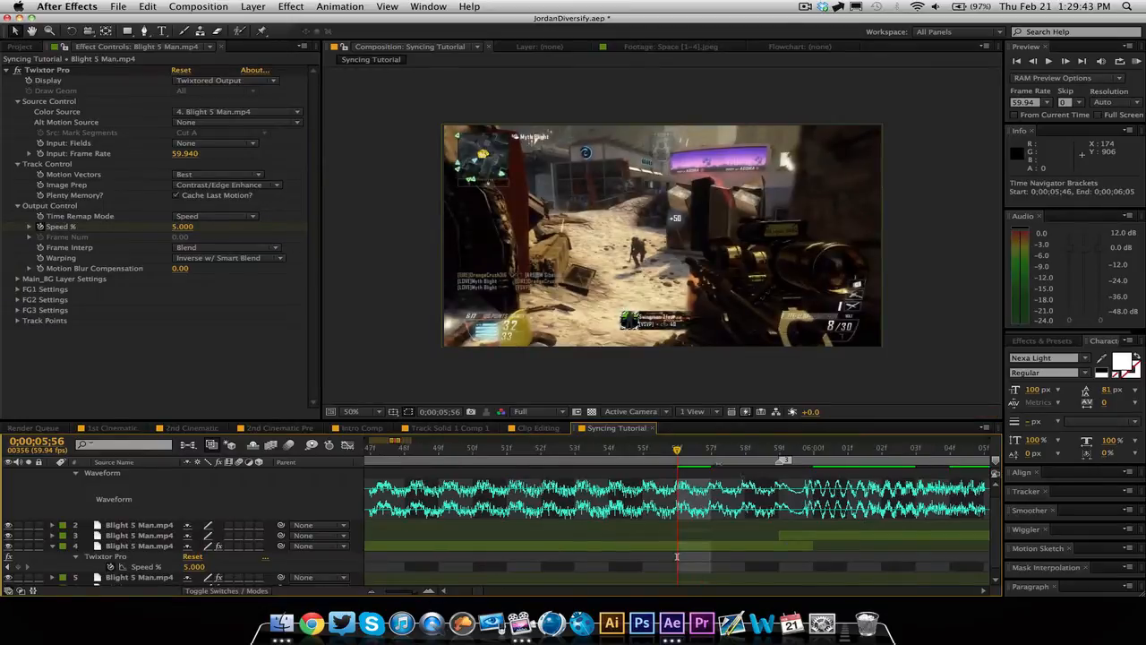
left_click(748, 450)
left_click(574, 449)
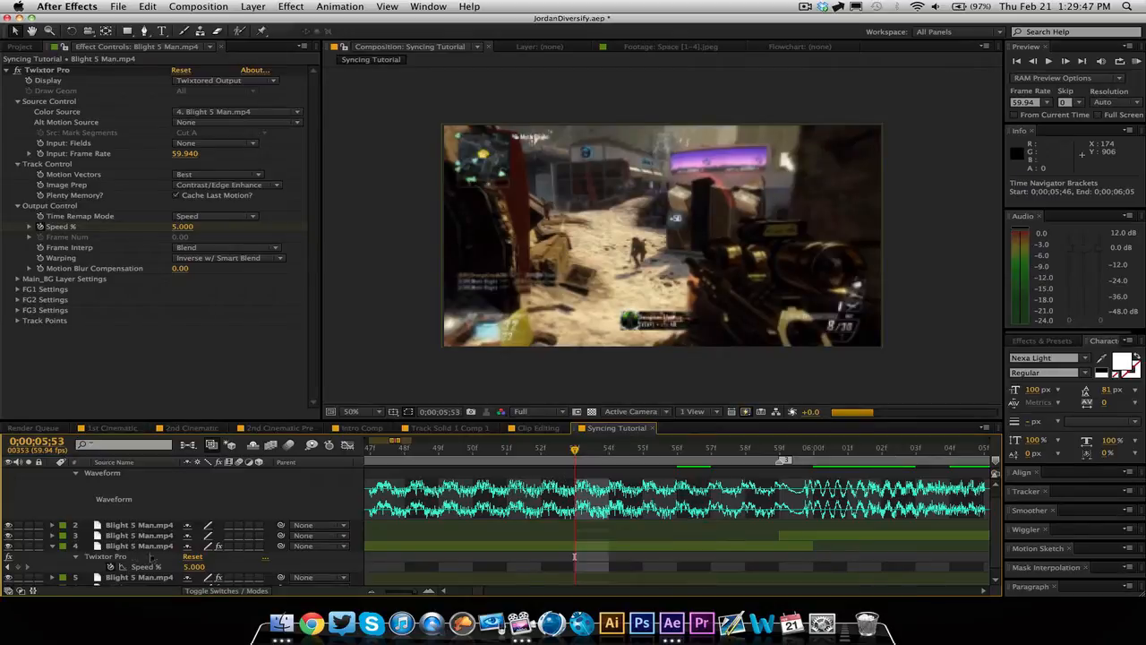
left_click(19, 568)
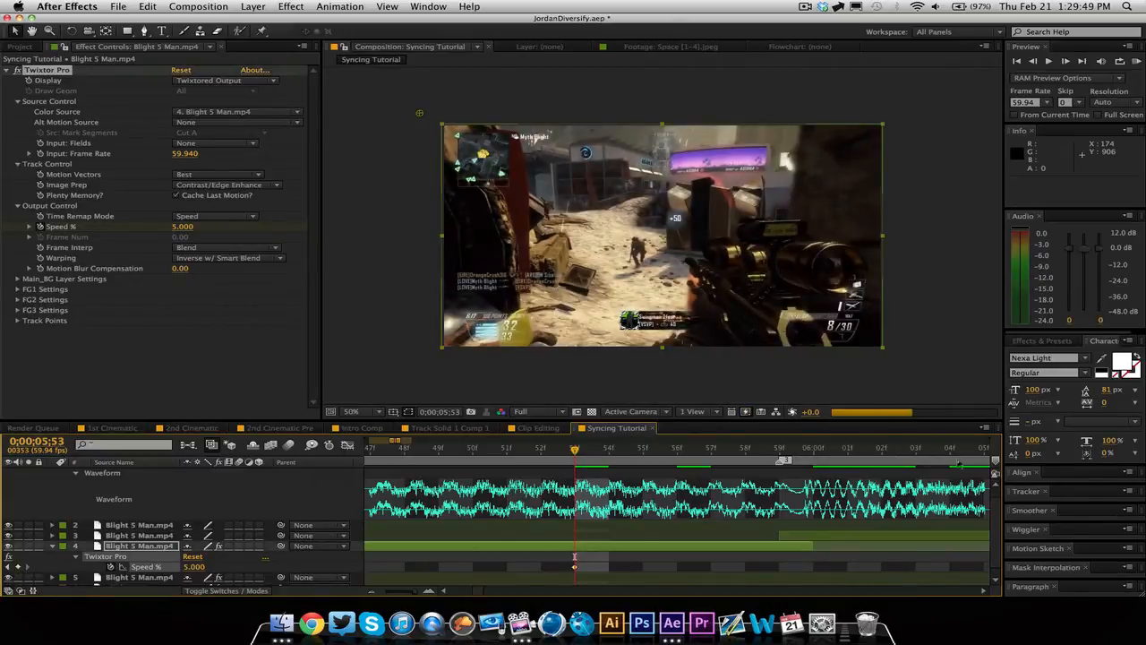
- Keyframe Speed % on the layer 4 clip at 0;00;05;58, trying 300 and 500 and settling on 400
left_click(749, 452)
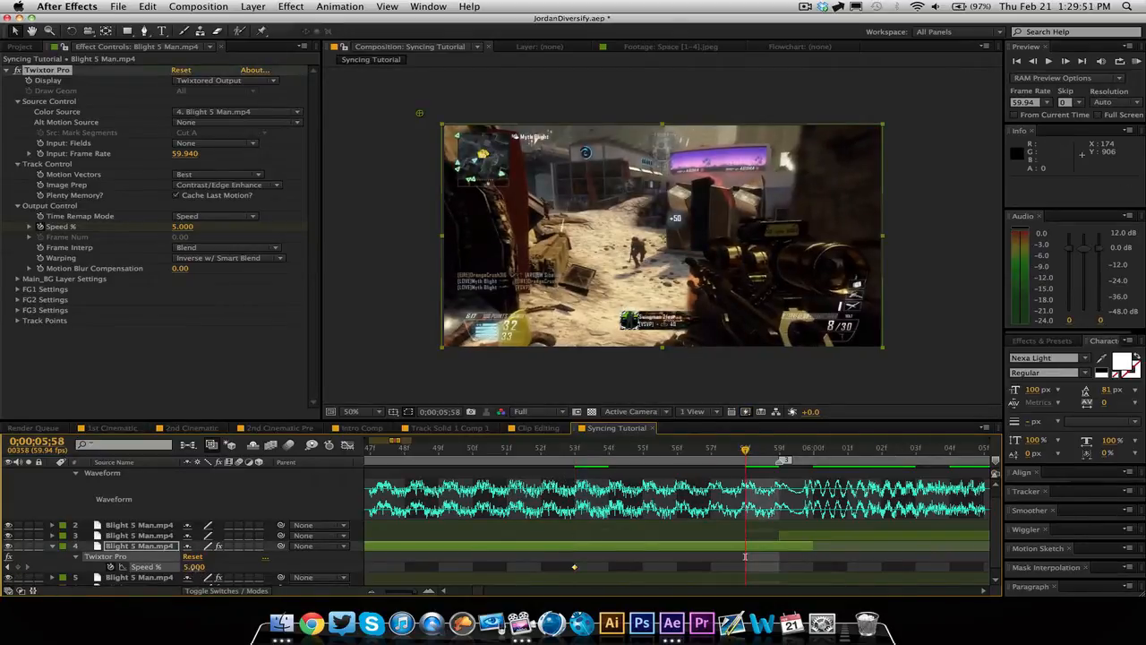
type("300")
key("Return")
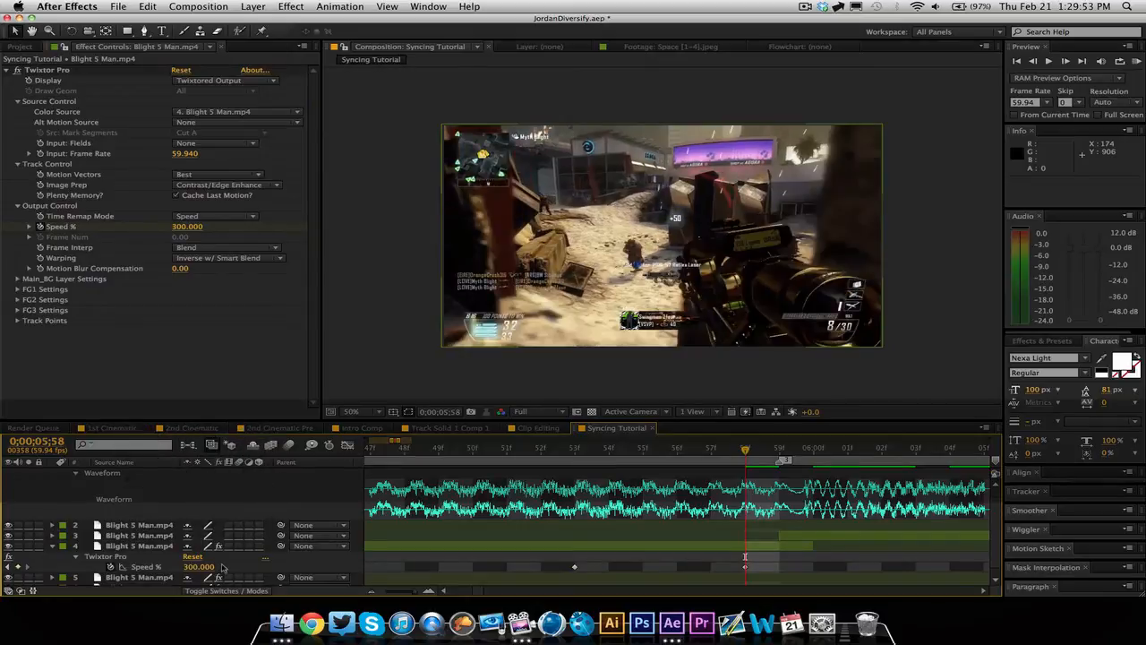
left_click(202, 568)
type("500")
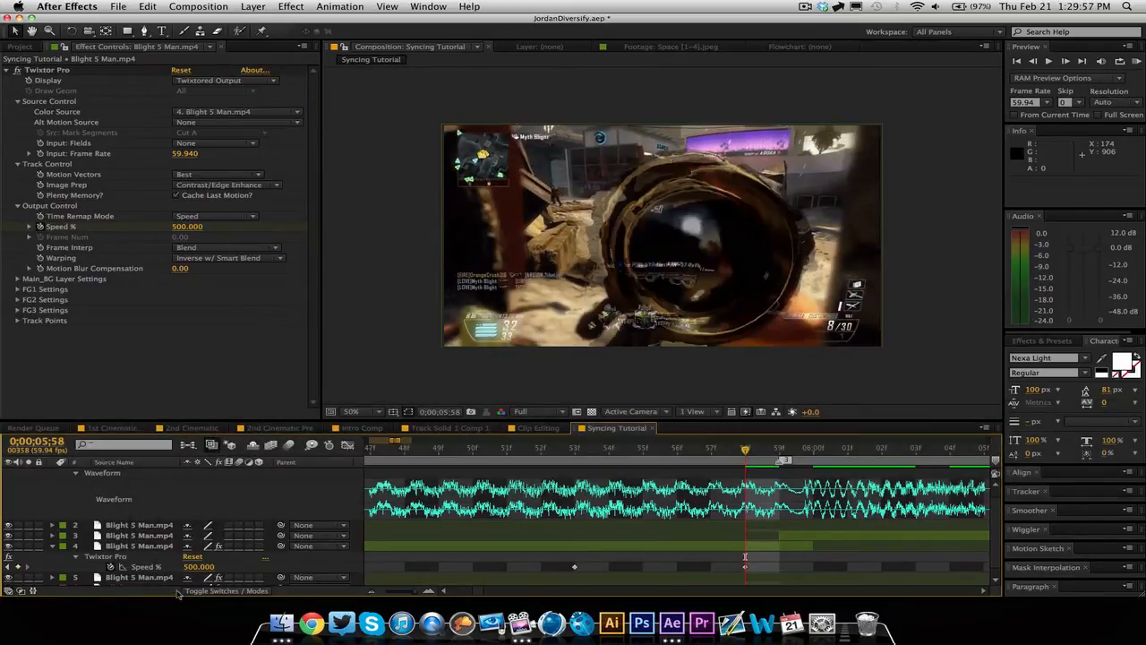
left_click(194, 567)
type("400")
key("Return")
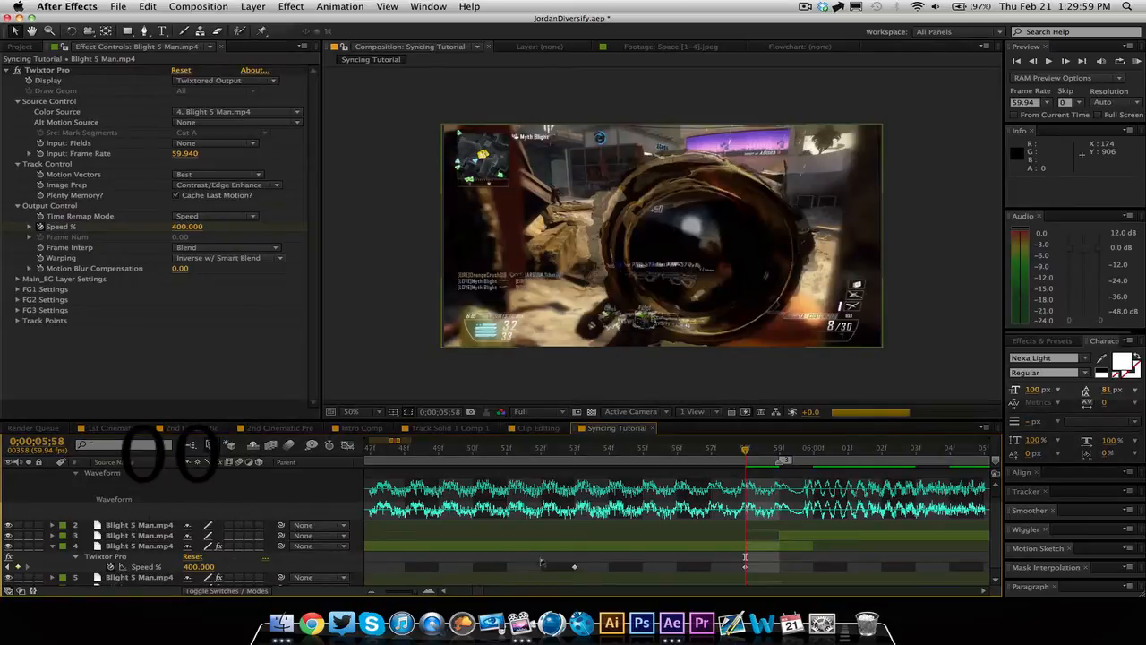
- Move the layer 4 clip's Speed % hold keyframe earlier to 0;00;05;51 and preview the cut at marker 3
left_click(574, 568)
left_click_drag(574, 568, 524, 573)
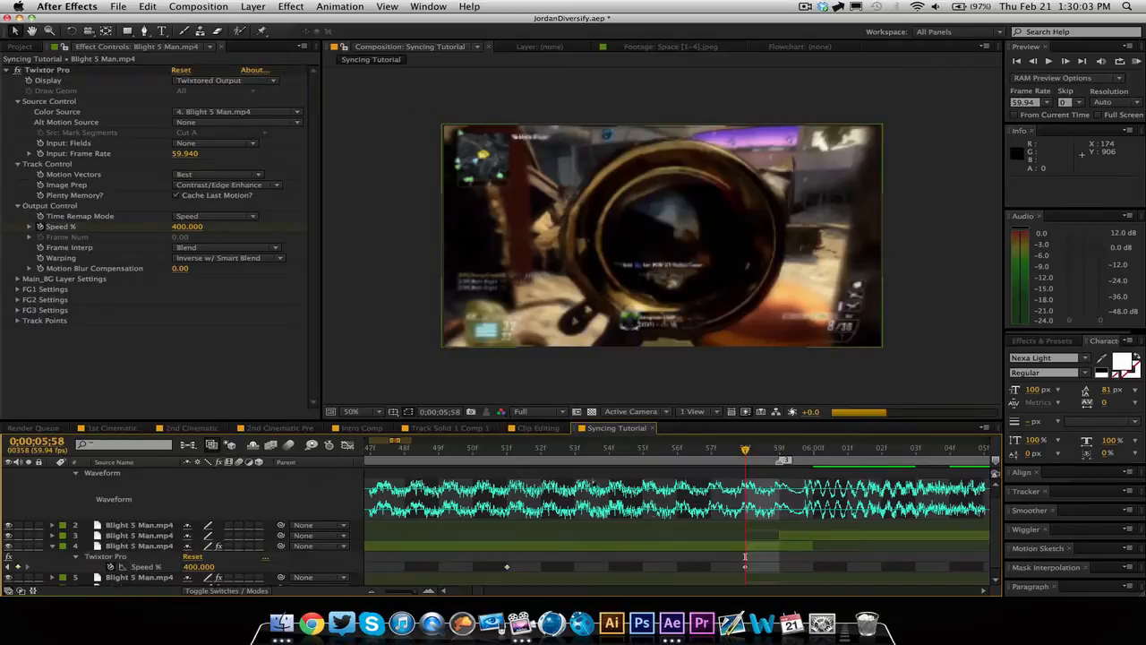
left_click_drag(509, 451, 779, 451)
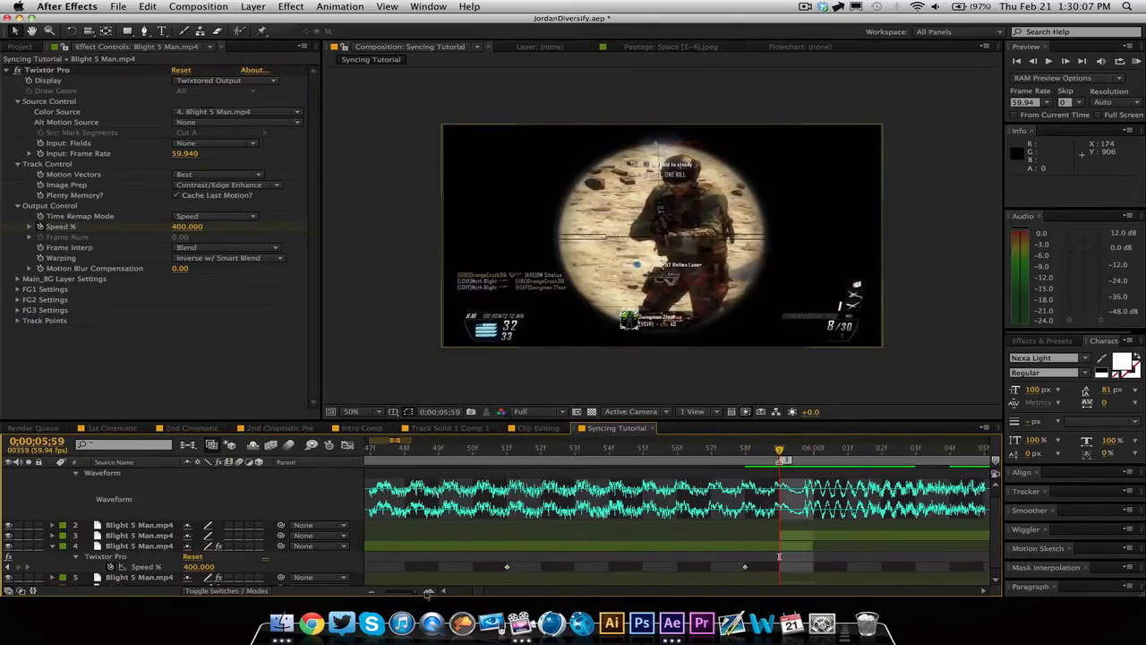
left_click(53, 547)
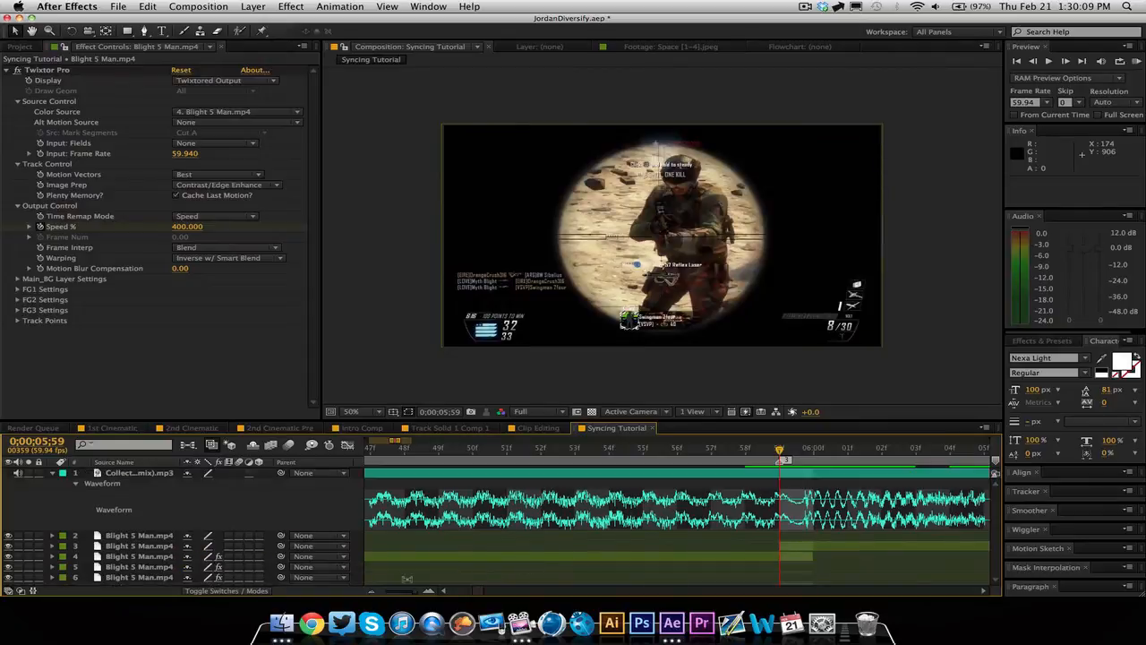
- Examine the layer 3 segment following marker 3 against the waveform to plan its retiming
left_click(372, 592)
left_click(371, 592)
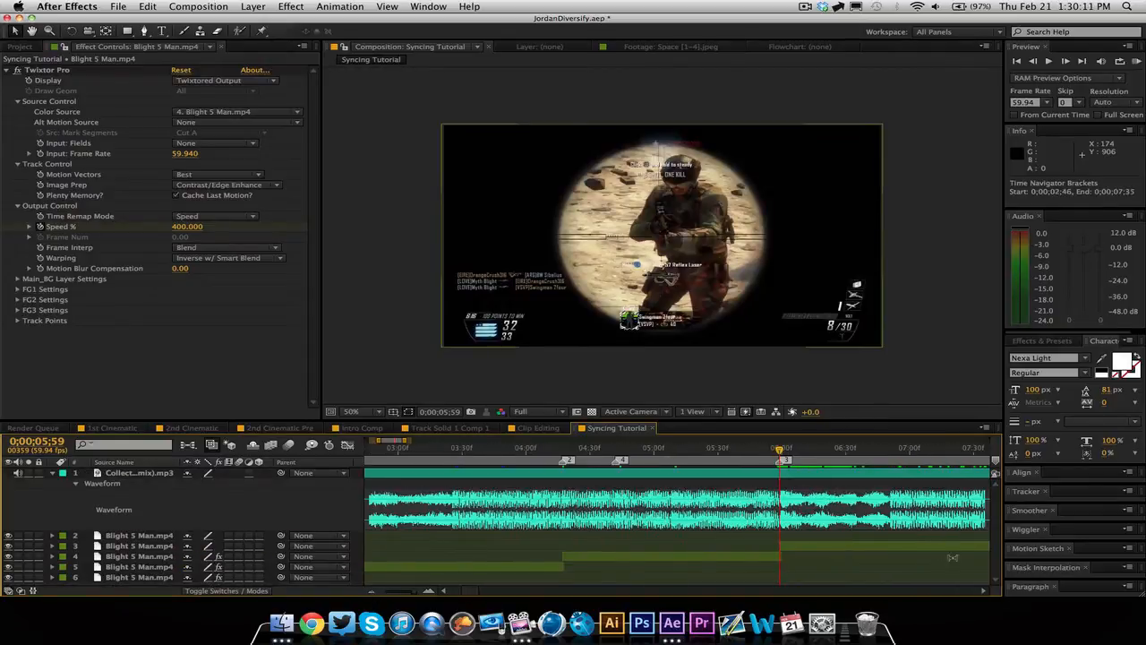
left_click(985, 590)
scroll(562, 481, "right", 3)
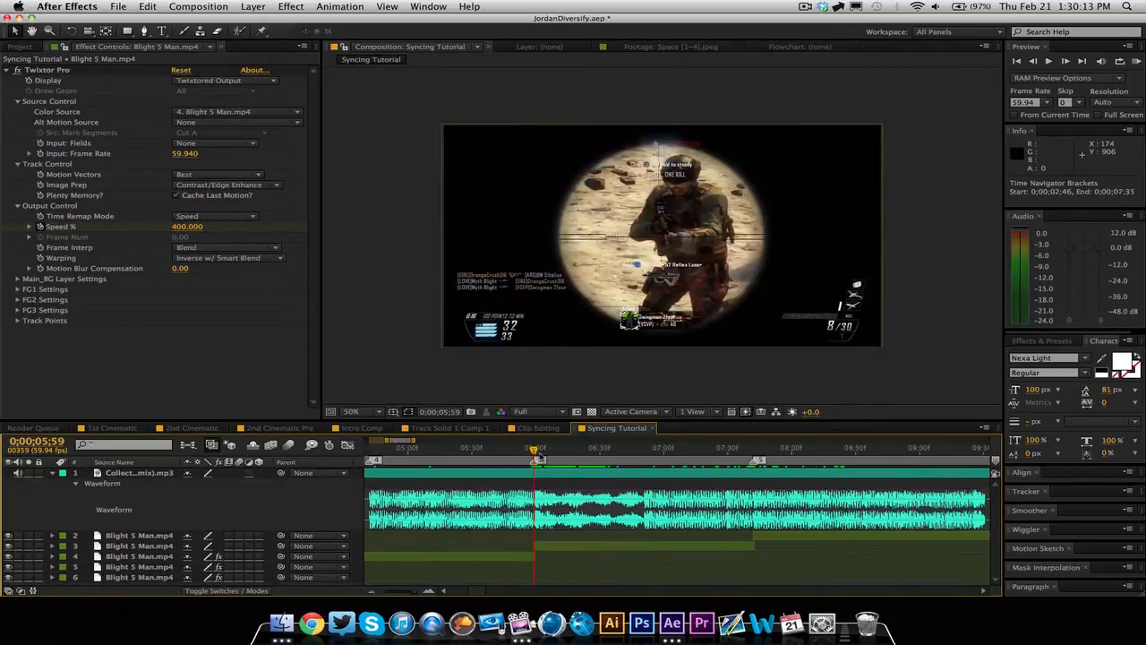
left_click_drag(536, 450, 545, 460)
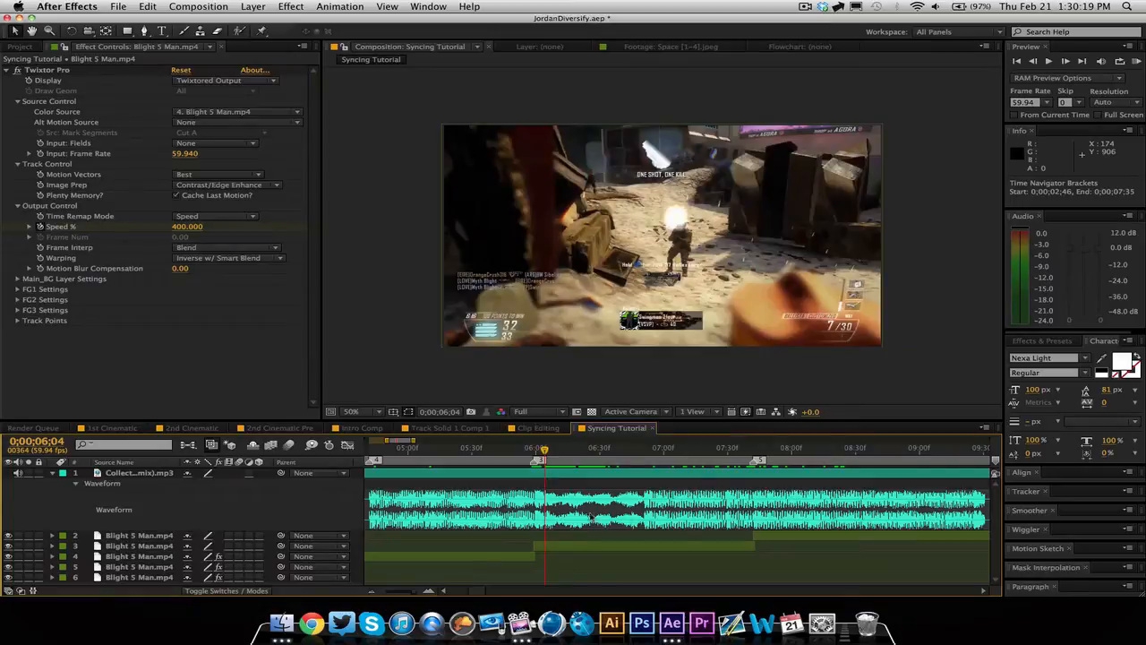
left_click_drag(544, 461, 634, 461)
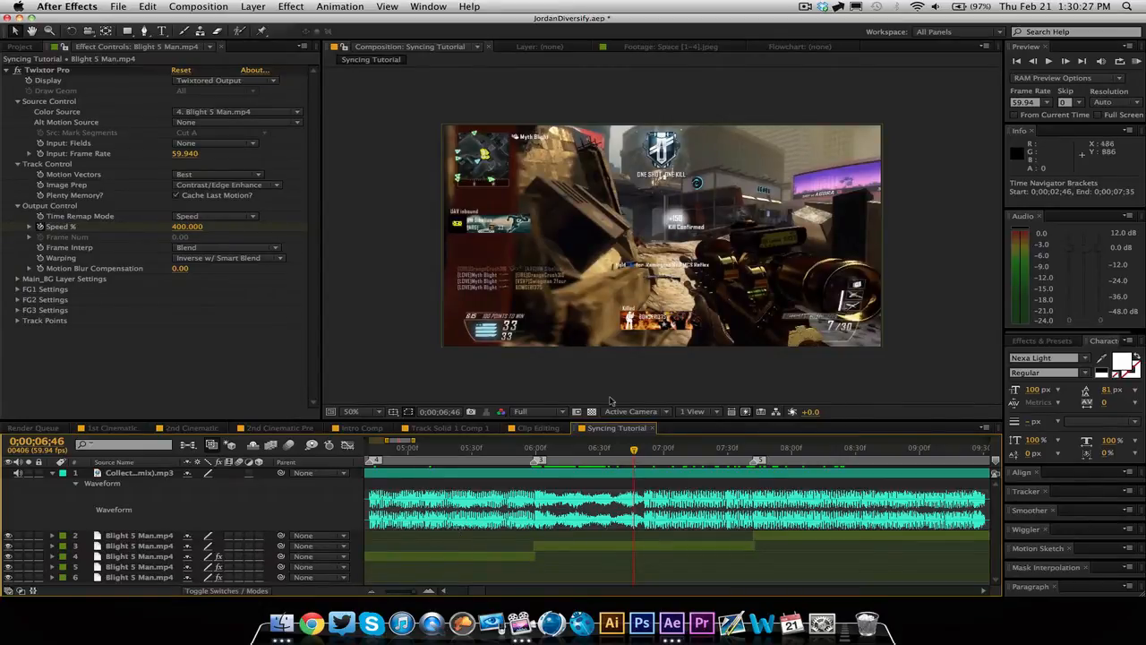
left_click_drag(556, 451, 574, 496)
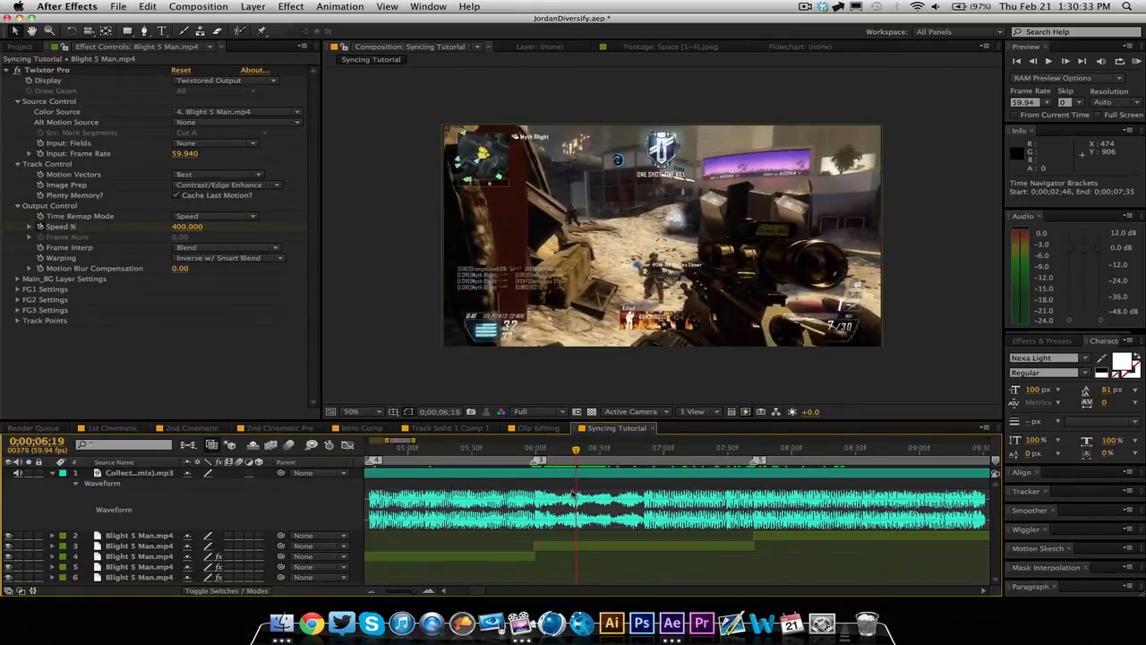
left_click_drag(549, 457, 535, 459)
- Apply Twixtor Pro to the layer 3 clip with Input: Frame Rate 59.94, Image Prep Contrast/Edge Enhance and Warping Inverse w/ Smart Blend
left_click(567, 546)
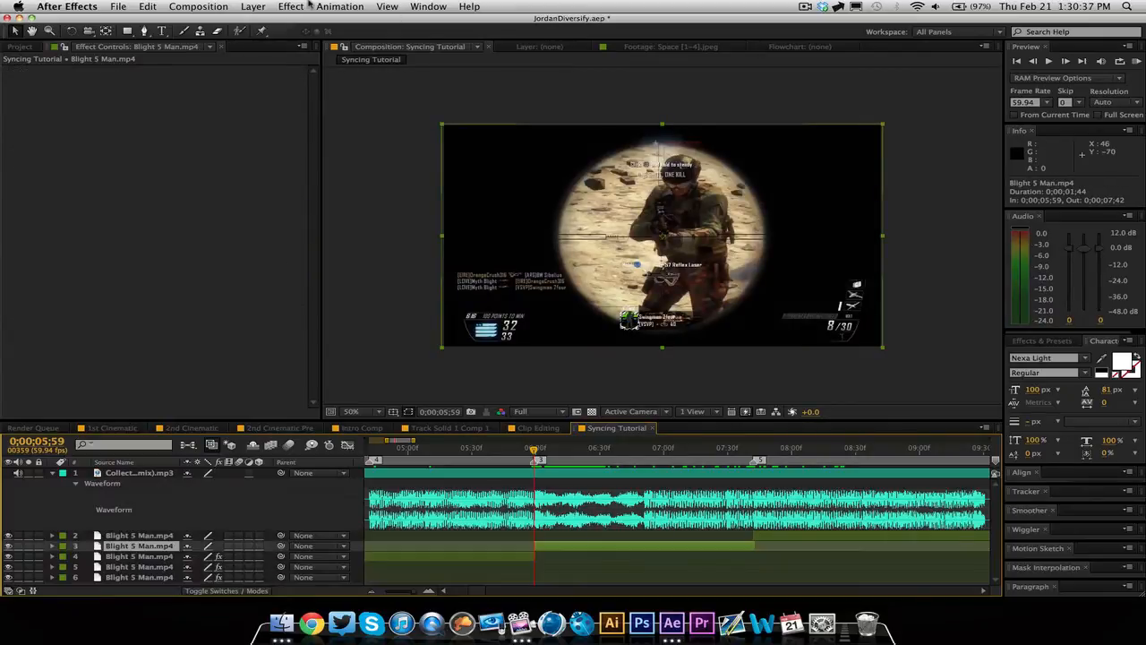
left_click(309, 7)
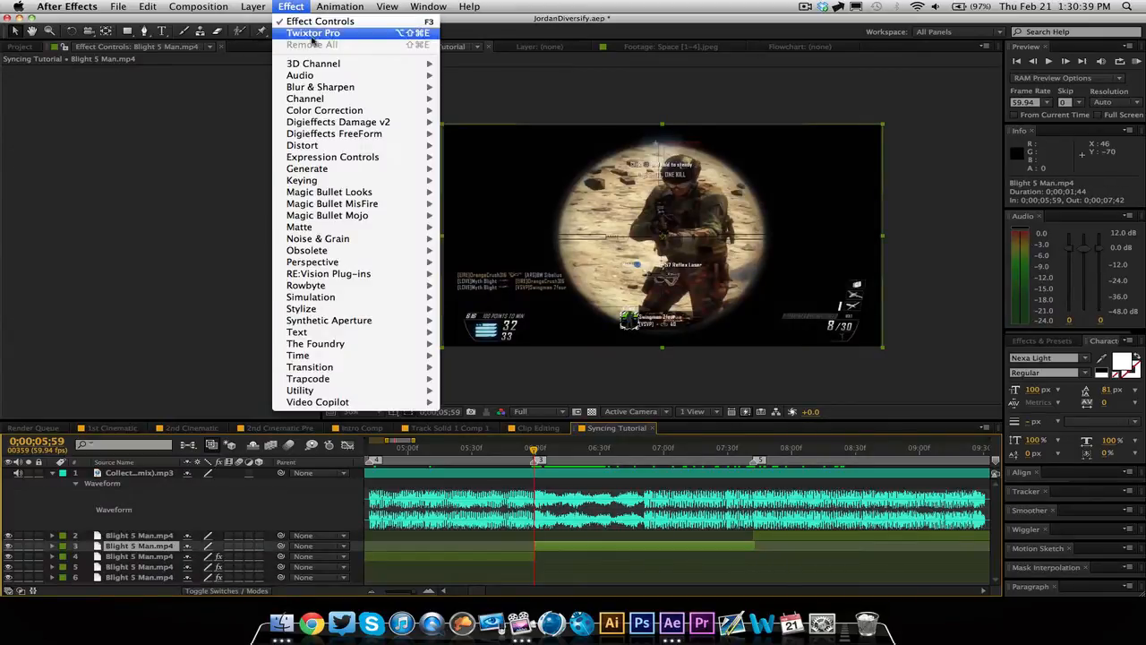
left_click(315, 41)
left_click(185, 153)
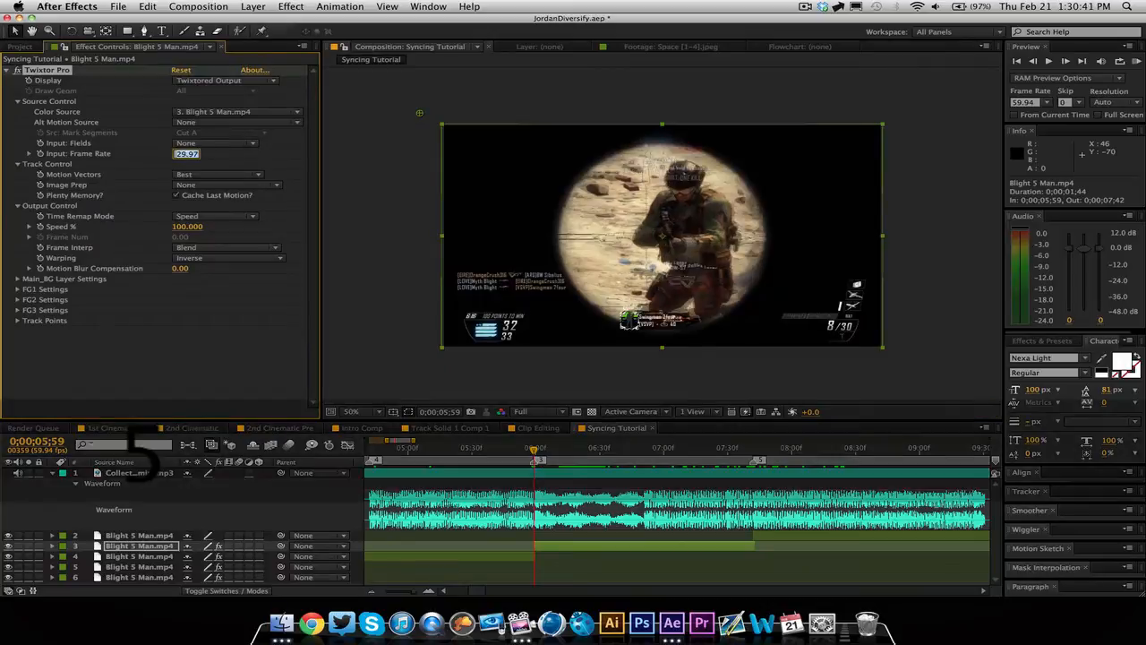
type("59.94")
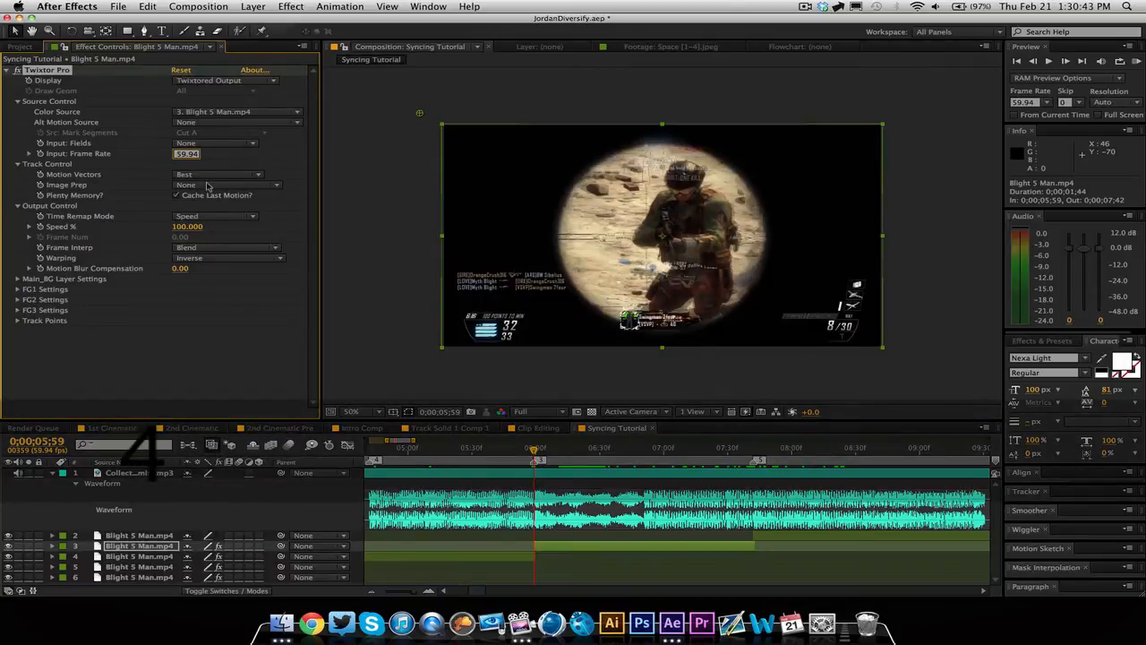
left_click(207, 186)
left_click(231, 211)
left_click(234, 258)
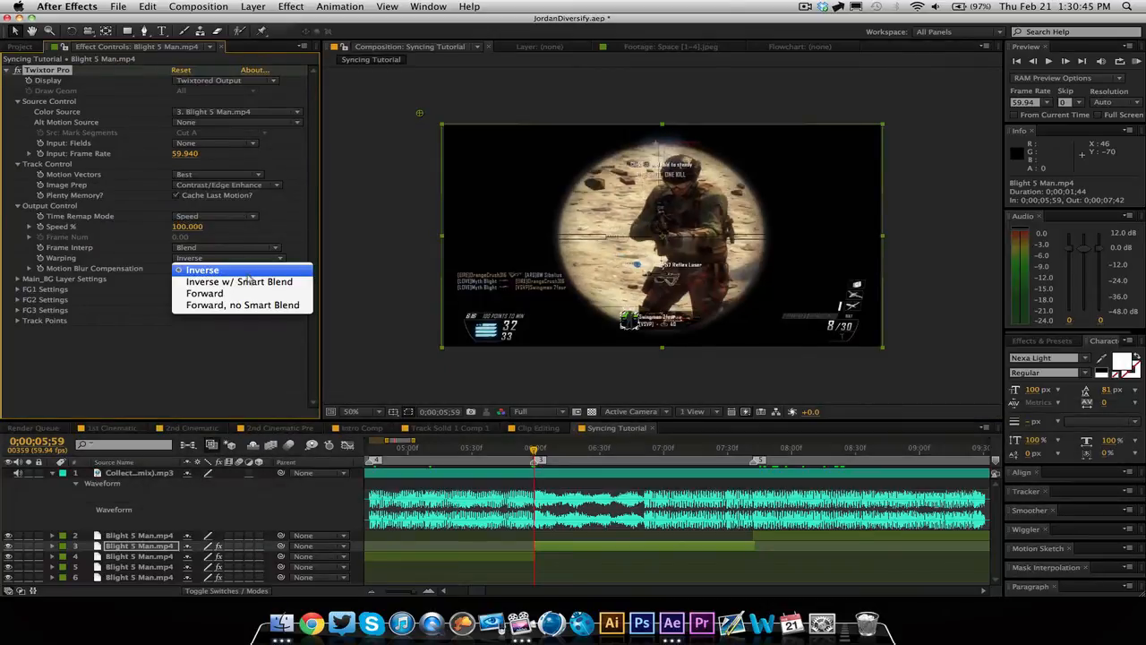
left_click(244, 281)
- Raise the Main_BG Sensitivity in Twixtor Pro on the layer 3 clip
left_click(17, 279)
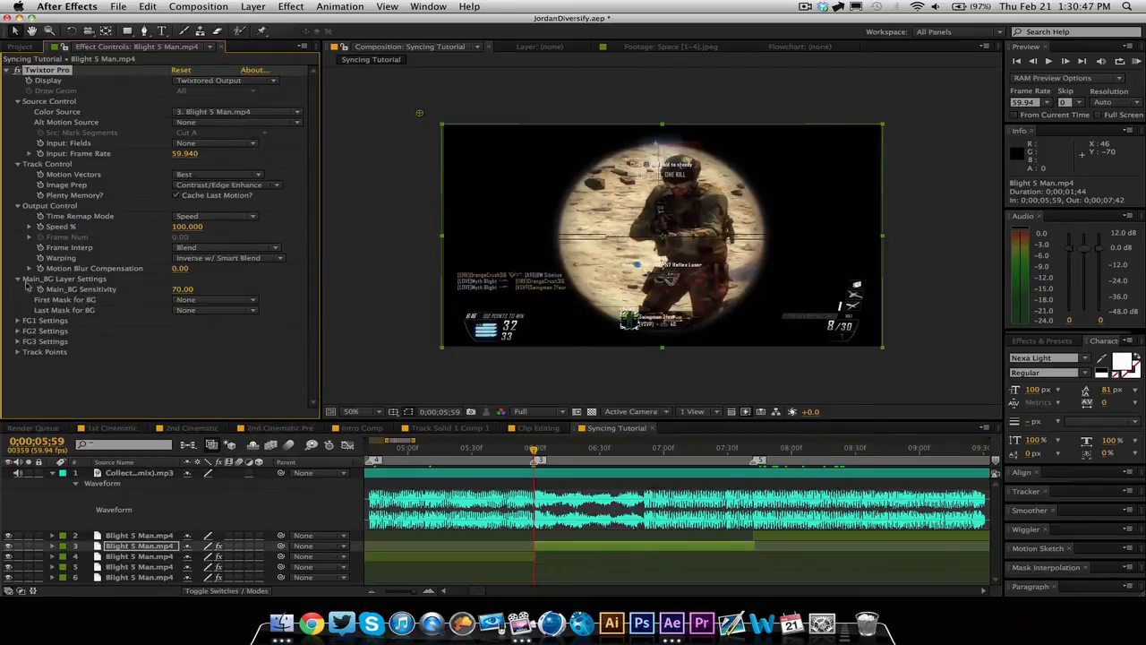
left_click_drag(184, 290, 237, 292)
left_click(18, 280)
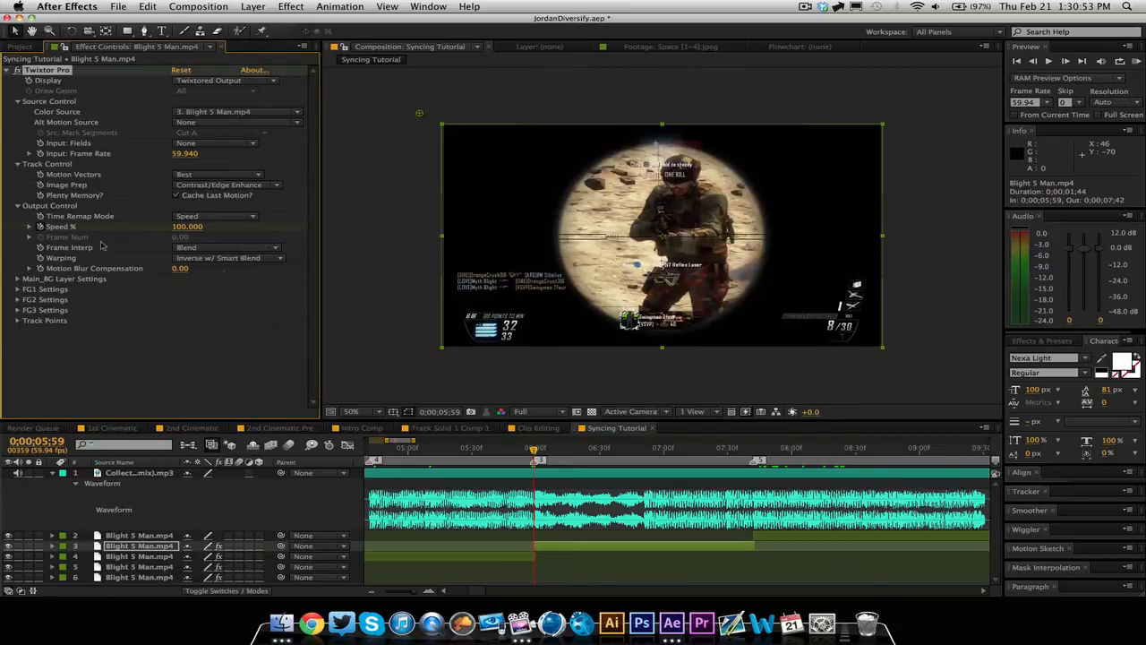
- Start Speed % keyframes on the layer 3 clip at 100 at 0;00;05;59 and set 300 at 0;00;06;00
key("u")
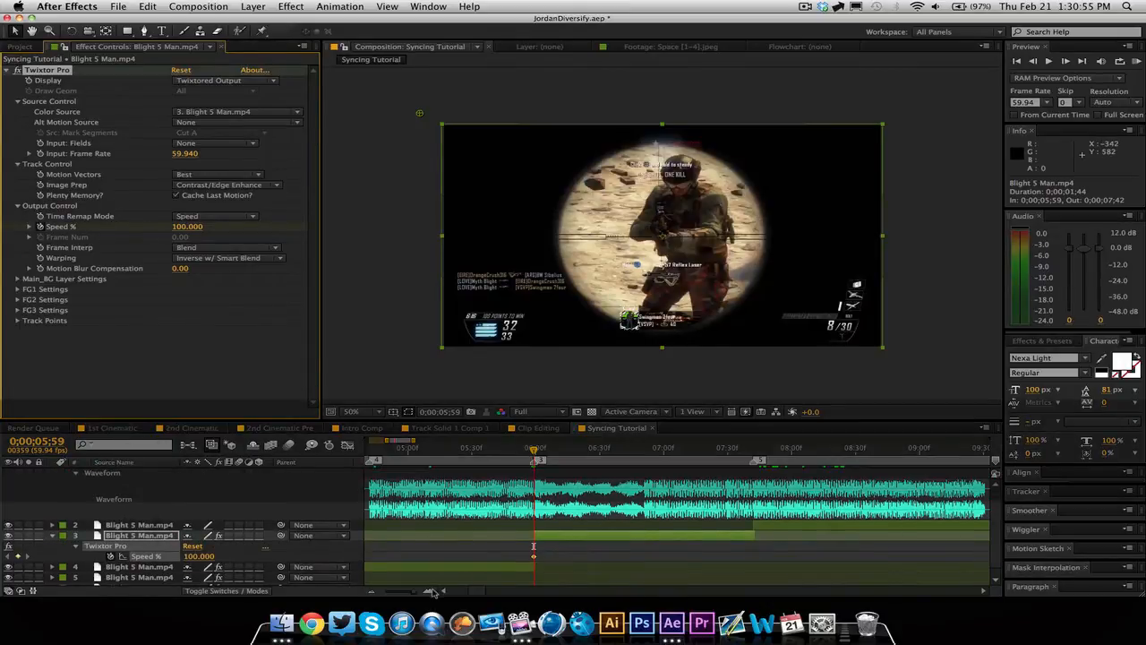
double_click(431, 591)
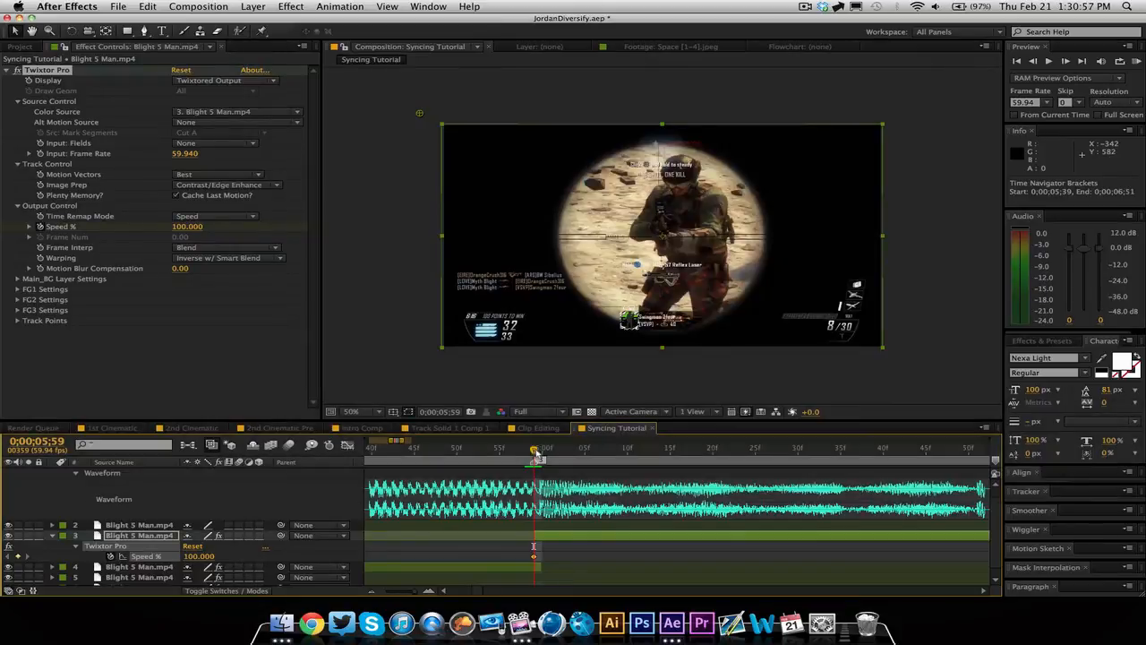
left_click_drag(537, 453, 541, 453)
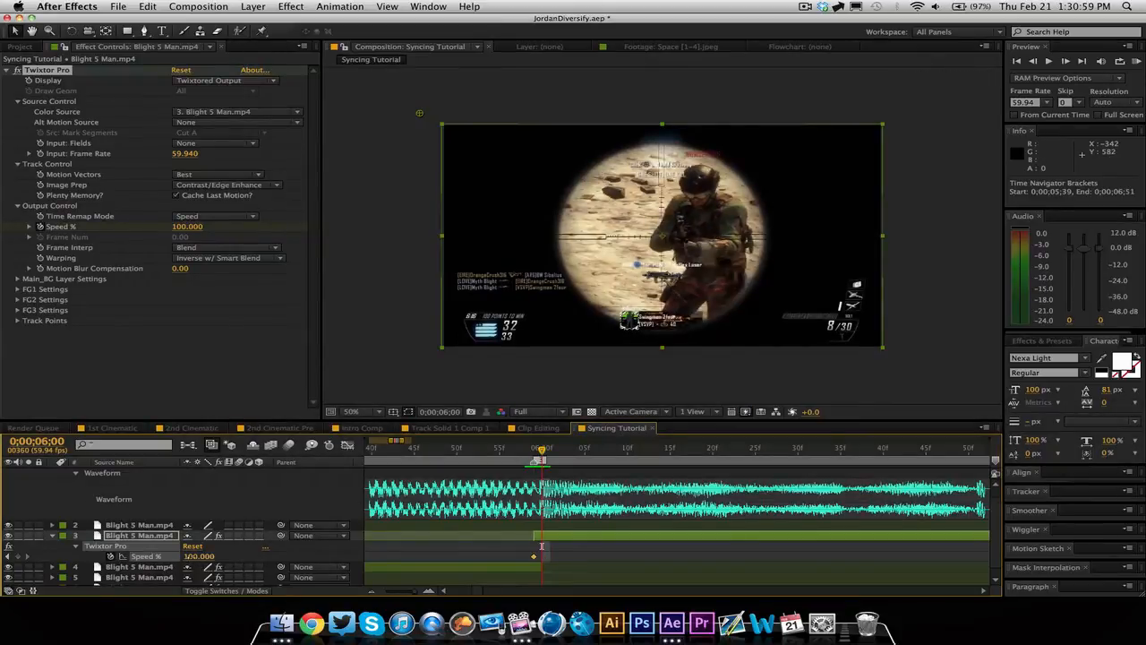
type("300")
key("Return")
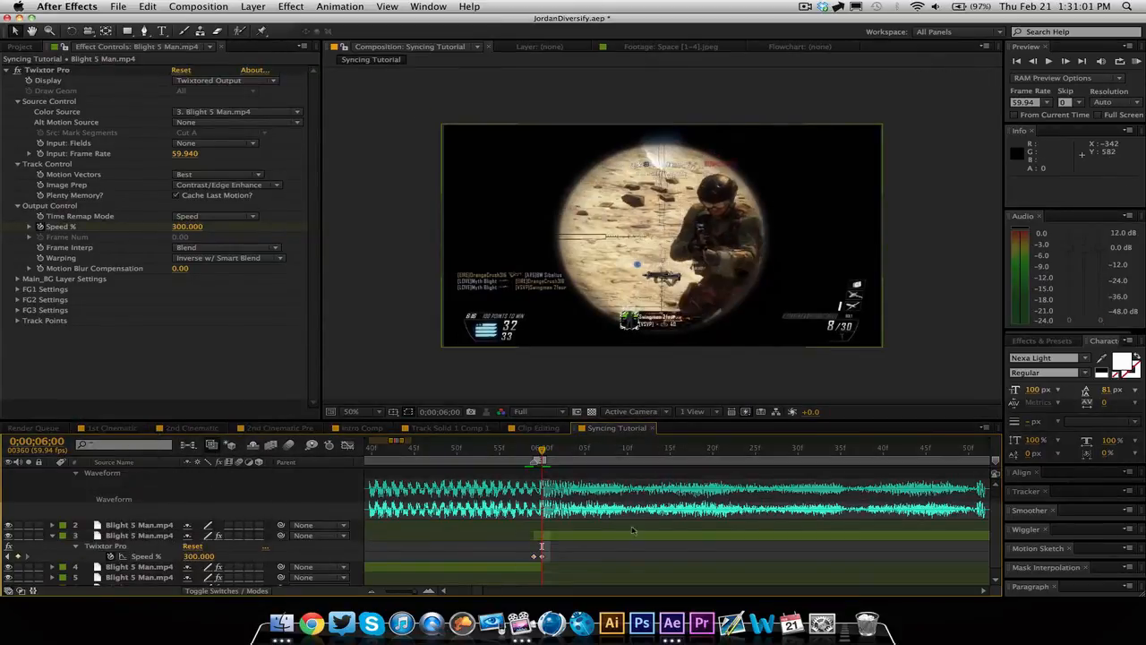
- Hold Speed % at 300 with a keyframe at 0;00;06;08 and drop it to 5 at 0;00;06;11
left_click_drag(541, 452, 611, 455)
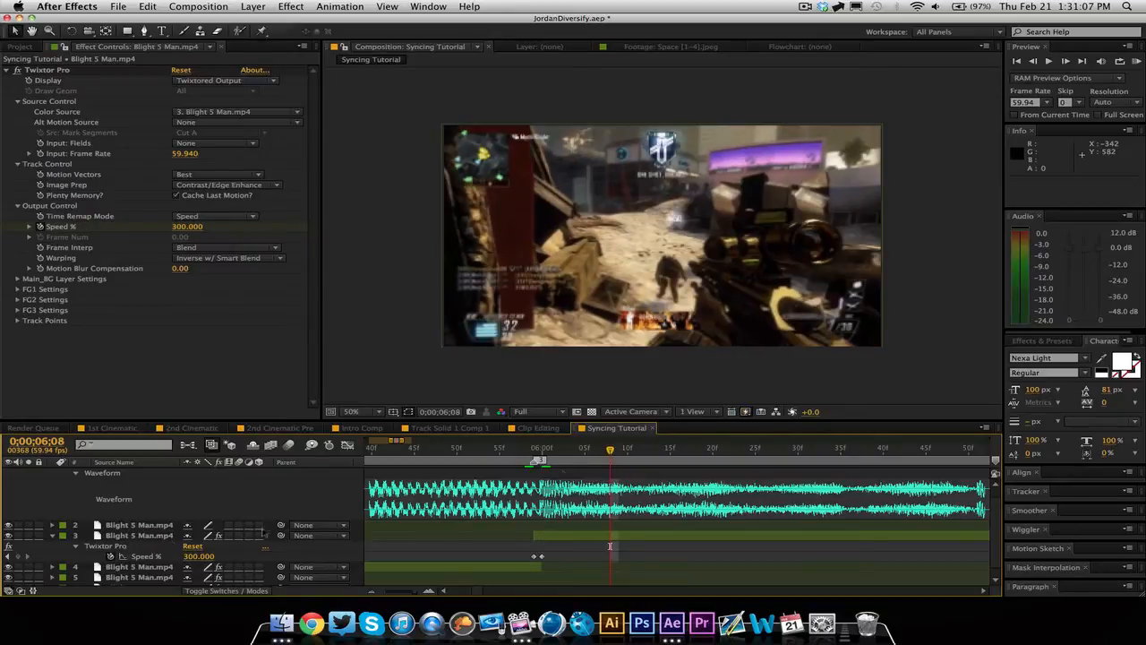
left_click(18, 556)
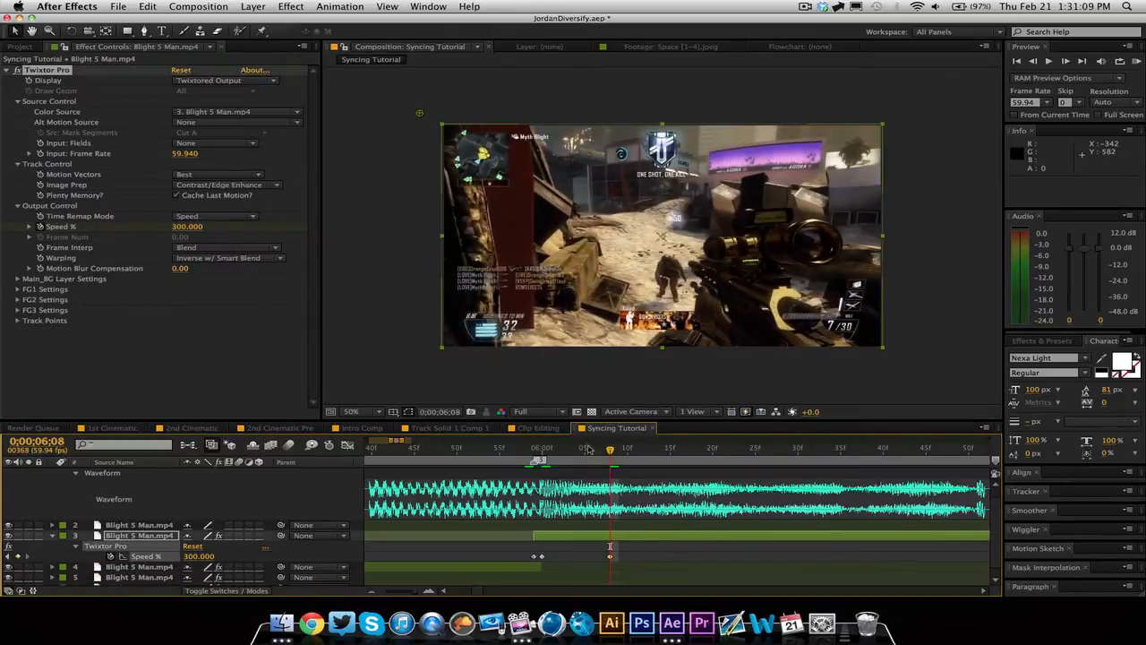
left_click_drag(620, 452, 629, 452)
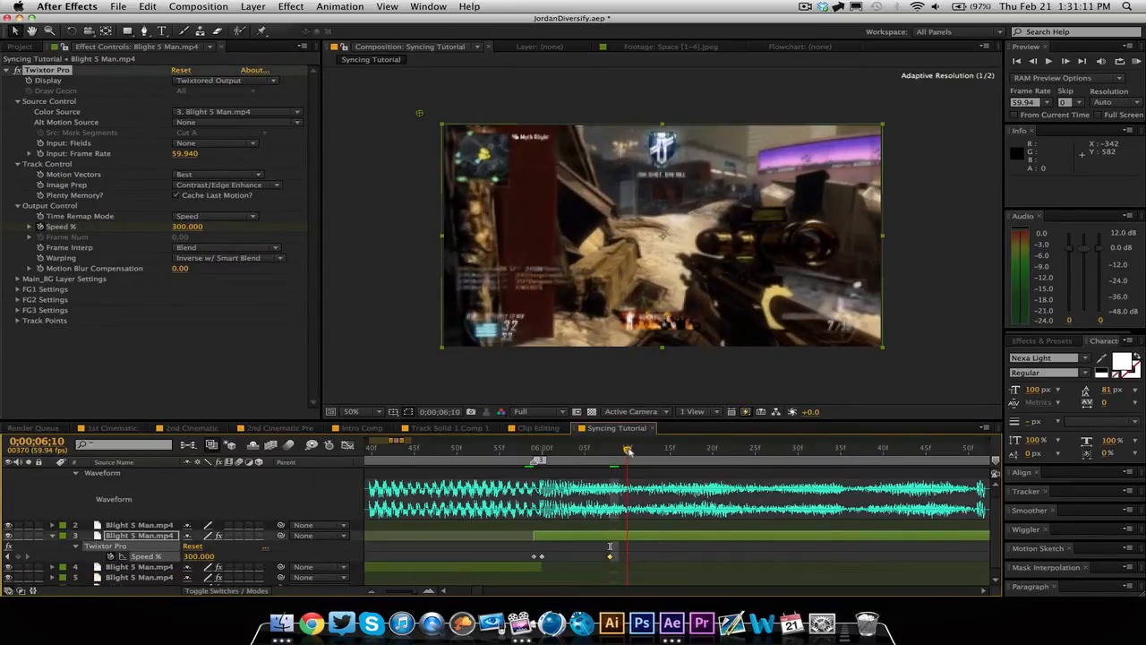
left_click(636, 451)
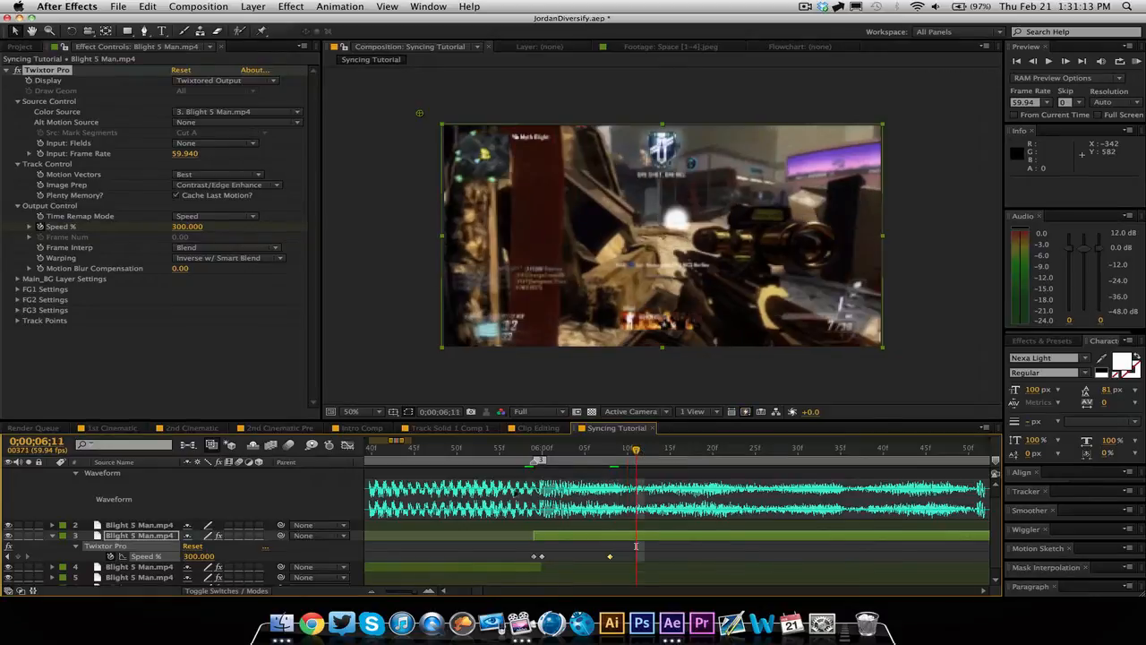
type("5")
key("Return")
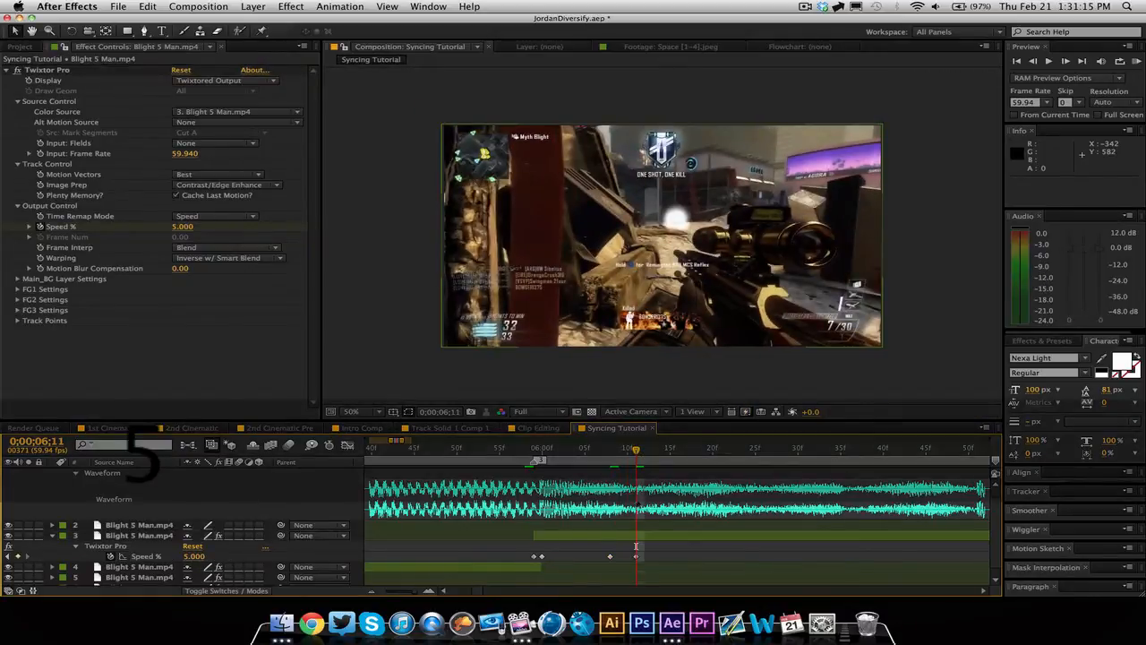
- Scrub the layer 3 clip around the slowdown keyframe to compare its motion with the following waveform section
left_click(429, 591)
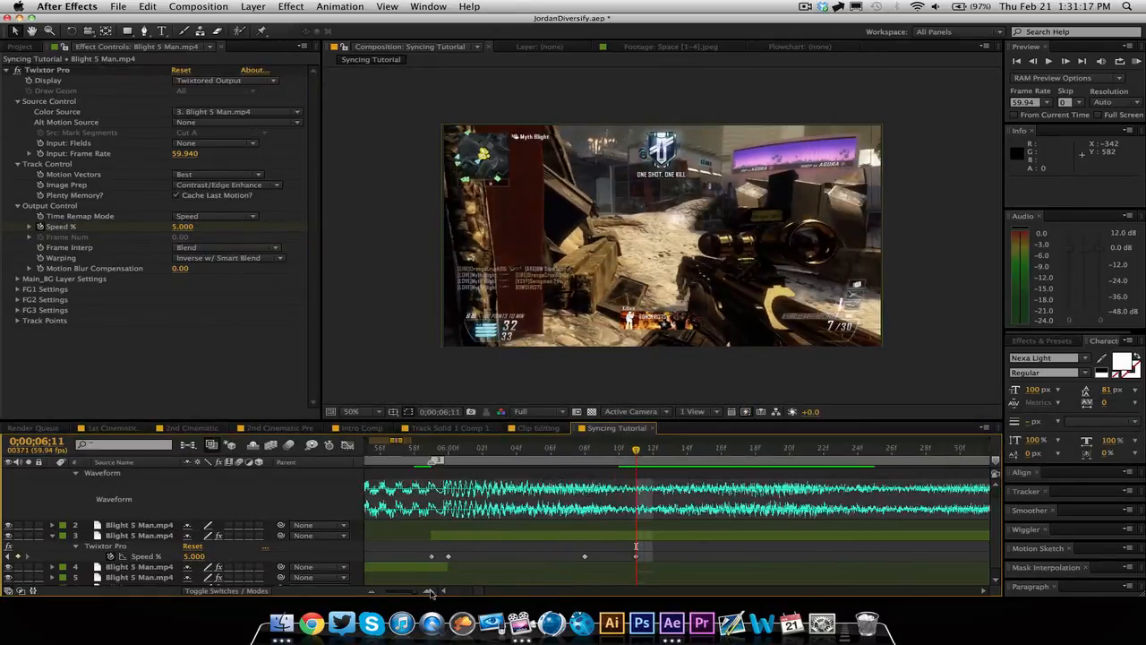
left_click(429, 591)
left_click_drag(545, 455, 607, 453)
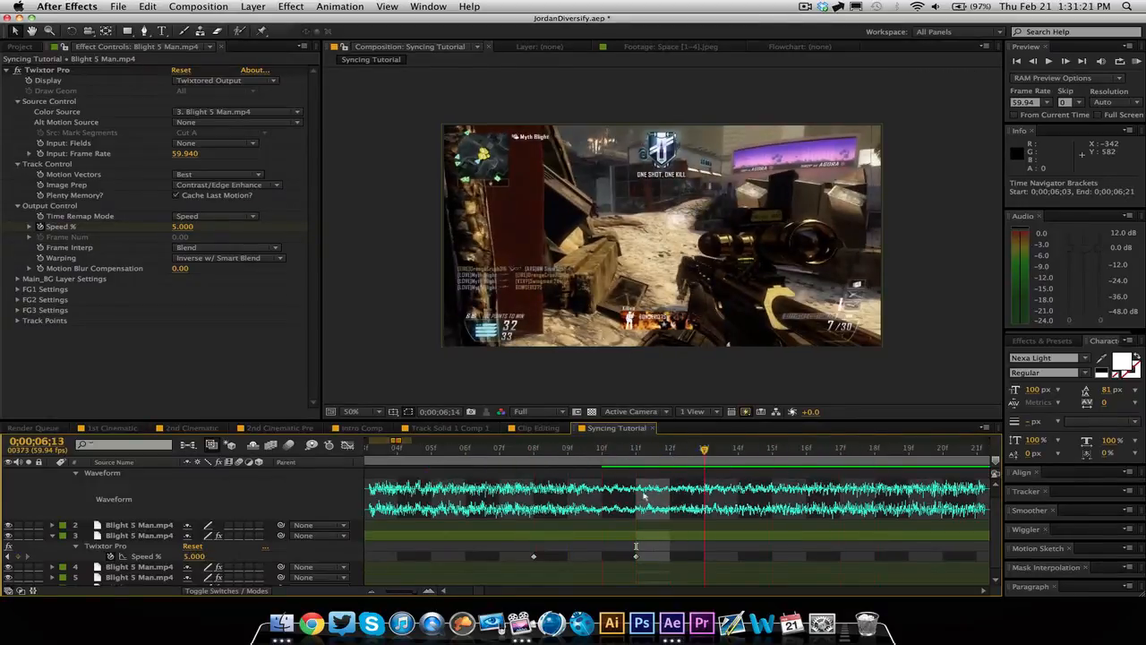
left_click_drag(643, 495, 607, 506)
left_click(372, 591)
left_click(373, 591)
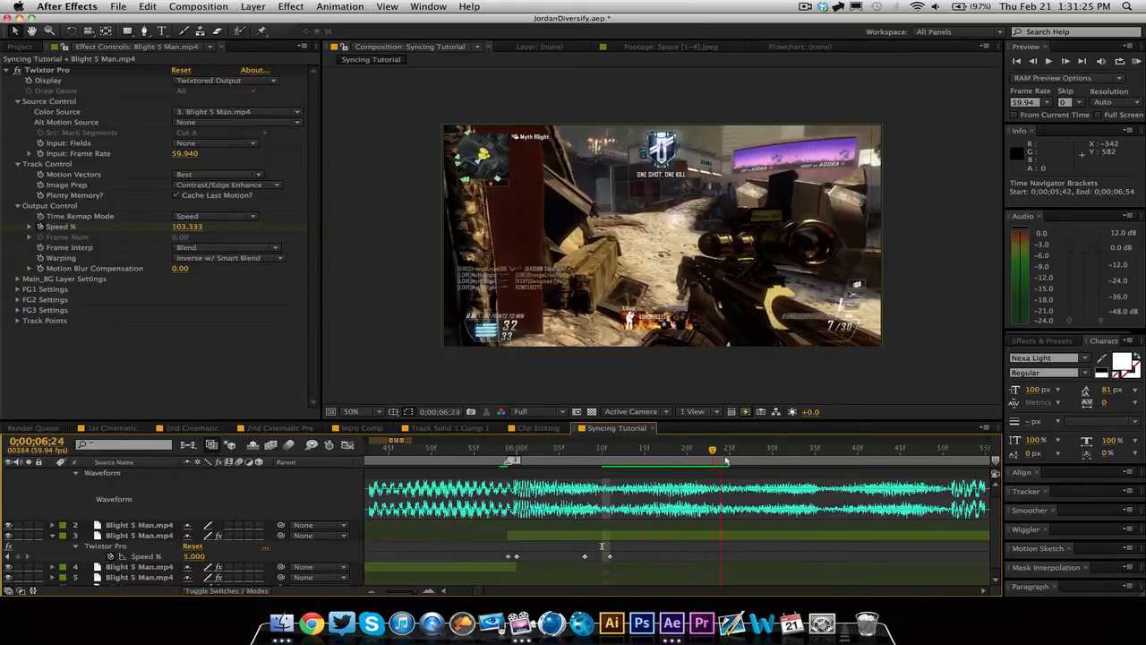
left_click_drag(725, 459, 704, 477)
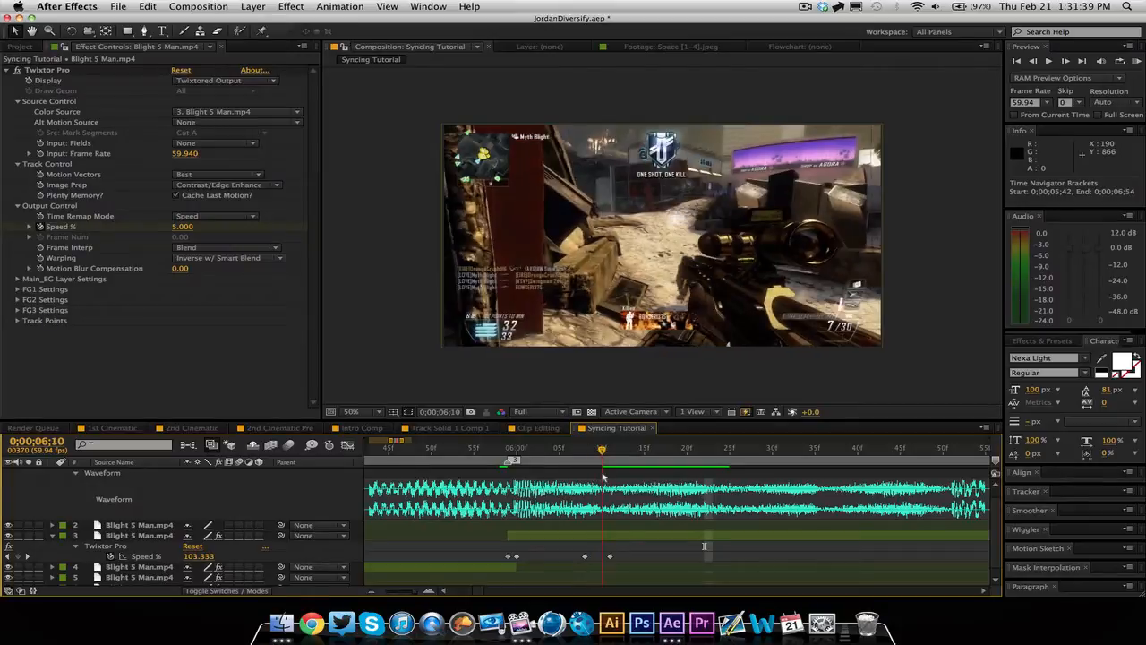
- Duplicate the layer 3 clip, remove Twixtor Pro from the duplicate and shift it 20 frames earlier
left_click_drag(600, 484, 603, 485)
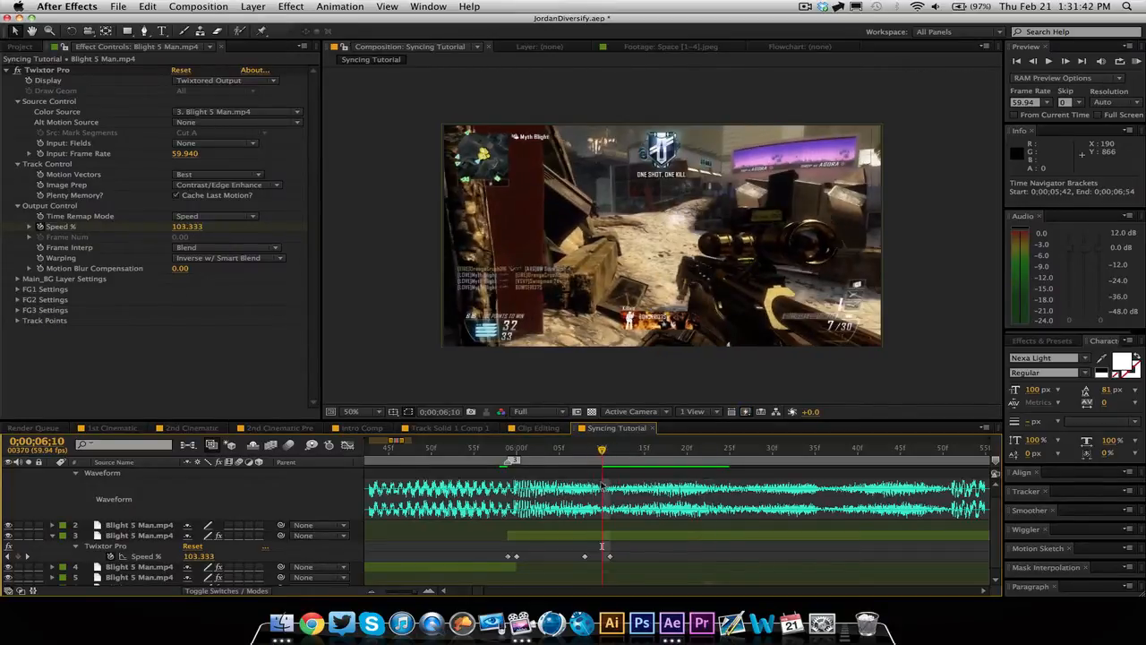
left_click(600, 536)
key("super+d")
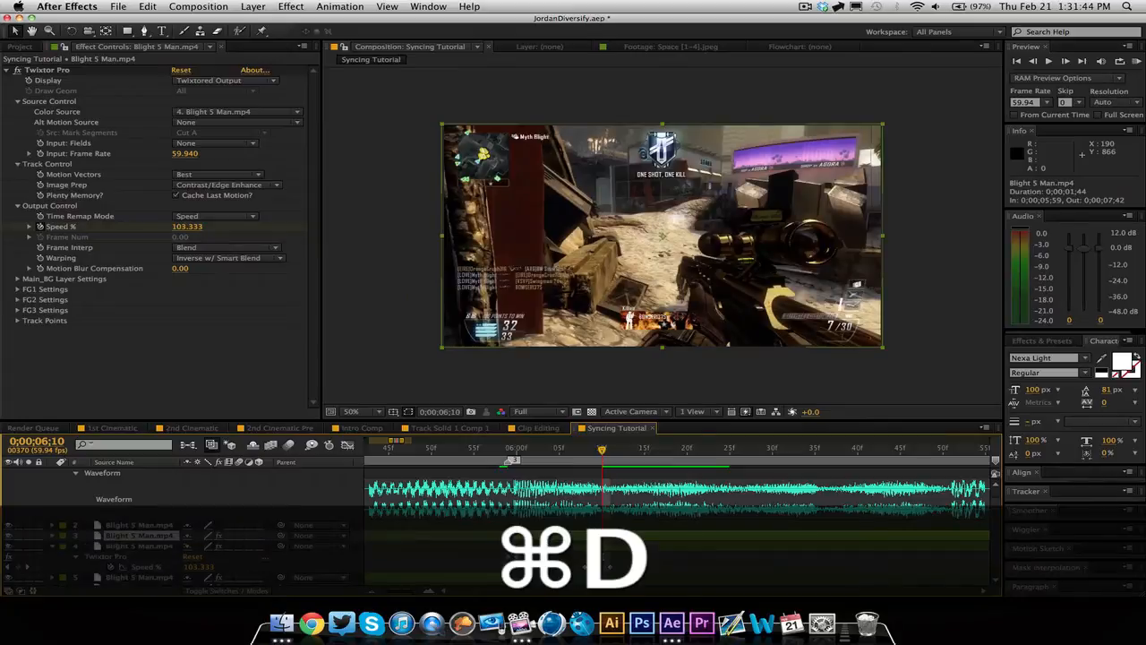
left_click(49, 78)
key("super+x")
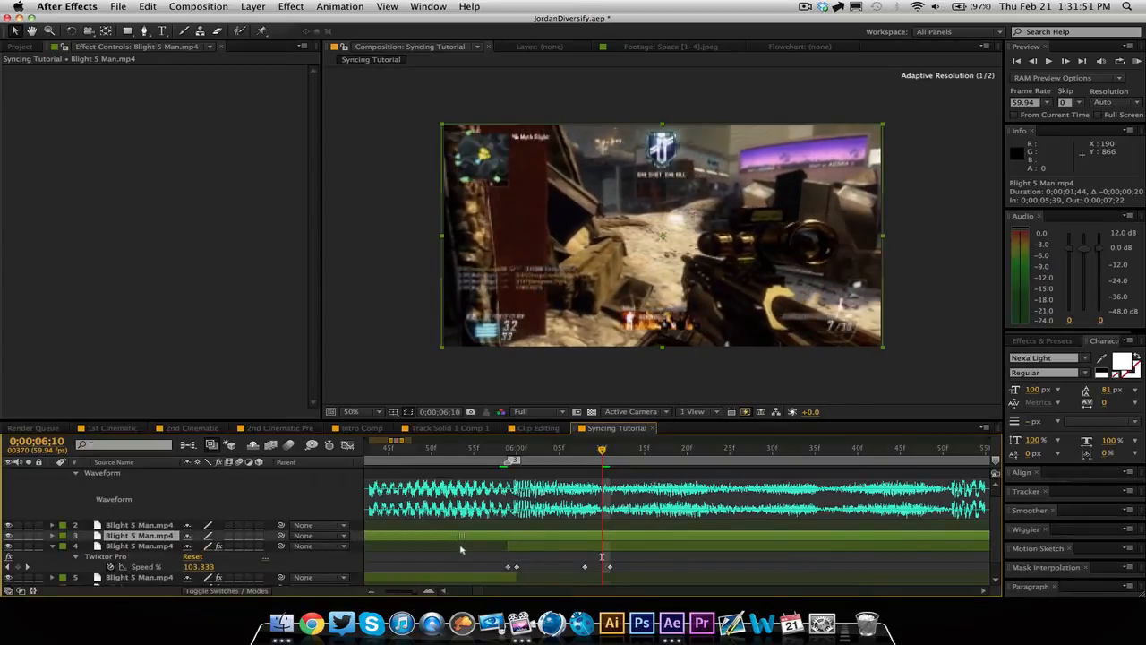
- Trim the duplicated clip's start and align its in point to 0;00;06;10, checking the transition from the clip below
key("alt+bracketleft")
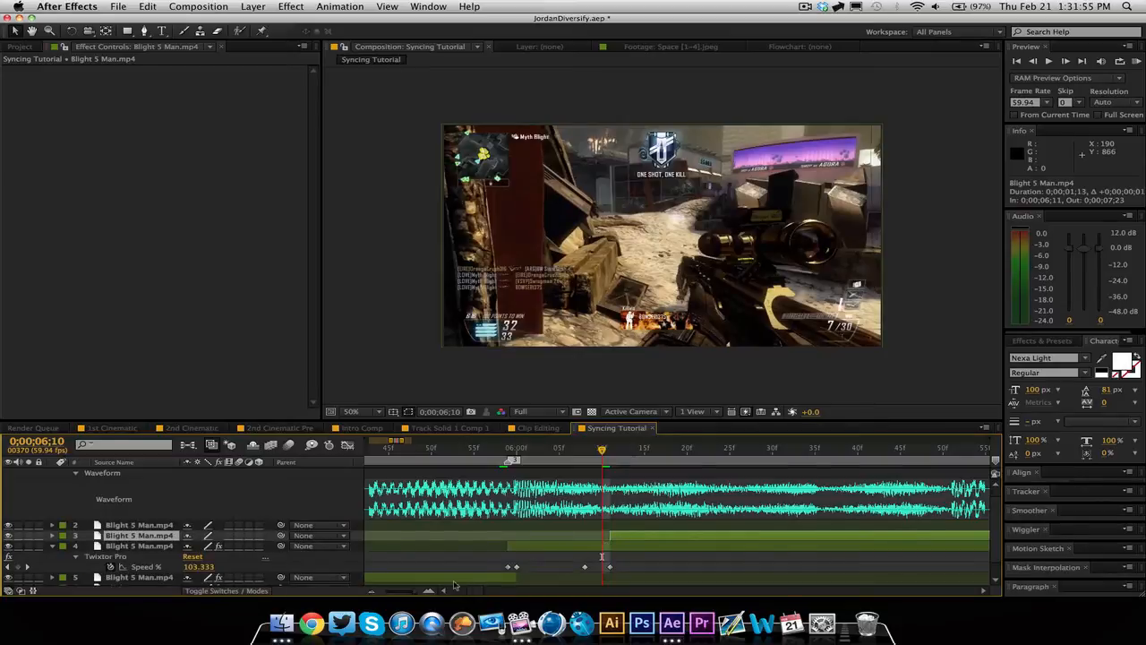
left_click(428, 592)
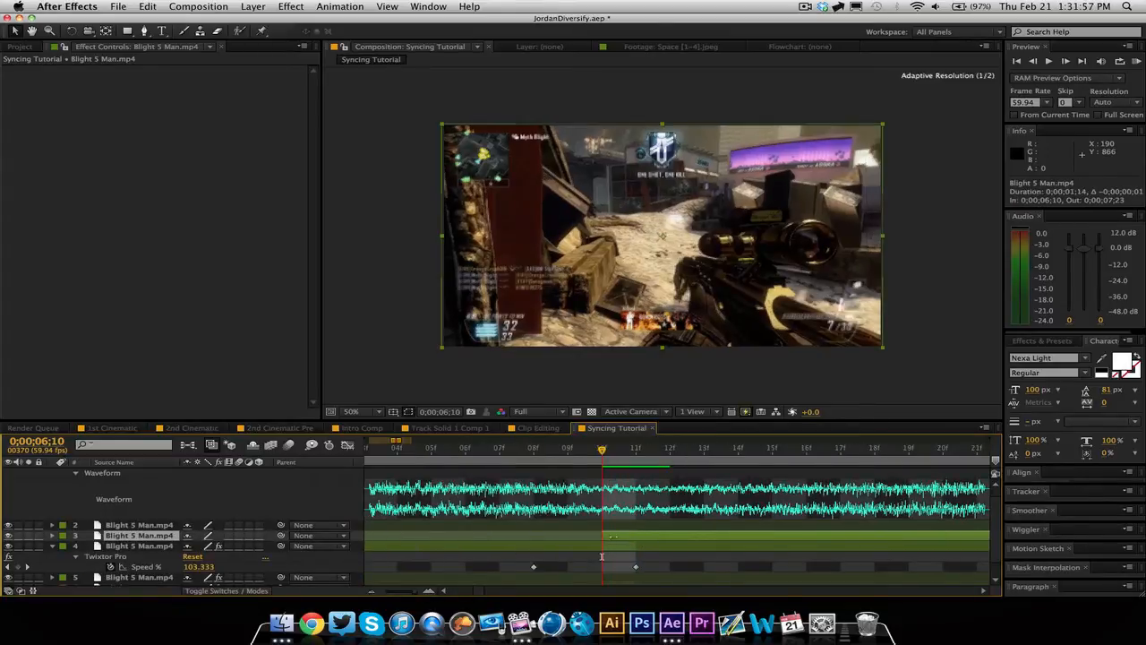
mouse_move(625, 538)
left_mouse_down()
mouse_move(637, 537)
mouse_move(625, 541)
left_mouse_up()
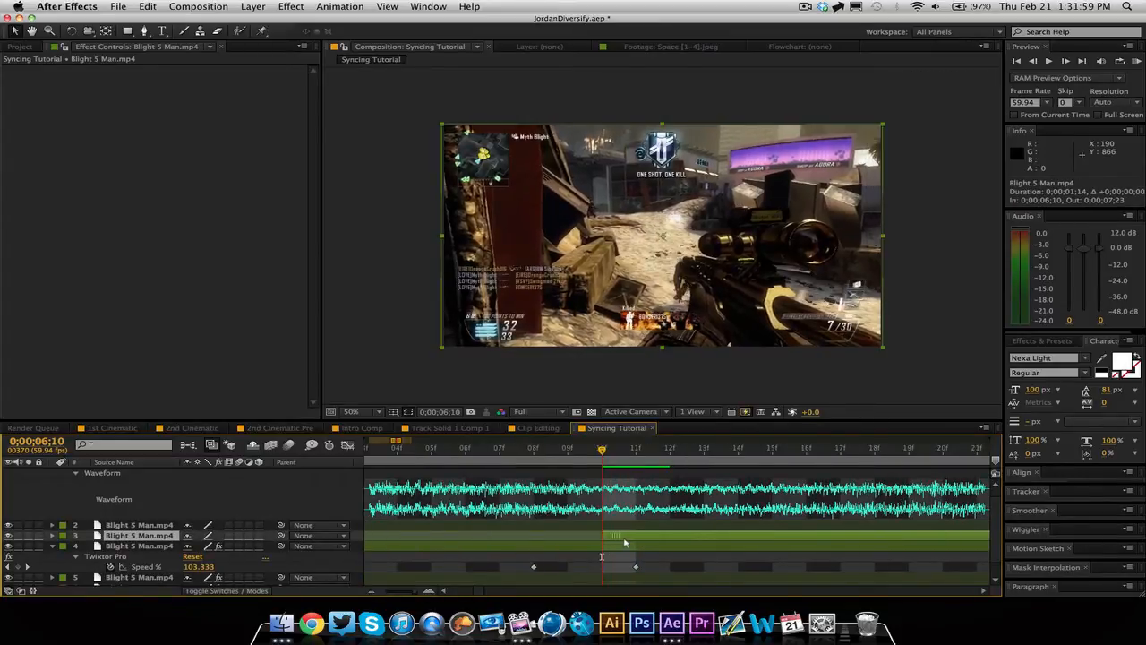
left_click_drag(570, 451, 598, 453)
- Apply Twixtor Pro to the layer 3 clip with 59.94 input frame rate, Contrast/Edge Enhance image prep and Inverse w/ Smart Blend warping
left_click(291, 7)
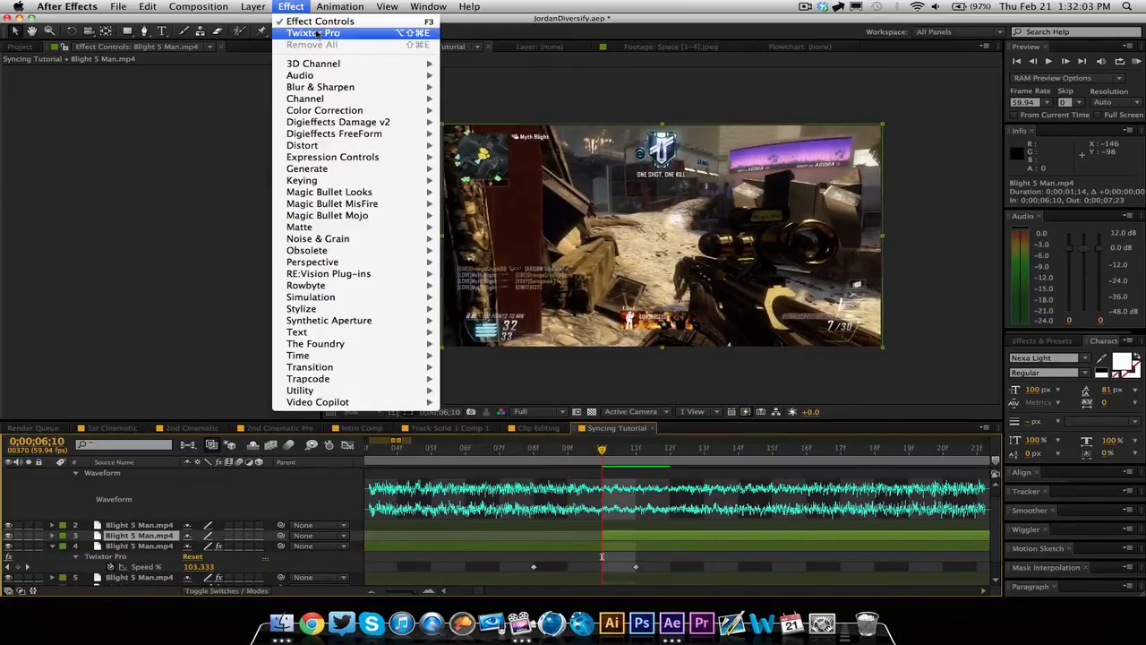
left_click(322, 22)
left_click(191, 153)
type("5")
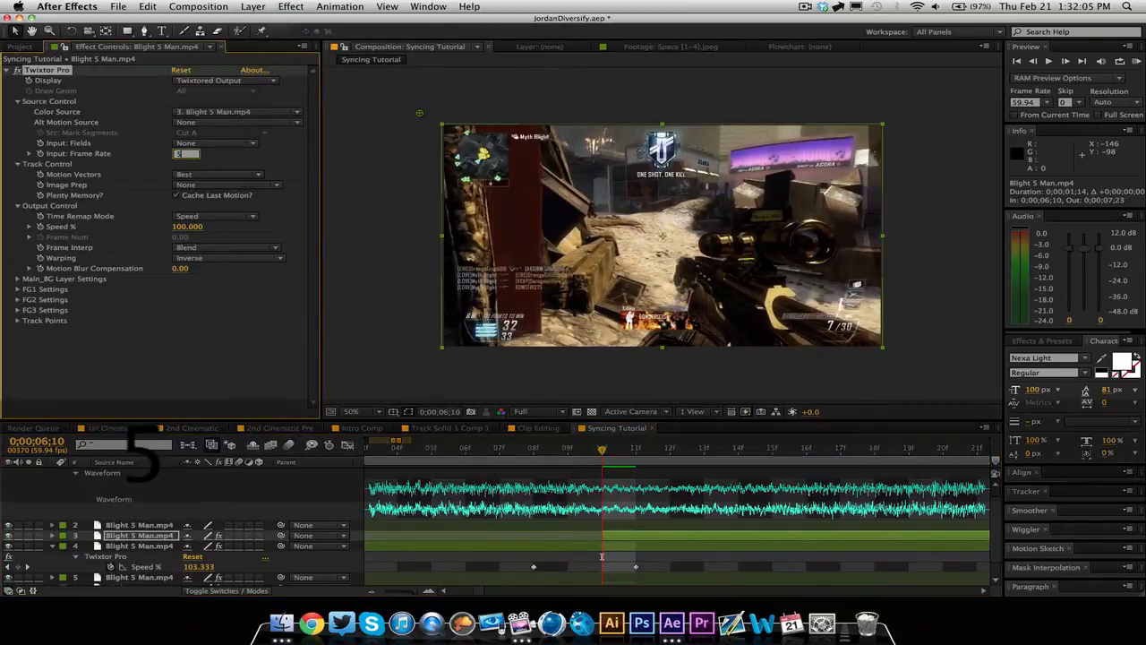
type("9.94")
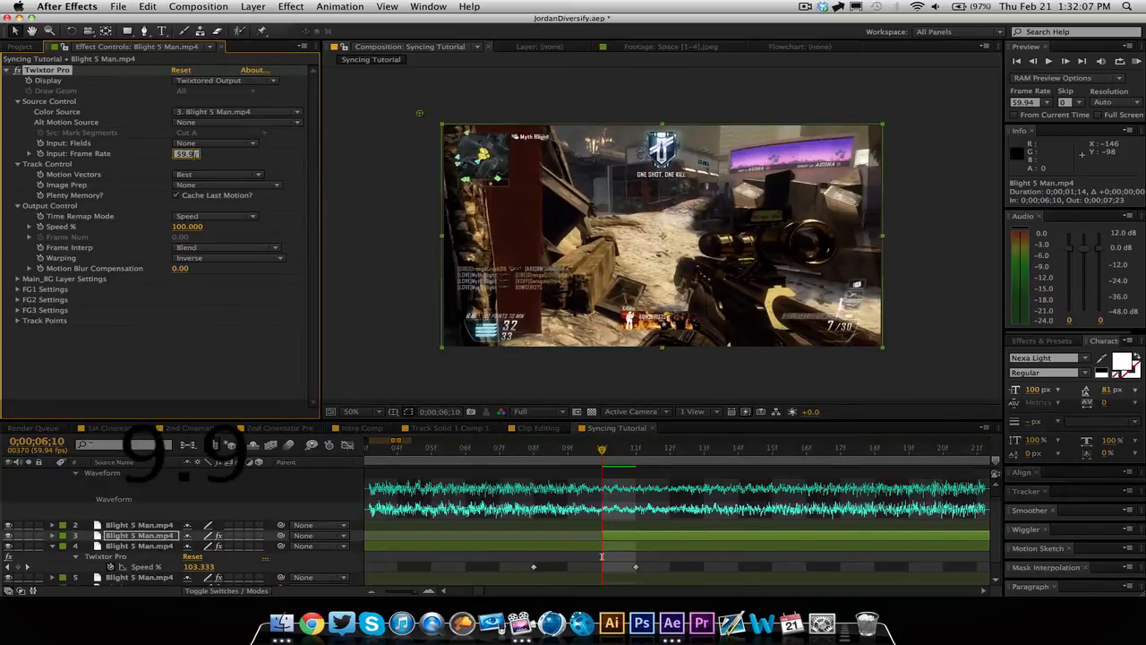
left_click(246, 186)
left_click(244, 208)
left_click(248, 260)
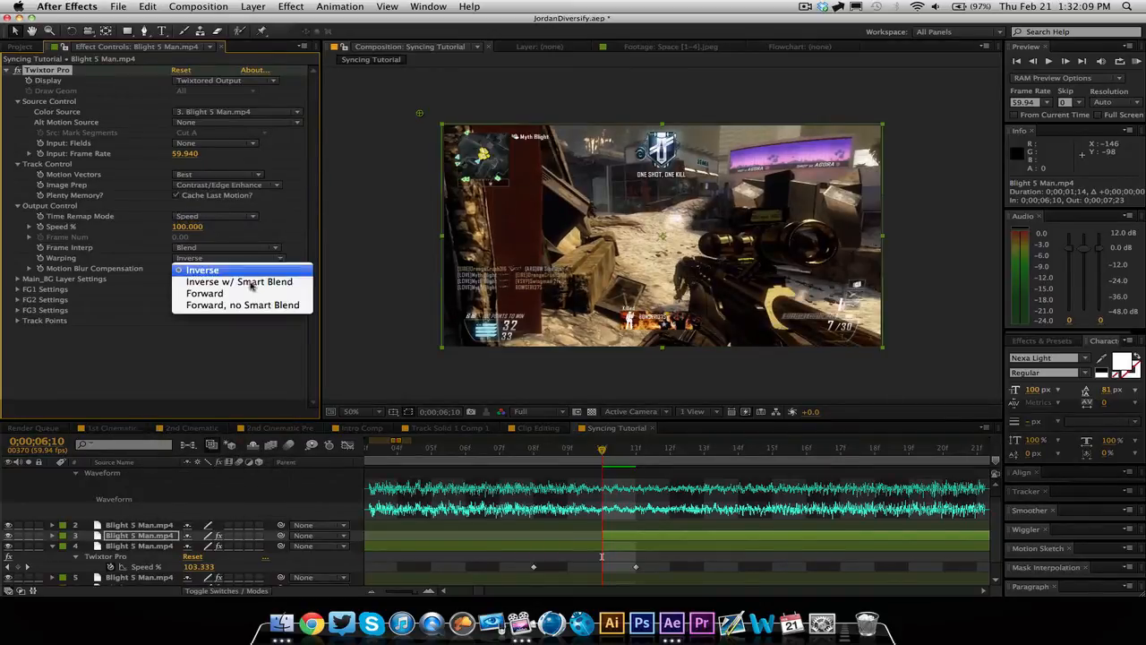
left_click(224, 276)
left_click(17, 278)
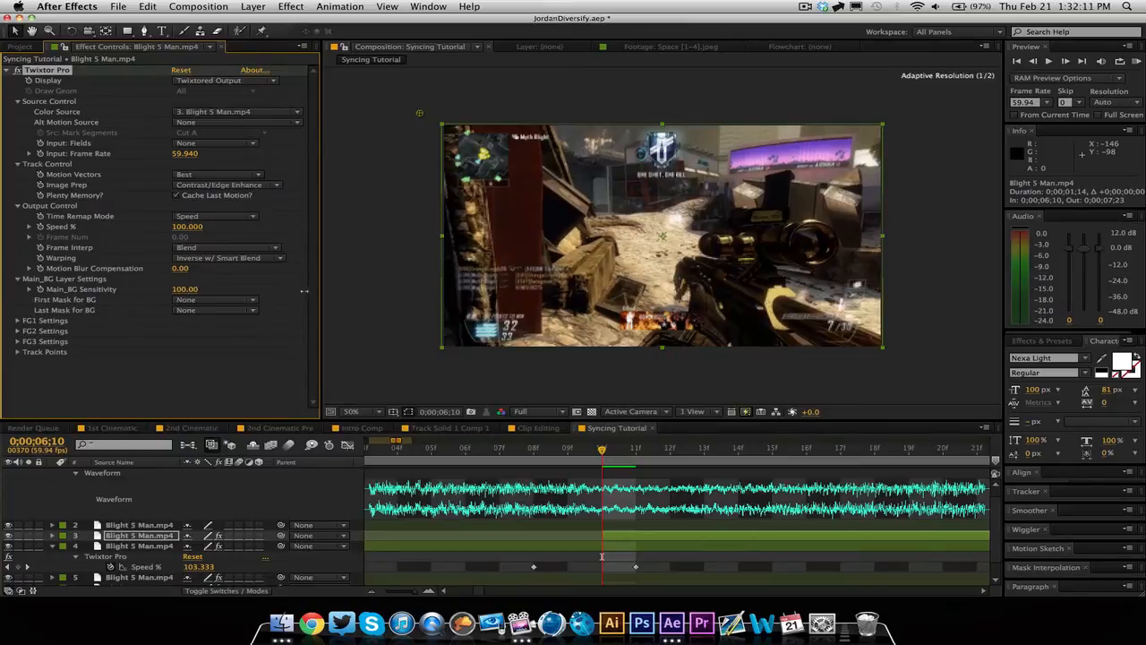
- Keyframe the layer 3 clip's Speed % at 100 on 0;00;06;10 and at 5 on 0;00;06;11
left_click(40, 226)
key("u")
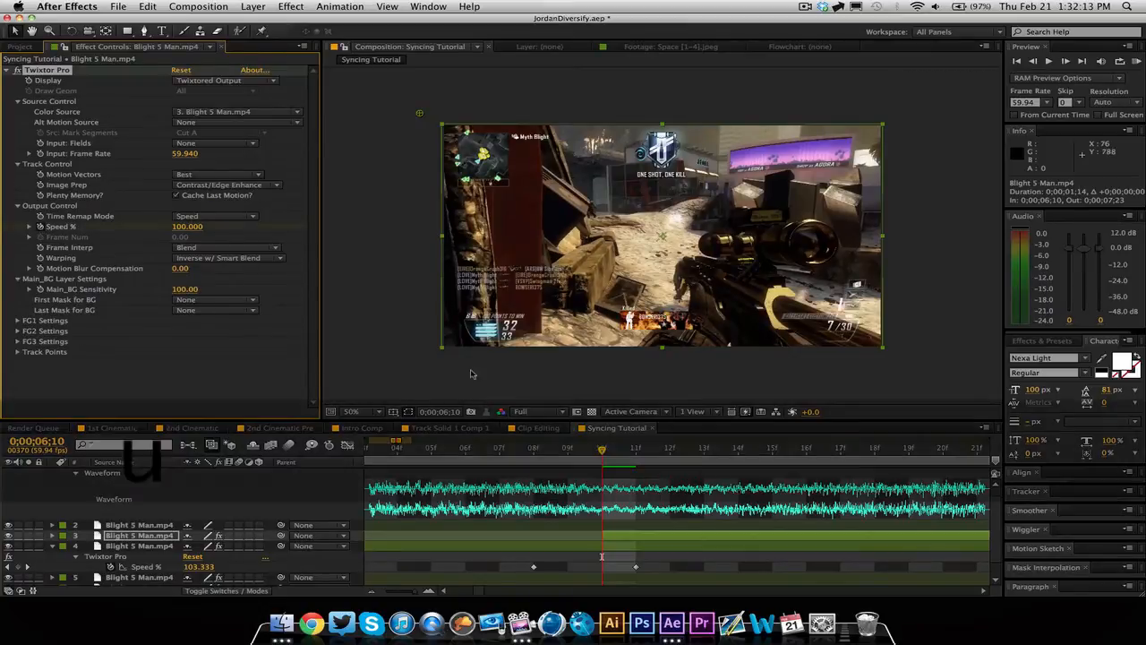
key("Page_Down")
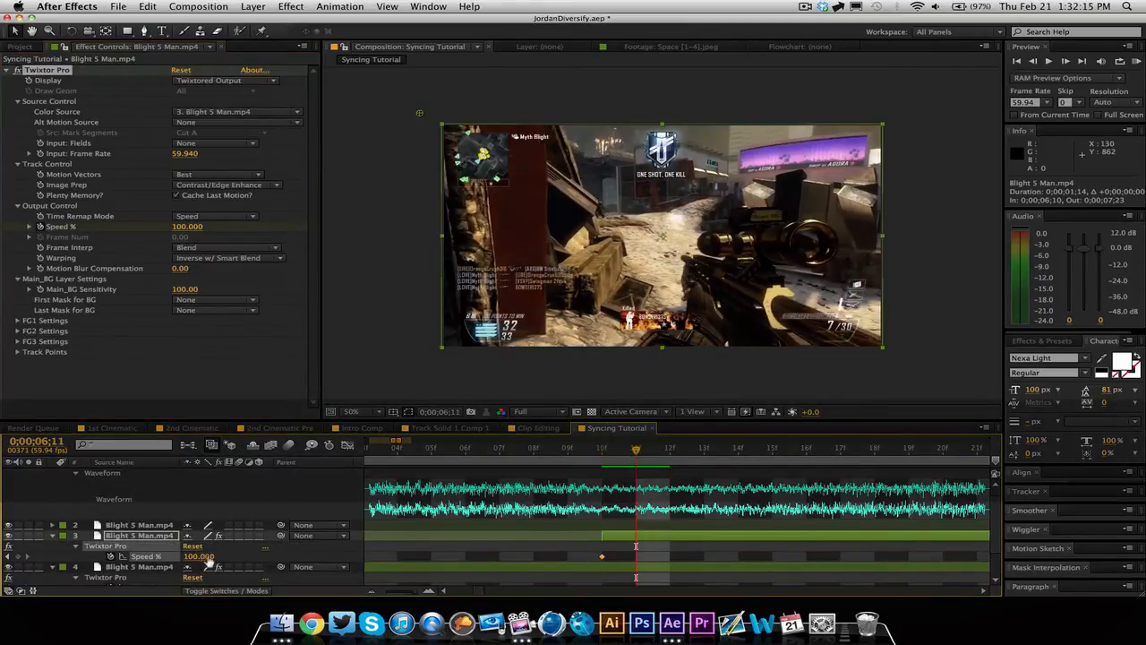
left_click(199, 556)
type("5")
key("Return")
- Trim the layer 4 clip's end at 0;00;06;11 and scrub across the cut into the layer 3 clip
scroll(702, 548, "down", 2)
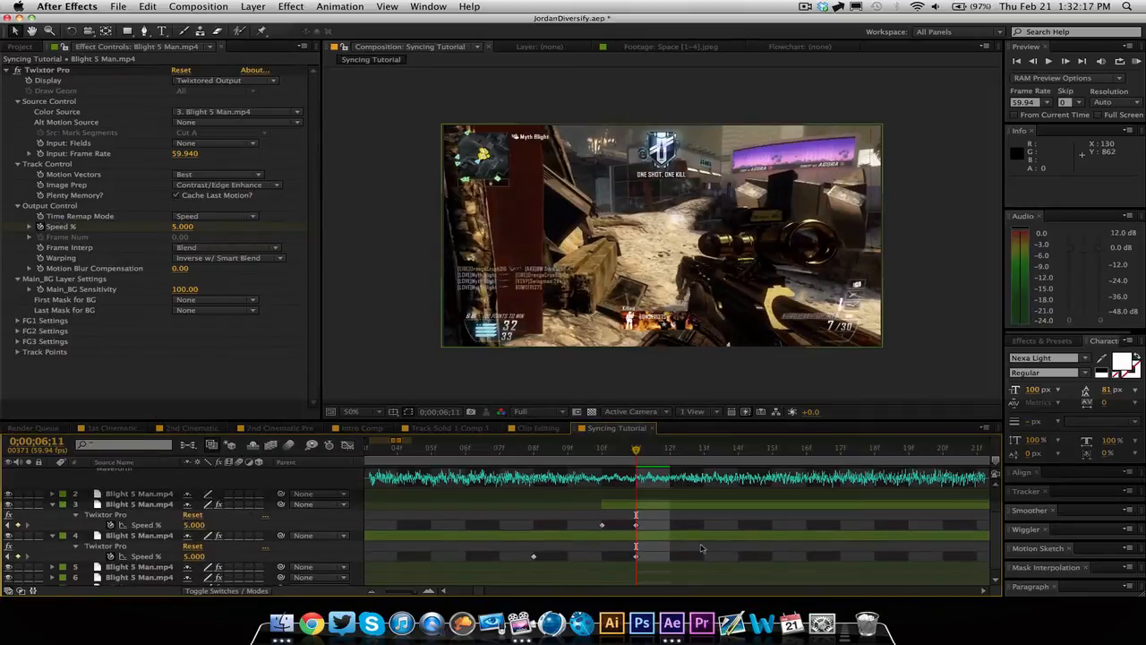
left_click(702, 541)
key("alt")
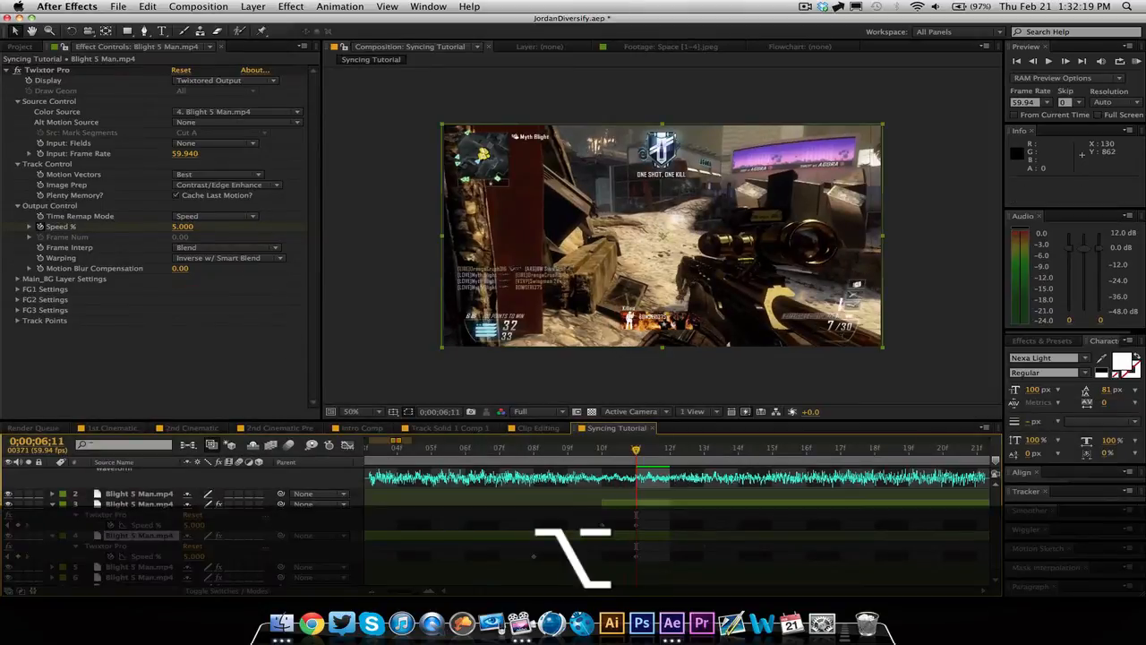
scroll(597, 513, "down", 3)
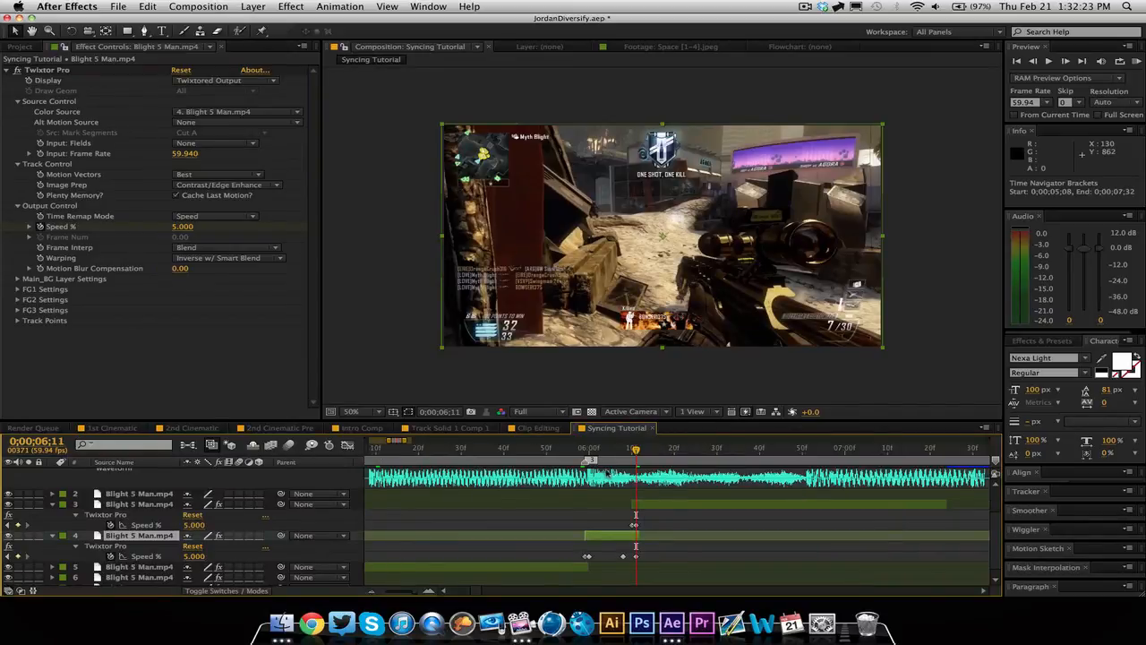
left_click(584, 457)
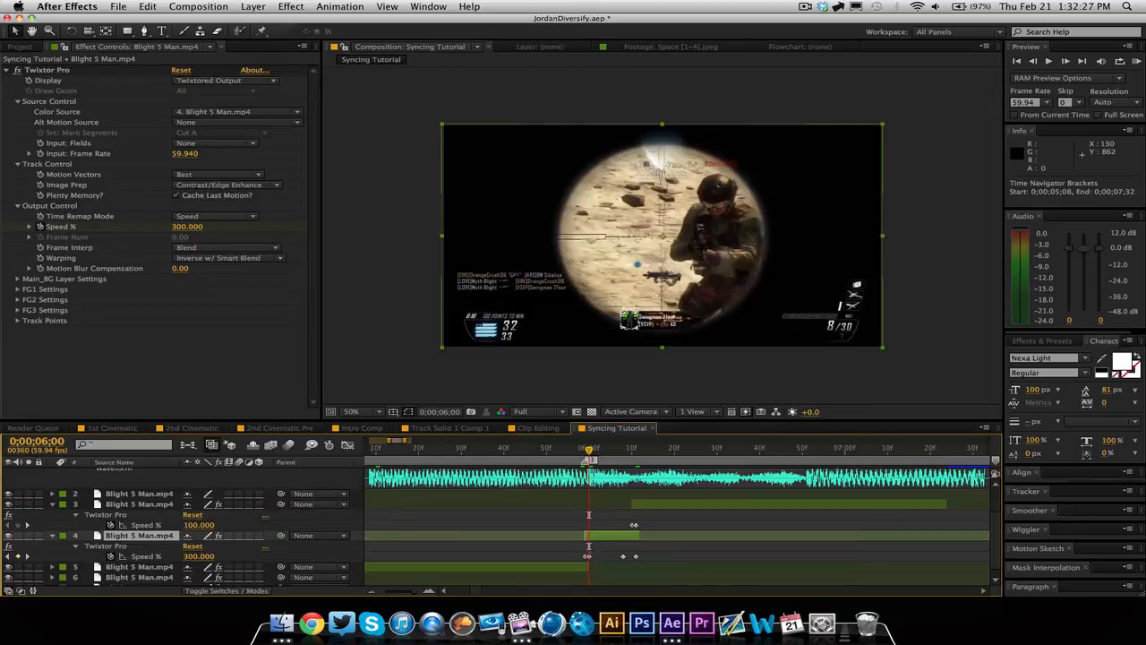
left_click_drag(588, 458, 653, 450)
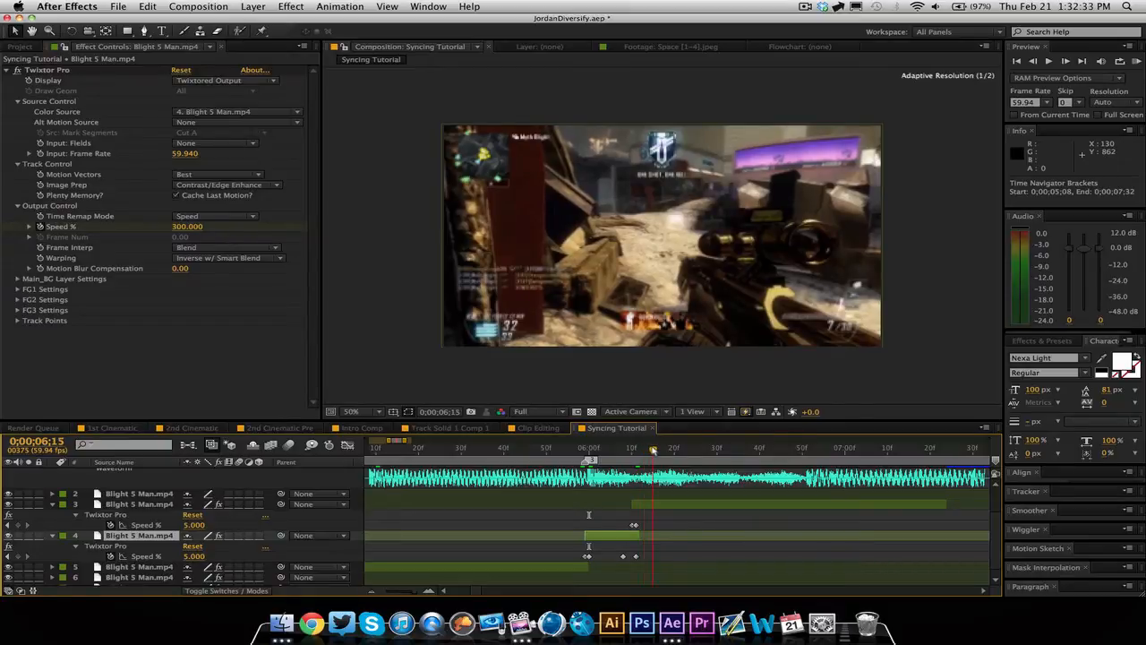
left_click(51, 535)
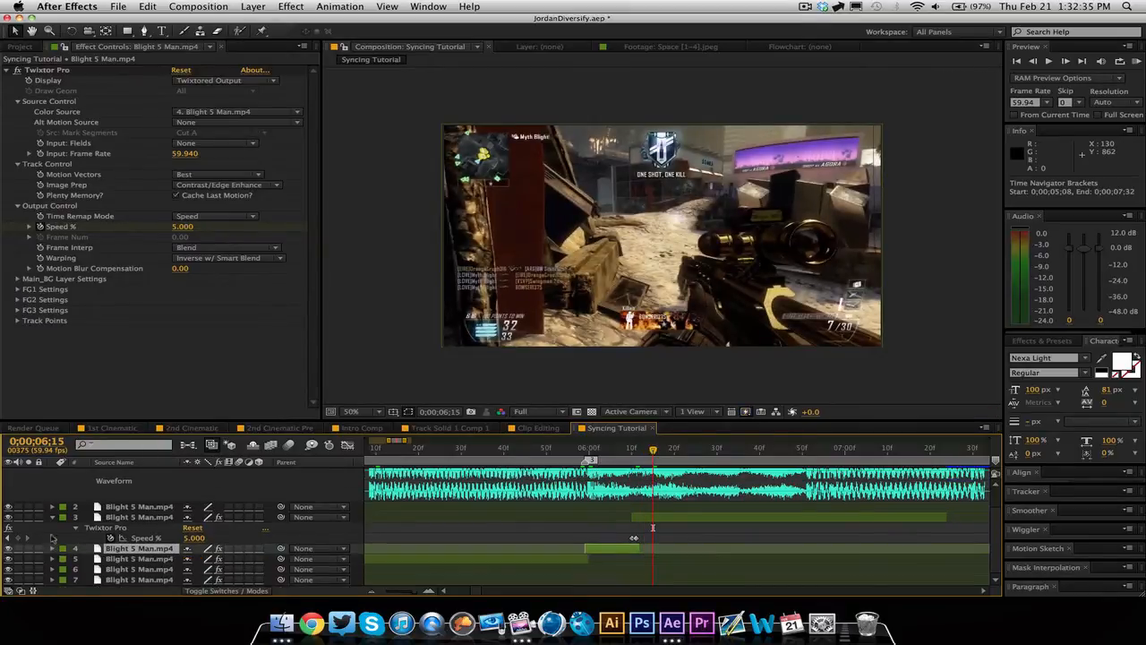
- Extend the layer 3 clip's end to the beat marker 5 at 0;00;07;42
left_click(981, 592)
left_click(982, 591)
left_click(981, 591)
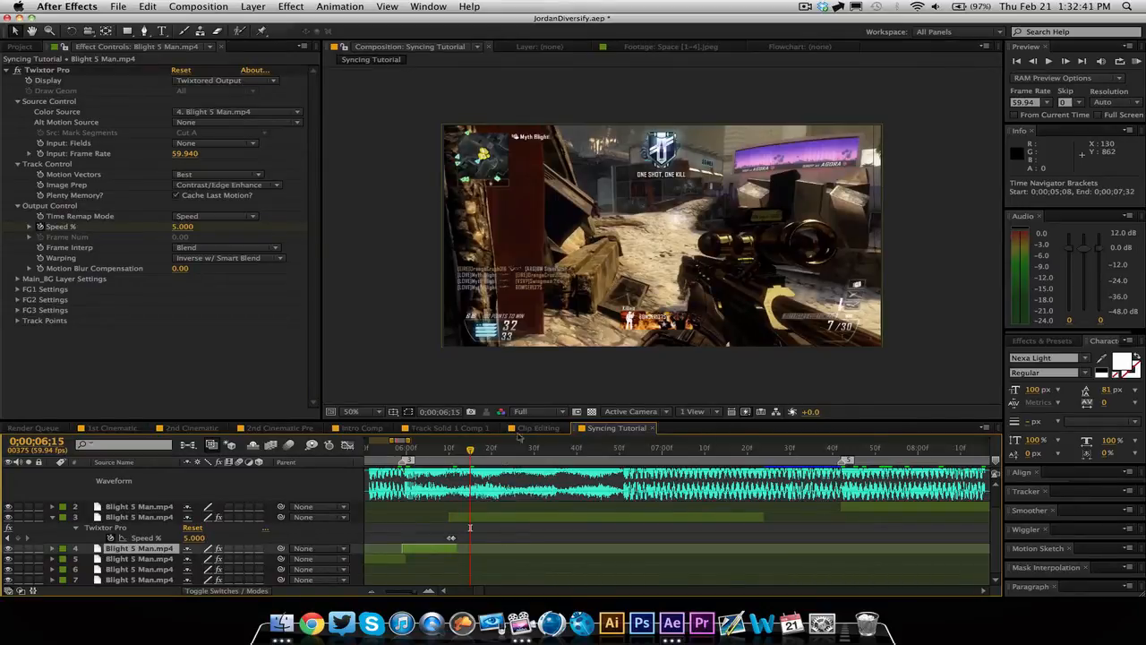
key("space")
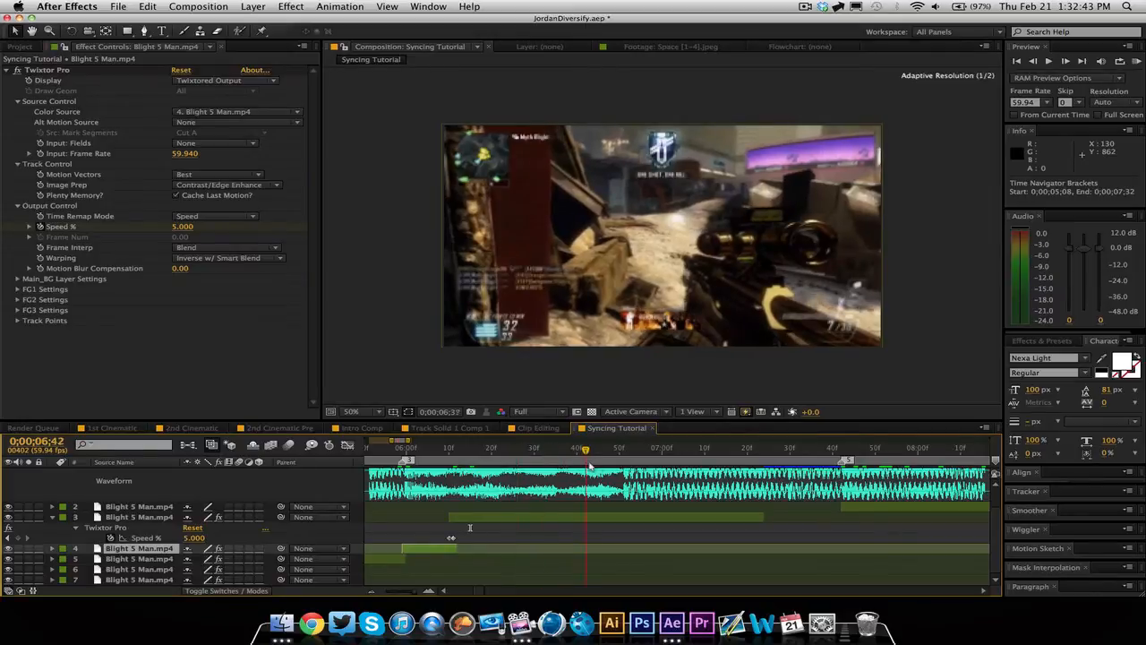
left_click_drag(613, 472, 620, 472)
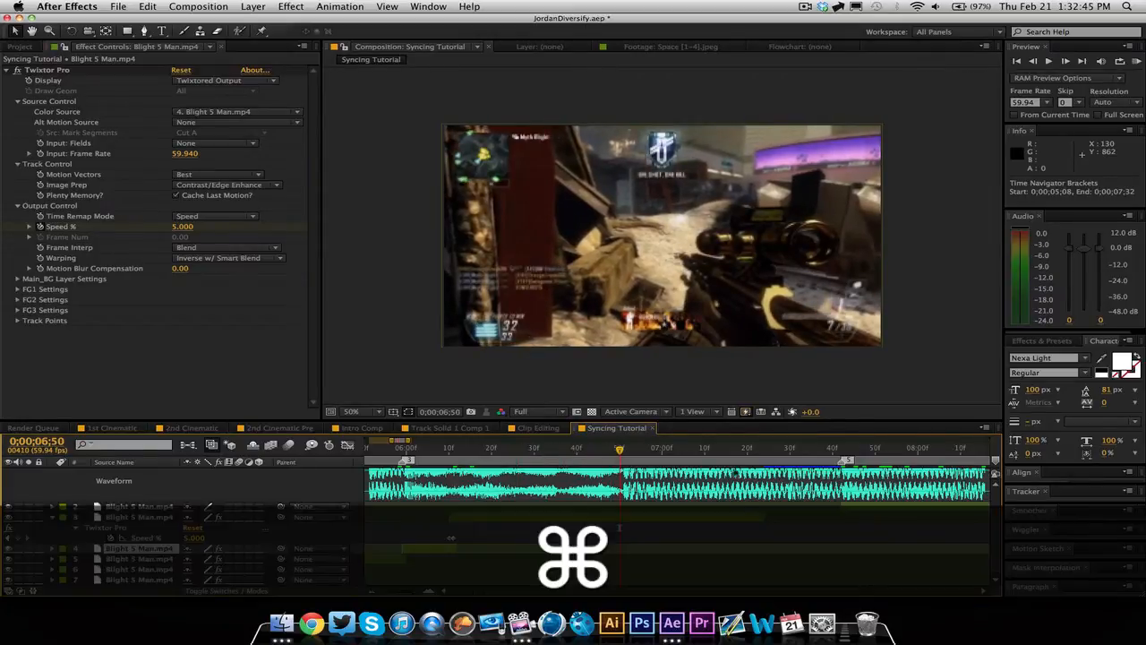
left_click(841, 452, "super")
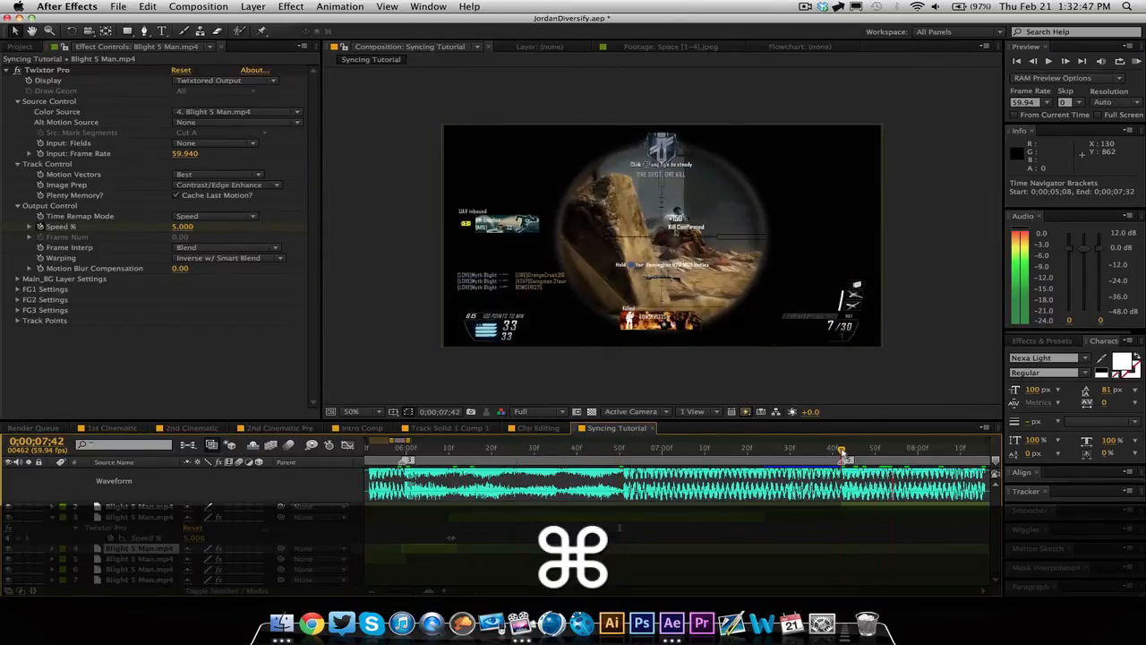
left_click_drag(765, 517, 842, 529)
- Hold the layer 3 clip's Speed % at 5 with a keyframe at 0;00;06;51 and raise it to 500 at 0;00;06;52
left_click(623, 456)
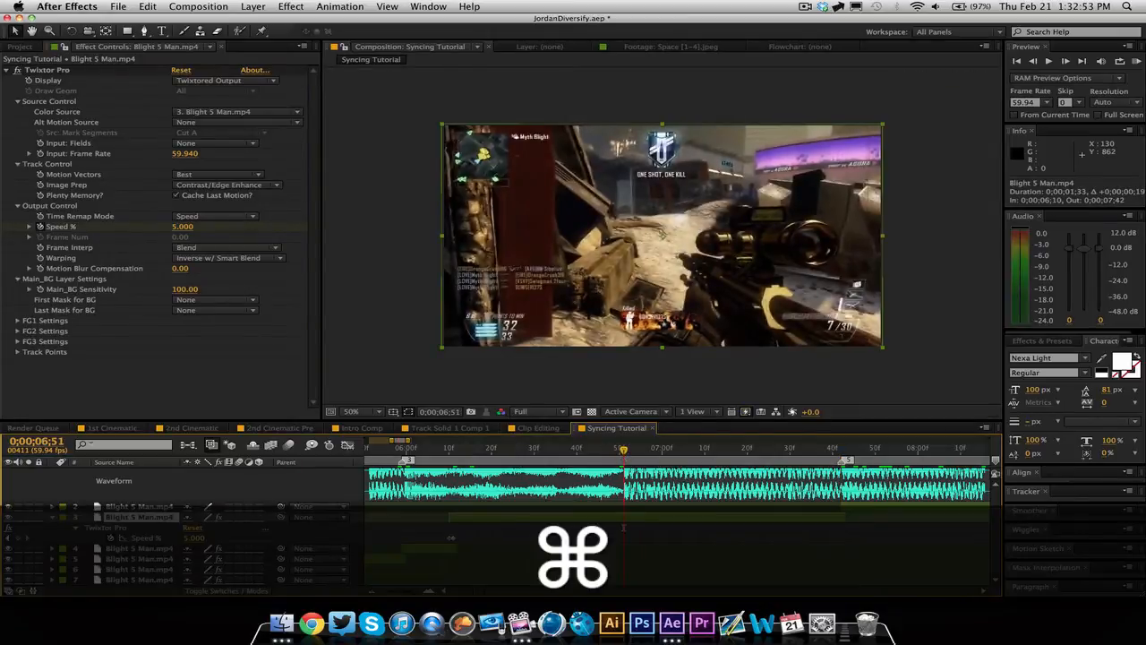
left_click(616, 546)
left_click(18, 537)
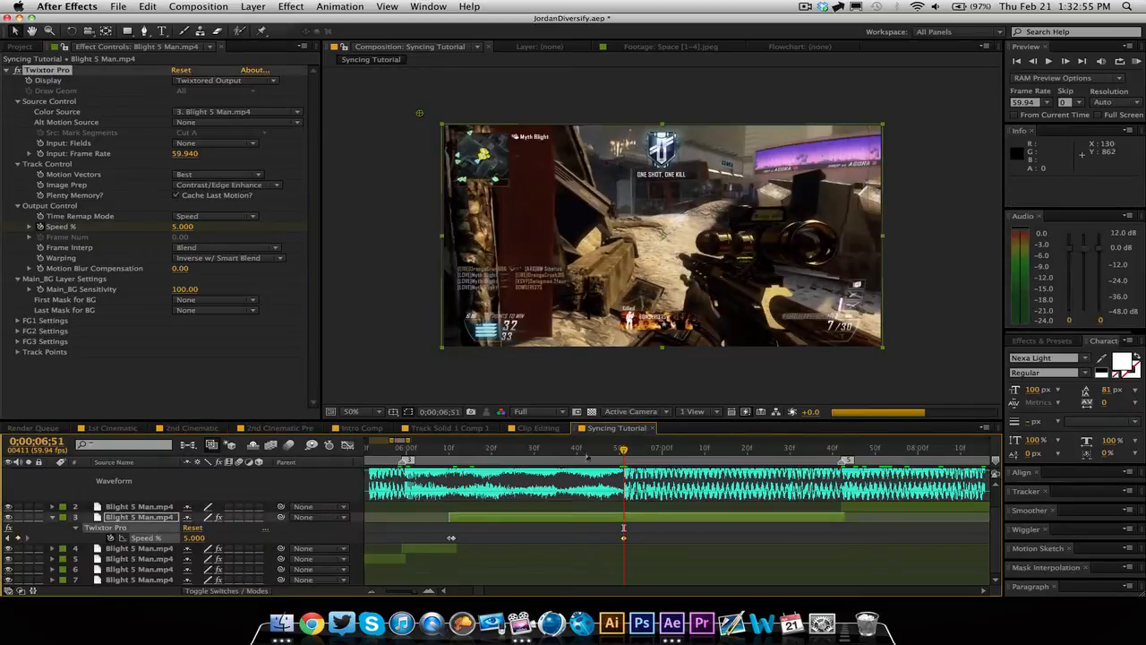
left_click_drag(623, 451, 627, 450)
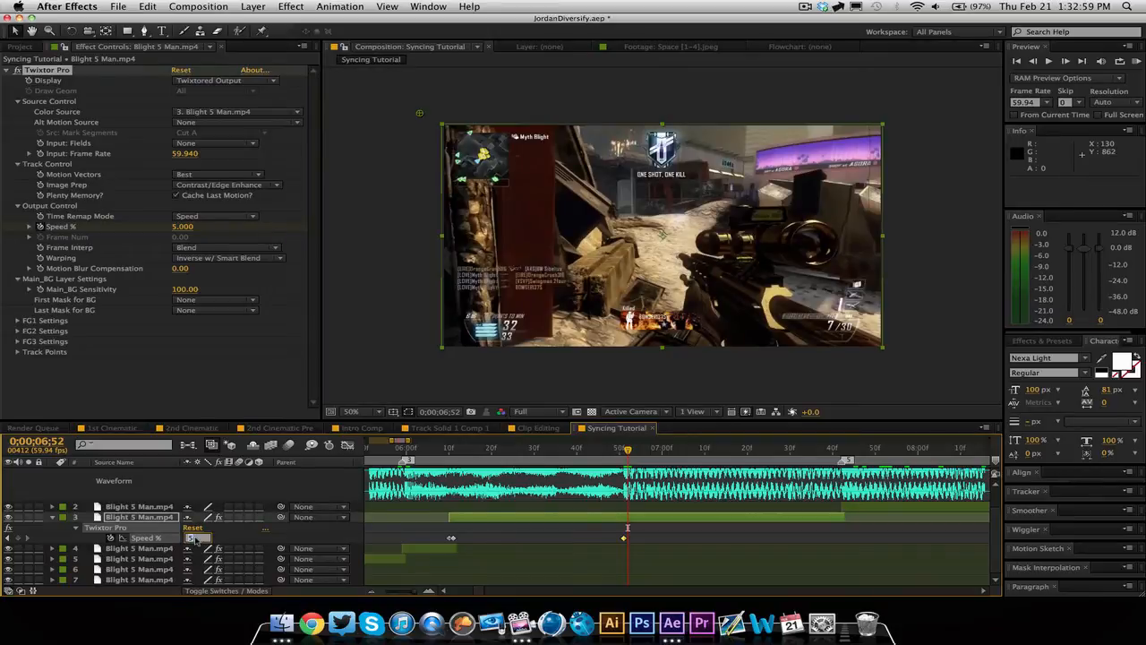
type("500")
key("Return")
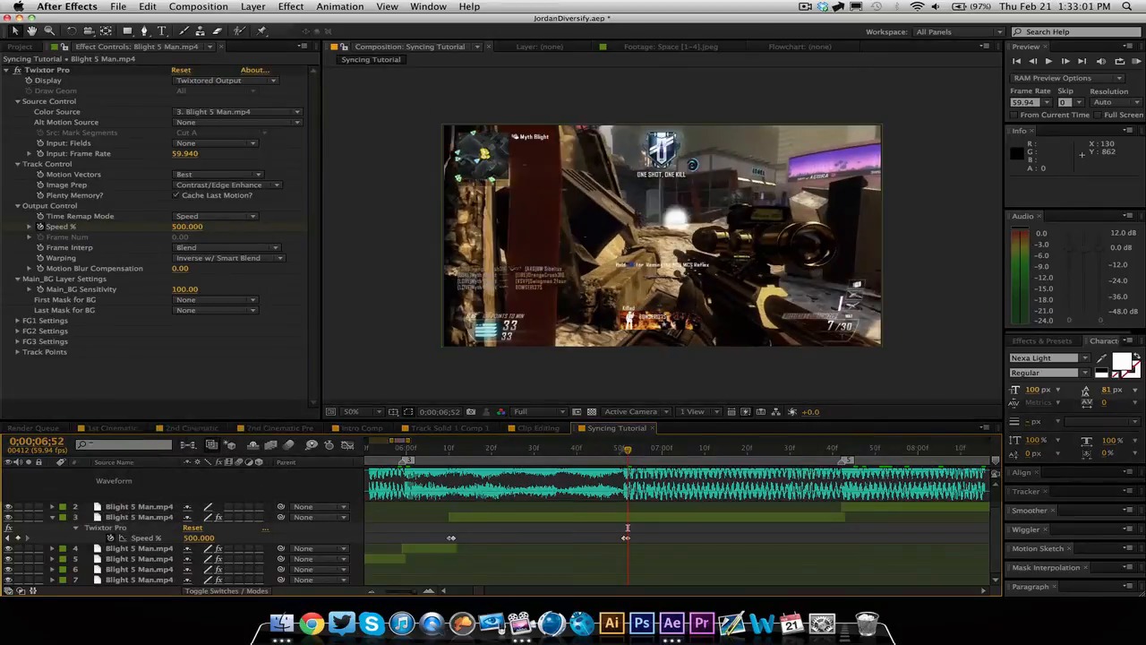
- Hold Speed % at 500 with a keyframe at 0;00;06;53 and drop it to 5 at 0;00;06;55
left_click_drag(629, 450, 632, 451)
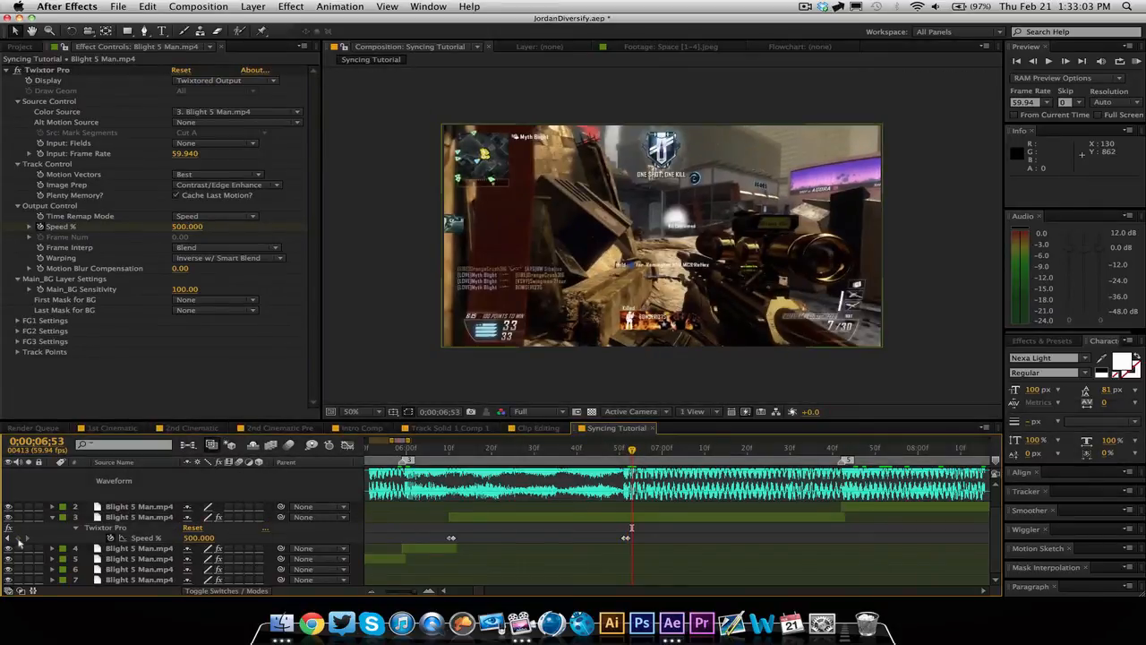
left_click_drag(632, 450, 641, 450)
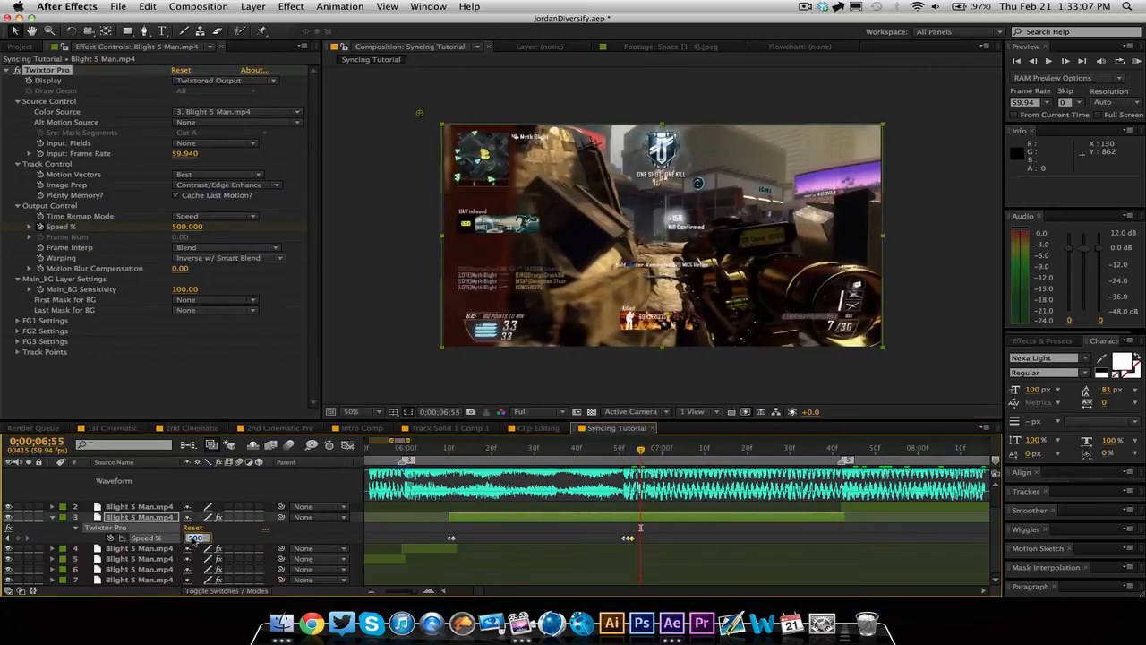
type("5")
key("Return")
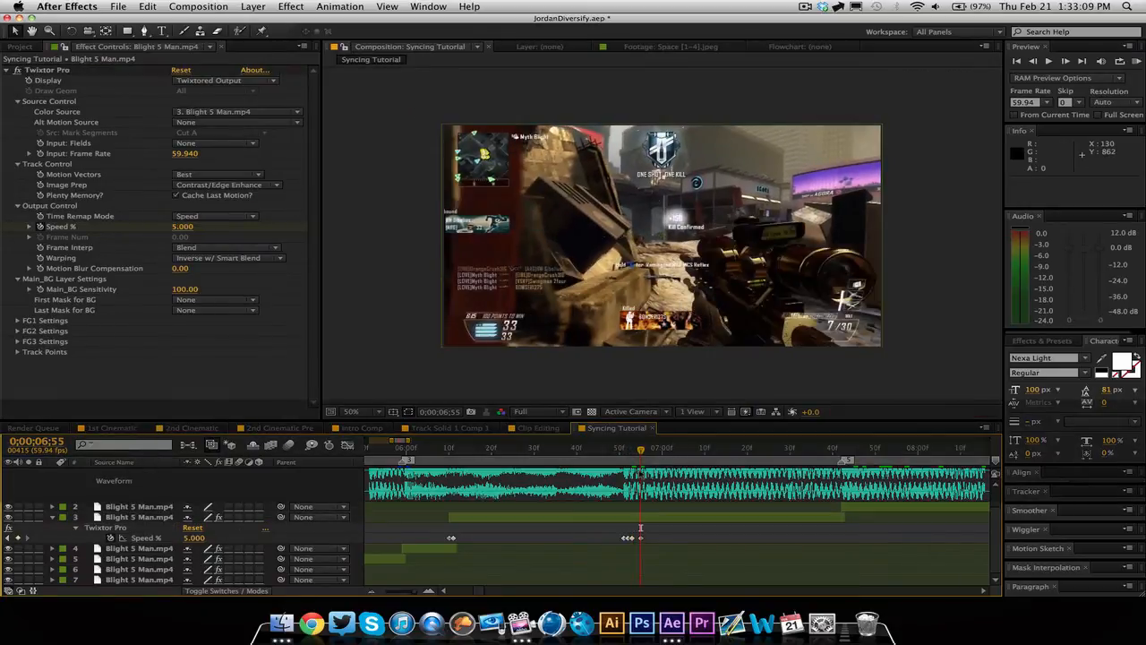
- Hold Speed % at 5 with a keyframe at 0;00;07;29 and raise it to 200 at 0;00;07;30
left_click_drag(617, 453, 713, 450)
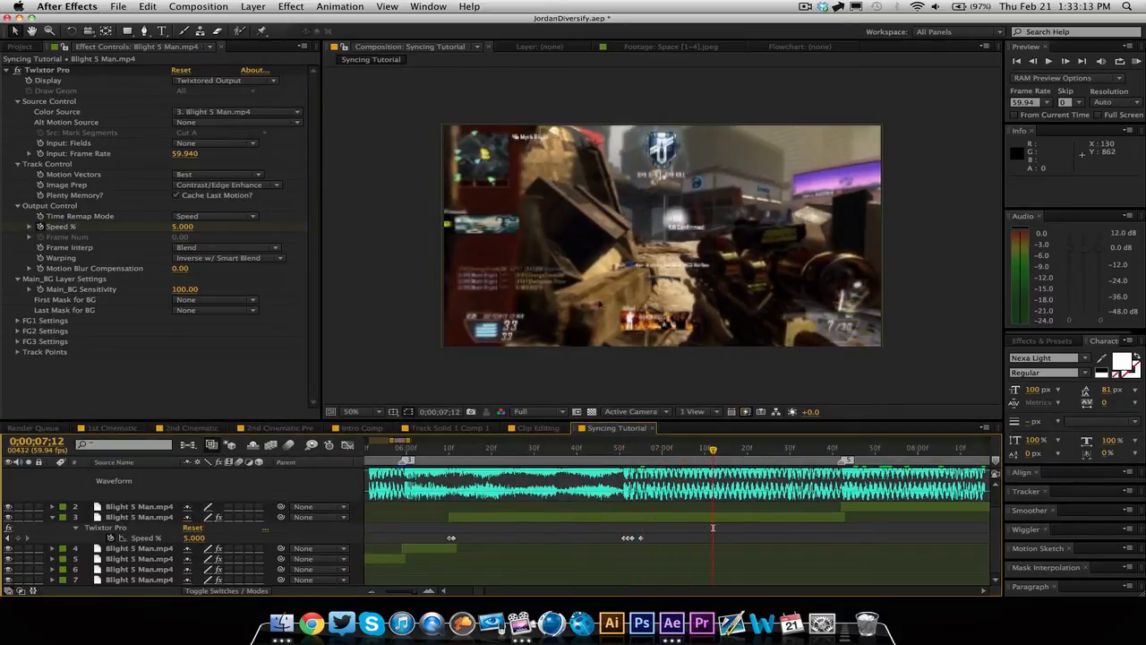
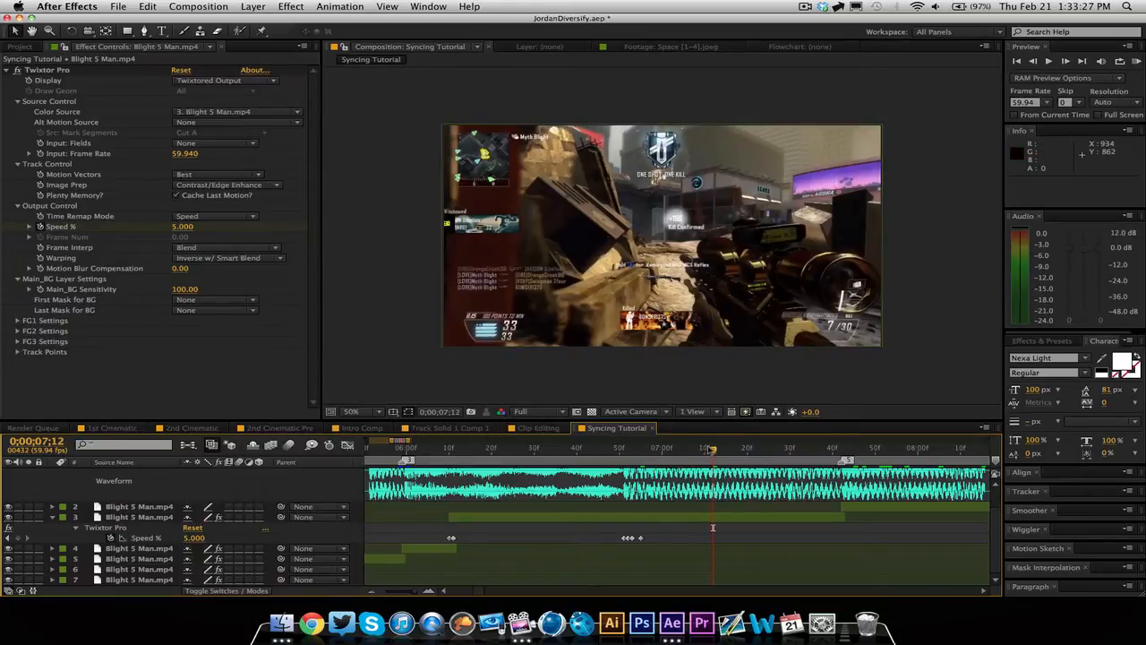
left_click_drag(713, 527, 786, 527)
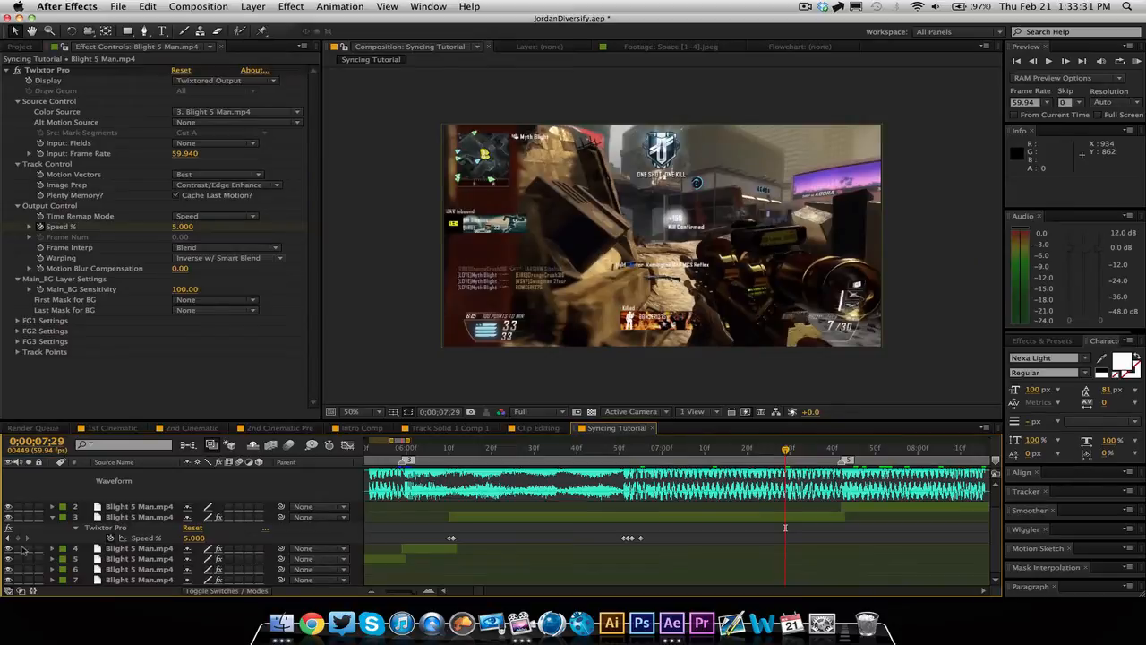
left_click(785, 527)
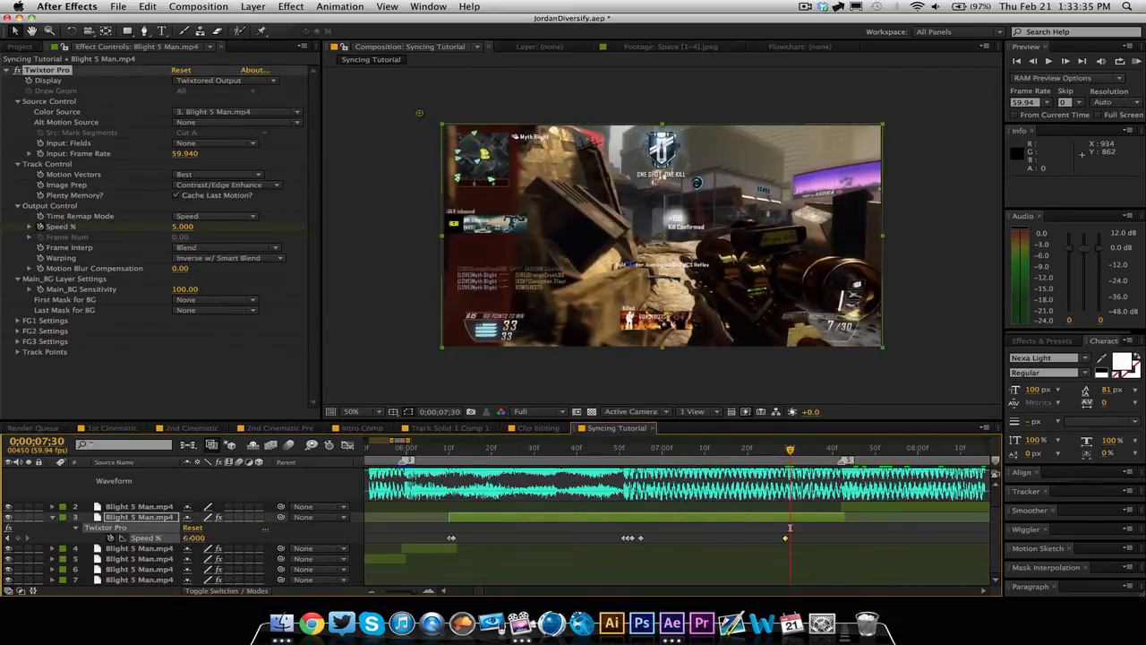
left_click(192, 537)
type("200")
key("Return")
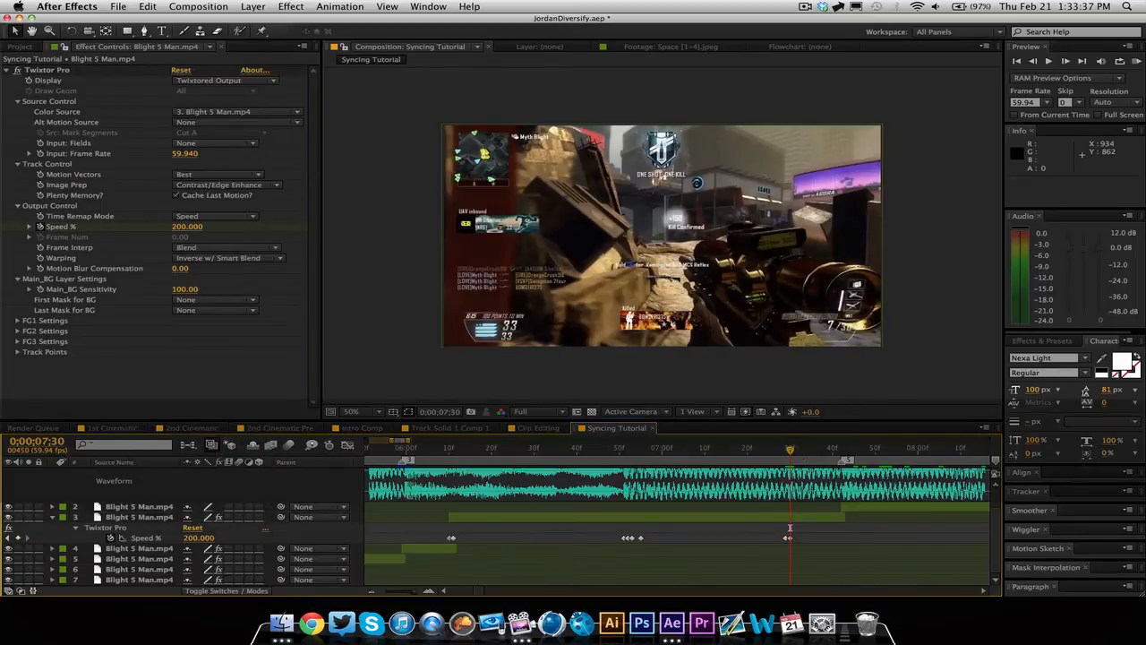
- Drop the layer 3 clip's Speed % to 5 at 0;00;07;32
key("Page_Down")
key("Page_Down")
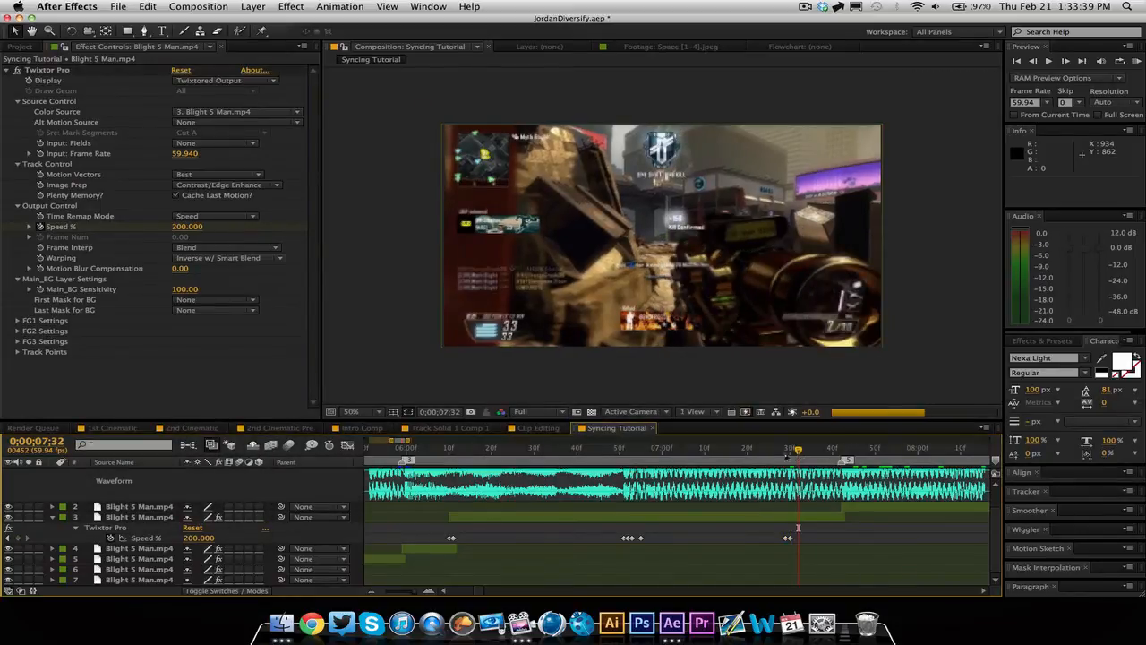
type("5")
key("Return")
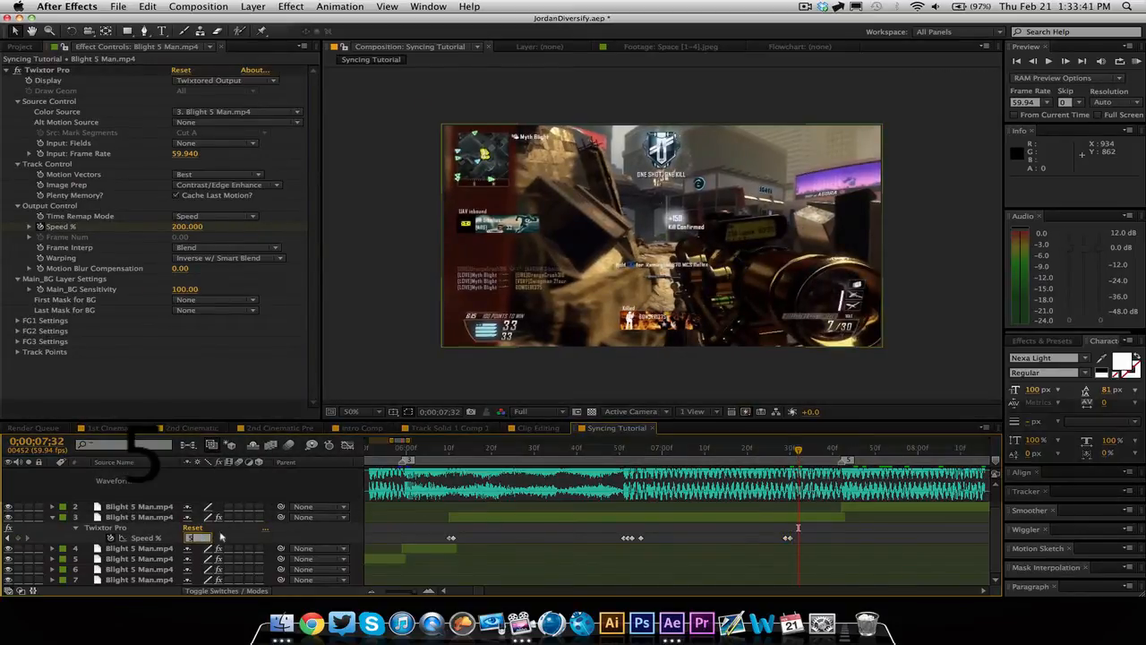
- Set the Speed % keyframe at 0;00;07;30 to 300 and review the clip up to 0;00;07;41
left_click(628, 454)
left_click_drag(628, 453, 790, 476)
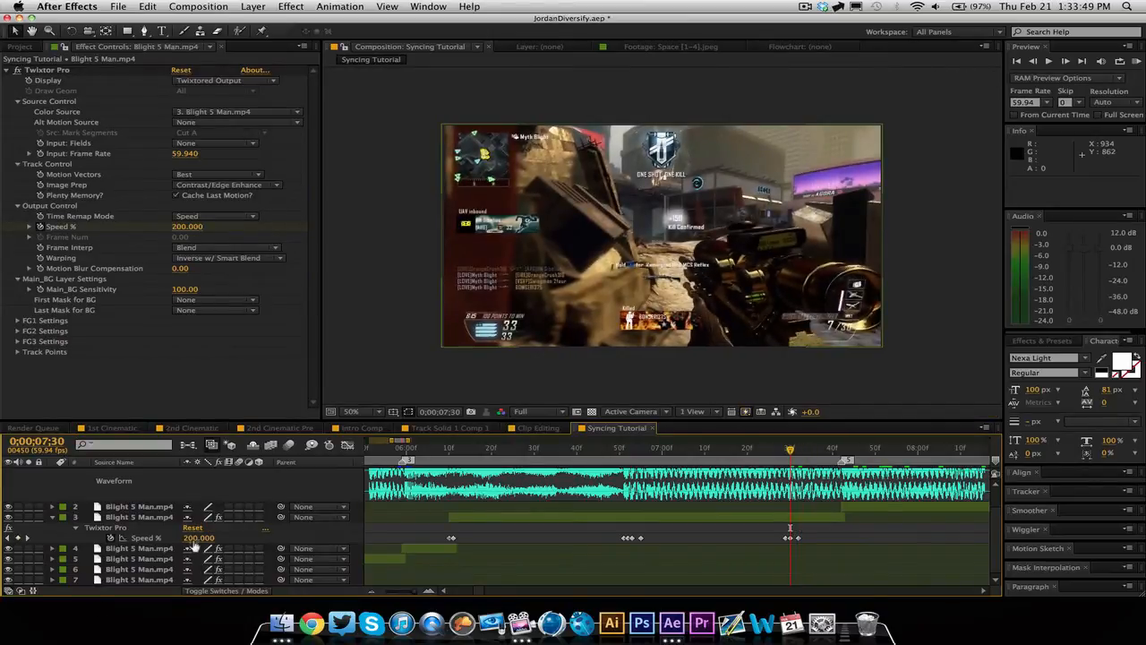
left_click(198, 537)
type("300")
key("Return")
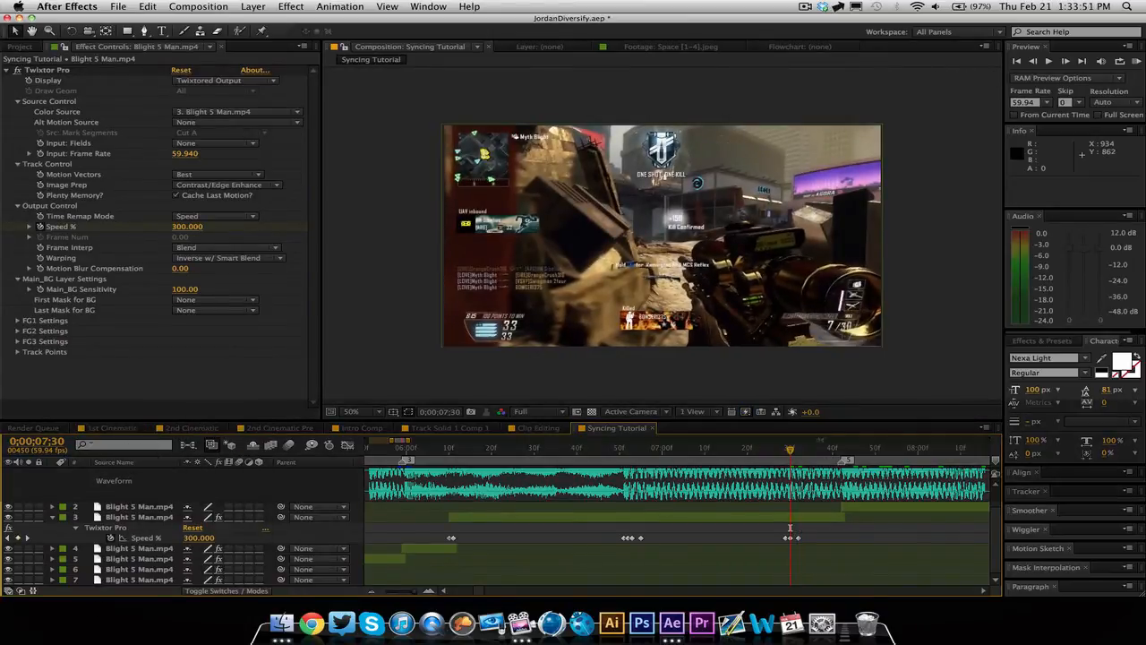
key("space")
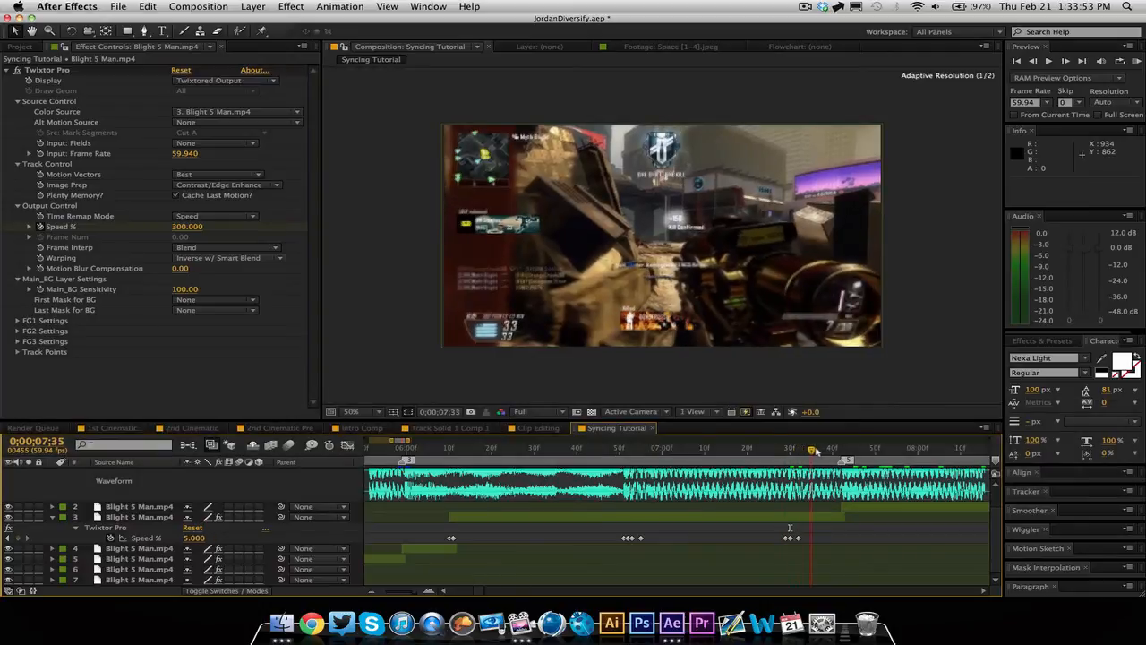
left_click_drag(822, 451, 838, 451)
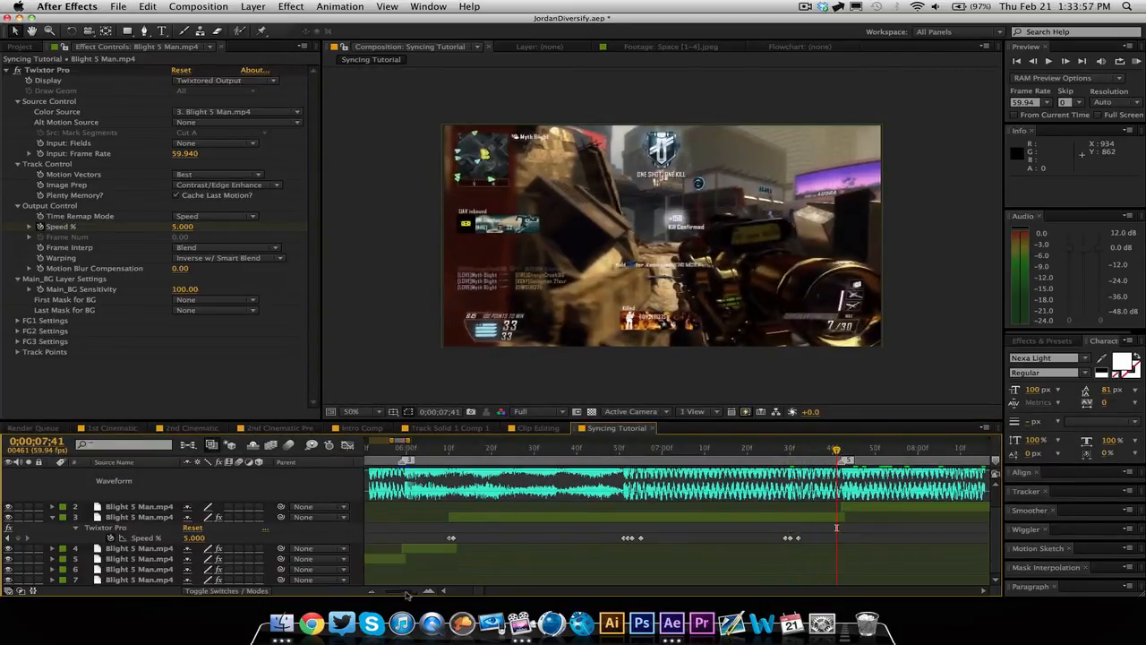
- Hold the layer 3 clip's Speed % at 5 with a keyframe at 0;00;07;39 and raise it to 500 at 0;00;07;41
left_click_drag(406, 591, 437, 592)
left_click(616, 453)
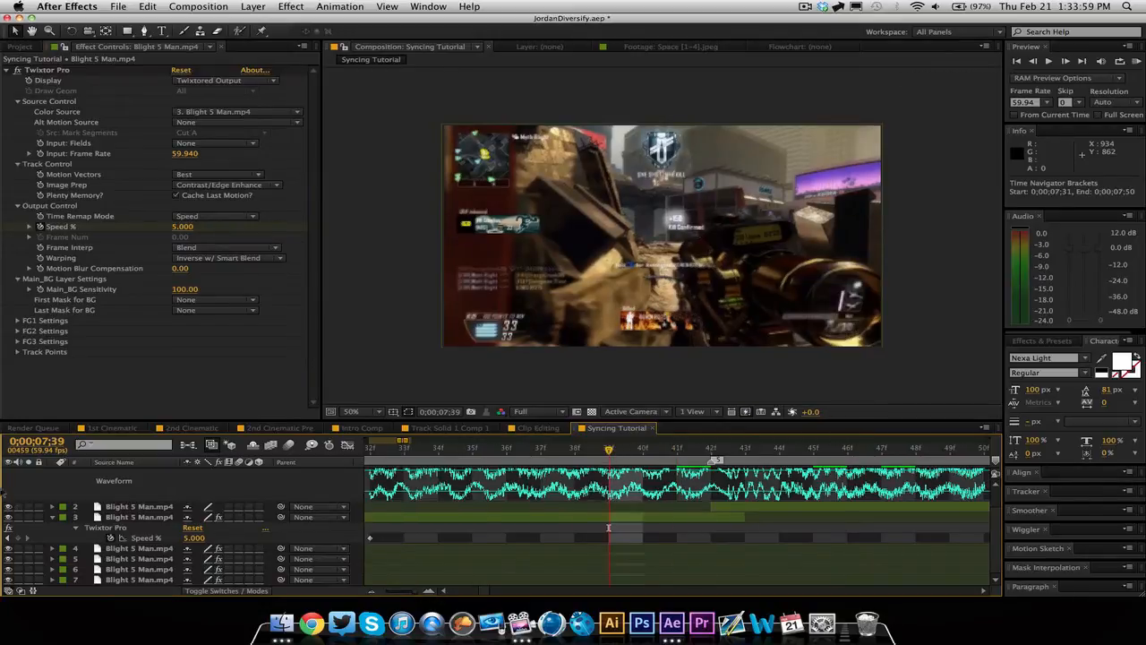
left_click(20, 539)
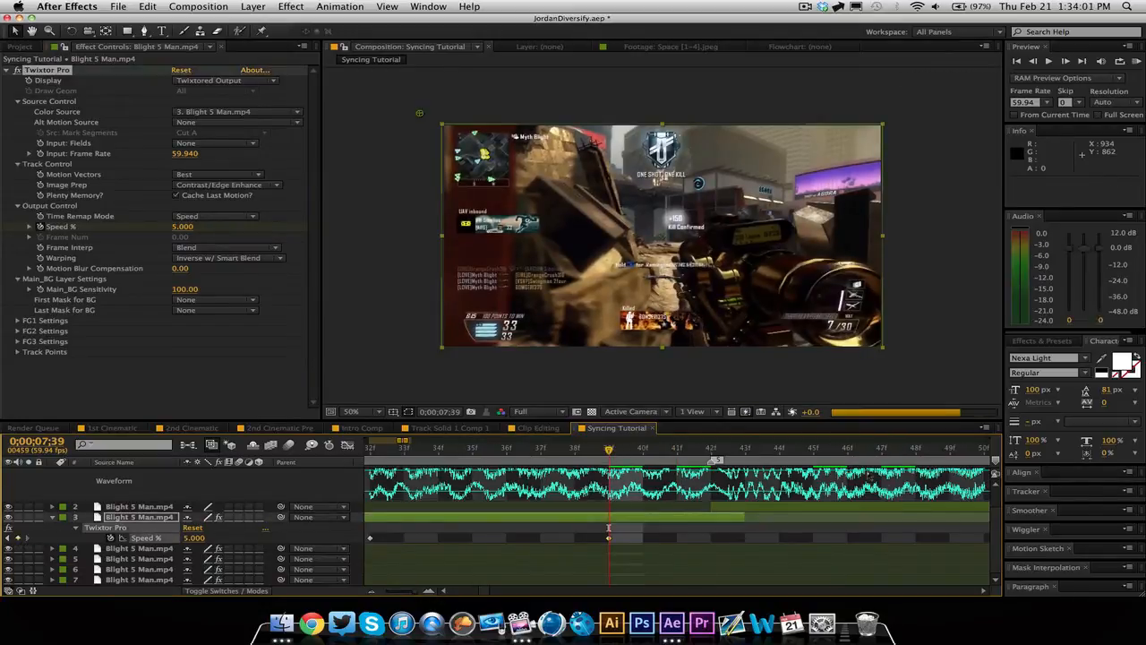
left_click(678, 449)
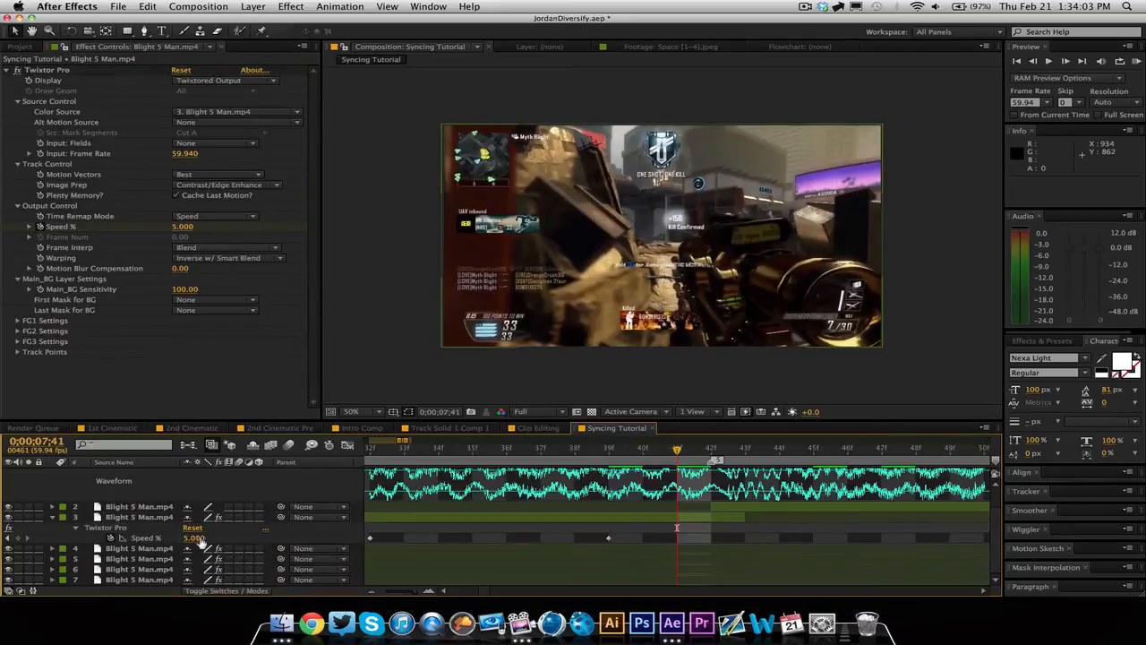
left_click(194, 537)
type("500")
key("Return")
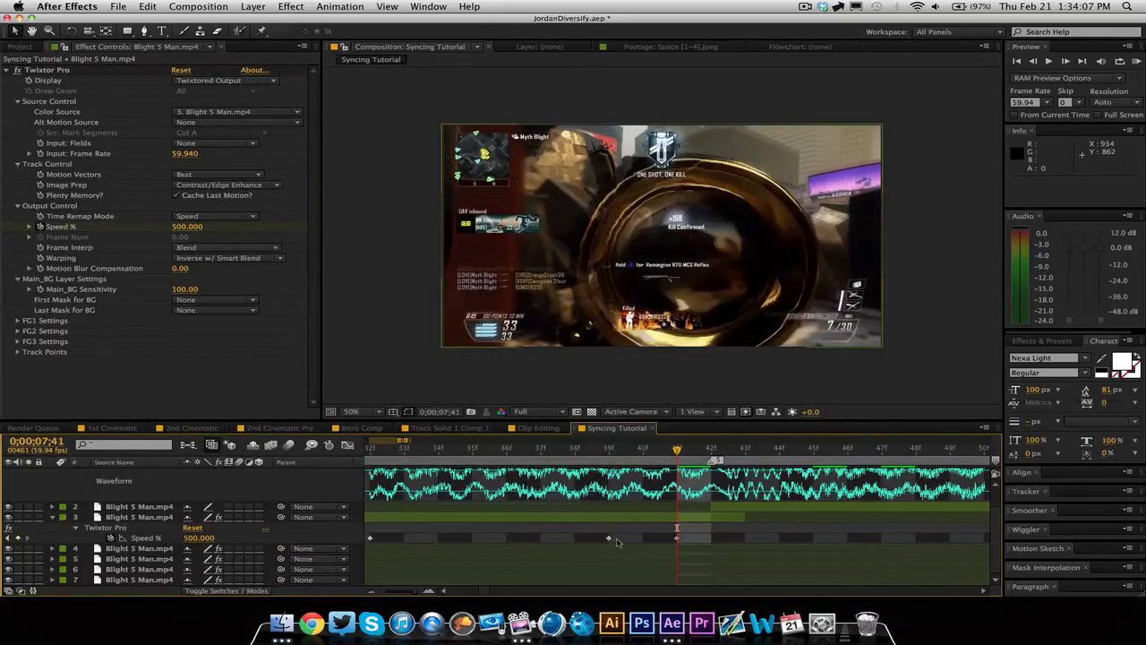
- Try a Speed % of 600 at 0;00;07;41 and return the keyframe to 500
mouse_move(608, 539)
left_mouse_down()
mouse_move(576, 539)
mouse_move(601, 539)
left_mouse_up()
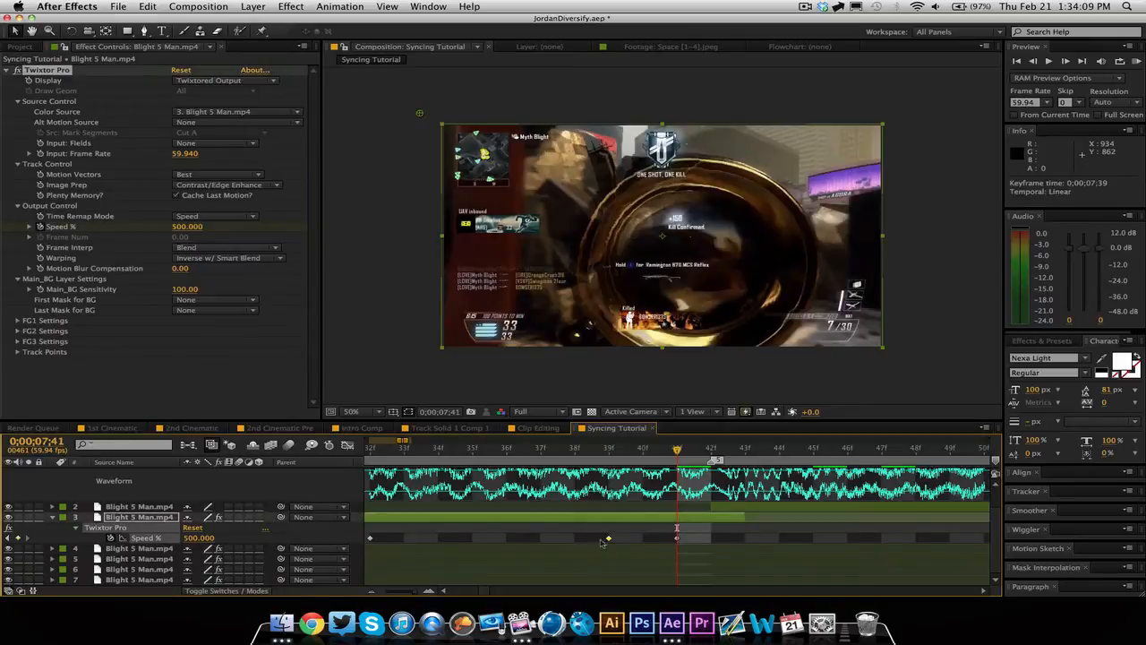
left_click(528, 538)
left_click(198, 537)
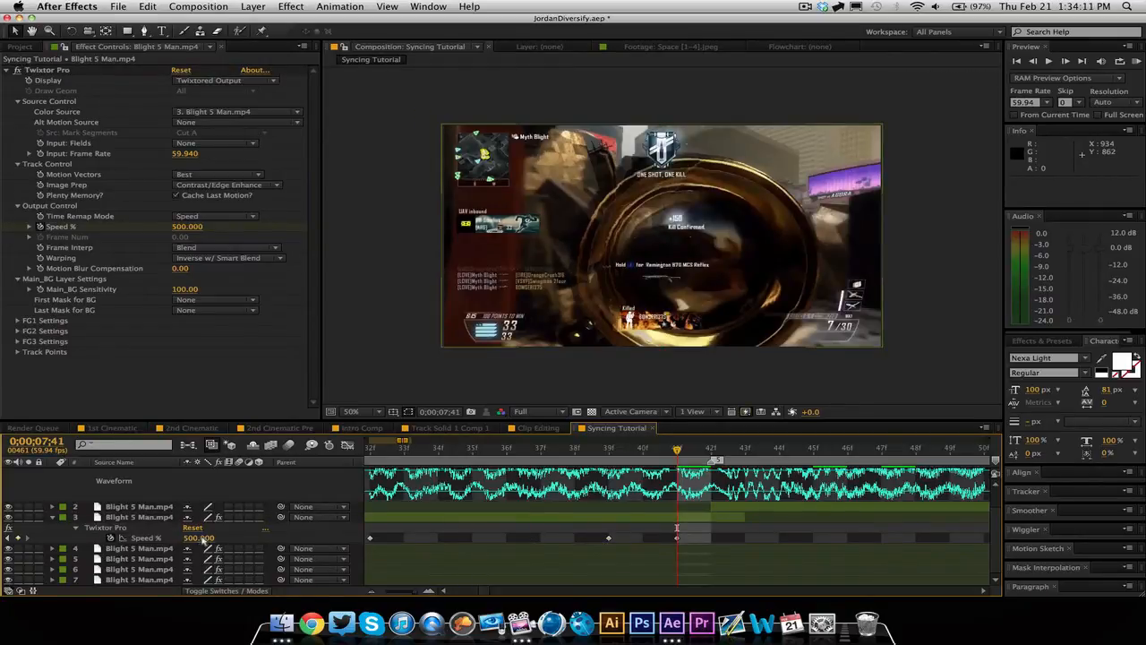
type("600")
key("Return")
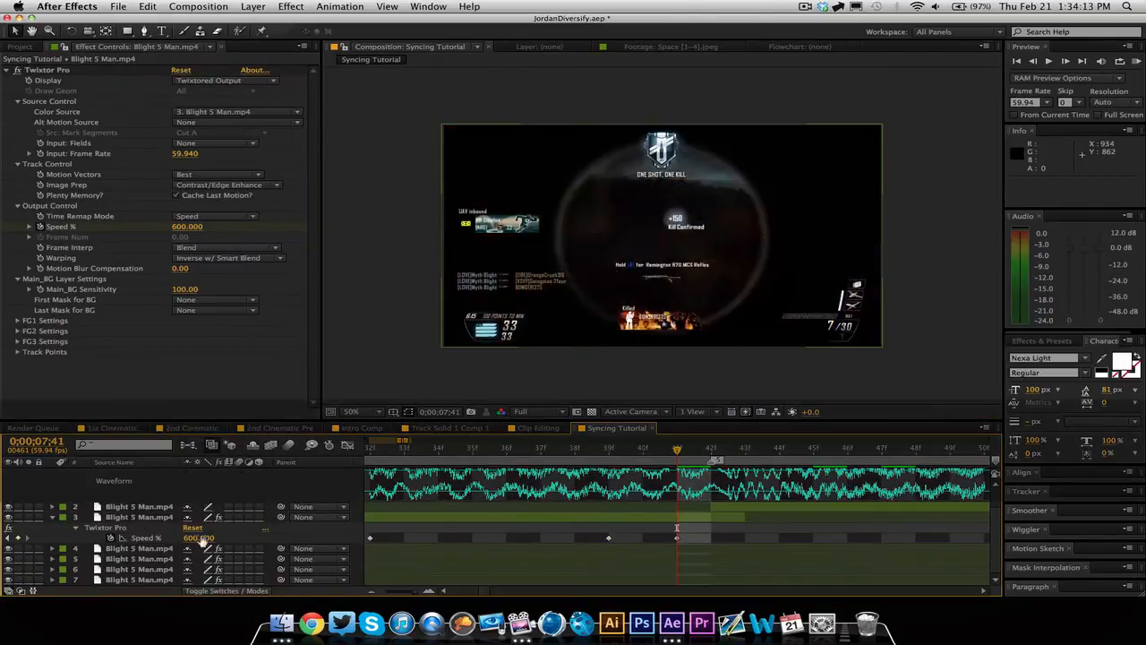
left_click(198, 538)
type("500")
key("Return")
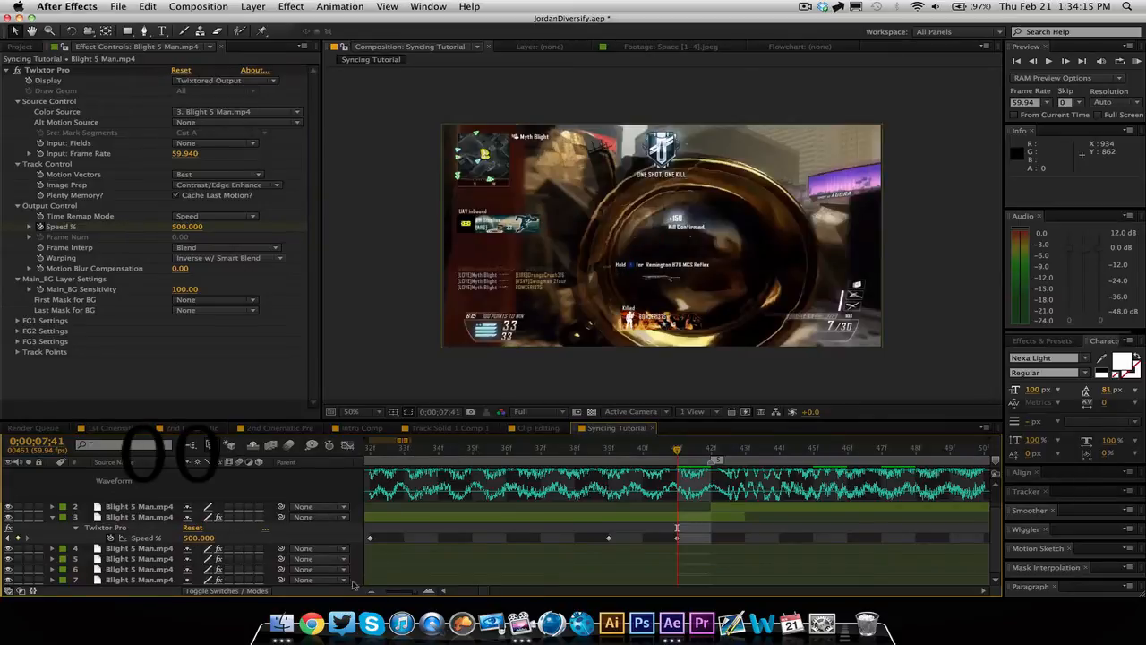
- Apply Twixtor Pro to the layer 2 clip that starts at 0;00;07;42
left_click(372, 589)
left_click(371, 590)
left_click_drag(679, 452, 687, 475)
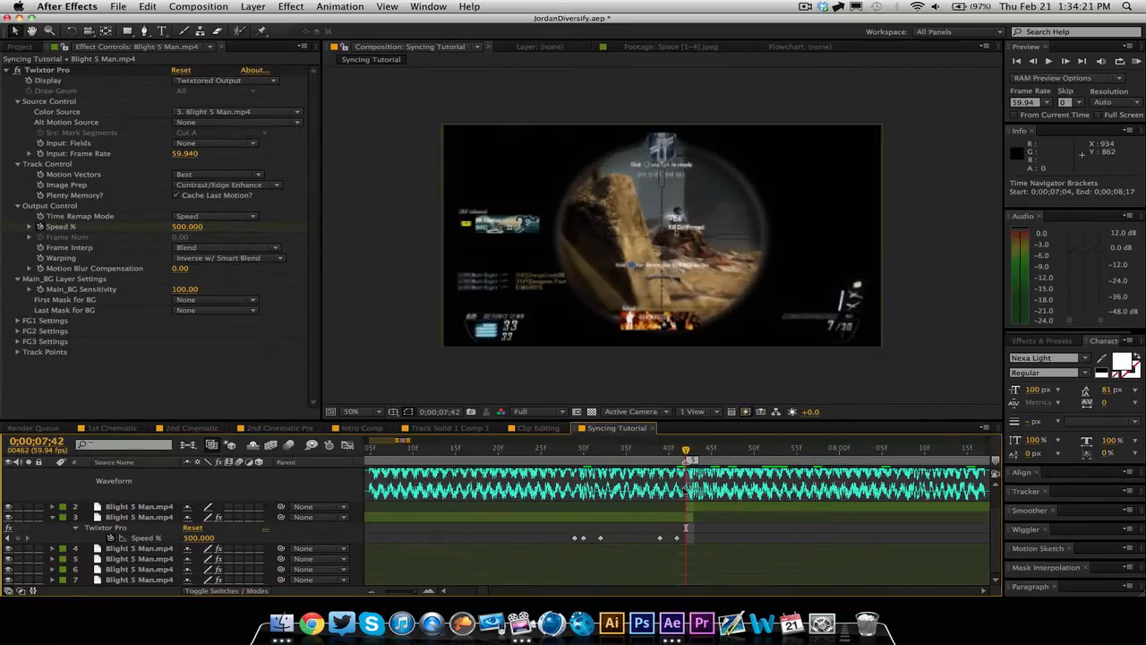
left_click(51, 518)
left_click(140, 528)
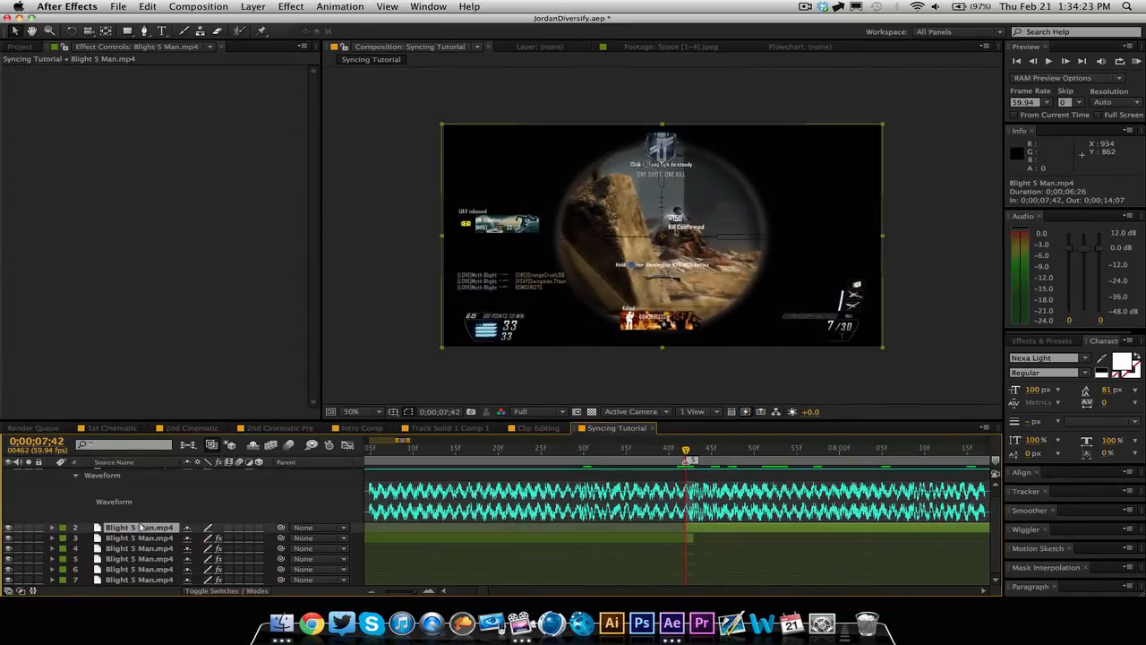
left_click(289, 5)
left_click(323, 33)
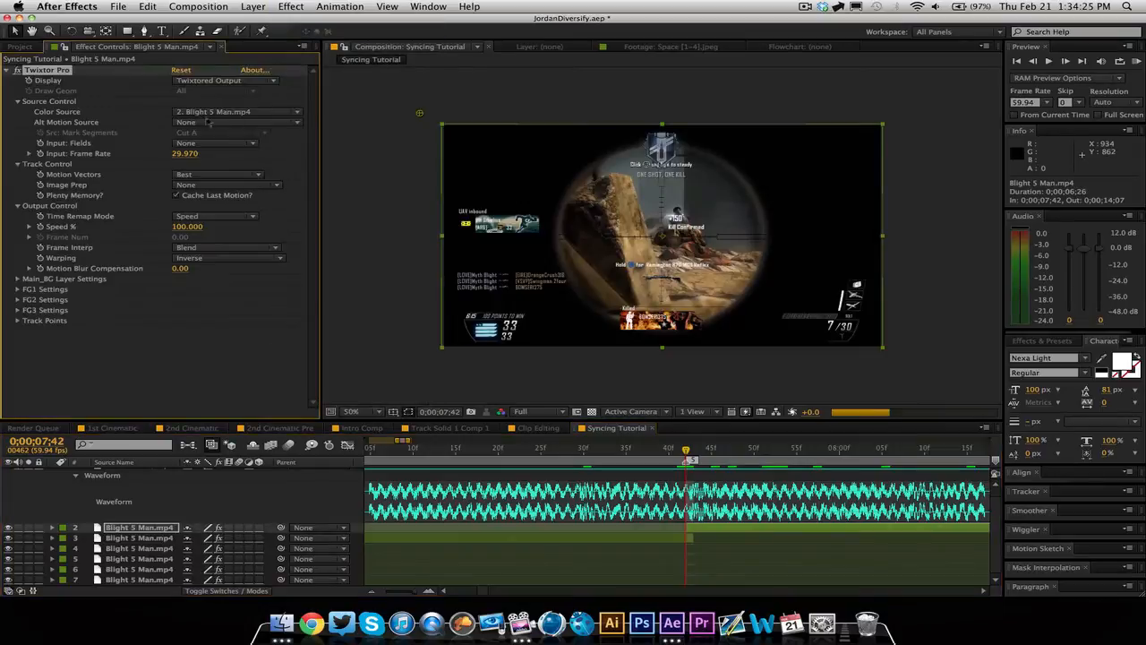
- Set Twixtor's Input: Frame Rate to 59.94, Image Prep to Contrast/Edge Enhance, Warping to Inverse w/ Smart Blend and Main_BG Sensitivity to 100
left_click(184, 153)
type("59.94")
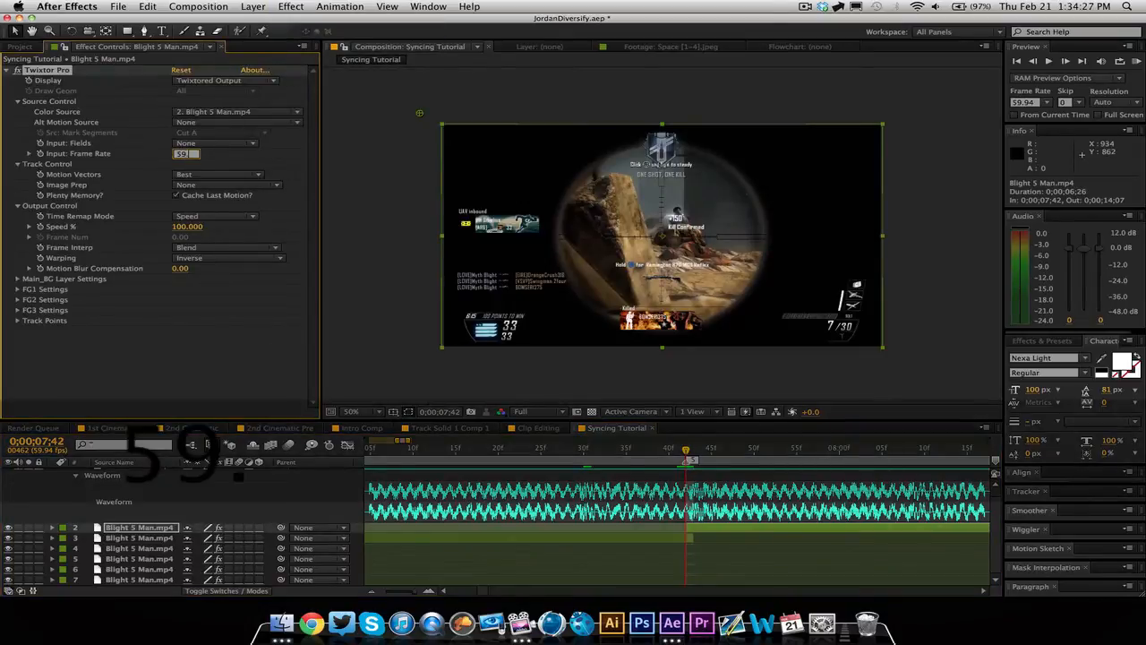
left_click(193, 184)
left_click(203, 211)
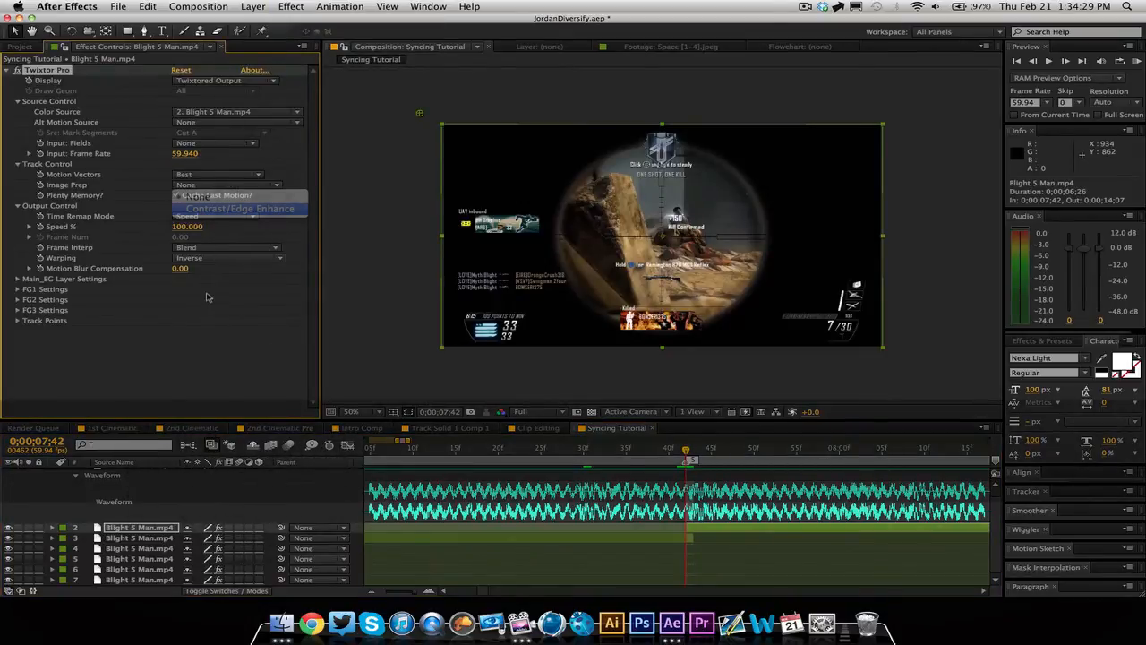
left_click(202, 258)
left_click(206, 283)
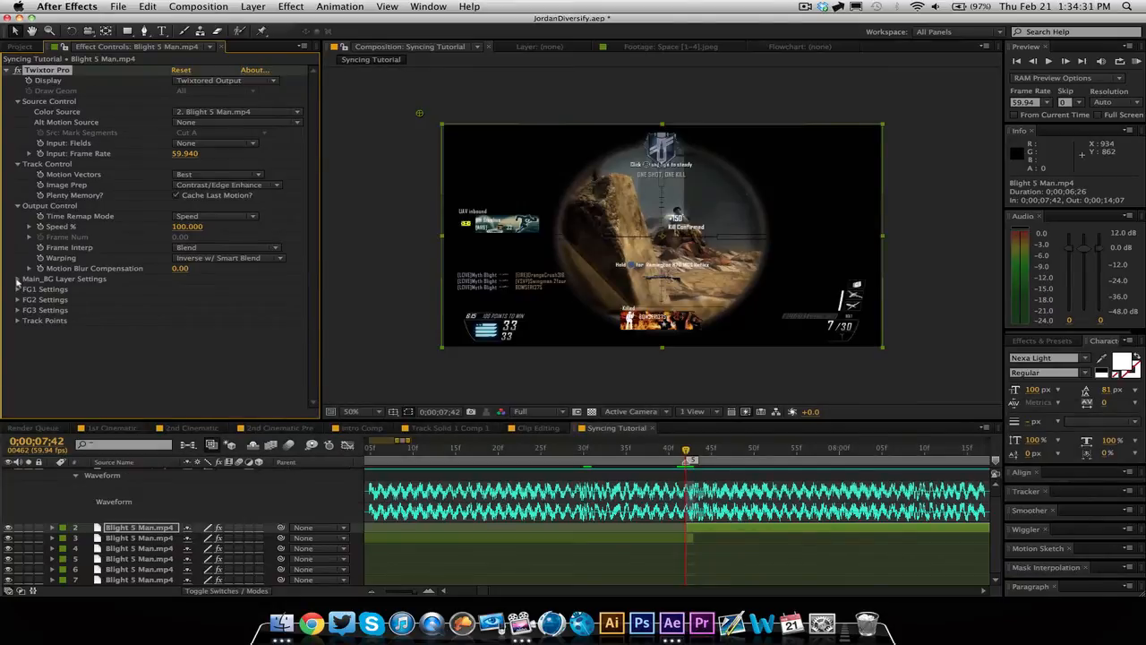
left_click(17, 280)
left_click_drag(179, 291, 222, 293)
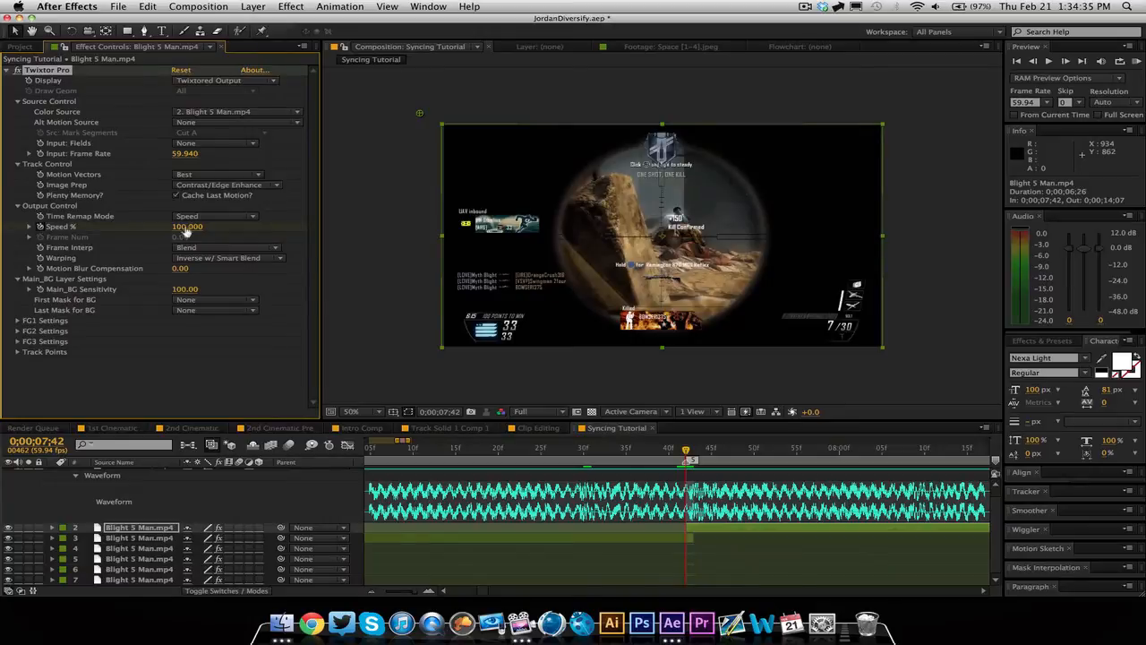
- Start the layer 2 clip's Speed % keyframes at 100 on 0;00;07;42 and raise the speed to 300 at 0;00;07;43
key("u")
left_click(374, 593)
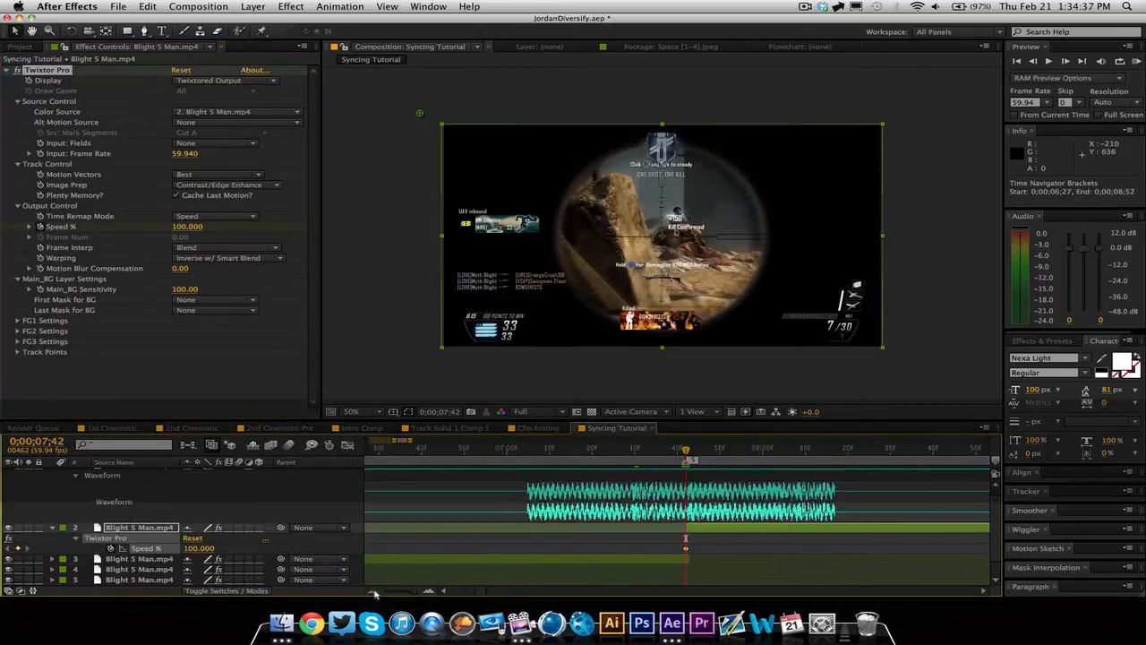
left_click(373, 591)
left_click(1064, 61)
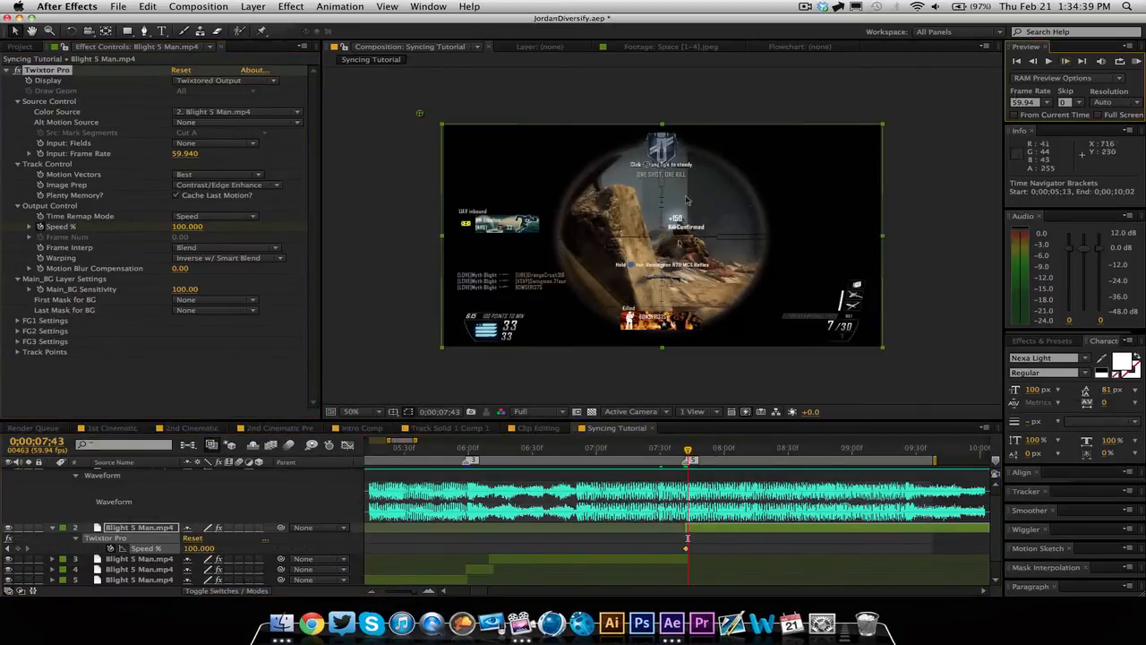
left_click(182, 228)
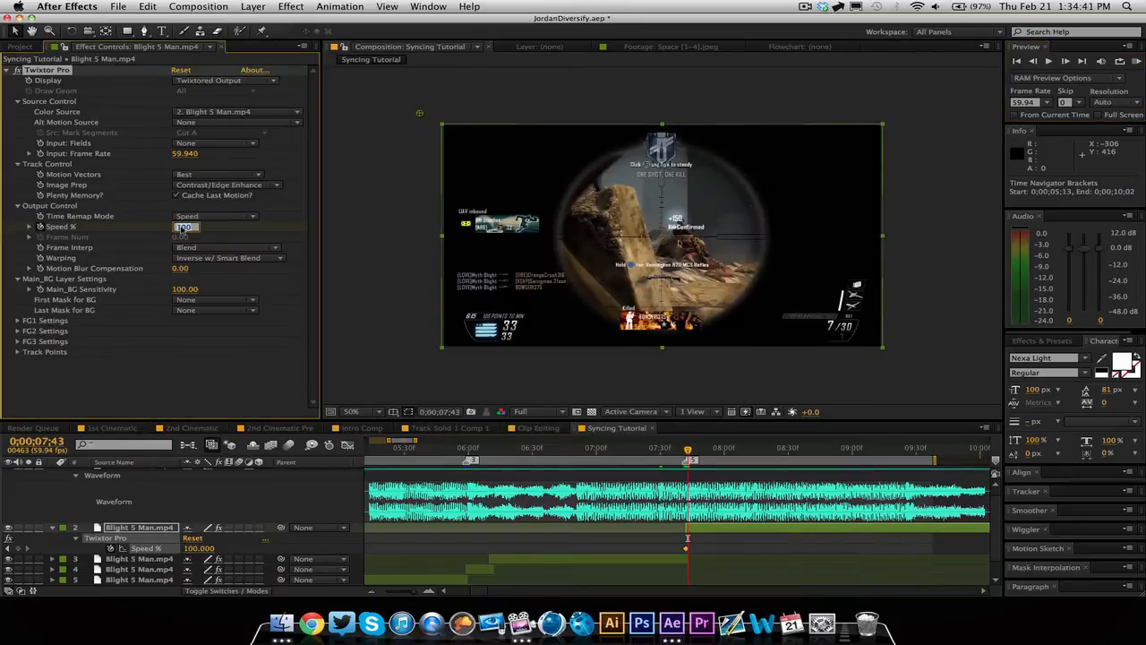
type("300")
key("Return")
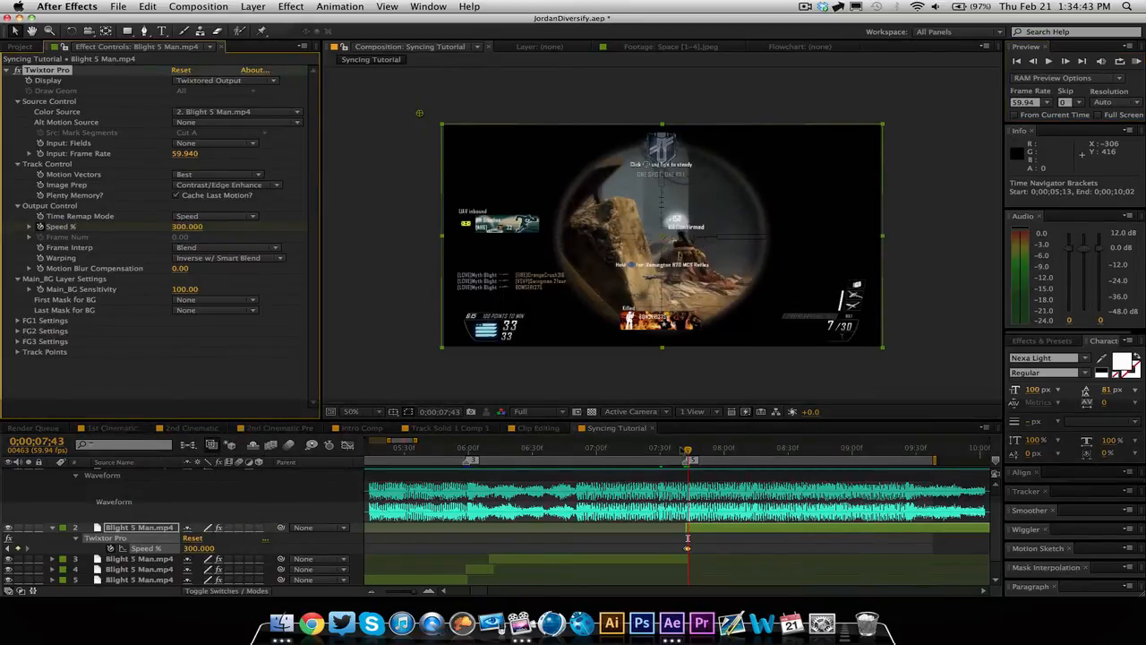
- Hold Speed % at 300 with a keyframe moved to 0;00;07;51 and drop the speed to 5 at 0;00;07;54
left_click_drag(690, 450, 708, 454)
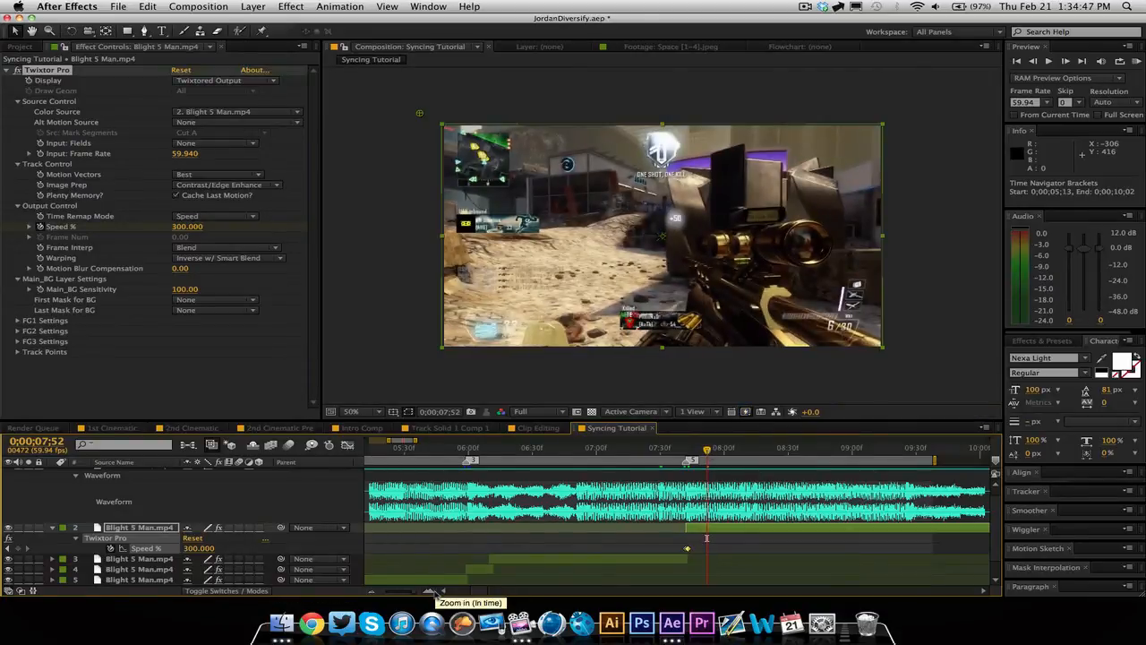
left_click(431, 593)
left_click(22, 548)
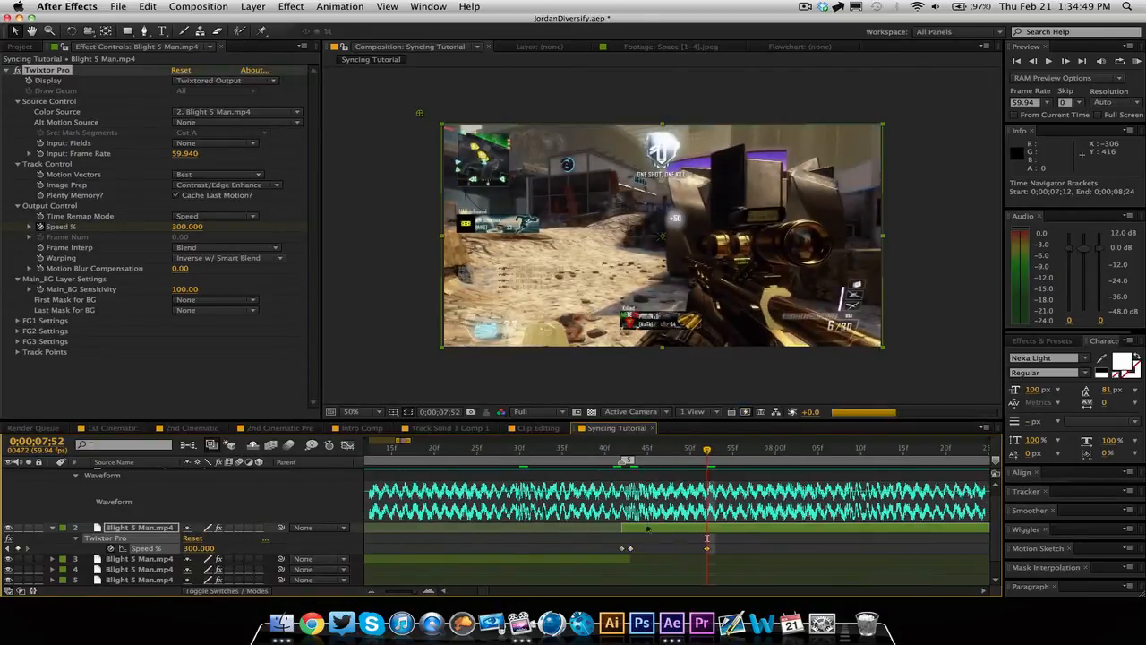
left_click(720, 455)
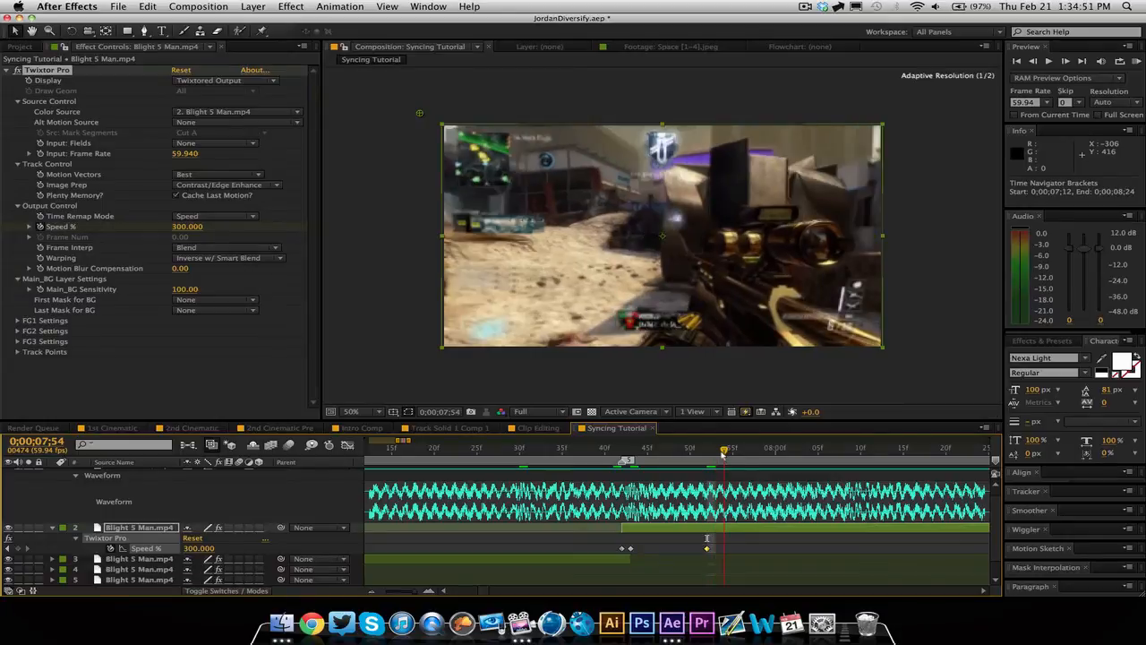
left_click(198, 549)
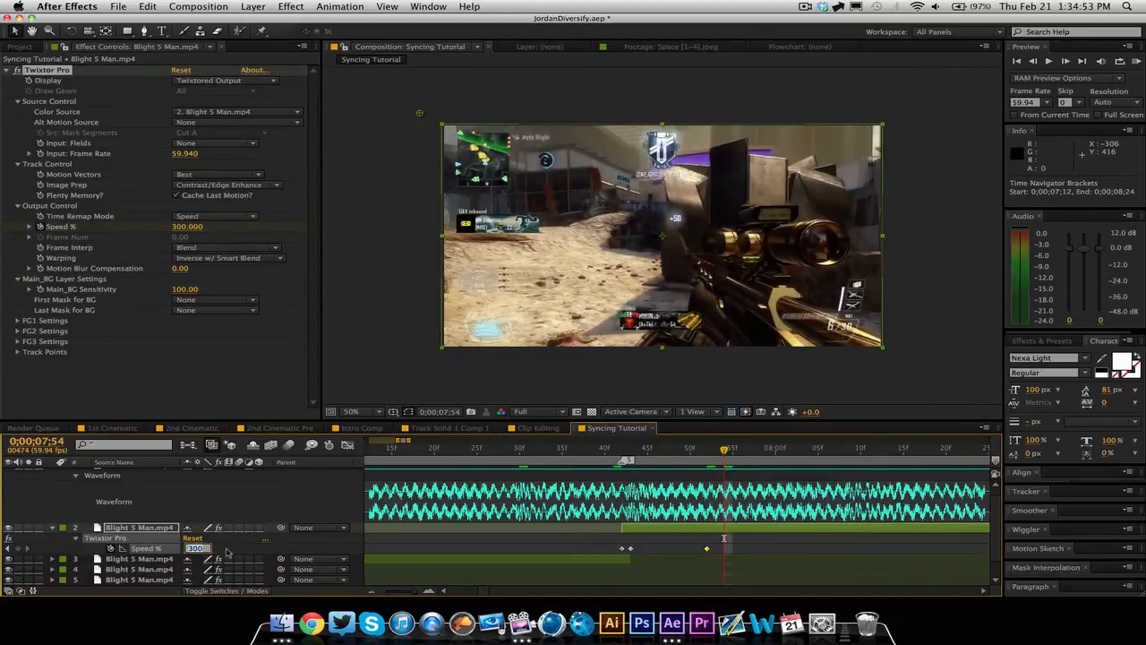
type("5")
key("Return")
left_click_drag(707, 549, 699, 549)
- Duplicate the layer 2 clip without its Twixtor Pro effect and trim the copy's start to 0;00;07;53
left_click_drag(699, 452, 715, 486)
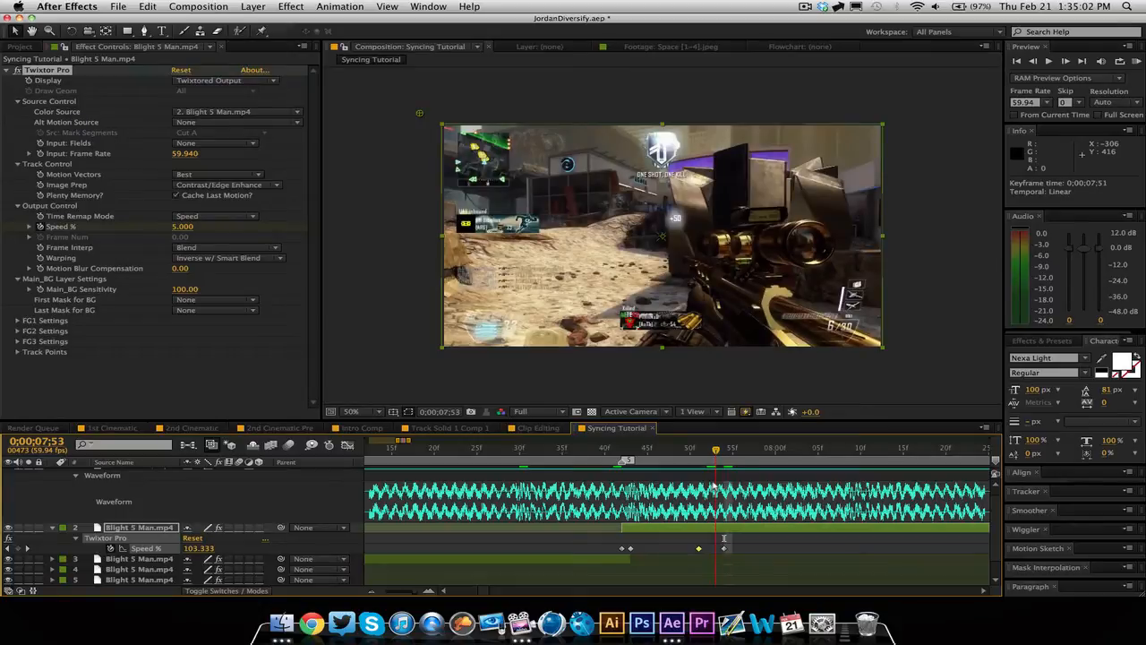
left_click(760, 541)
left_click(716, 538)
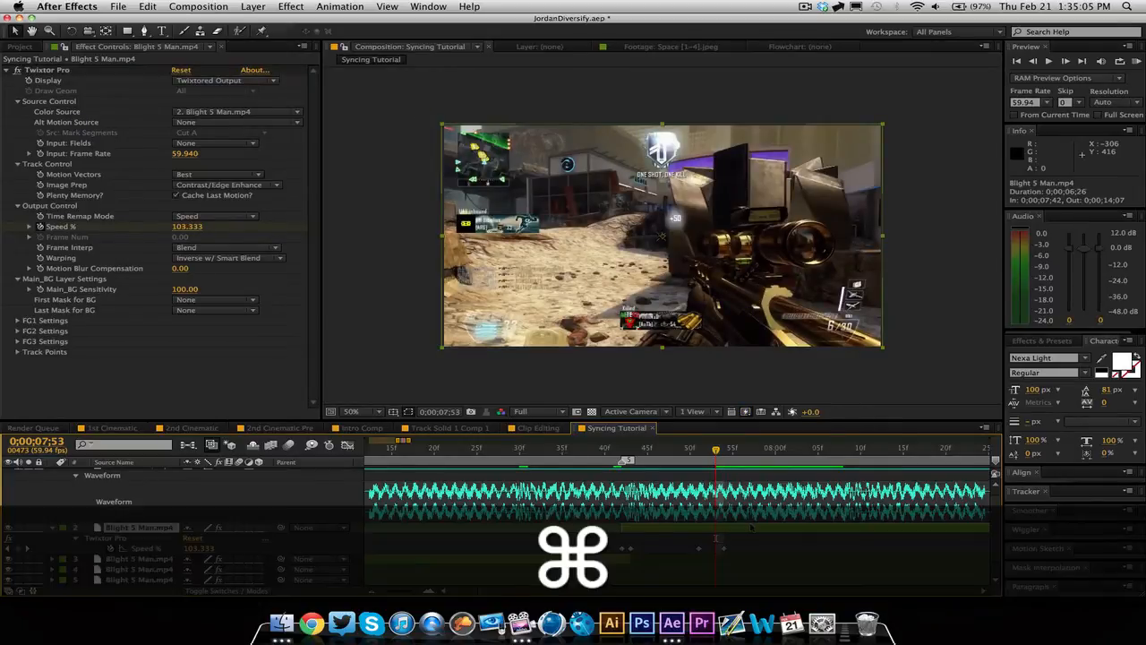
key("super+d")
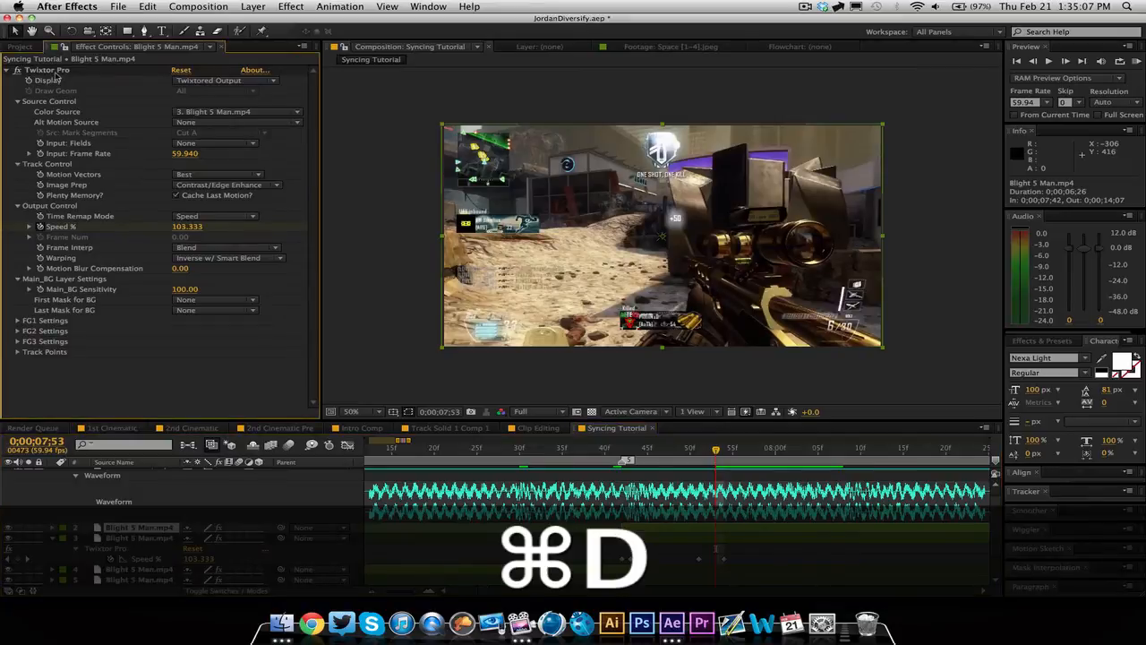
key("super+x")
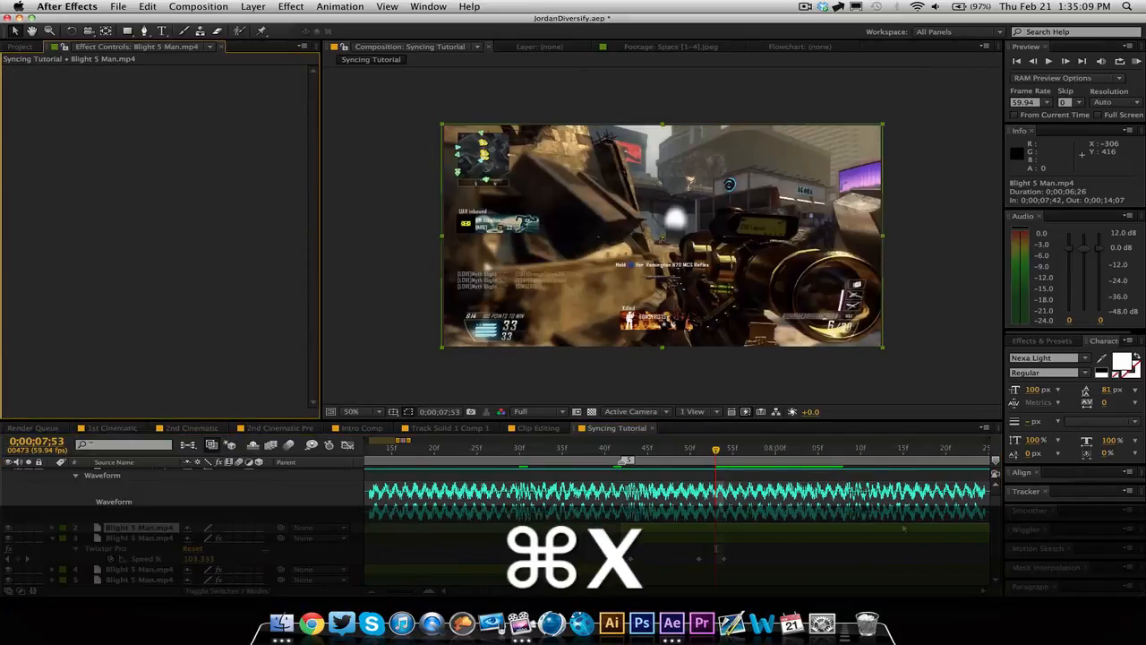
left_click_drag(905, 528, 720, 529)
key("alt+[")
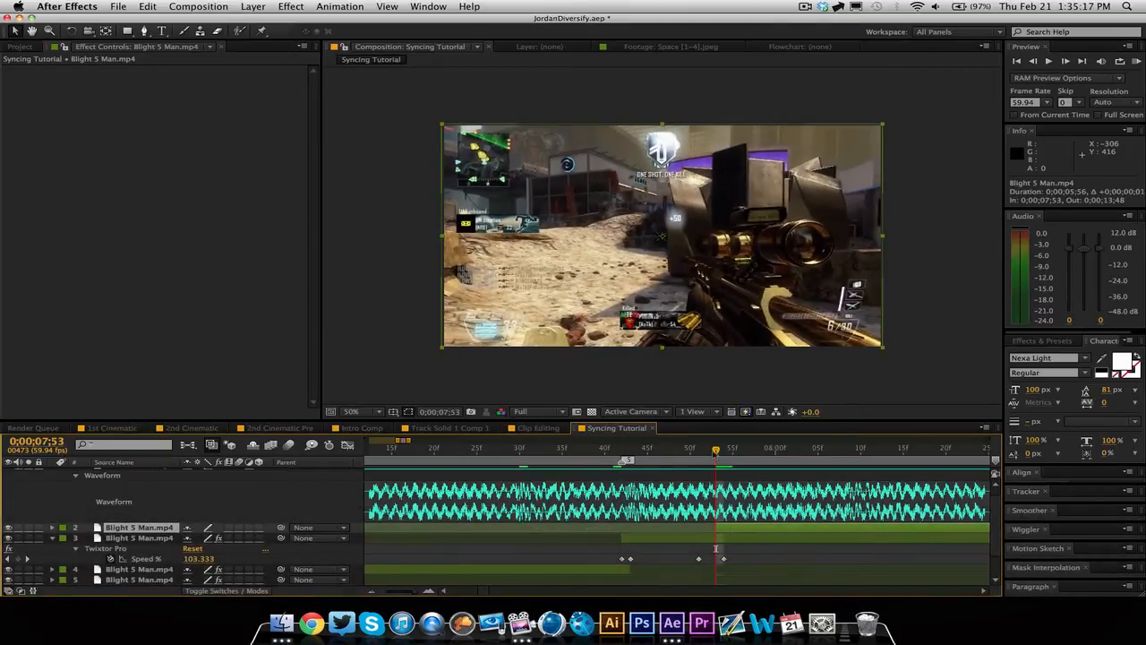
- Apply Twixtor Pro to the trimmed copy on layer 2 with Input: Frame Rate 59.94
left_click_drag(715, 453, 715, 454)
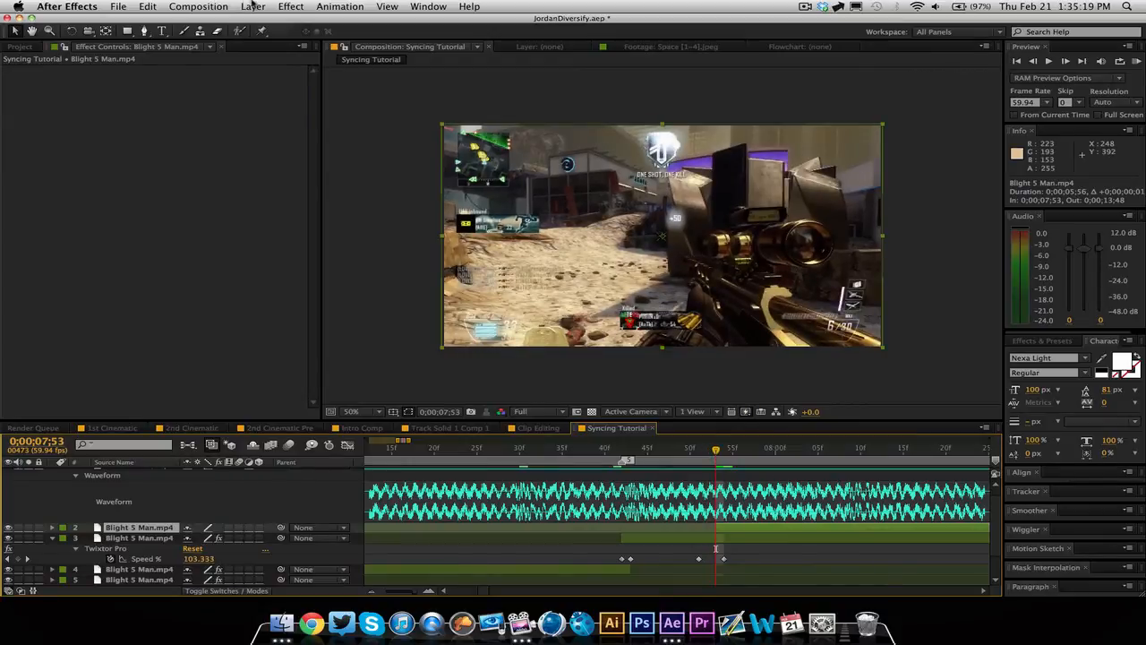
left_click(288, 6)
left_click(311, 37)
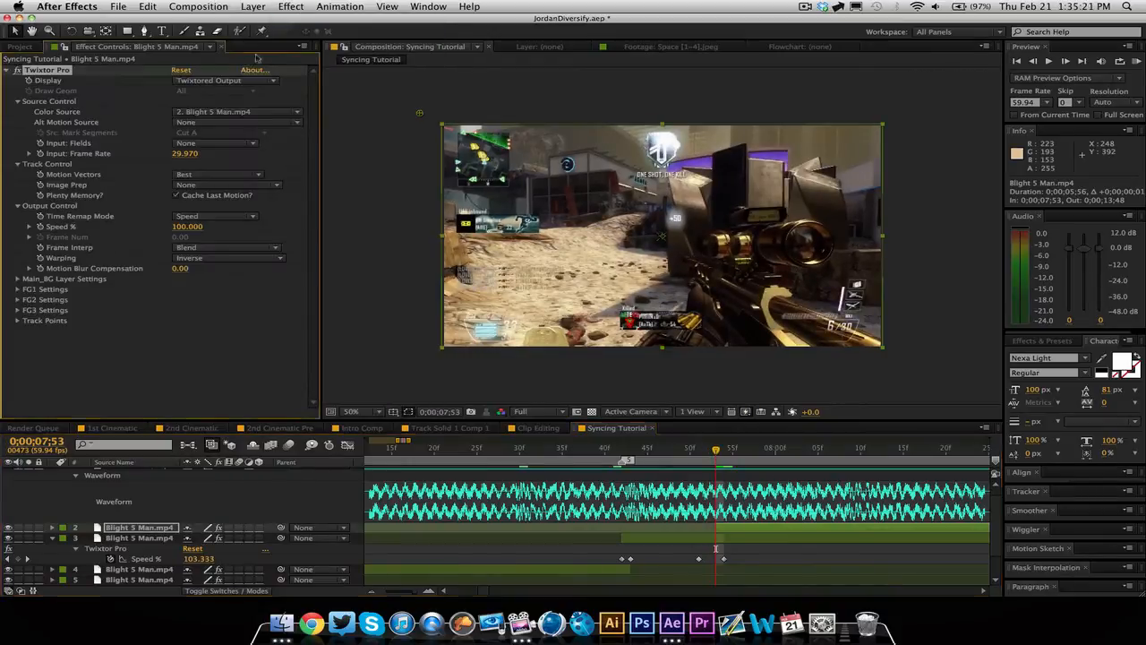
left_click(184, 154)
type("59.94")
key("Return")
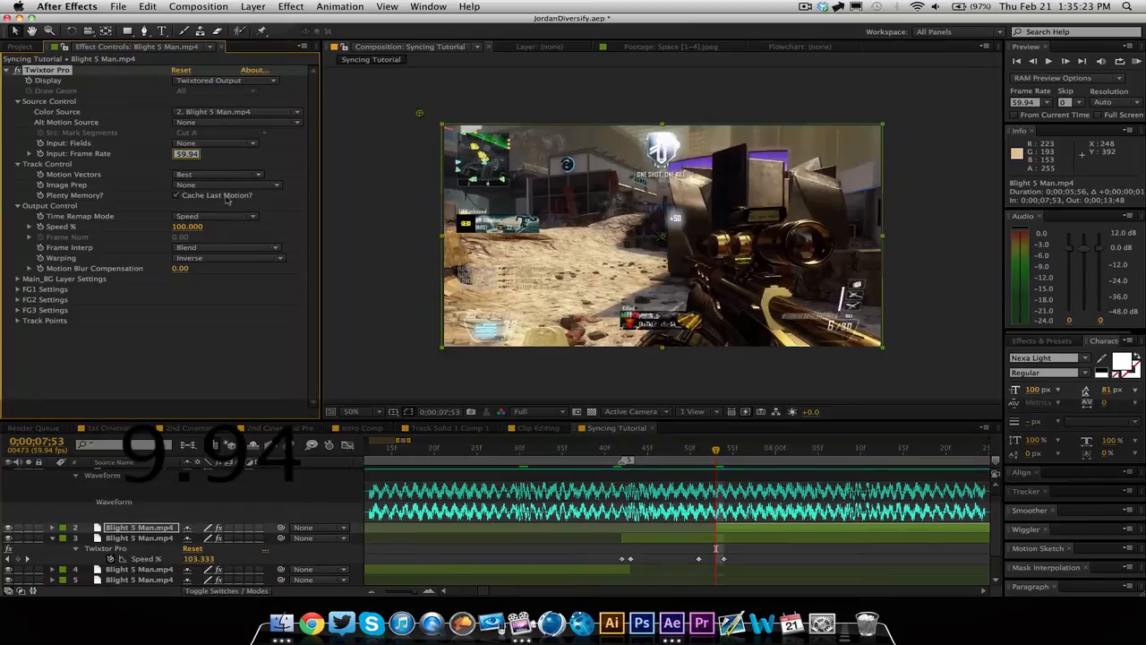
- Set the copy's Image Prep to Contrast/Edge Enhance, Warping to Inverse w/ Smart Blend and Main_BG Sensitivity to 100
left_click(226, 186)
left_click(240, 208)
left_click(228, 257)
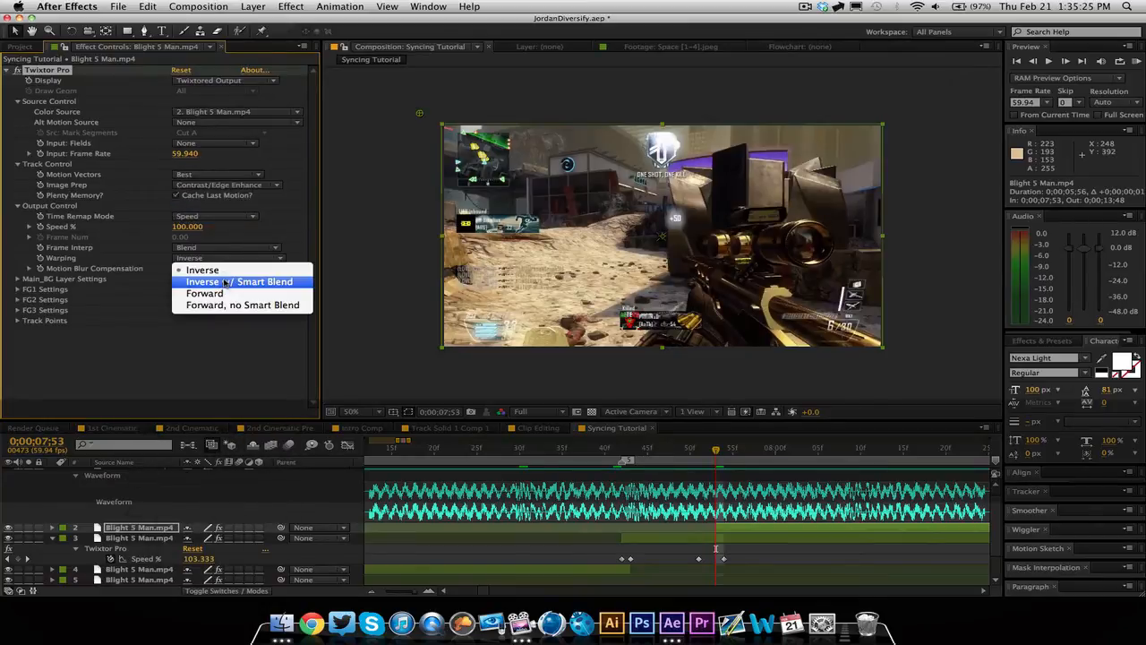
left_click(226, 281)
left_click(17, 279)
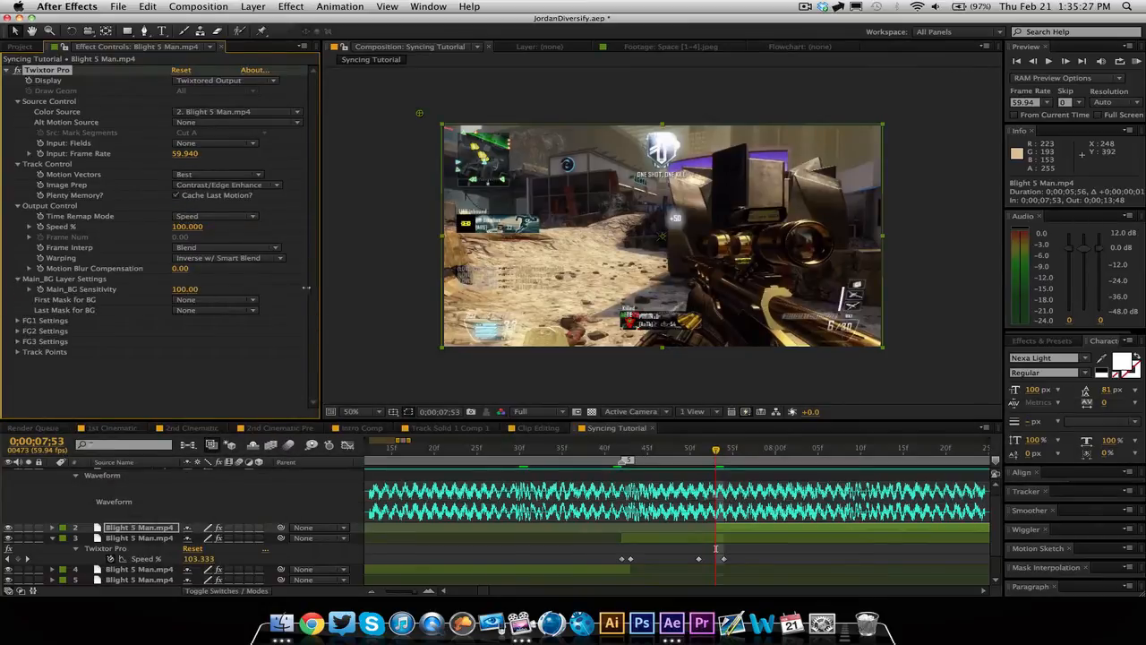
left_click(17, 280)
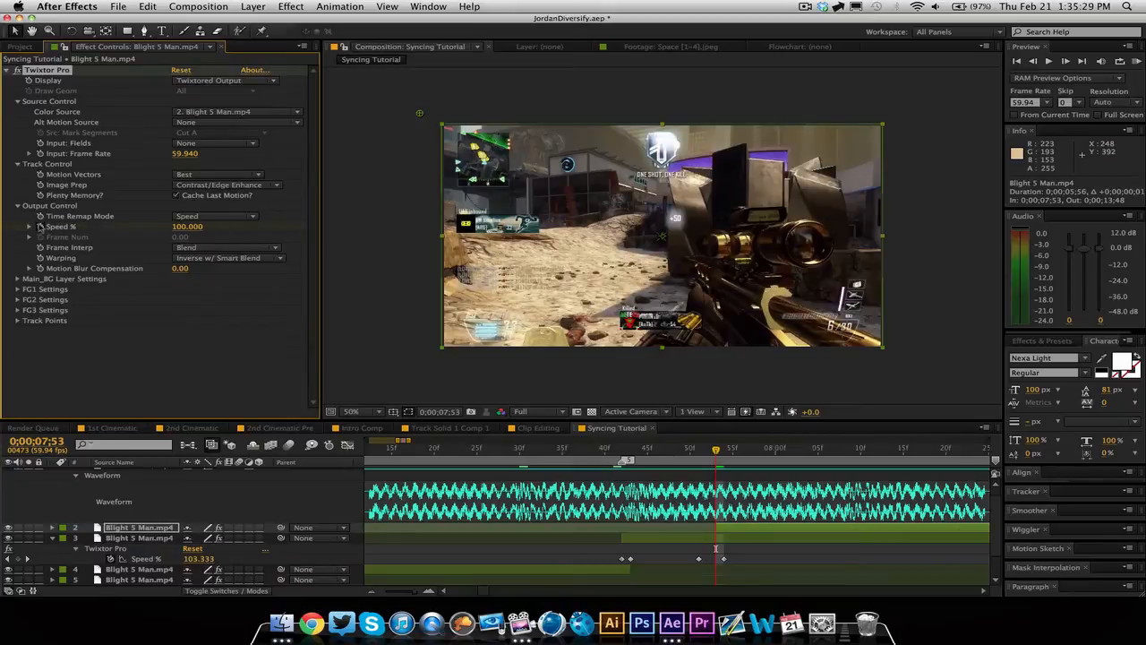
- Start Speed % keyframes at 100 on 0;00;07;53 for the trimmed copy and reveal its keyframed properties
left_click(40, 227)
key("u")
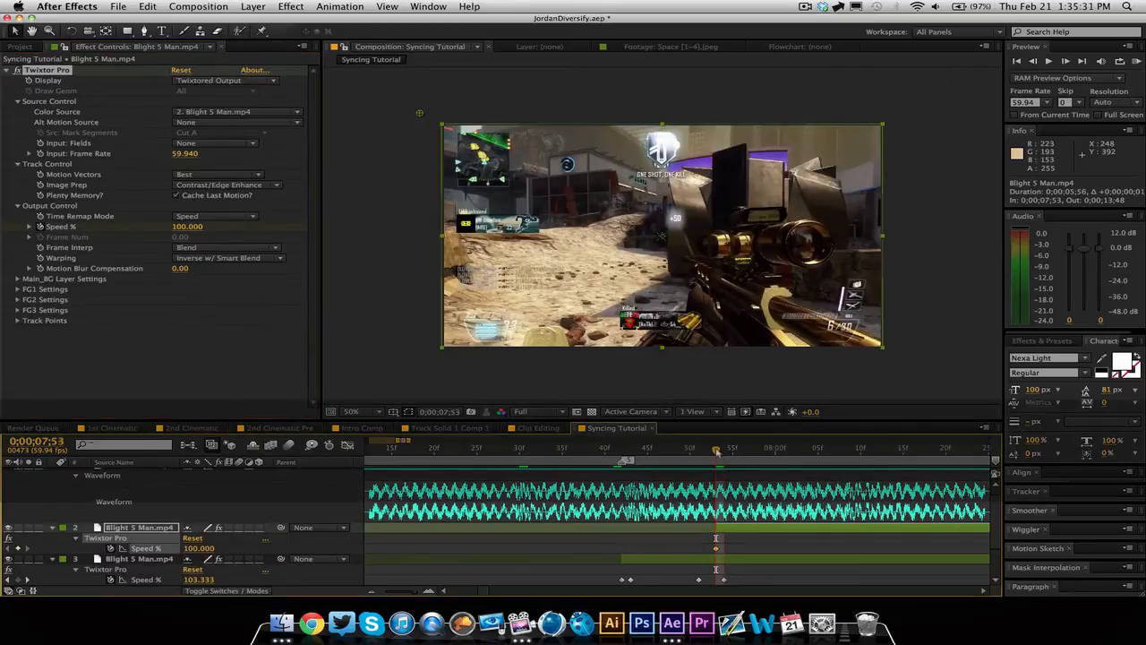
- Set the trimmed layer 2 copy's Twixtor Pro Speed % to 3 at 0;00;07;54
left_click_drag(717, 453, 724, 452)
left_click(199, 548)
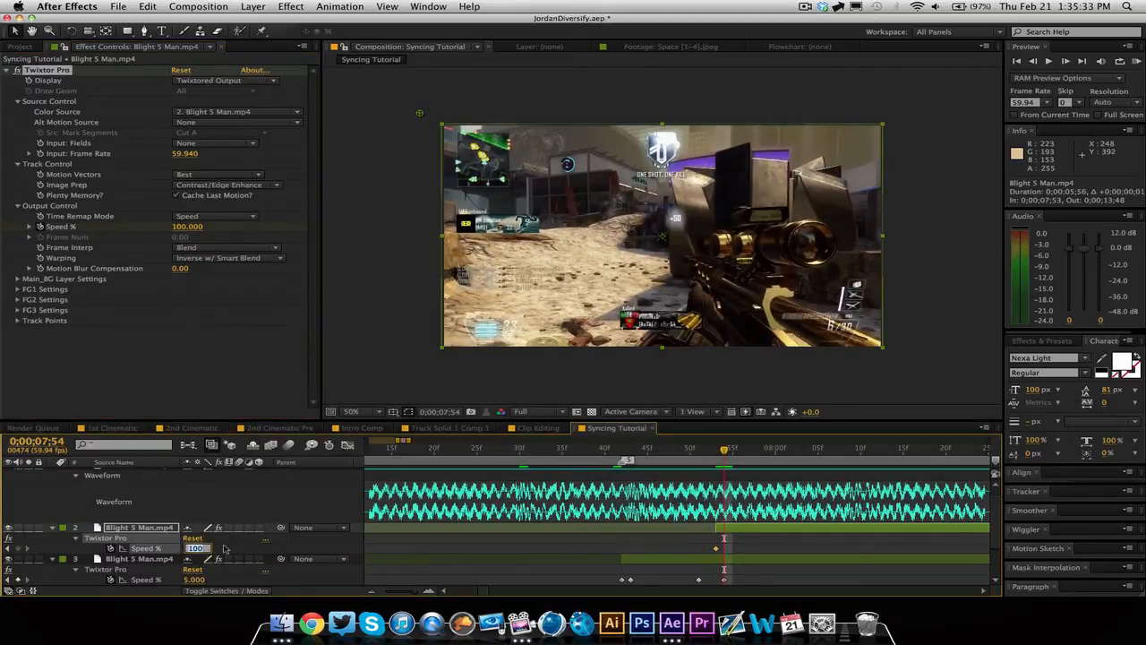
type("3")
key("Return")
- Trim the end of the layer 3 clip to 0;00;07;54 and collapse the properties of layers 2 and 3
left_click(731, 563)
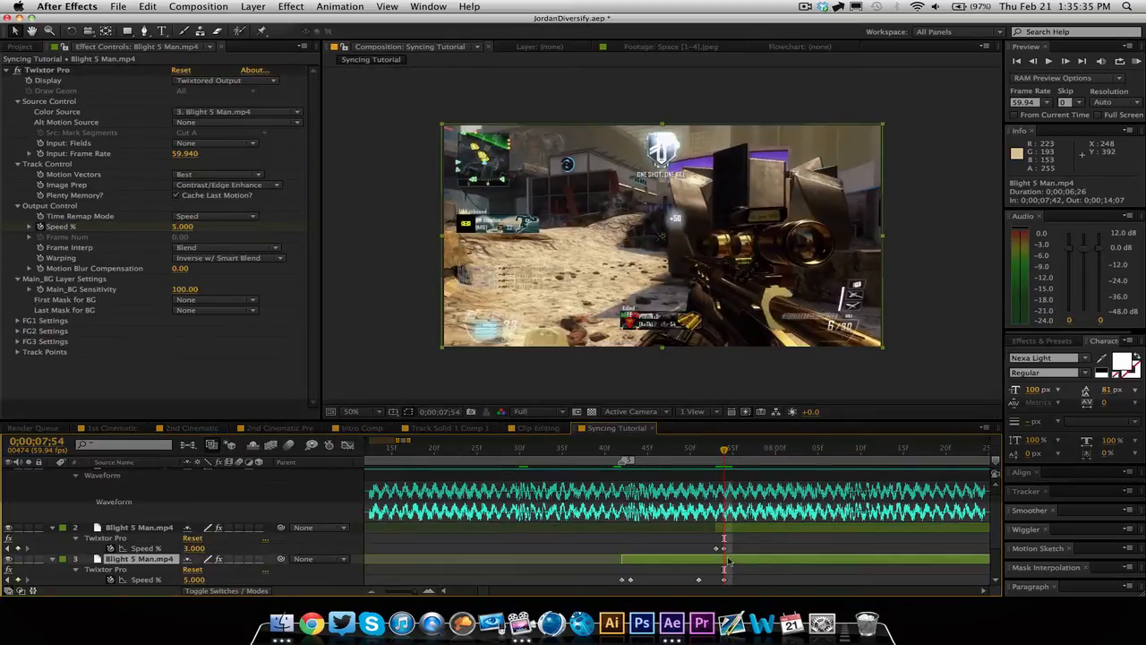
key("alt")
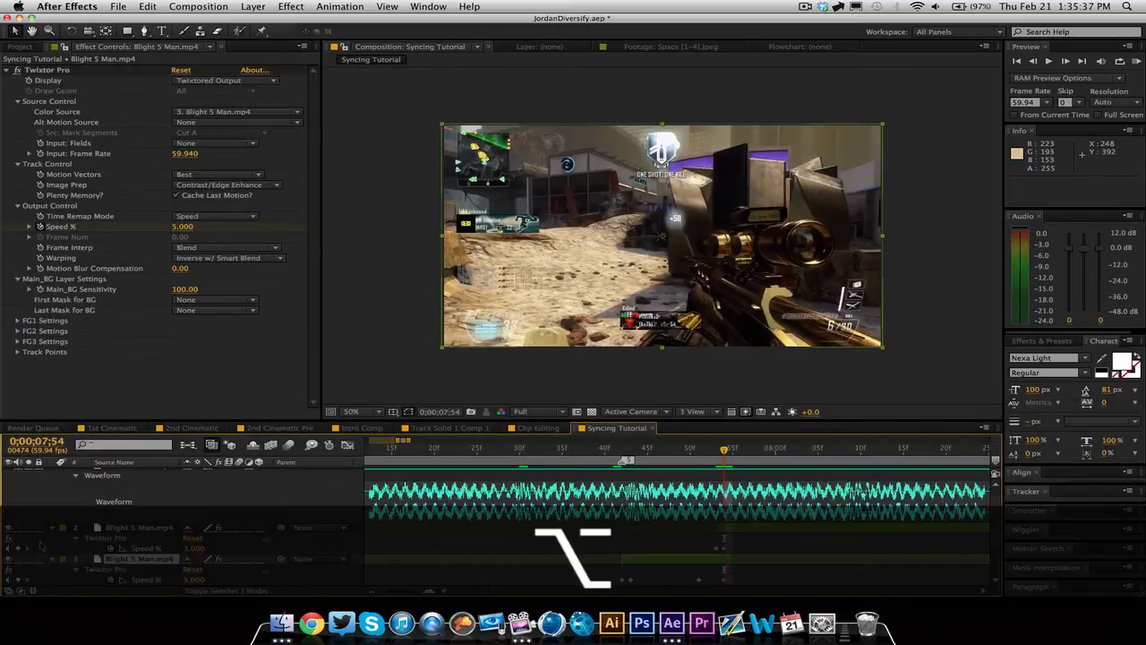
left_click(52, 528)
left_click(52, 538)
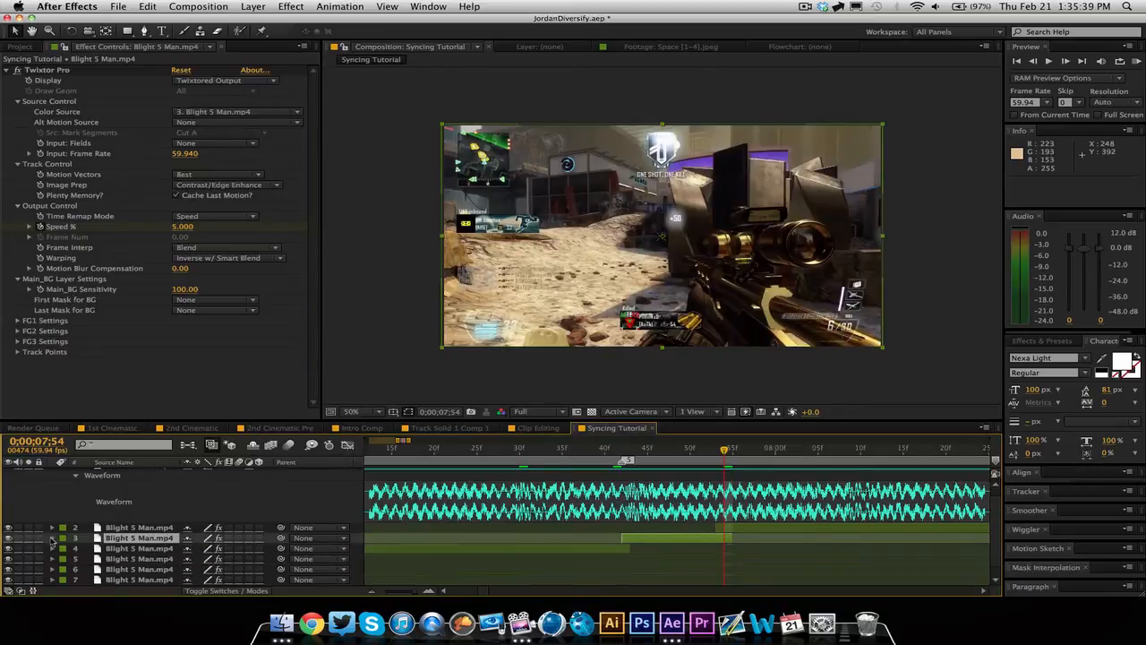
- Add BO2 Audio Ballista.m4a to the composition as layer 2 above the gameplay clips and reveal its waveform
left_click(372, 593)
left_click(372, 592)
left_click(372, 593)
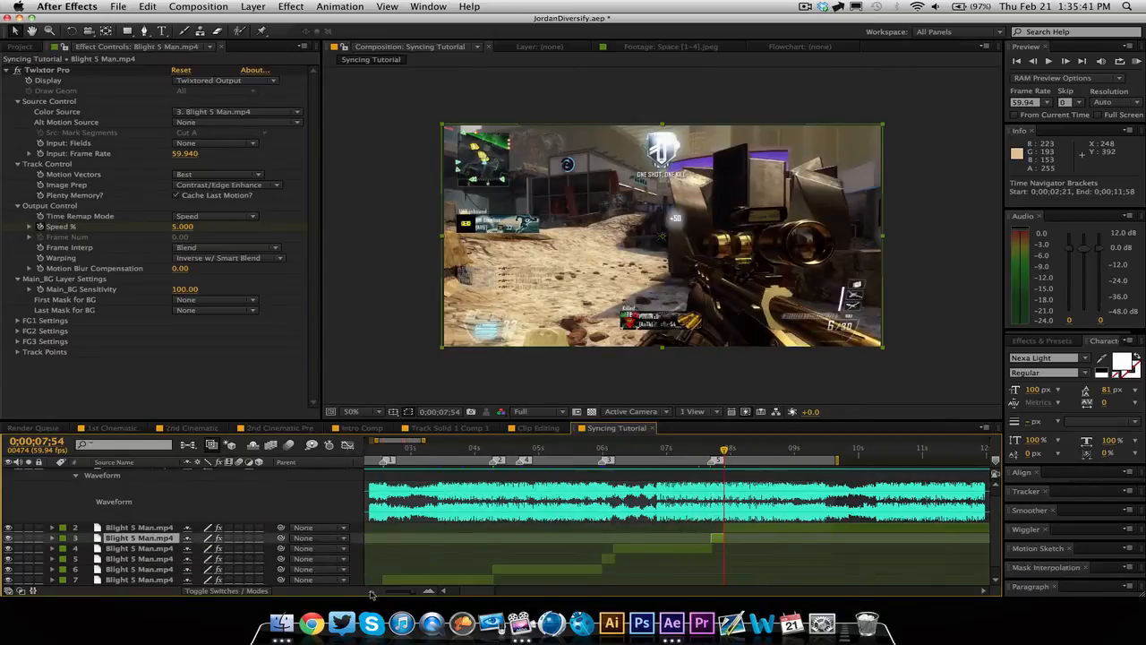
left_click(371, 593)
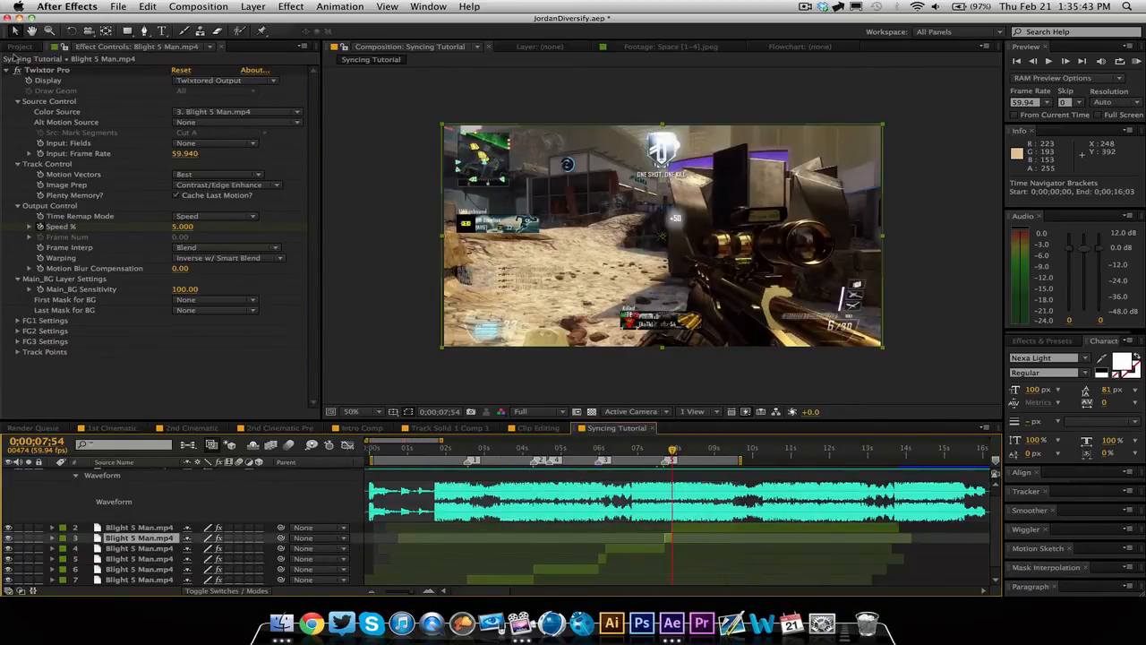
left_click(20, 46)
scroll(82, 404, "down", 1)
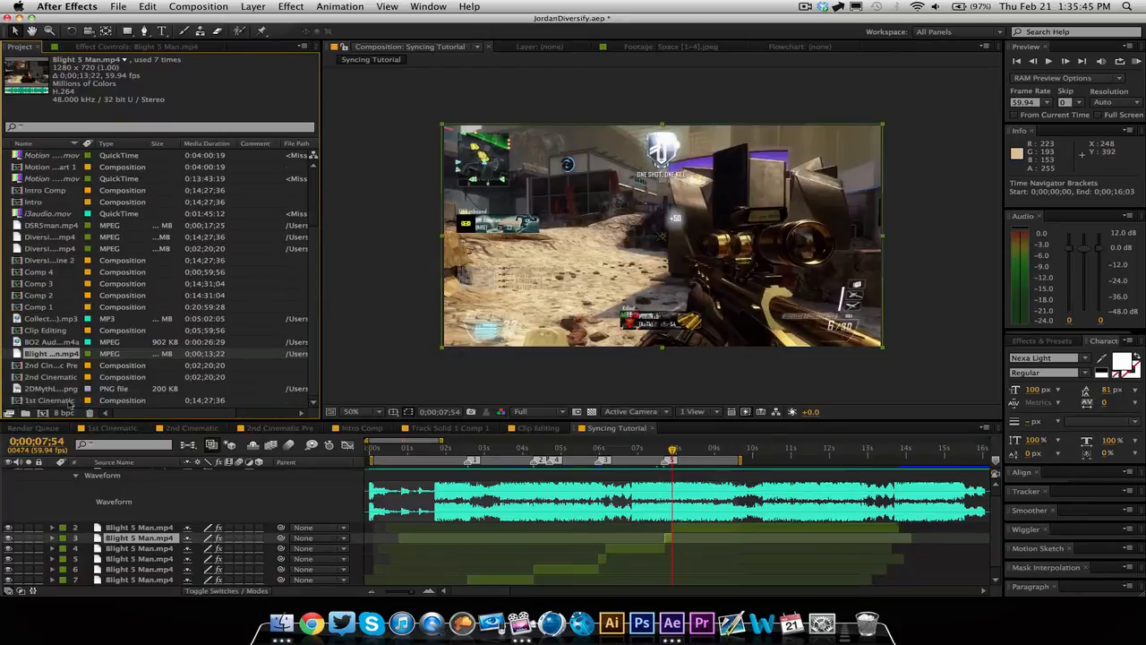
left_click(41, 342)
left_click_drag(29, 74, 146, 529)
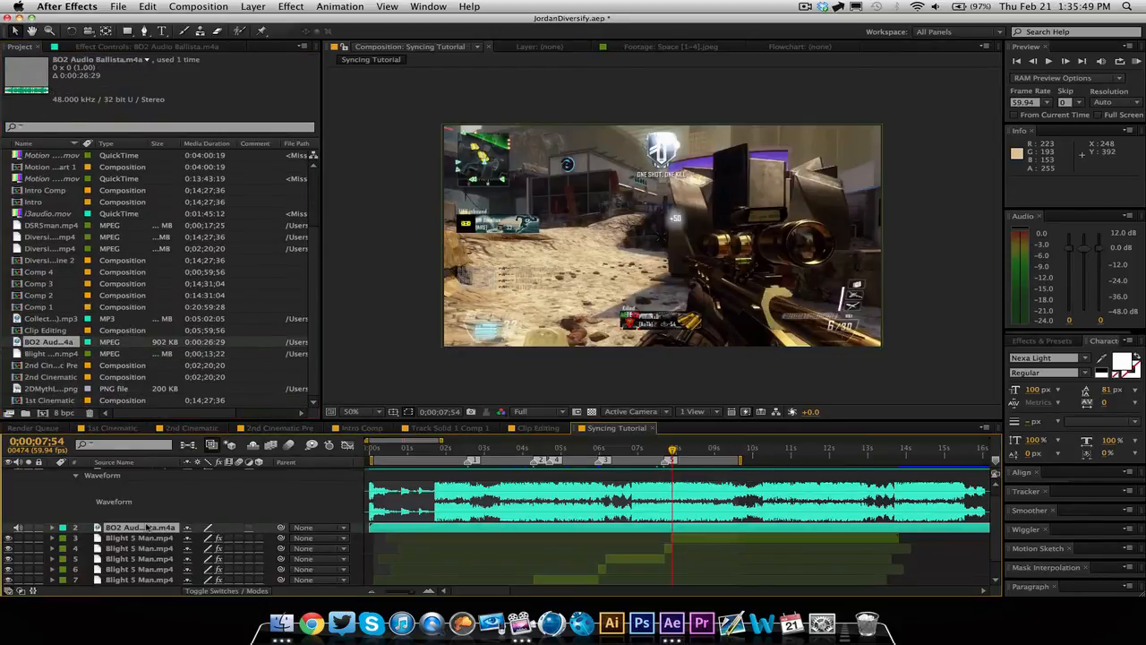
key("l")
key("l")
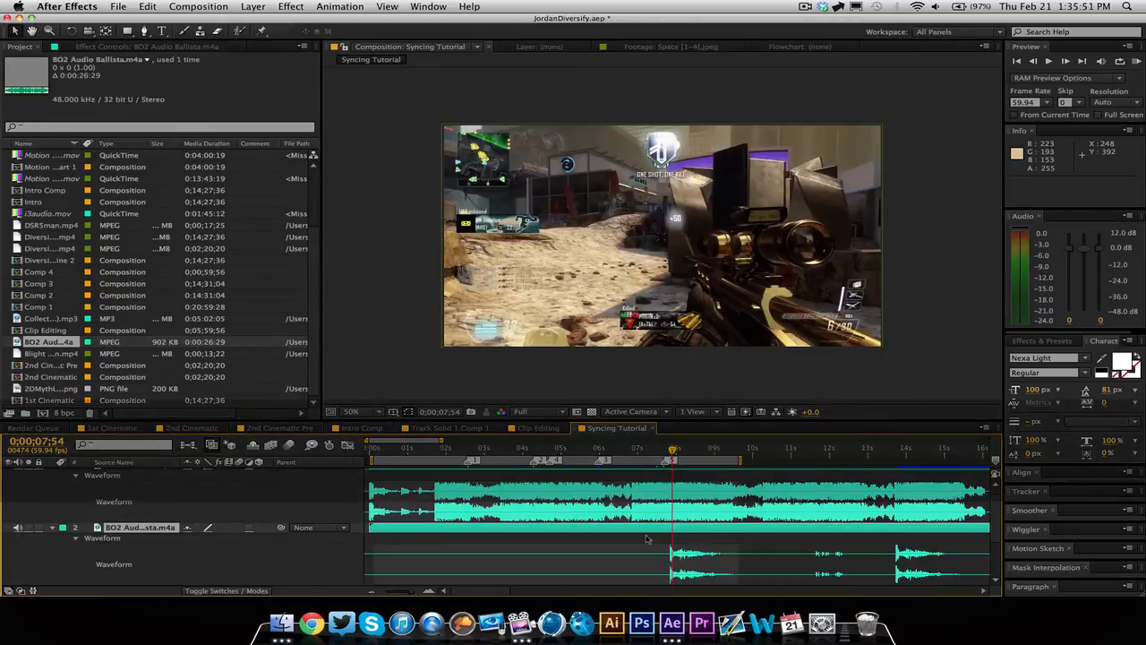
- Trim the BO2 Audio Ballista layer to its first gunshot, from 0;00;07;50 to 0;00;09;34, and collapse it
left_click_drag(416, 591, 429, 592)
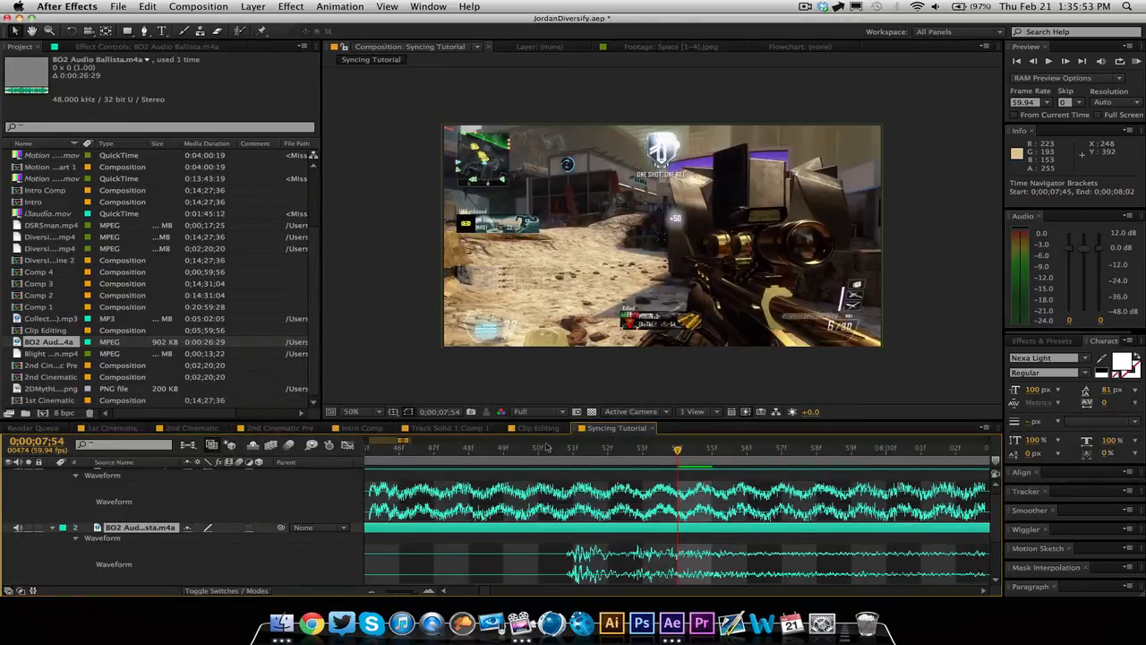
left_click(538, 449)
key("alt")
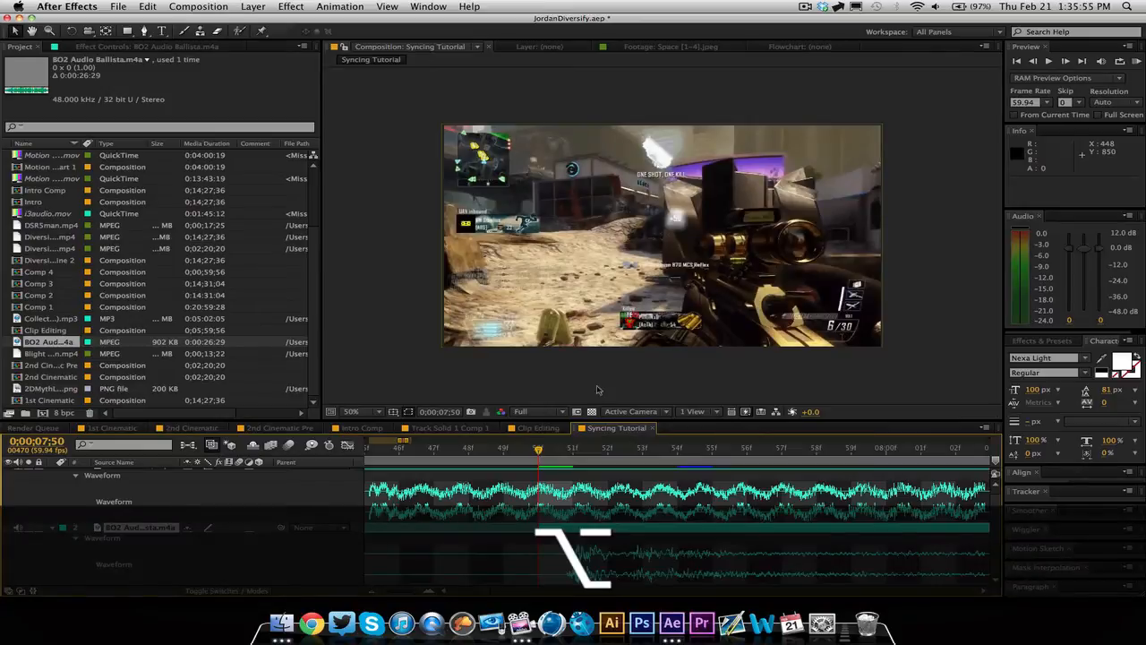
left_click(372, 592)
left_click(372, 592)
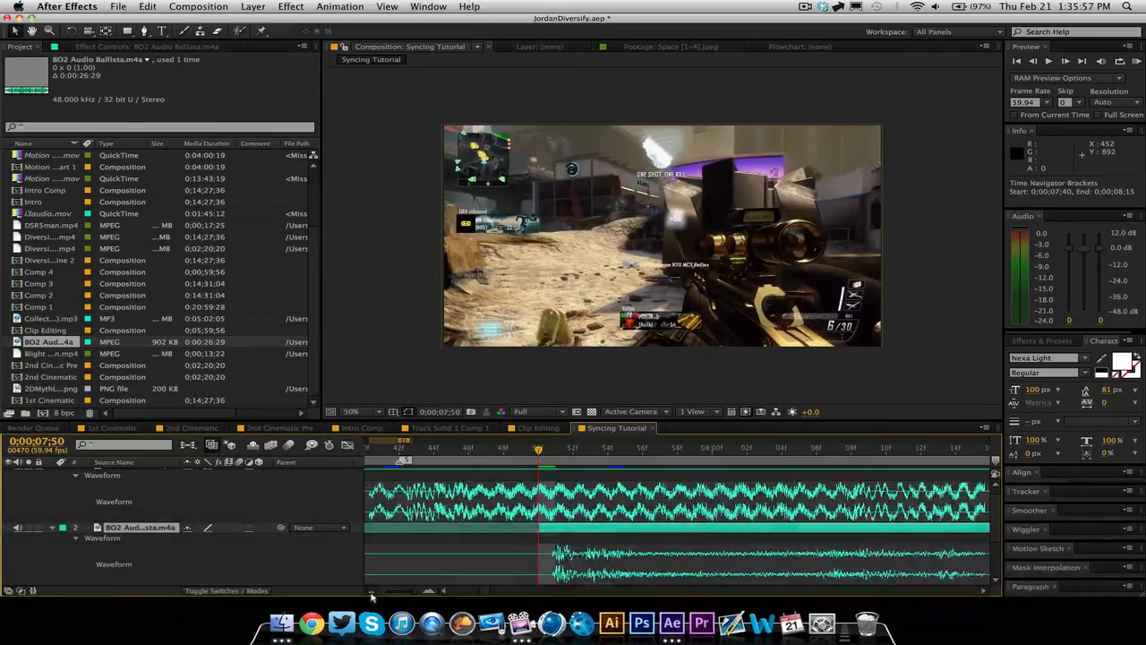
left_click(372, 592)
left_click(371, 592)
left_click(372, 593)
left_click(650, 448)
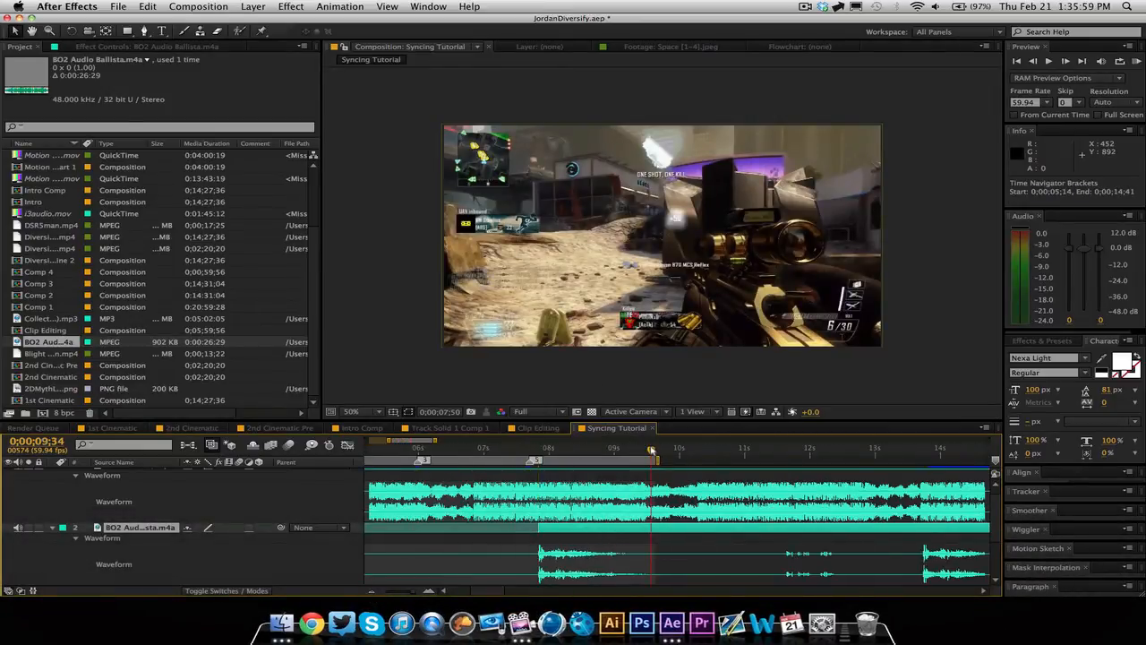
key("alt")
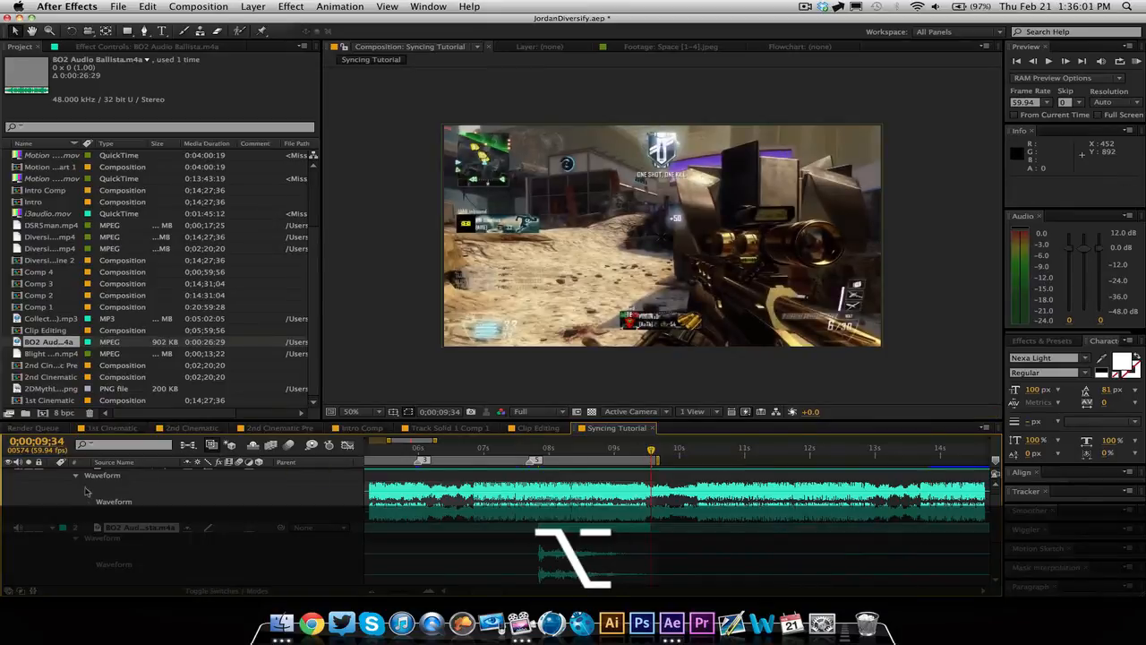
- Move the trimmed gunshot audio to start at the first beat marker, 0;00;02;34, and reveal its waveform
left_click(525, 449)
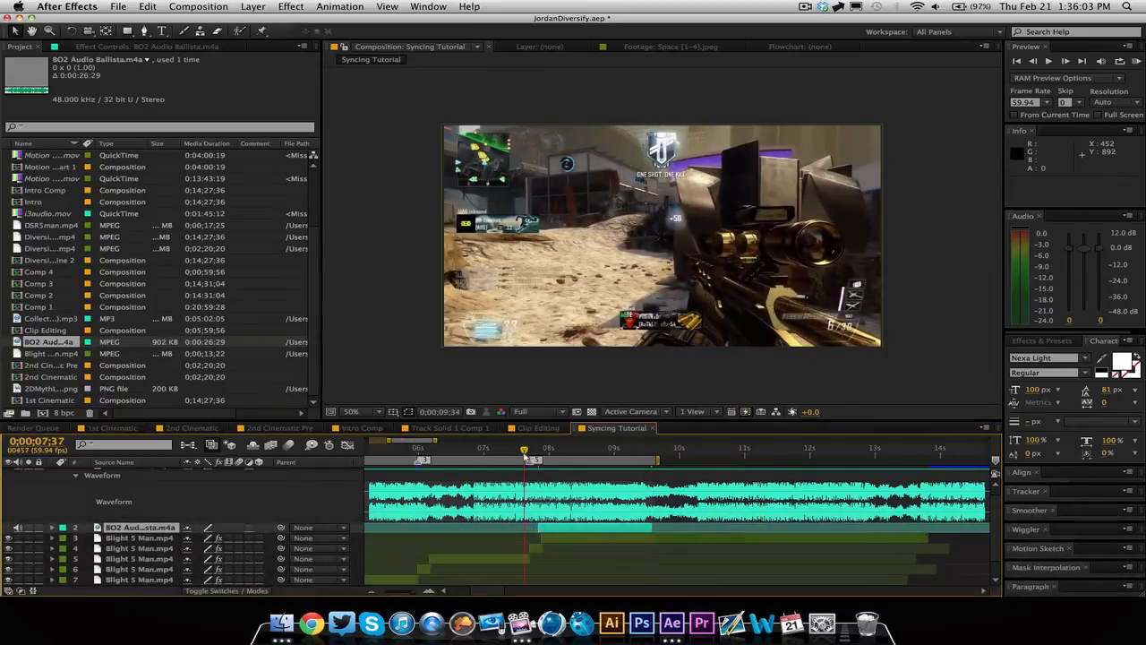
left_click_drag(525, 454, 536, 504)
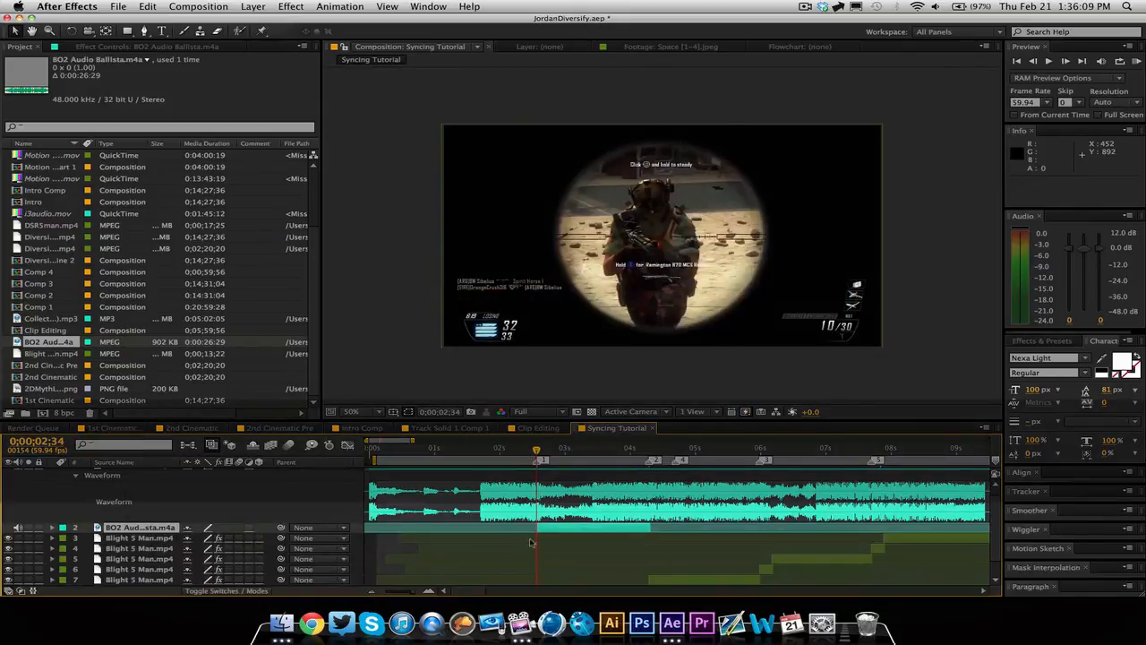
key("l")
key("l")
key("semicolon")
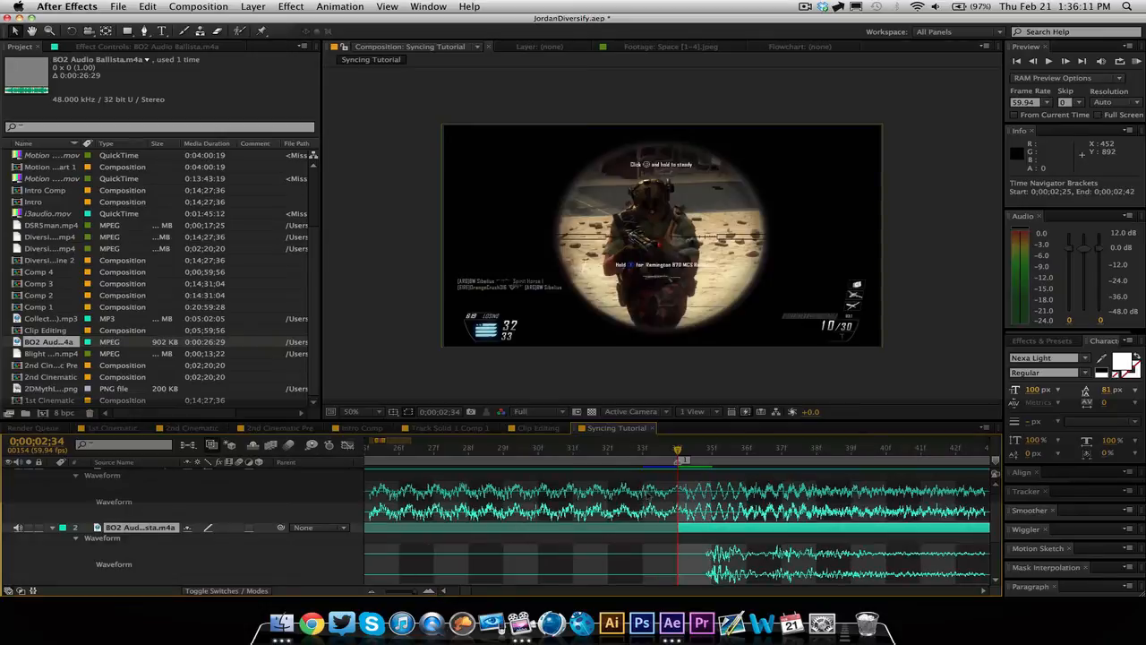
- Shift the gunshot audio one frame earlier to start at 0;00;02;33, aligning its peak with the beat, and collapse the layer
left_click_drag(695, 527, 661, 530)
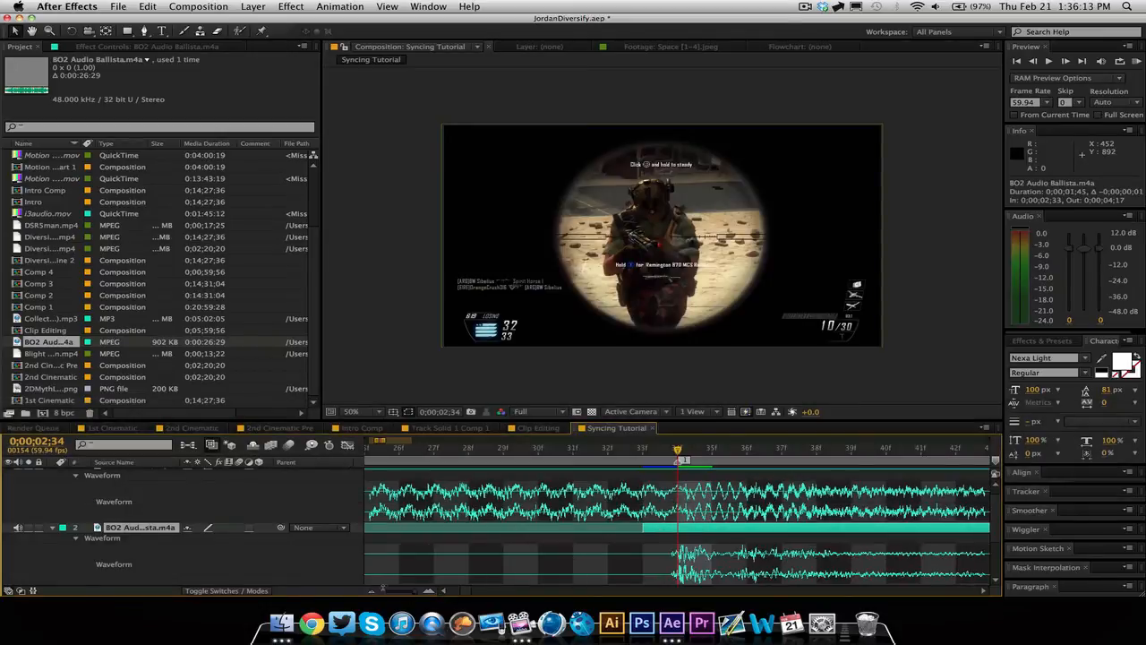
key("minus")
key("minus")
key("minus")
key("minus")
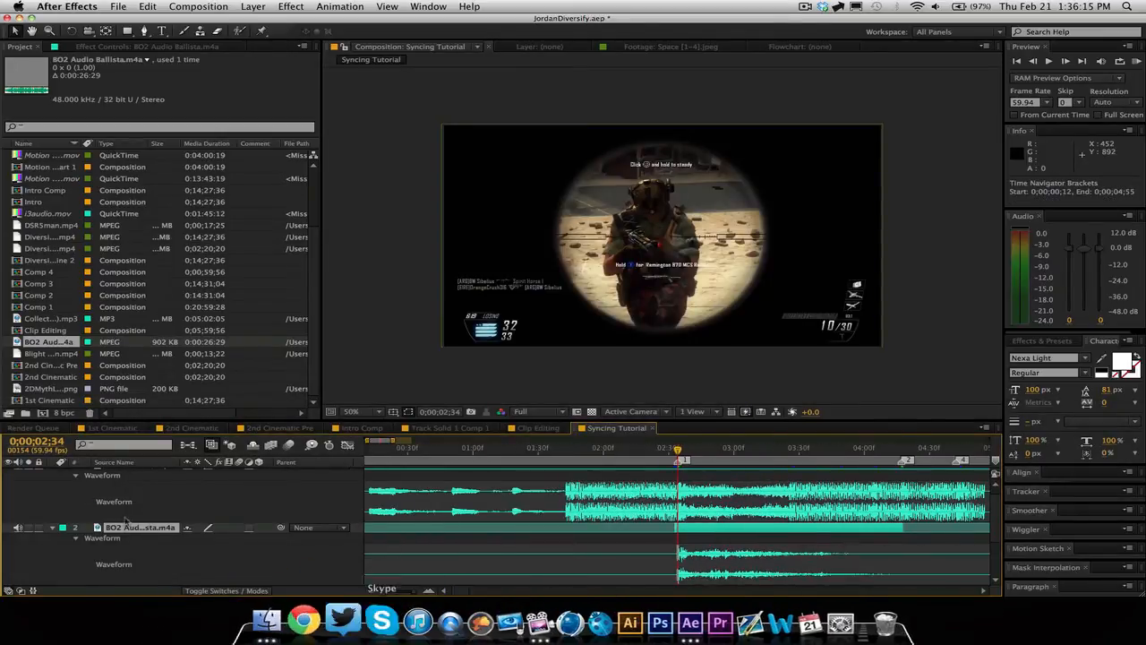
left_click(52, 528)
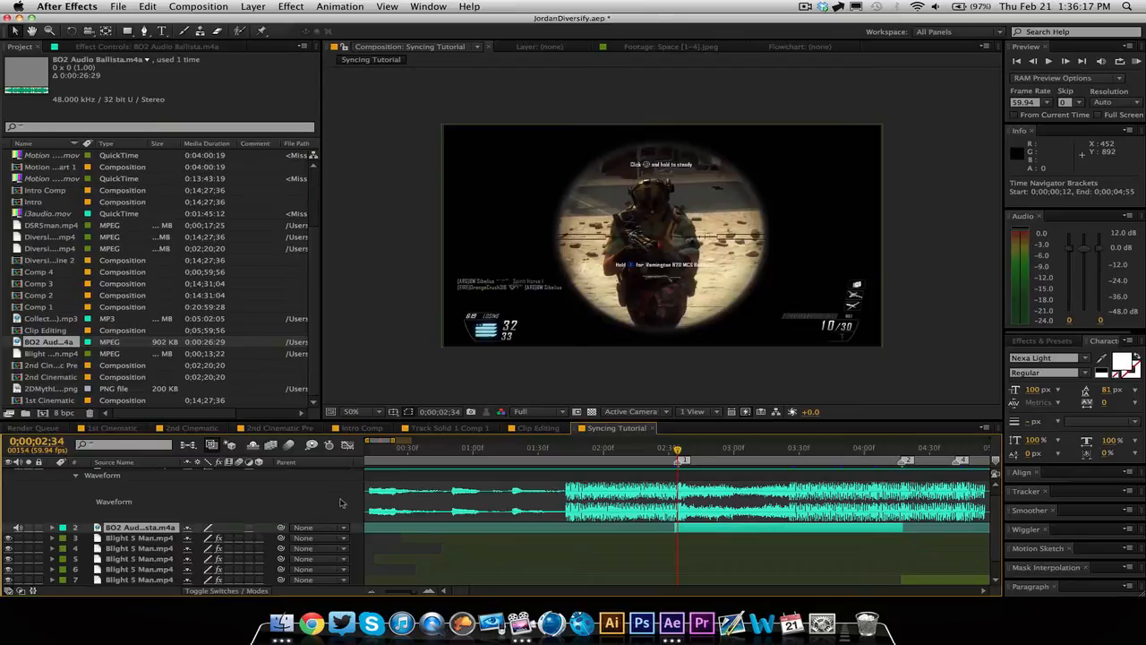
- Duplicate the gunshot audio layer and start the copy at the second shot's beat, 0;00;04;17
key("super+d")
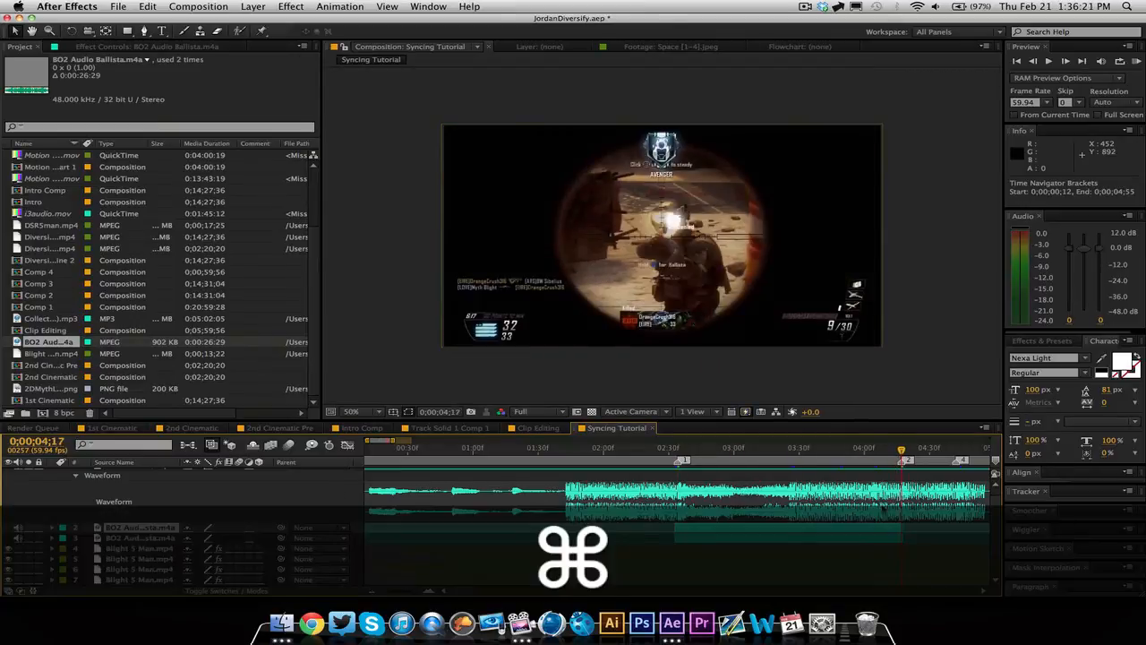
key("super+d")
key("super+z")
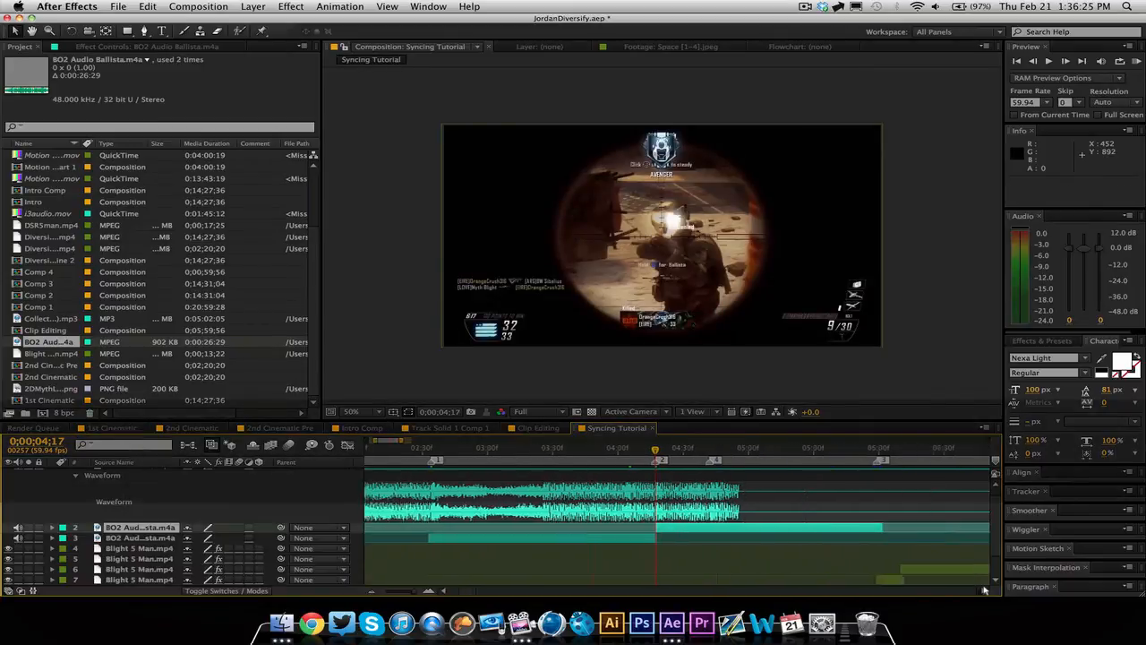
- Duplicate the gunshot audio twice more, starting the copies at the beats at 0;00;05;59 and 0;00;07;42
scroll(632, 457, "right", 5)
left_click(632, 452)
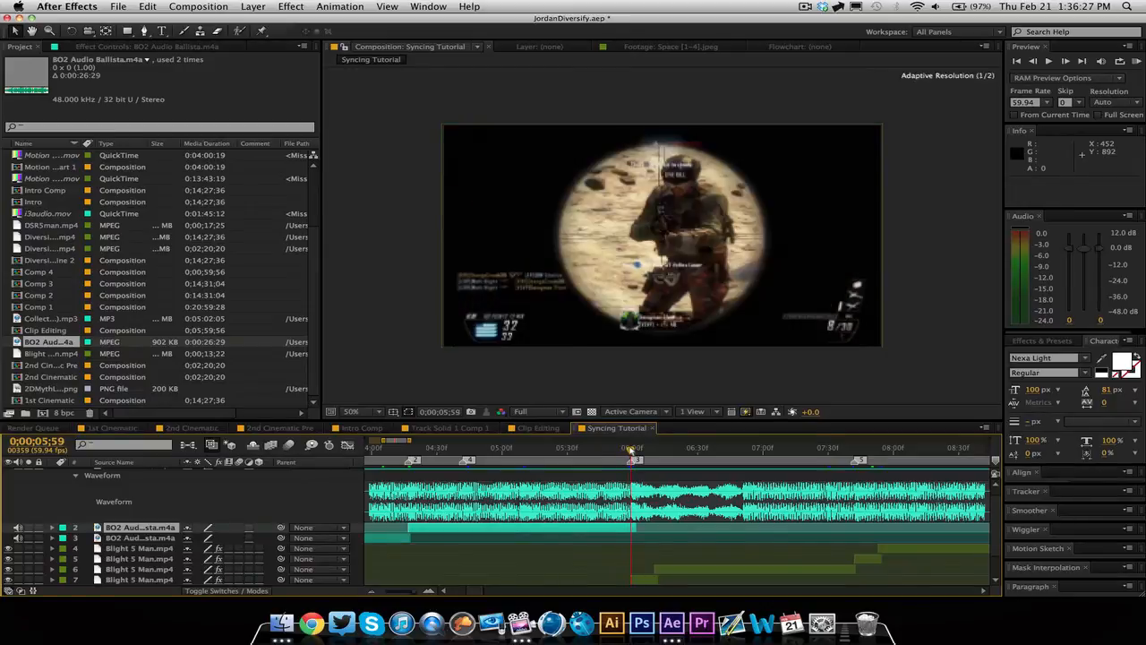
key("super+d")
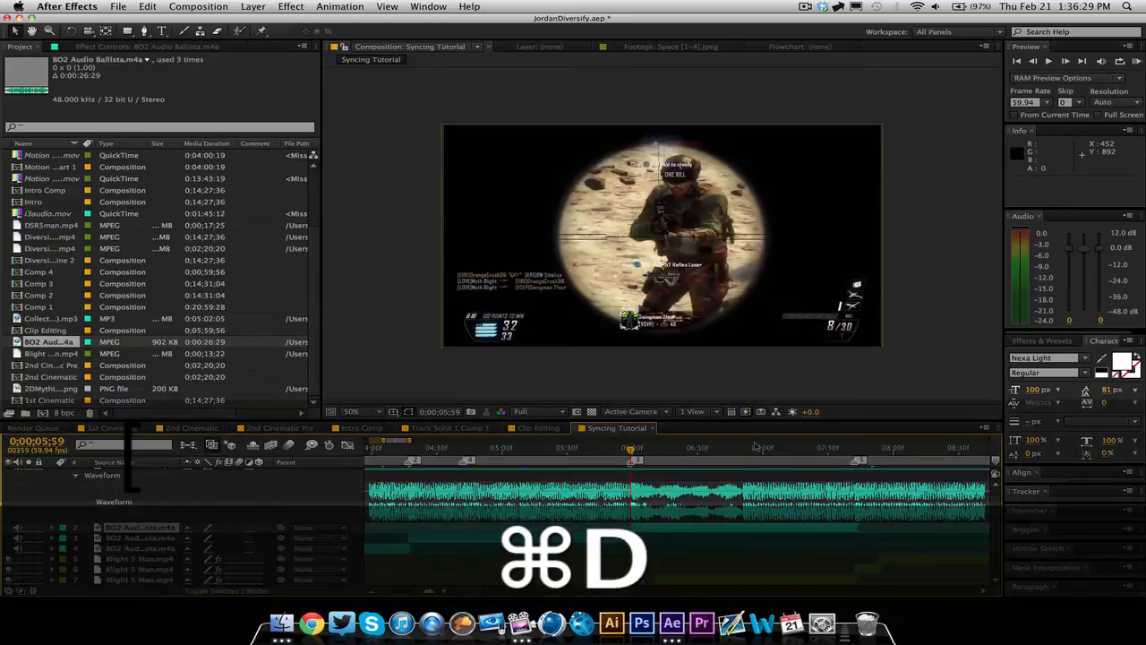
left_click_drag(757, 449, 855, 472)
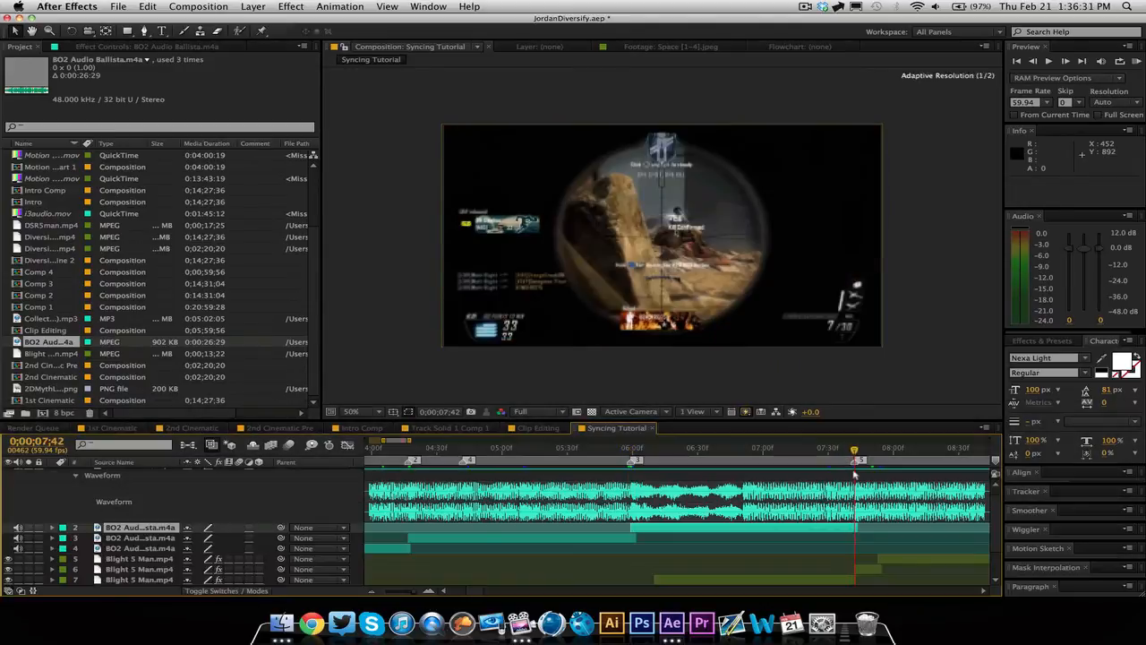
key("super+d")
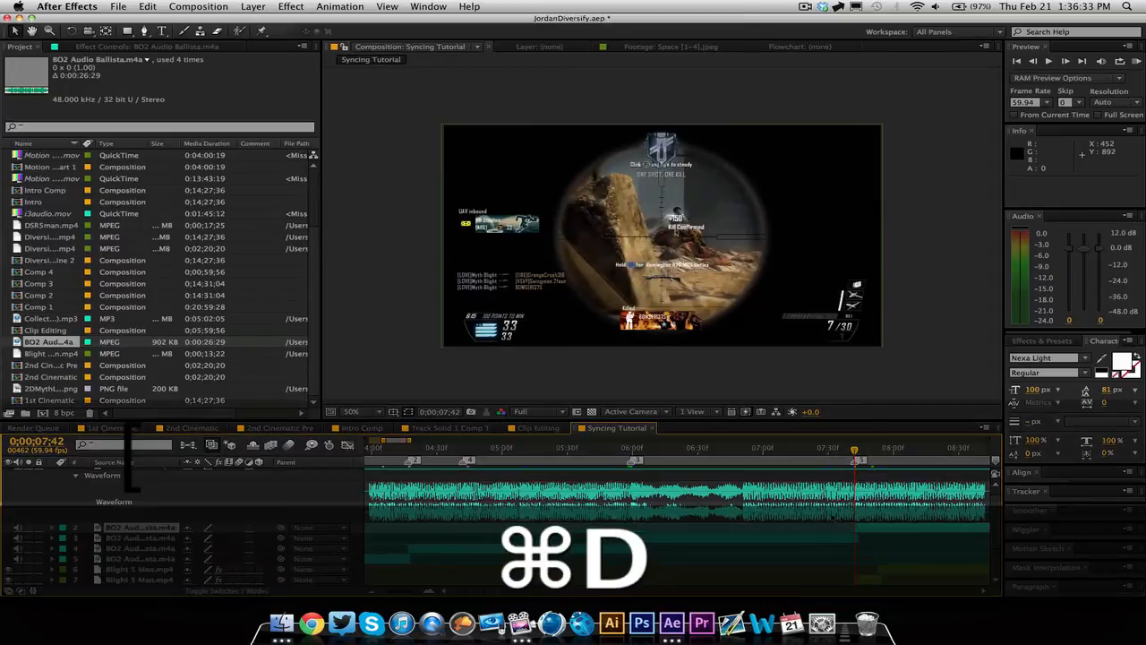
- Start a RAM preview of the composition, stop it, and lower the viewer resolution to Half
left_click(374, 593)
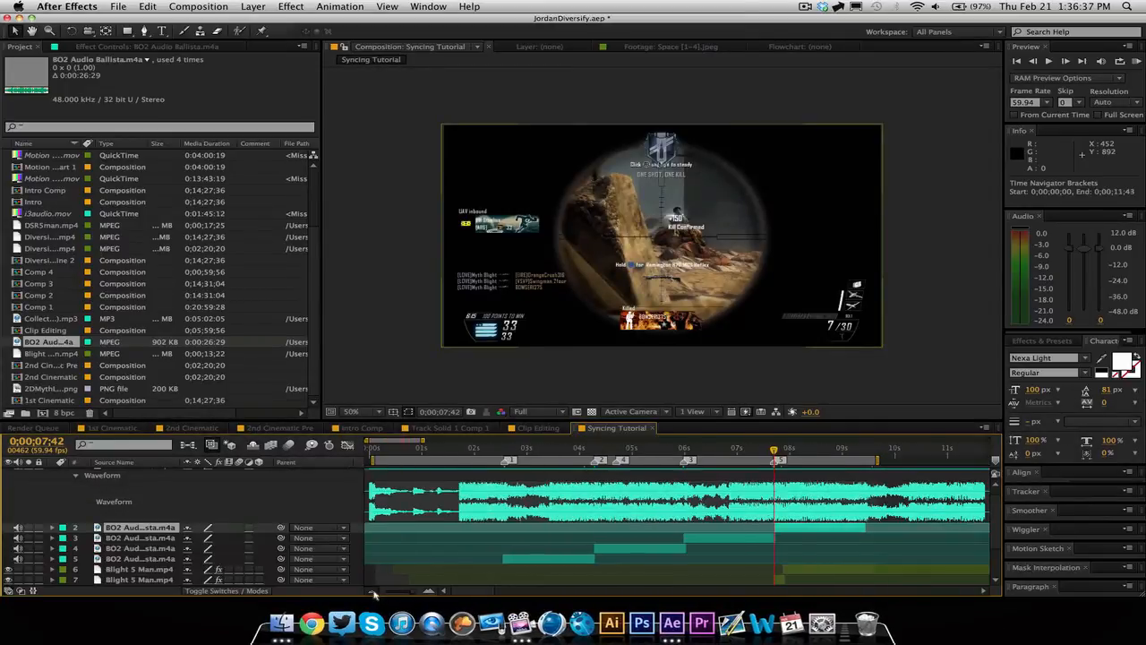
left_click(1136, 61)
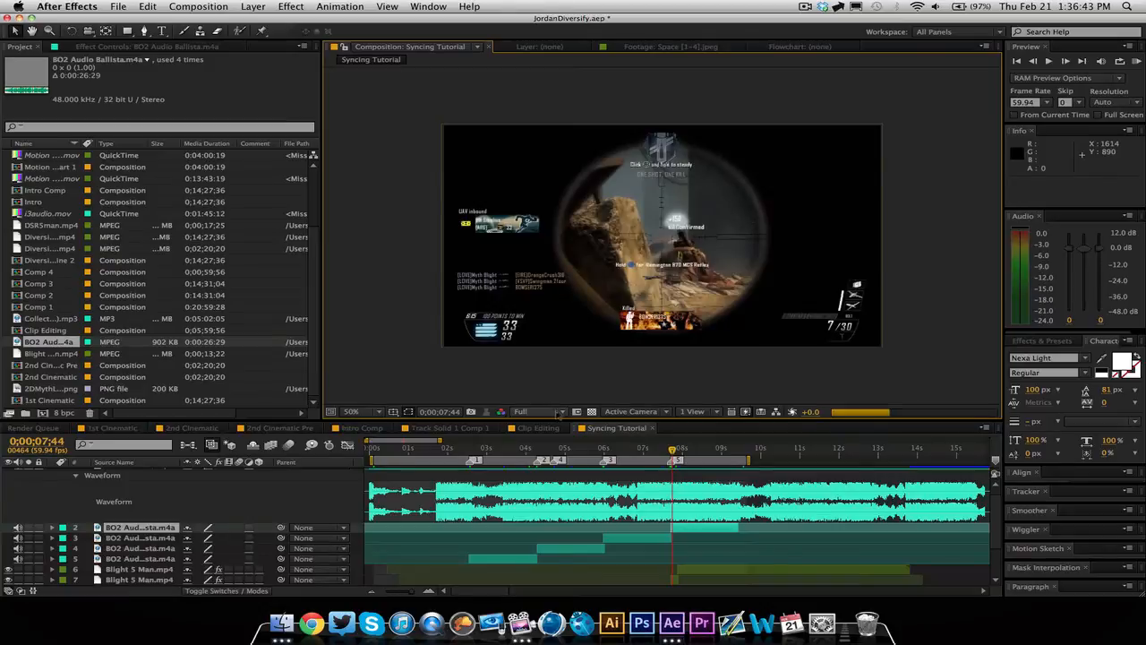
left_click(560, 412)
left_click(552, 457)
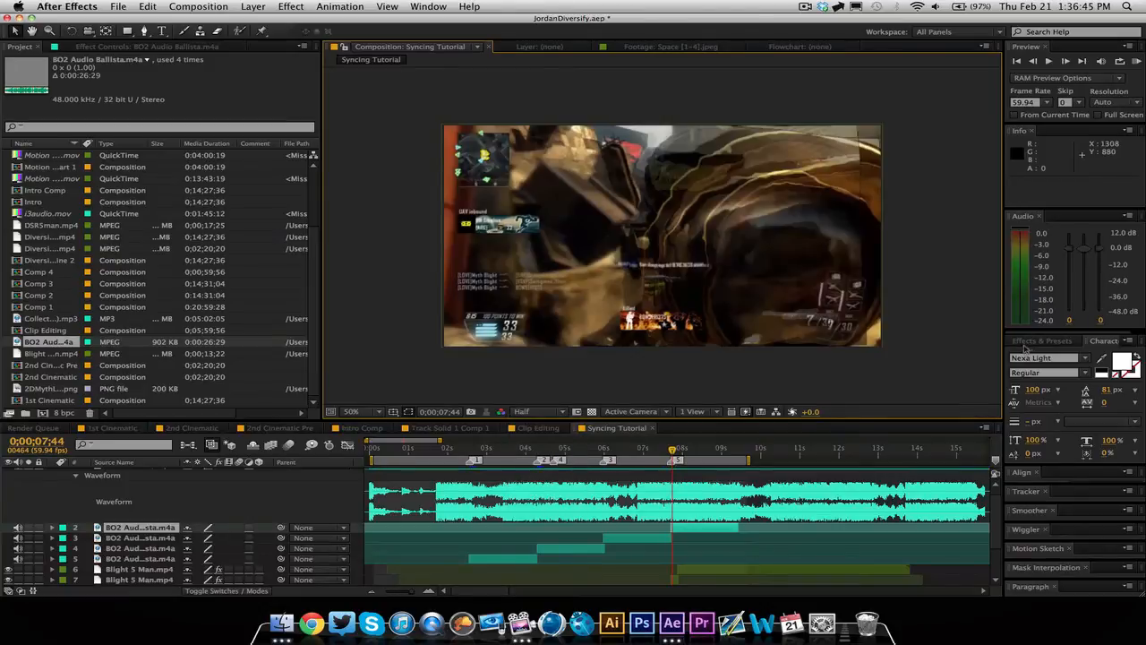
- RAM preview the synced composition from 0;00;00;00 and scrub through the beat markers to review the shot timing
left_click_drag(671, 450, 364, 464)
left_click(1136, 62)
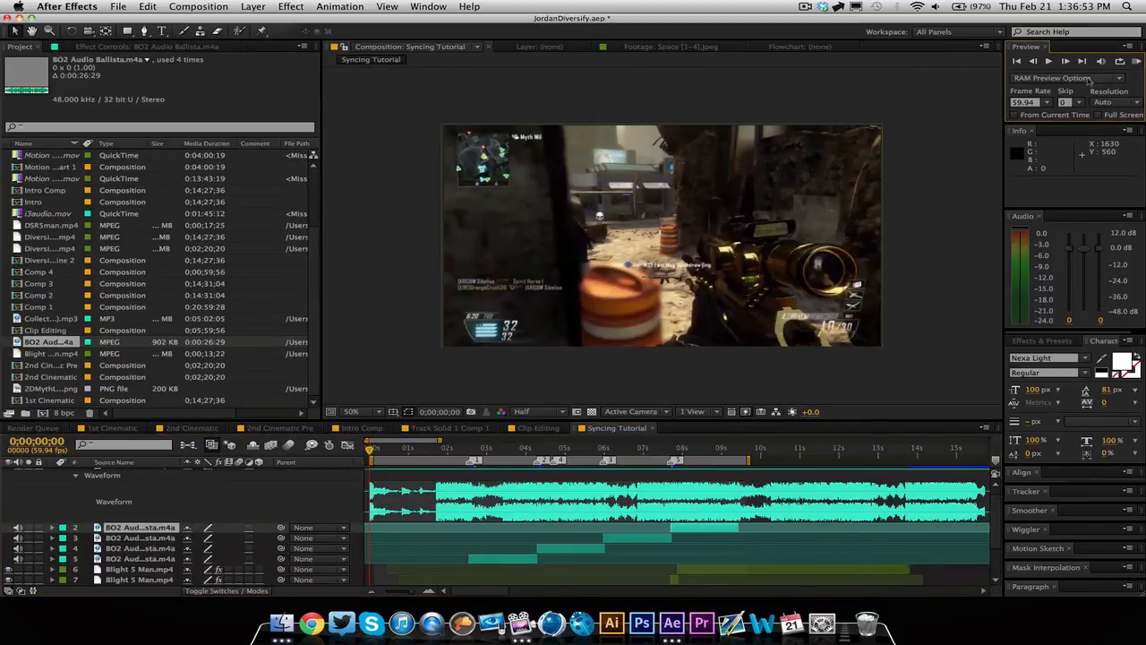
left_click(1136, 62)
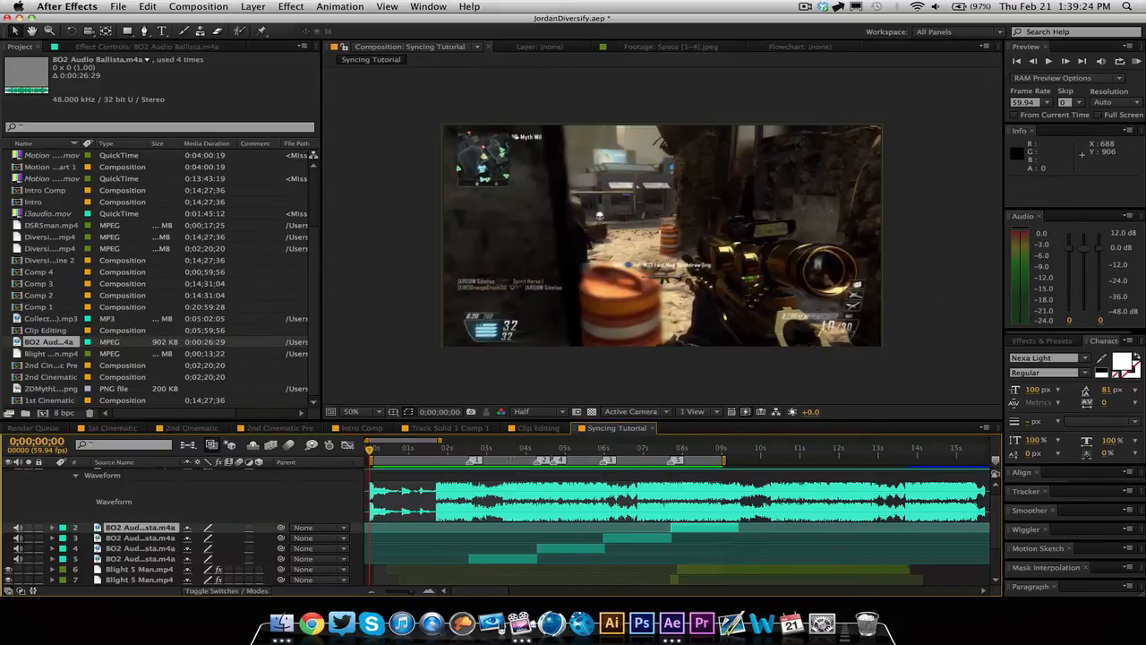
left_click(1136, 61)
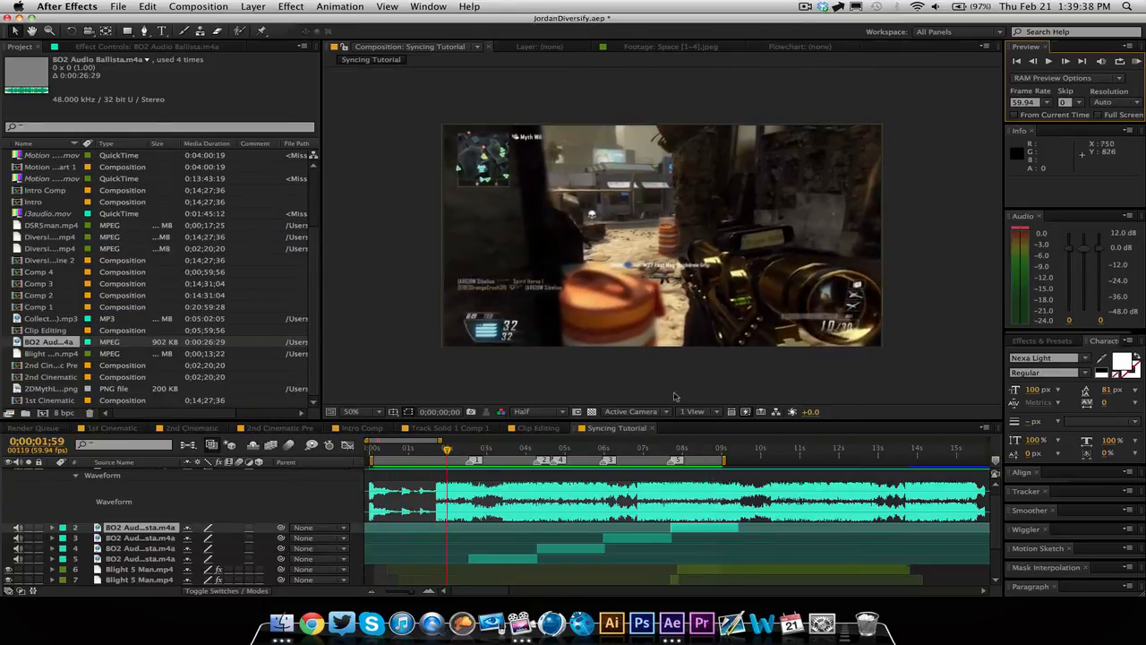
left_click(424, 453)
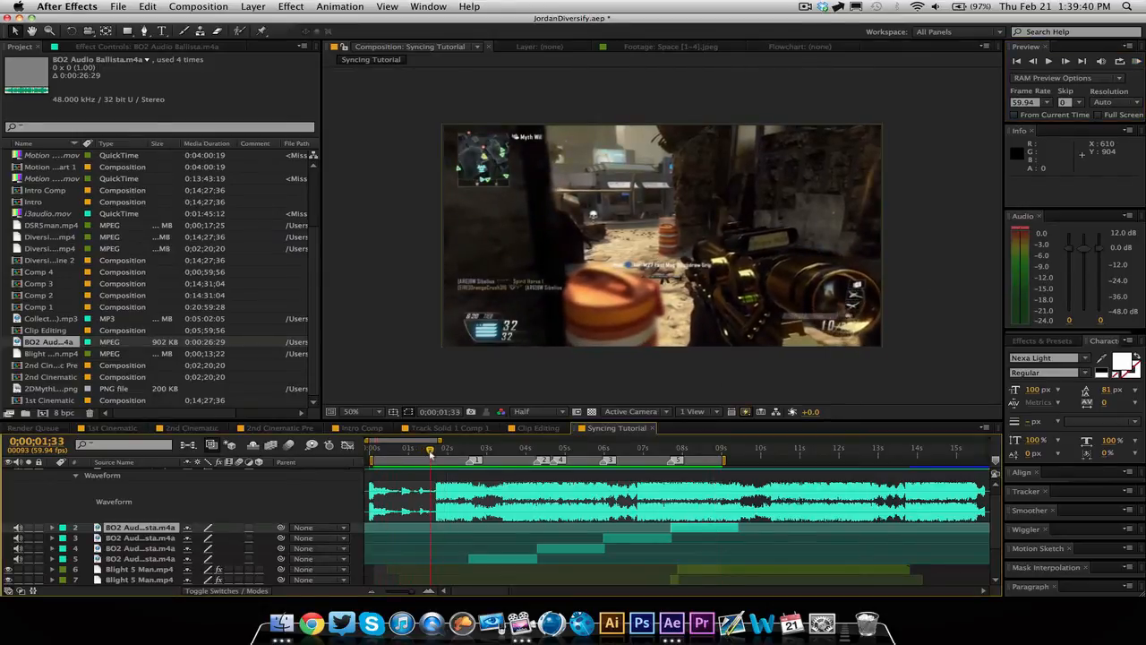
left_click_drag(430, 454, 593, 459)
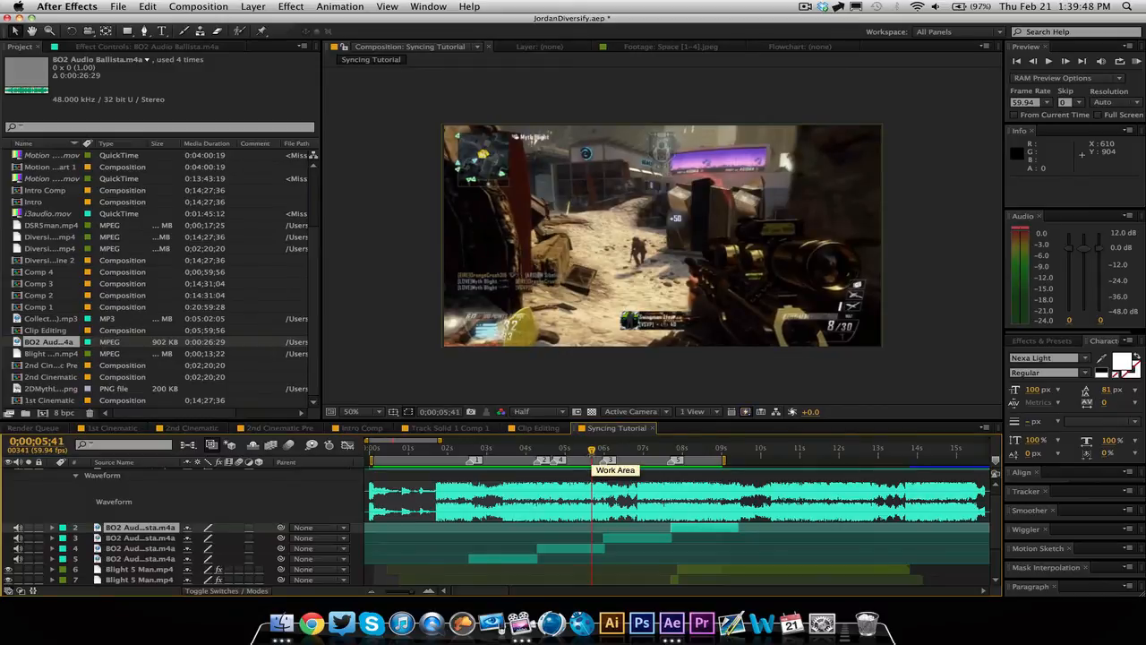
left_click_drag(446, 453, 437, 455)
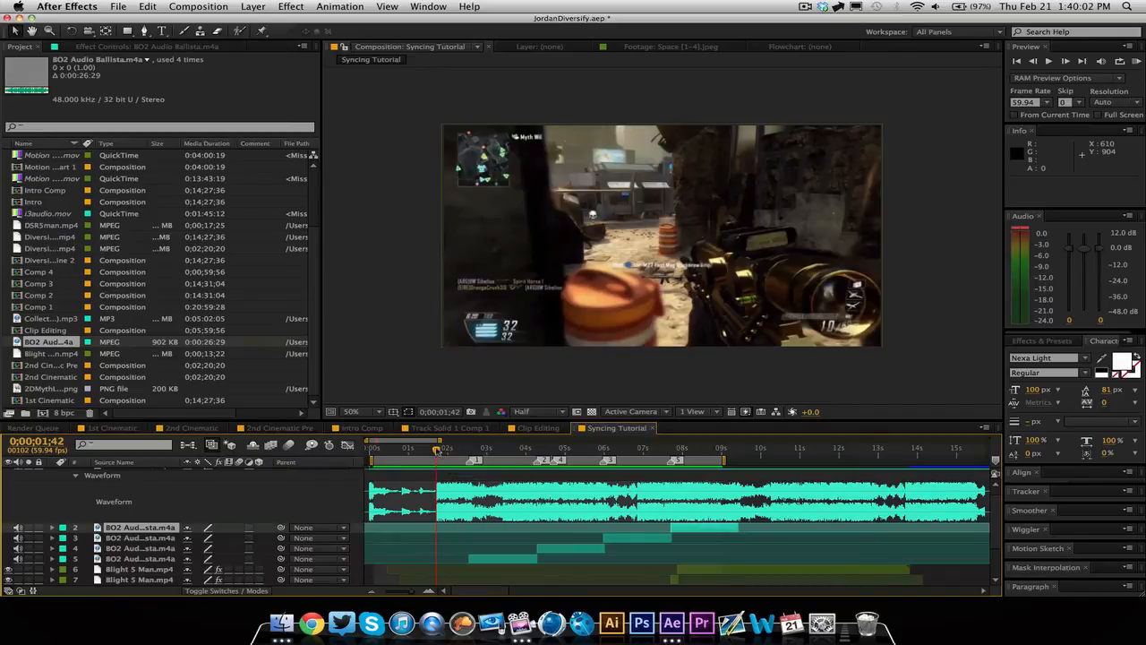
left_click_drag(436, 451, 700, 459)
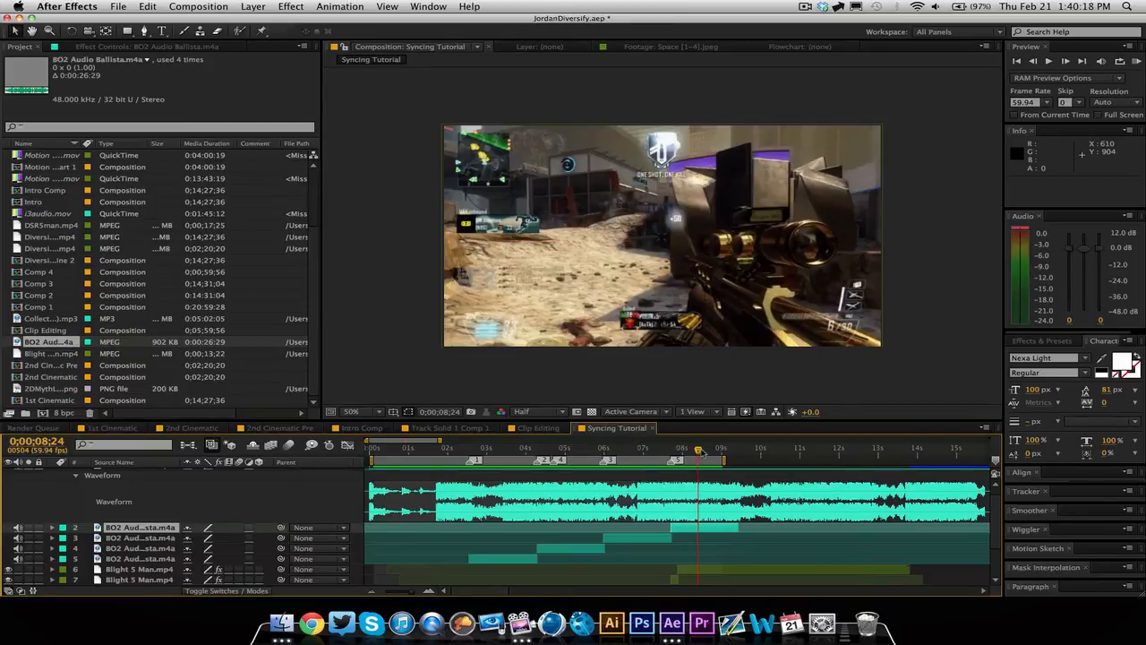
left_click_drag(700, 451, 722, 457)
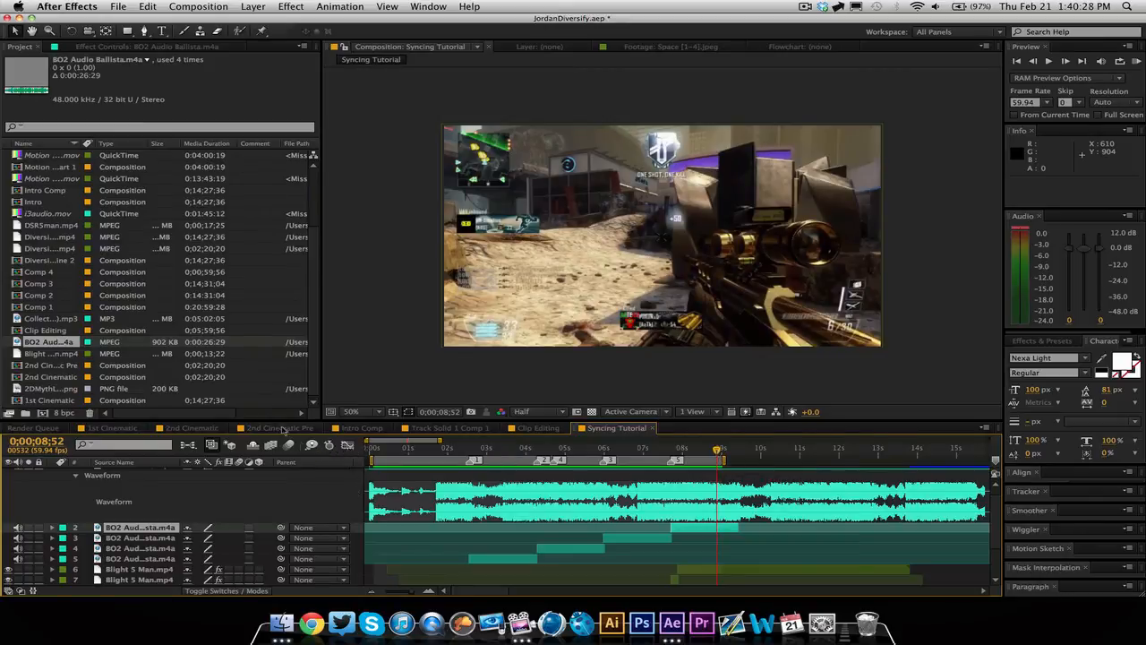
- Open the Intro Comp composition and view its whole frame at 50% magnification
left_click(352, 428)
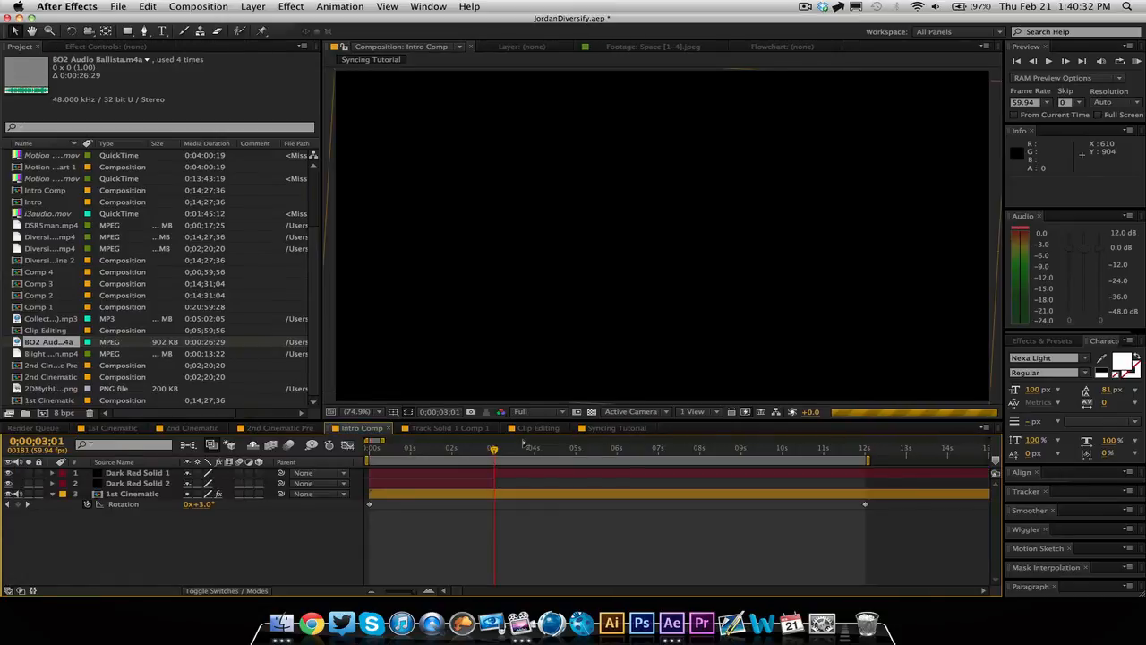
scroll(619, 258, "down", 1)
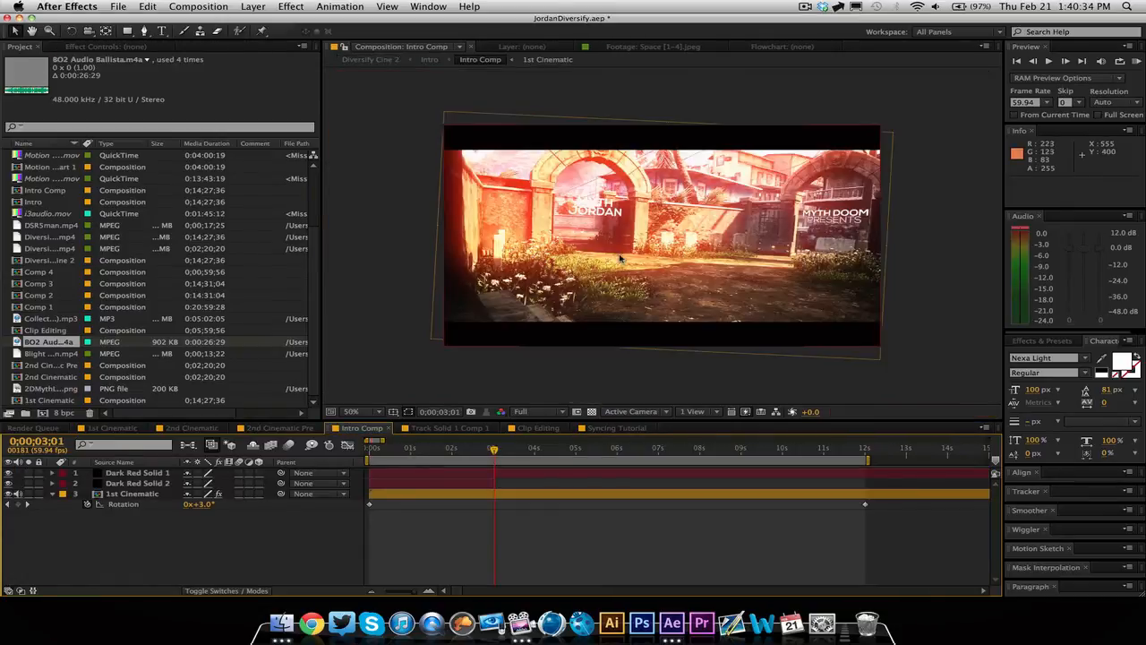